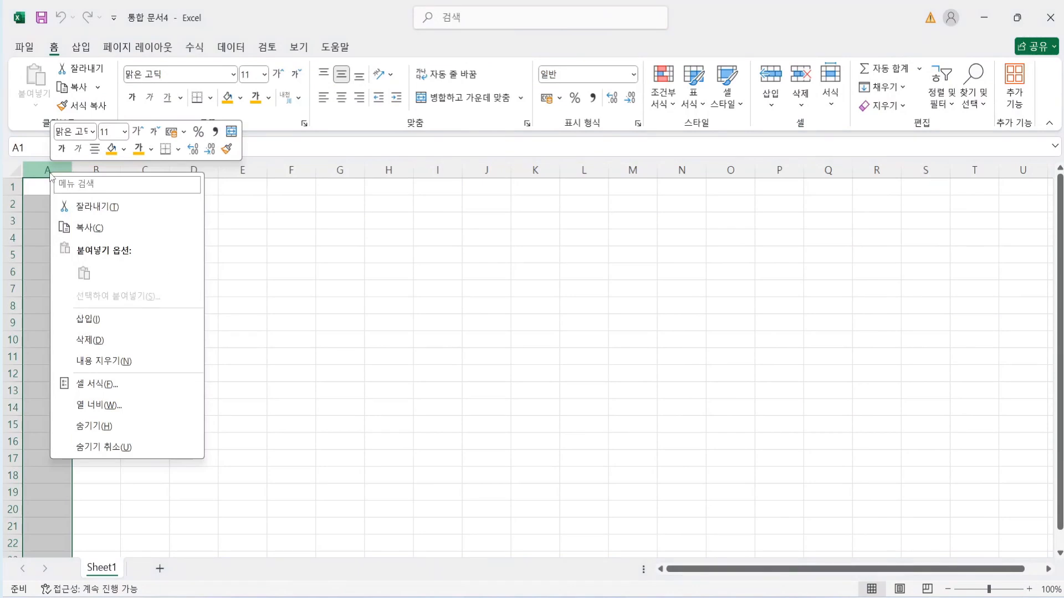
# Set the width of column A to 1
pyautogui.click(86, 406)
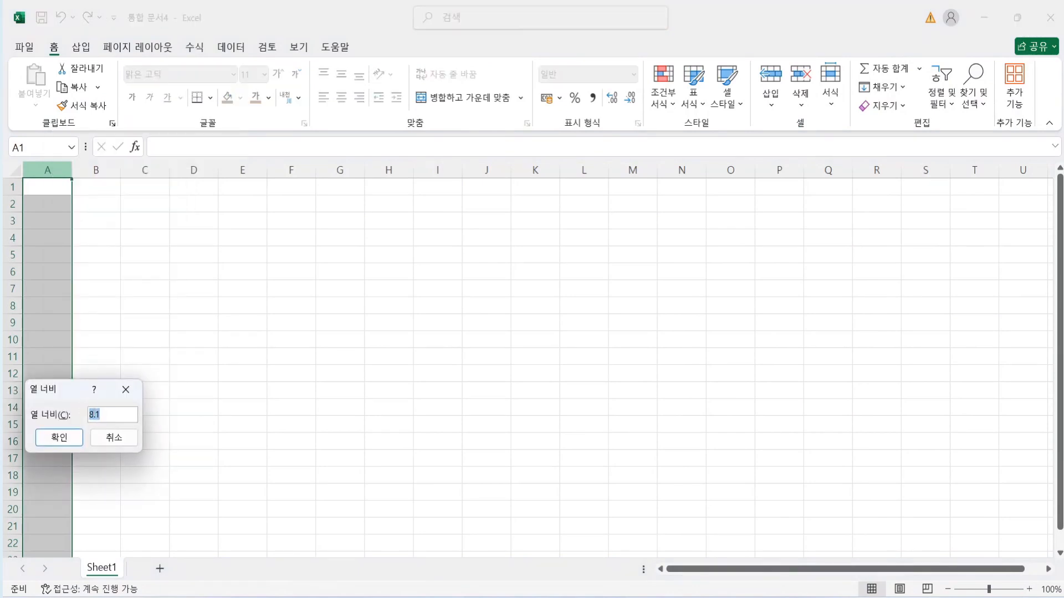
pyautogui.write('1')
pyautogui.click(58, 443)
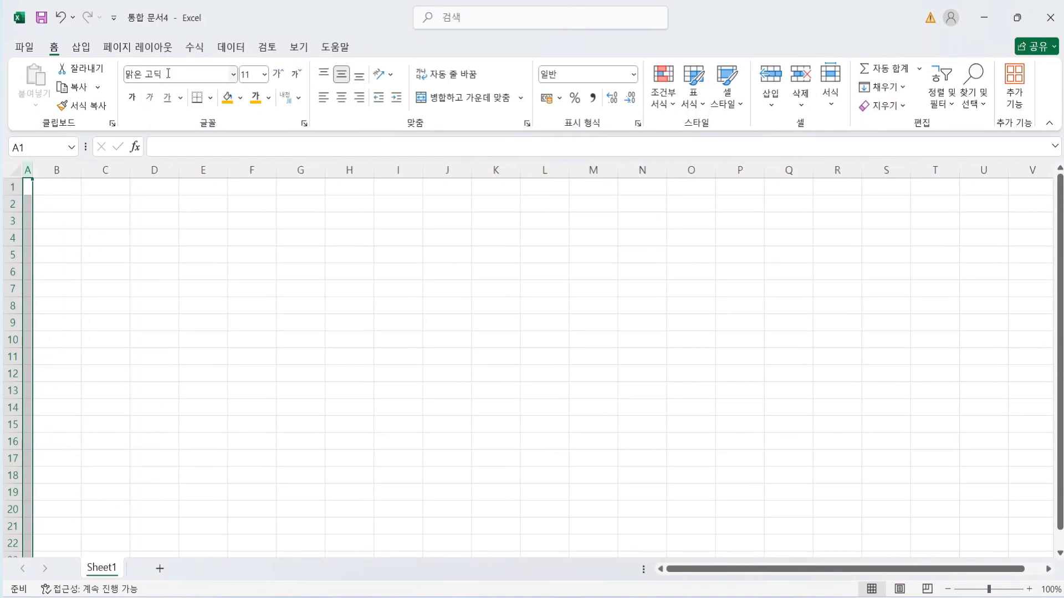
# Set the font of column A to 굴림 at size 11
pyautogui.click(166, 74)
pyautogui.write('굴리')
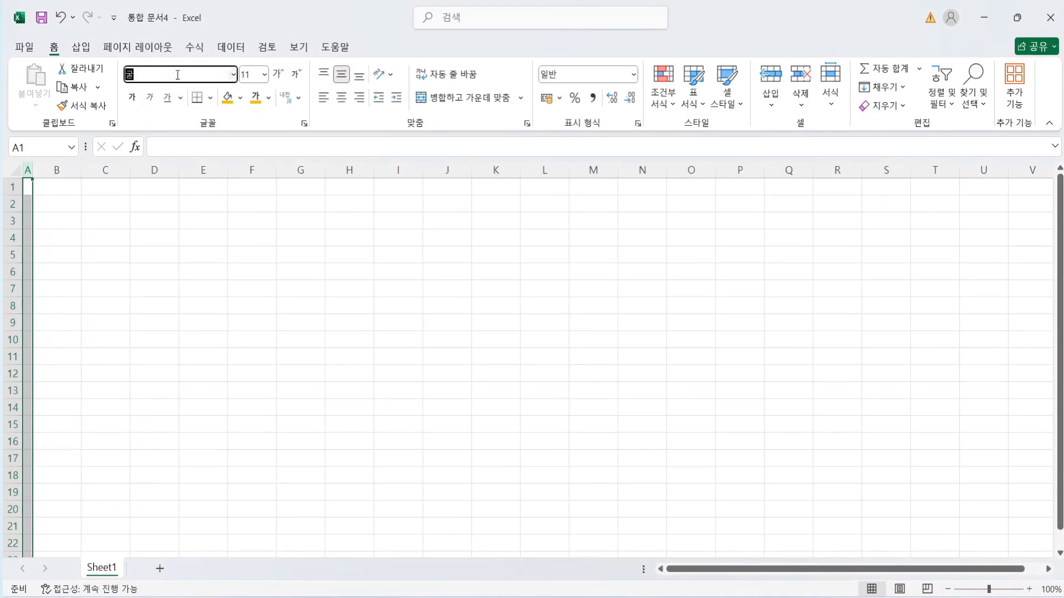
pyautogui.press('Return')
pyautogui.click(252, 74)
pyautogui.write('1')
pyautogui.press('Return')
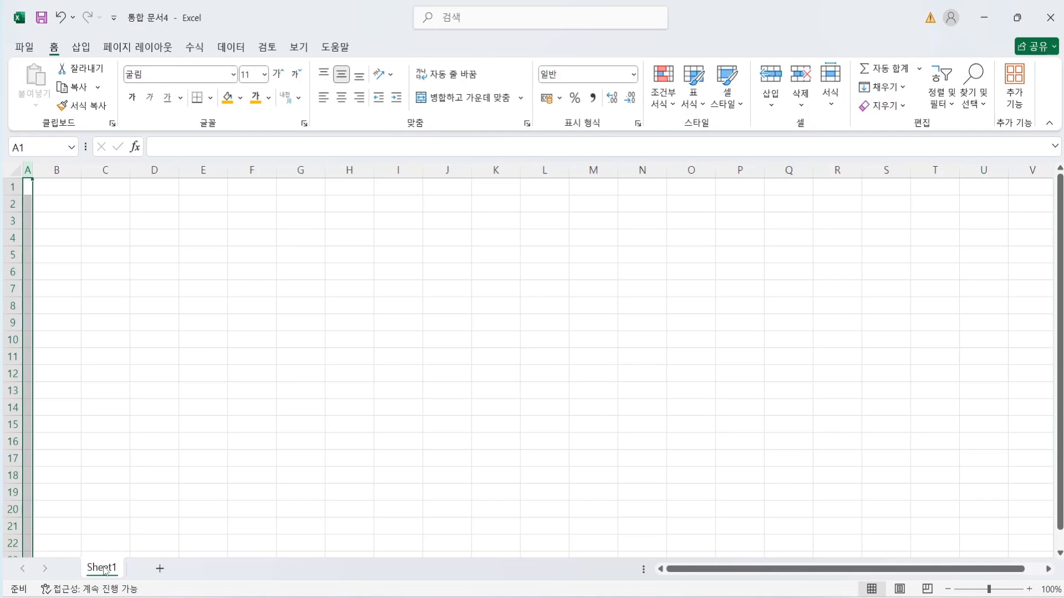
# Make two copies of Sheet1 after it and rename the original sheet to 제1작업
pyautogui.moveTo(101, 573); pyautogui.dragTo(221, 574)
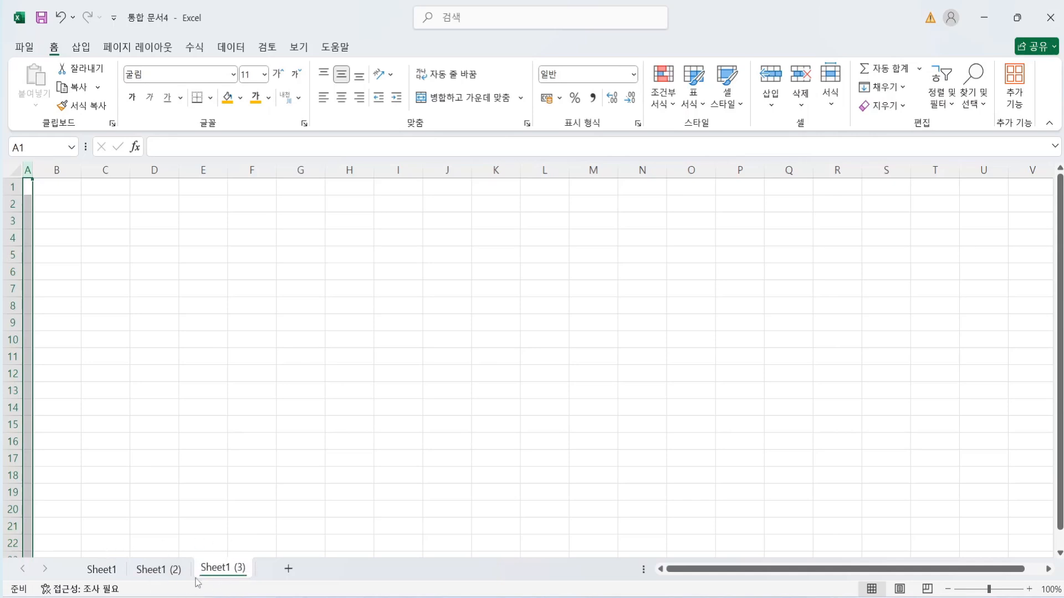
pyautogui.click(97, 575)
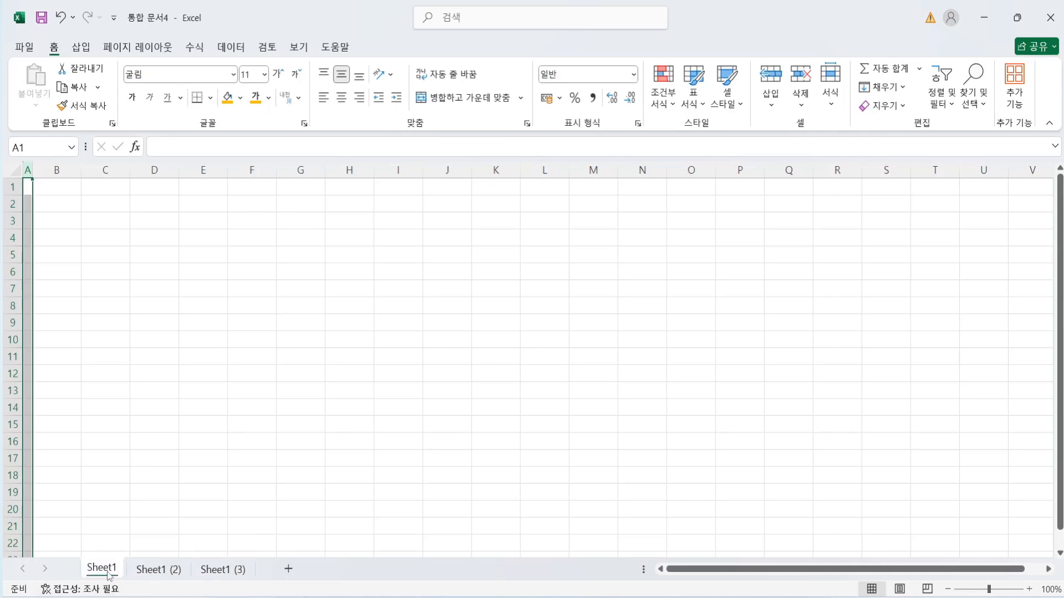
pyautogui.doubleClick(101, 571)
pyautogui.write('제1작업')
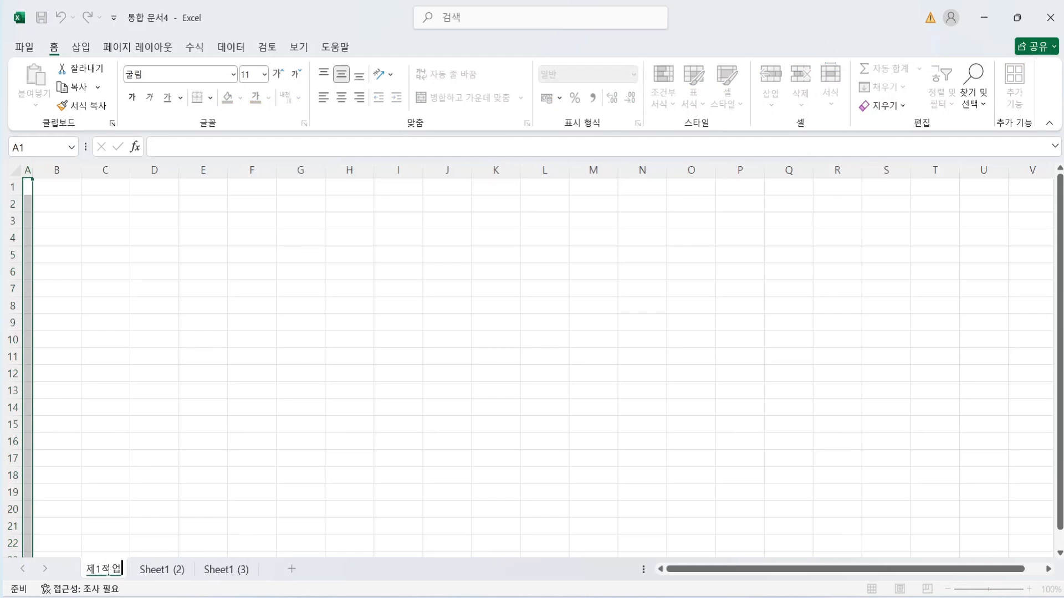
pyautogui.press('Return')
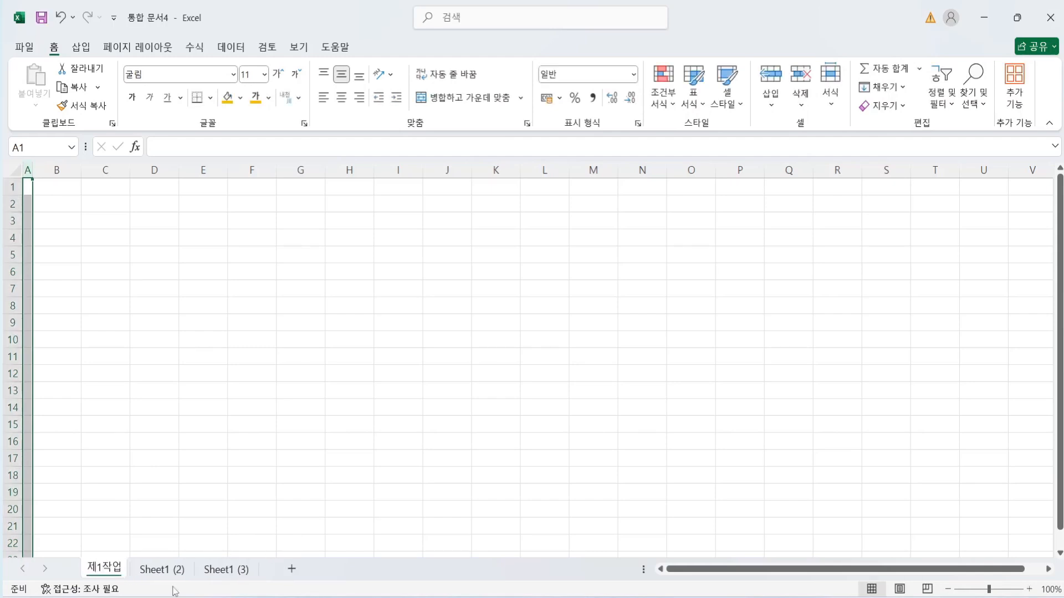
# Rename the second sheet to 제2작업 and the third to 제3작업, finishing on cell B4 of 제1작업
pyautogui.doubleClick(151, 570)
pyautogui.write('제2')
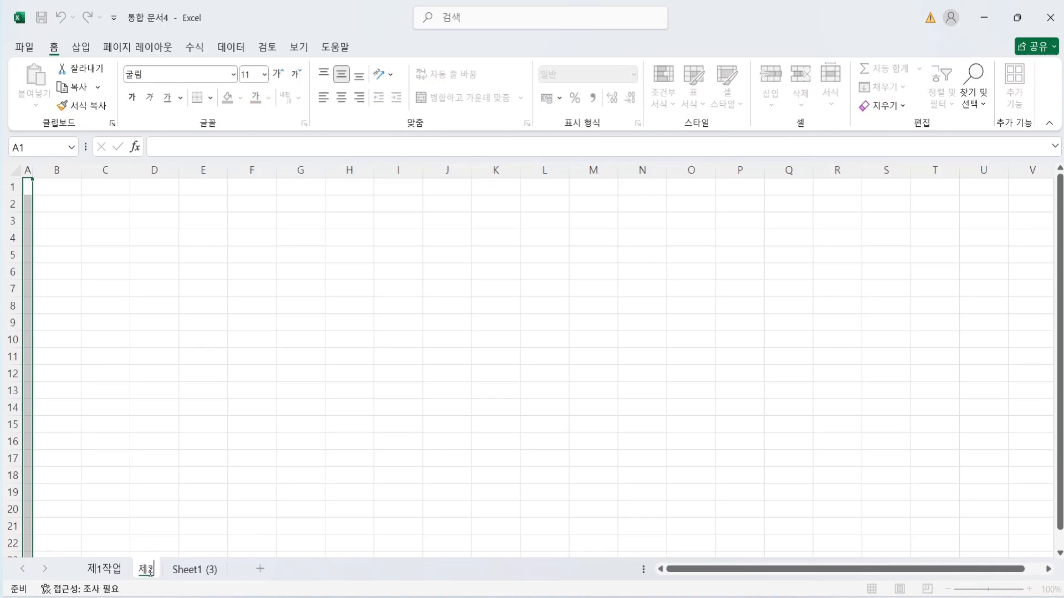
pyautogui.write('자작업')
pyautogui.press('Return')
pyautogui.doubleClick(220, 570)
pyautogui.write('제3ㅈ작업')
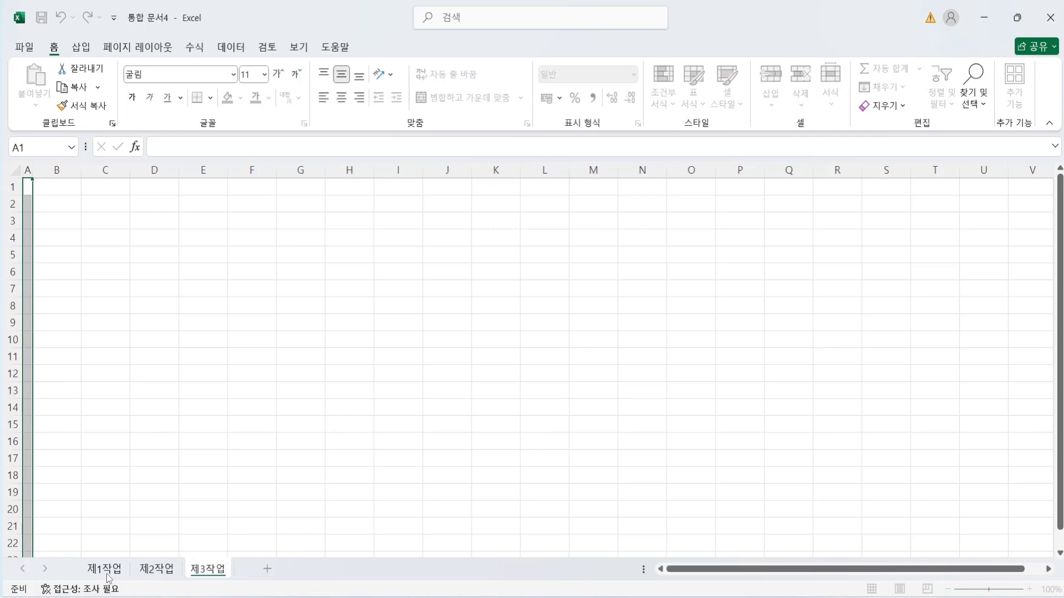
pyautogui.click(109, 574)
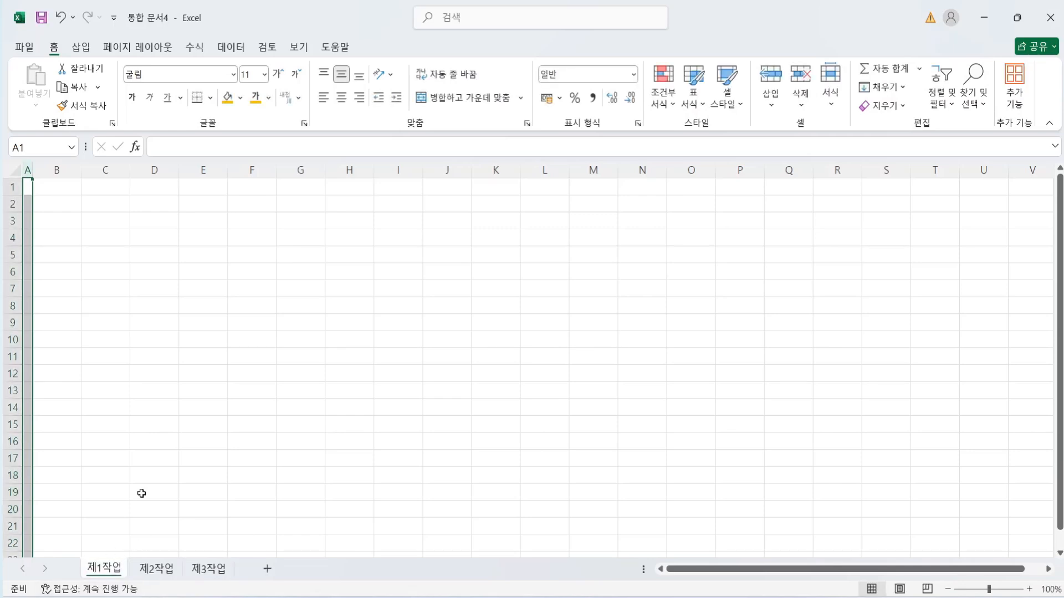
pyautogui.click(56, 238)
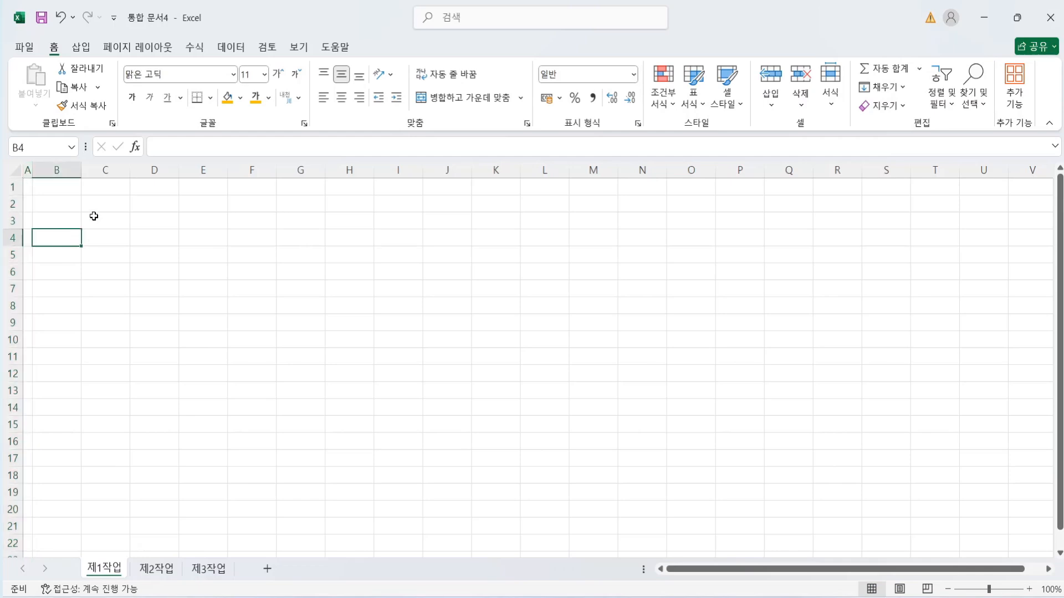
# Save the workbook as an Excel workbook in the ITQ folder under 문서, naming it with the ID number and full name joined by a hyphen
pyautogui.click(23, 47)
pyautogui.click(59, 290)
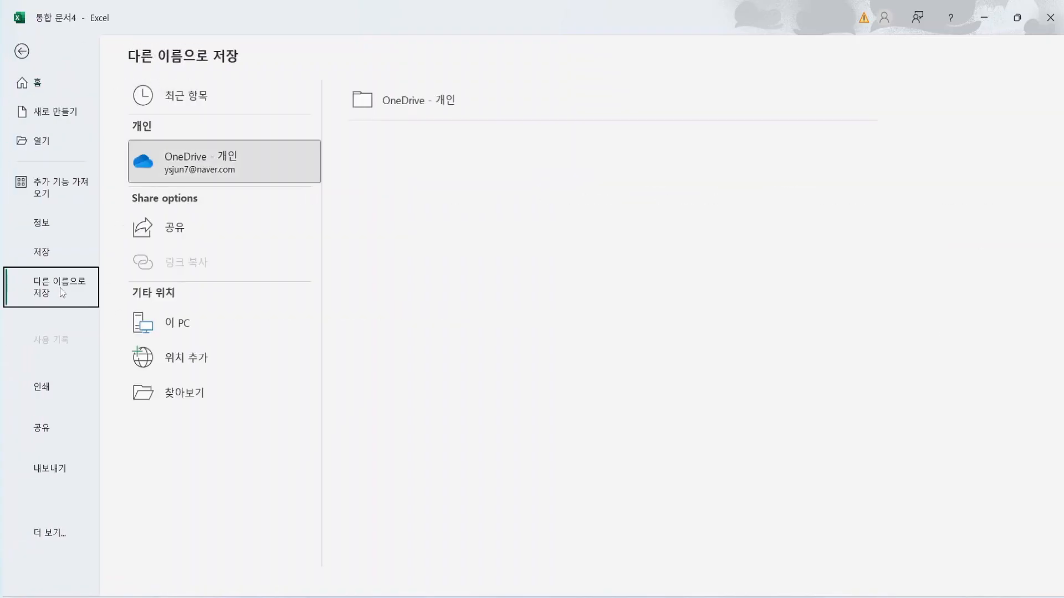
pyautogui.click(183, 395)
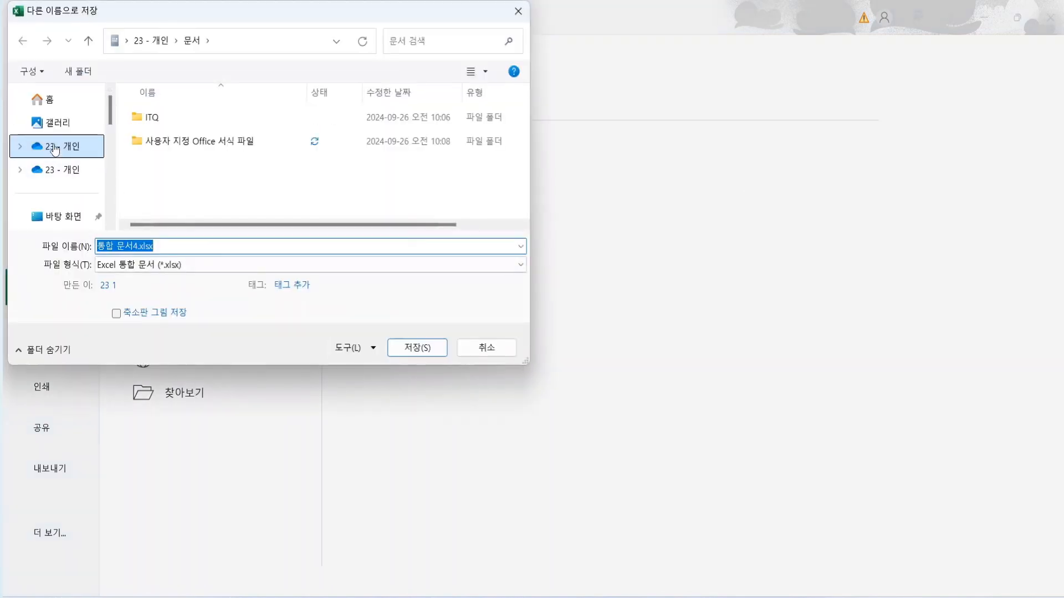
pyautogui.scroll(-1, 69, 193)
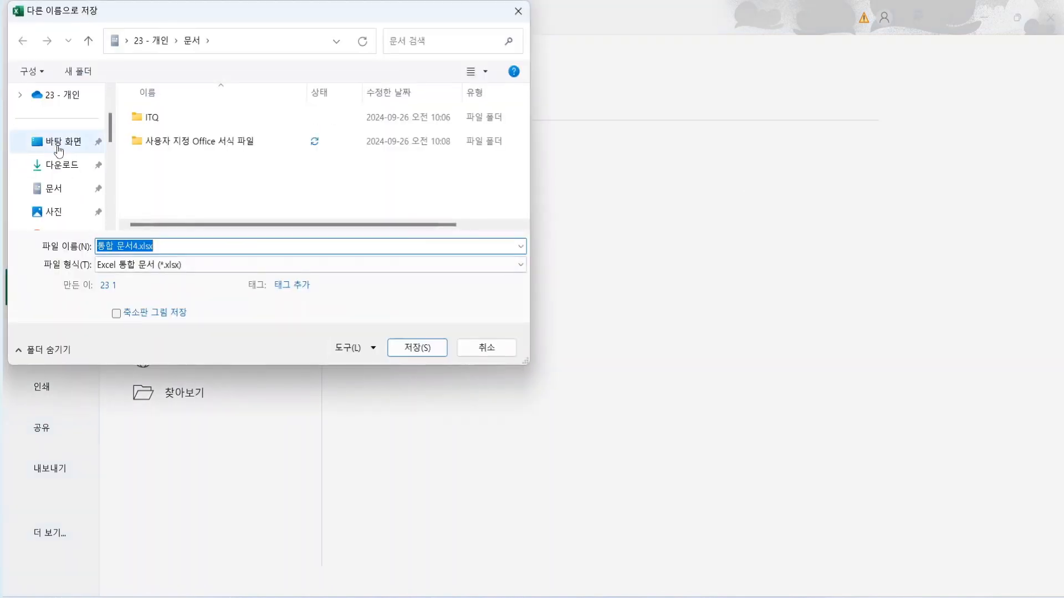
pyautogui.click(75, 191)
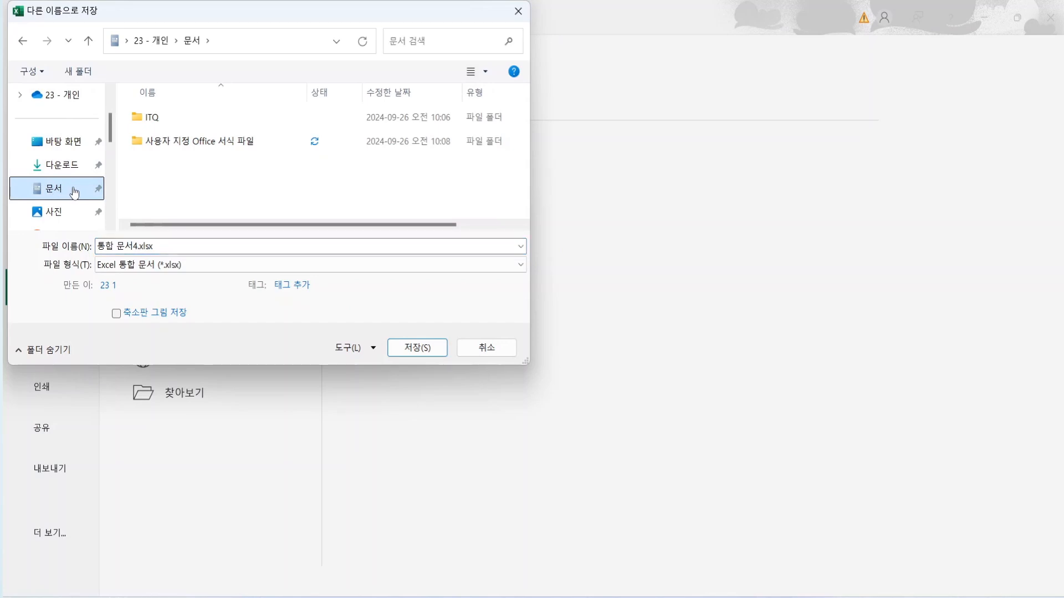
pyautogui.doubleClick(161, 118)
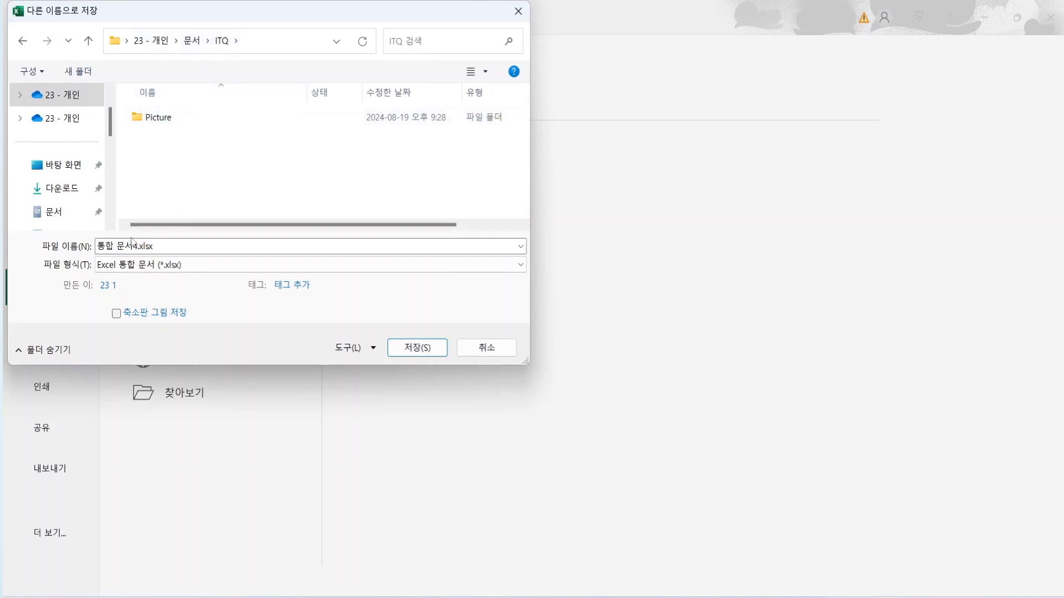
pyautogui.tripleClick(182, 247)
pyautogui.write('12345678')
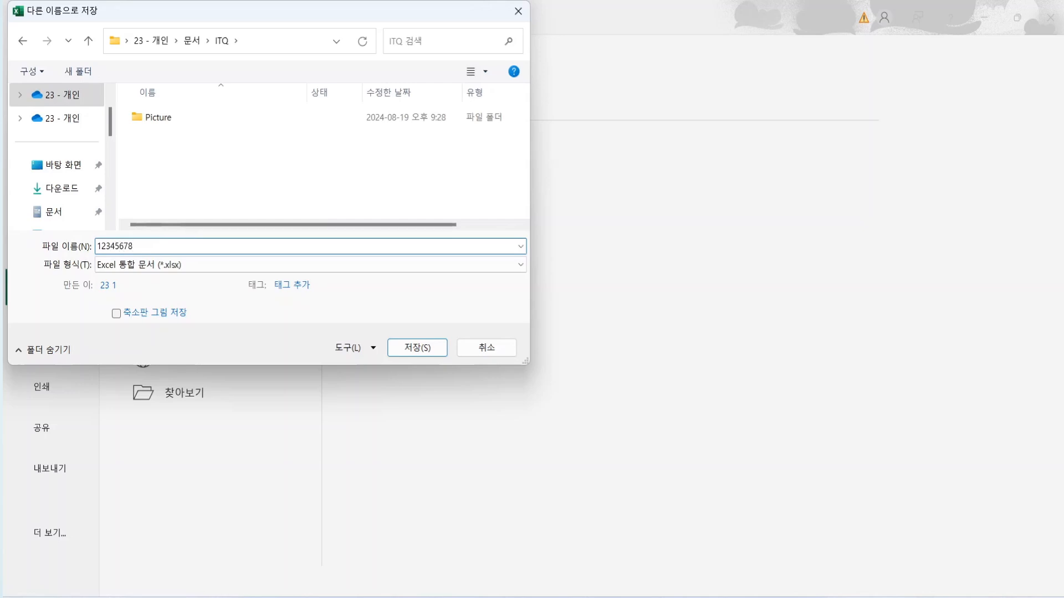
pyautogui.write('-홍길동')
pyautogui.click(424, 348)
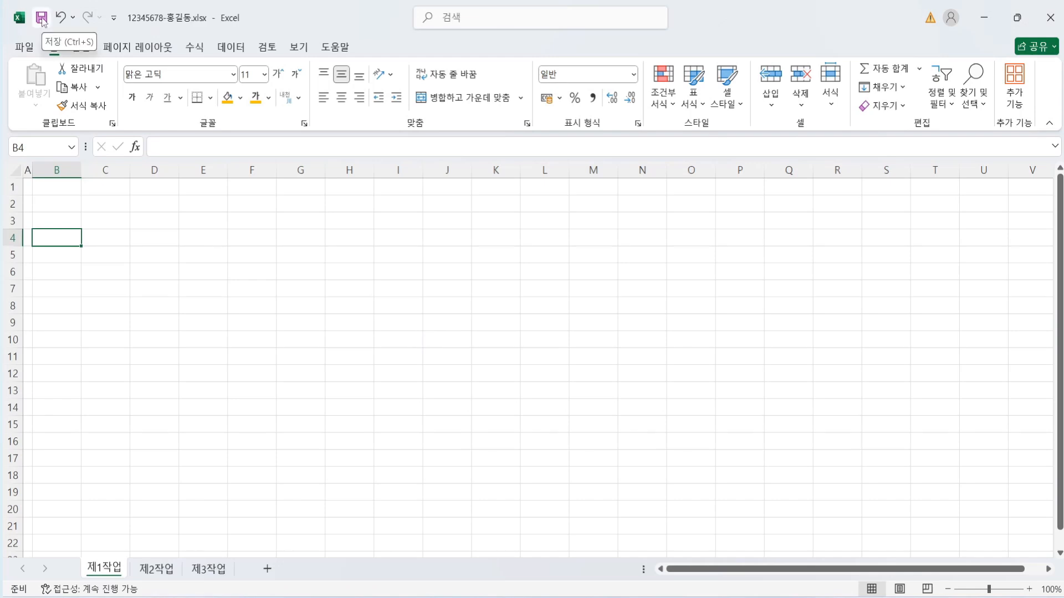
pyautogui.click(44, 19)
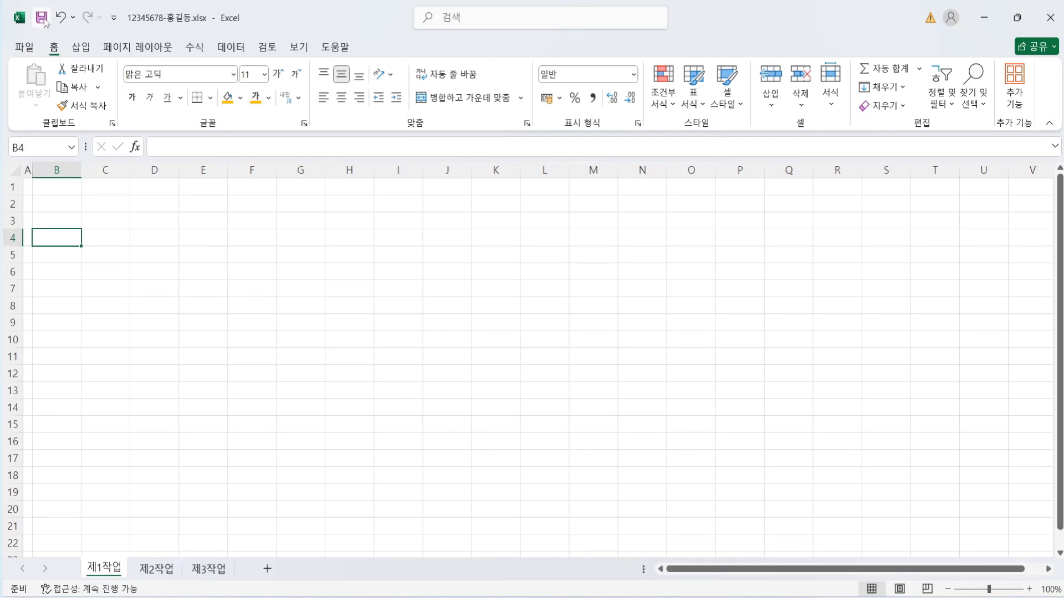
# Select B4:J4 and enter the headers 관리코드, 종류, 메뉴명, 진행일자 and 강사명 in B4 through F4
pyautogui.click(95, 238)
pyautogui.click(68, 242)
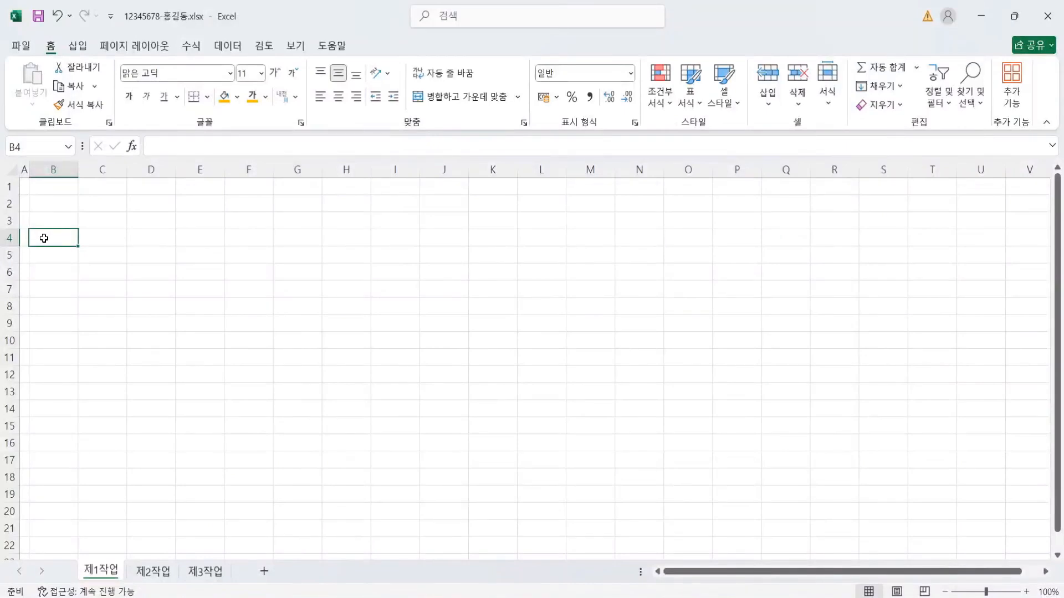
pyautogui.moveTo(52, 238); pyautogui.dragTo(439, 247)
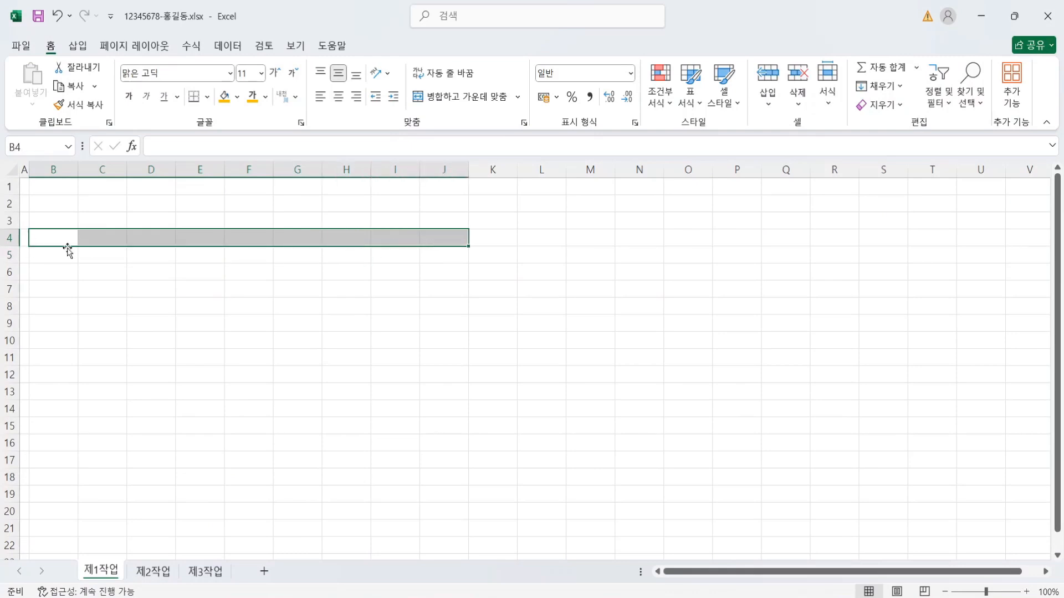
pyautogui.write('관리코드')
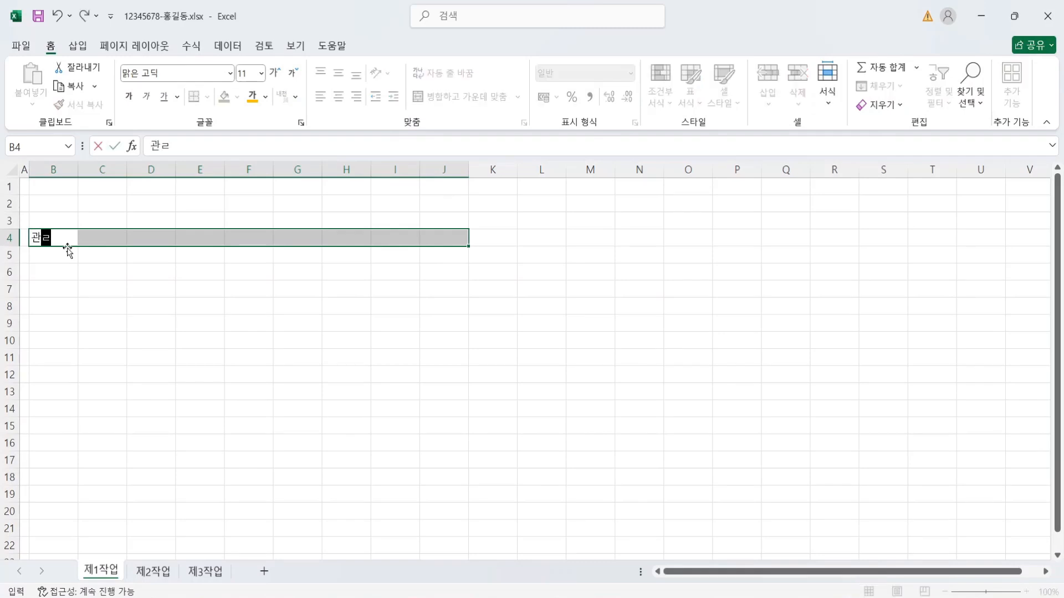
pyautogui.press('Tab')
pyautogui.write('종류')
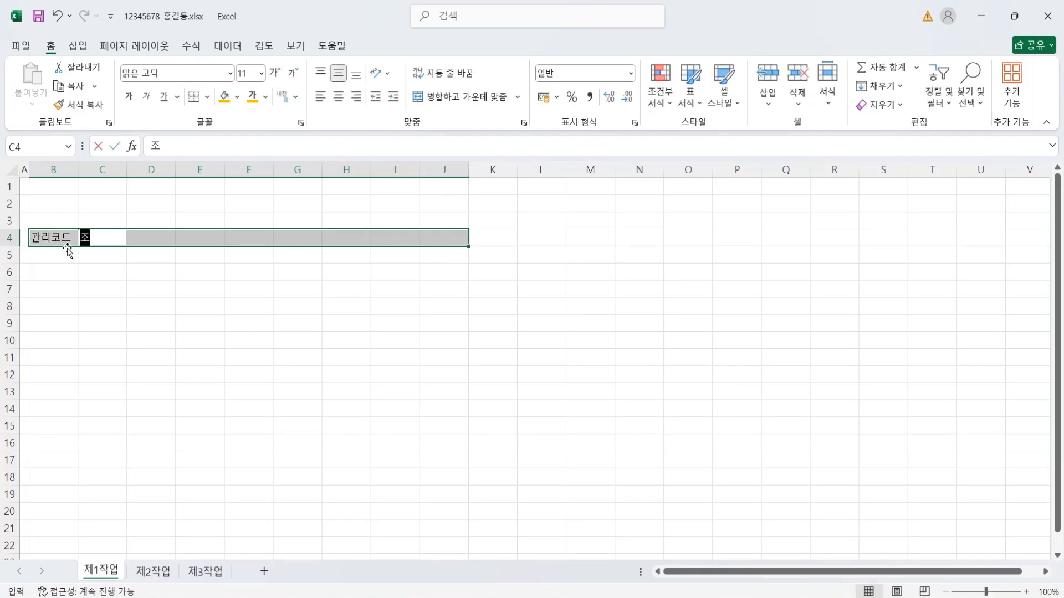
pyautogui.press('Tab')
pyautogui.write('메뉴명')
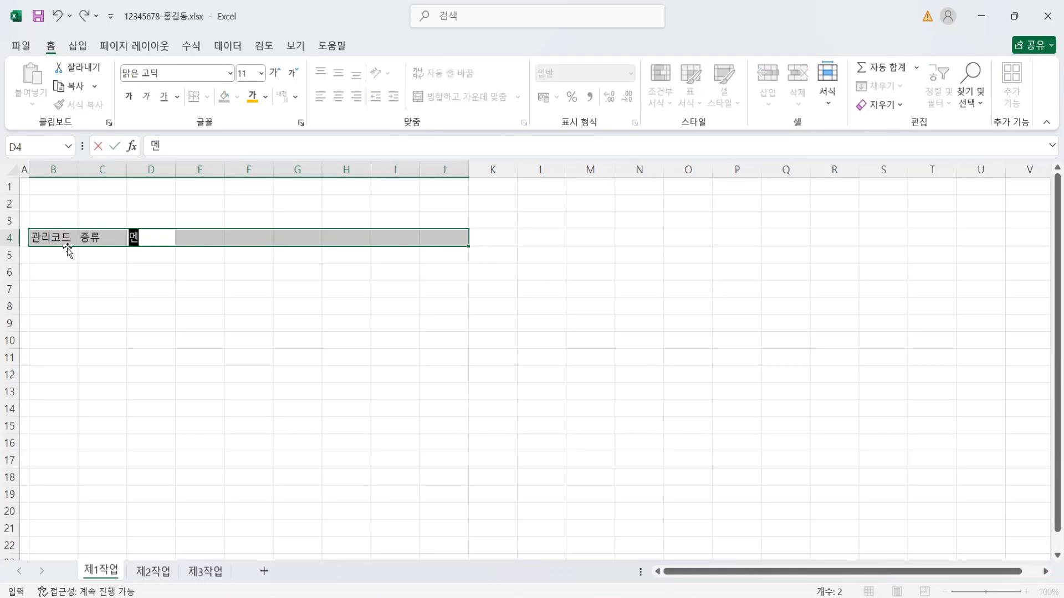
pyautogui.press('Tab')
pyautogui.write('진행일자')
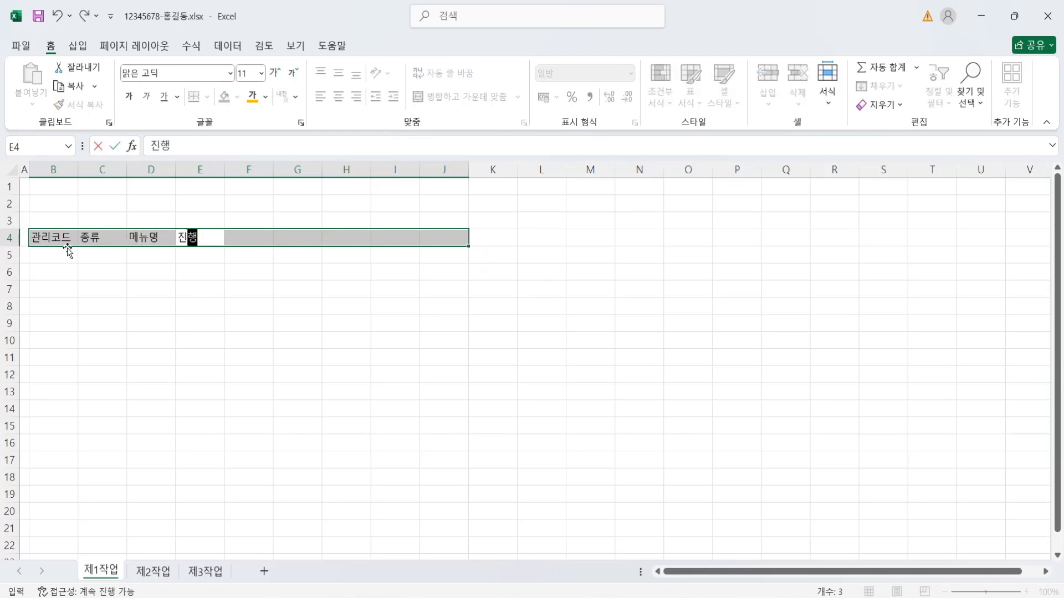
pyautogui.press('Tab')
pyautogui.write('강사명')
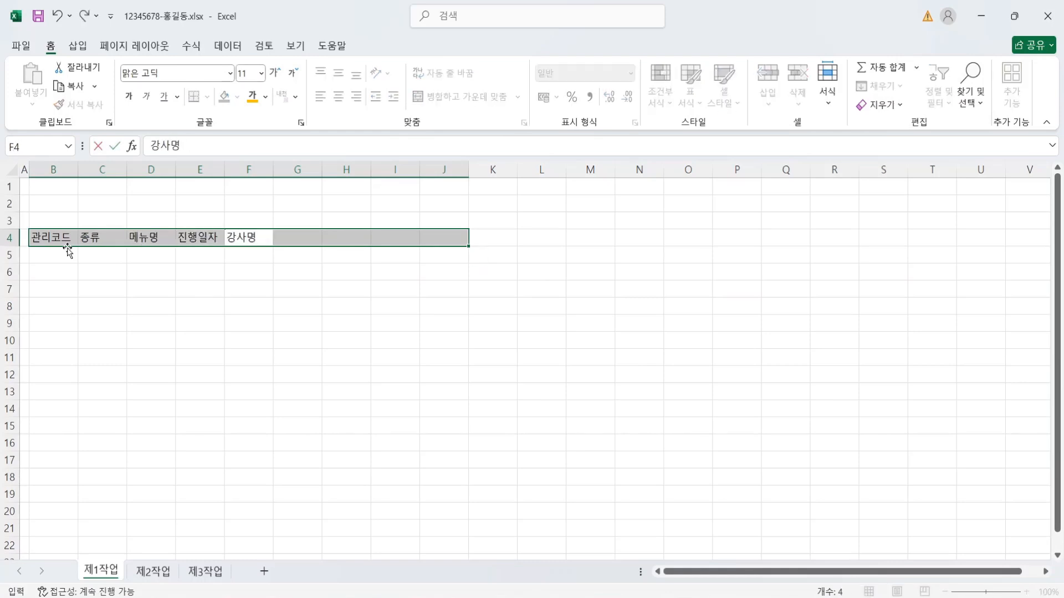
# Enter the header 수강료 in G4 and 수강인원 (명) in H4, with (명) on a second line
pyautogui.press('Tab')
pyautogui.write('수강료')
pyautogui.press('Tab')
pyautogui.write('수강인원')
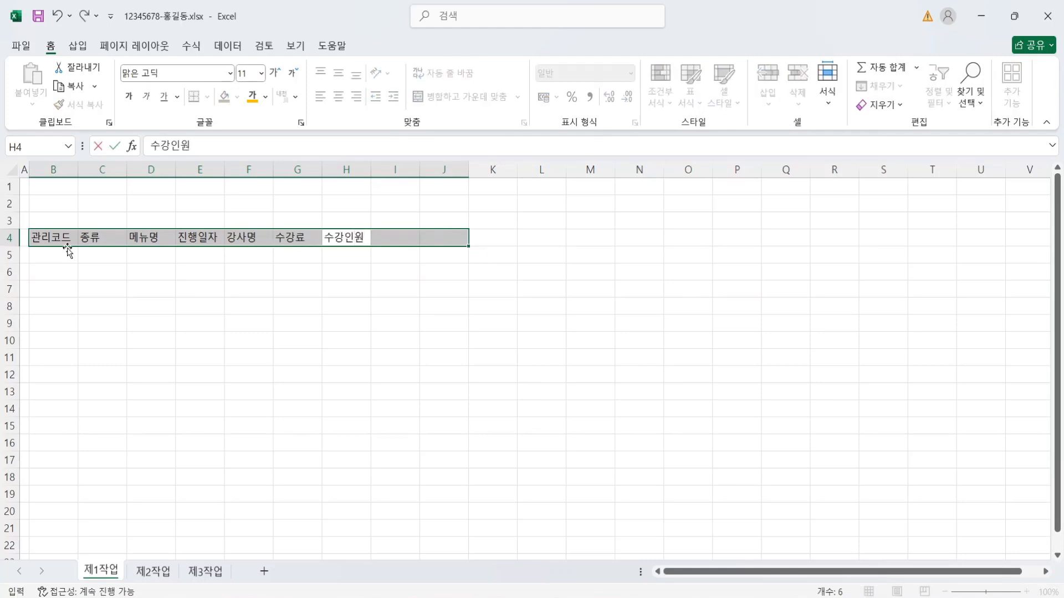
pyautogui.hotkey('alt', 'Return')
pyautogui.write('(명')
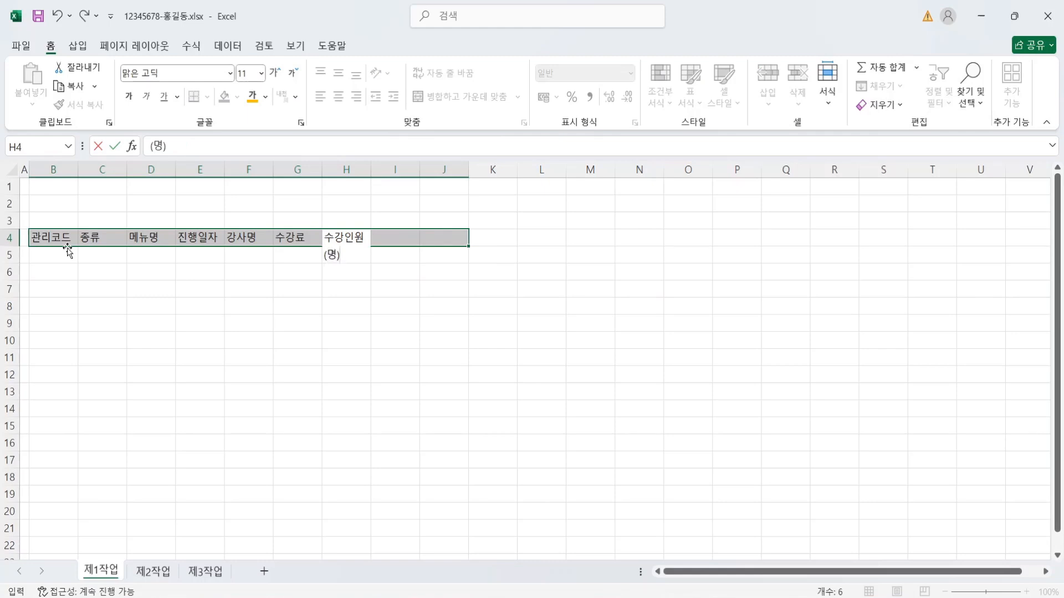
pyautogui.press('Return')
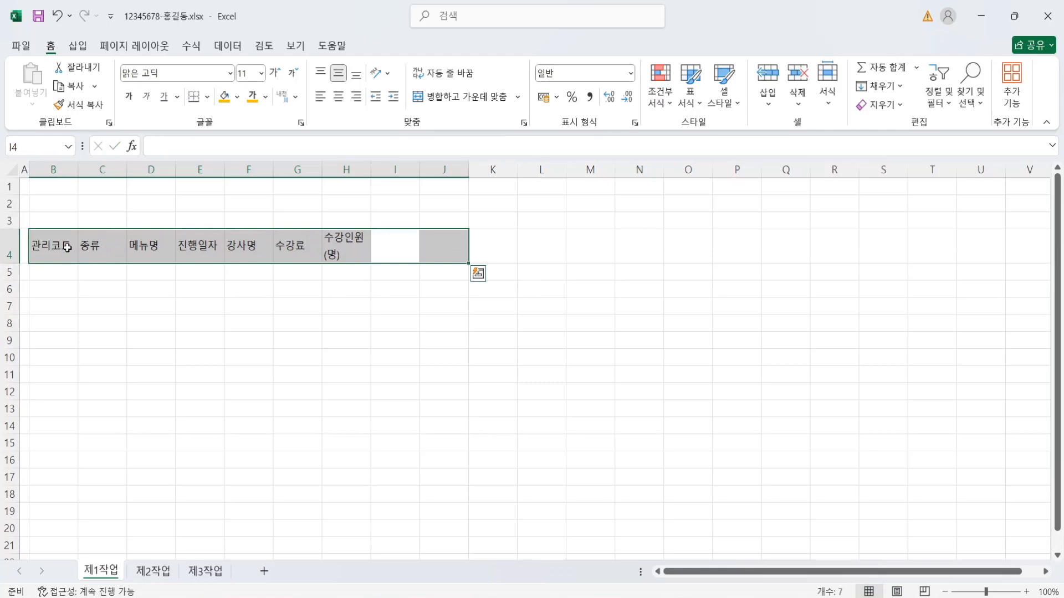
# Enter the header 진행시간 in I4 and 수강료 순위 in J4, with 순위 on a second line
pyautogui.write('진행시간')
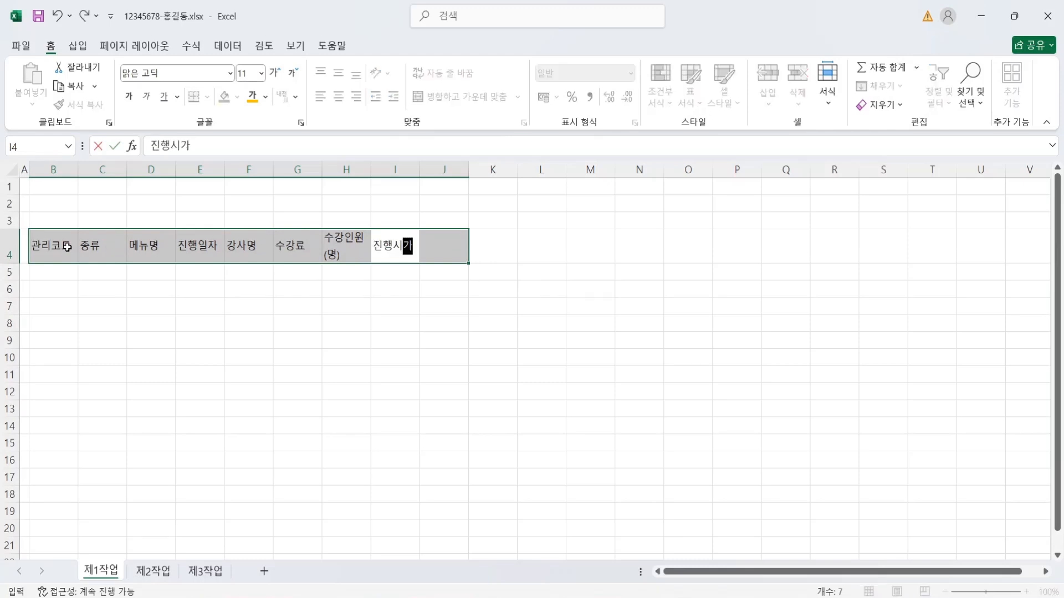
pyautogui.press('Return')
pyautogui.write('수강료')
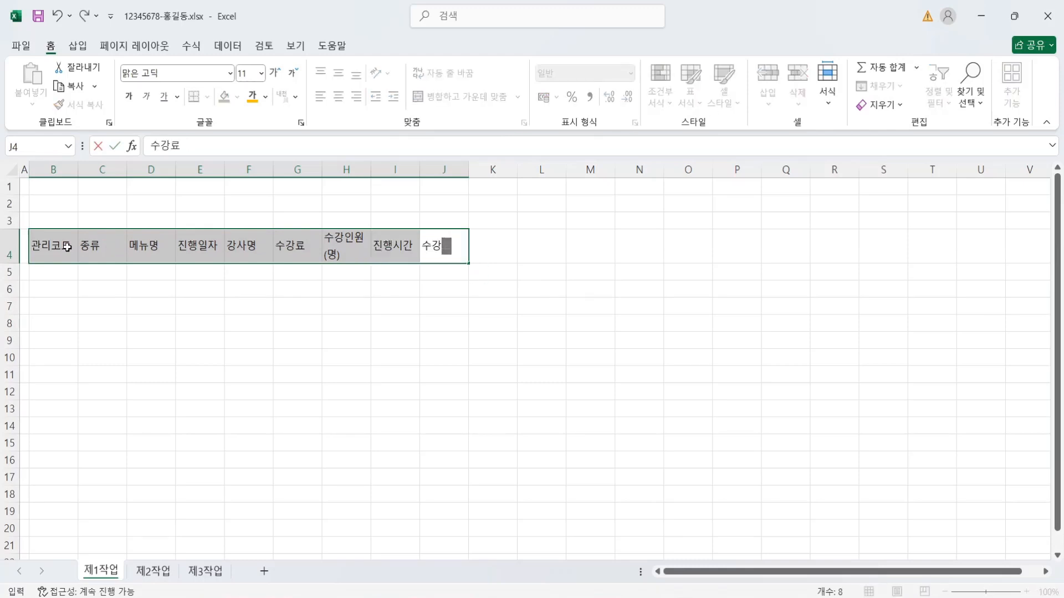
pyautogui.hotkey('alt', 'Return')
pyautogui.write('순위')
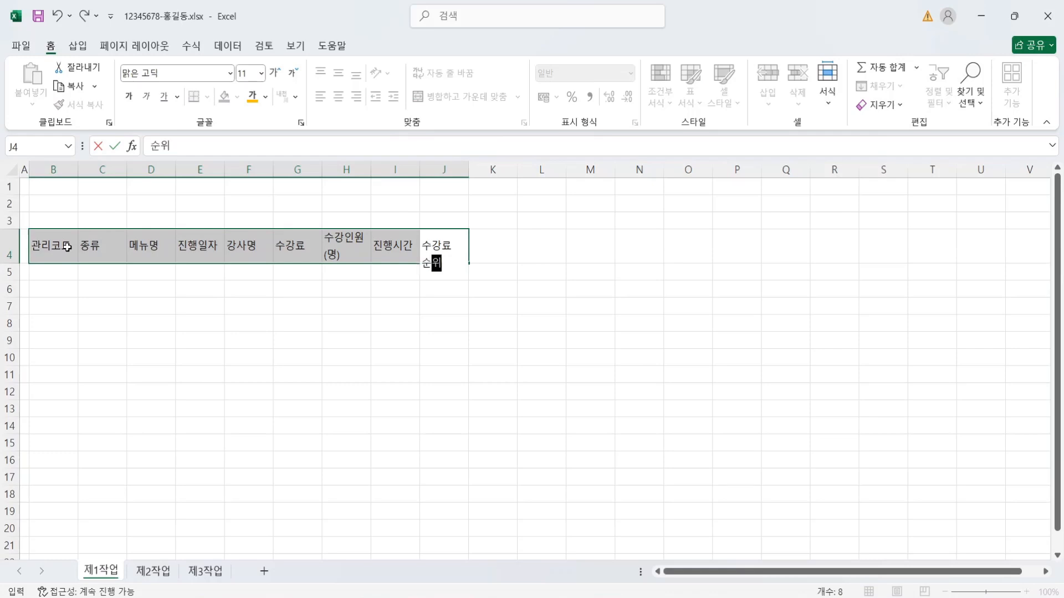
pyautogui.press('Return')
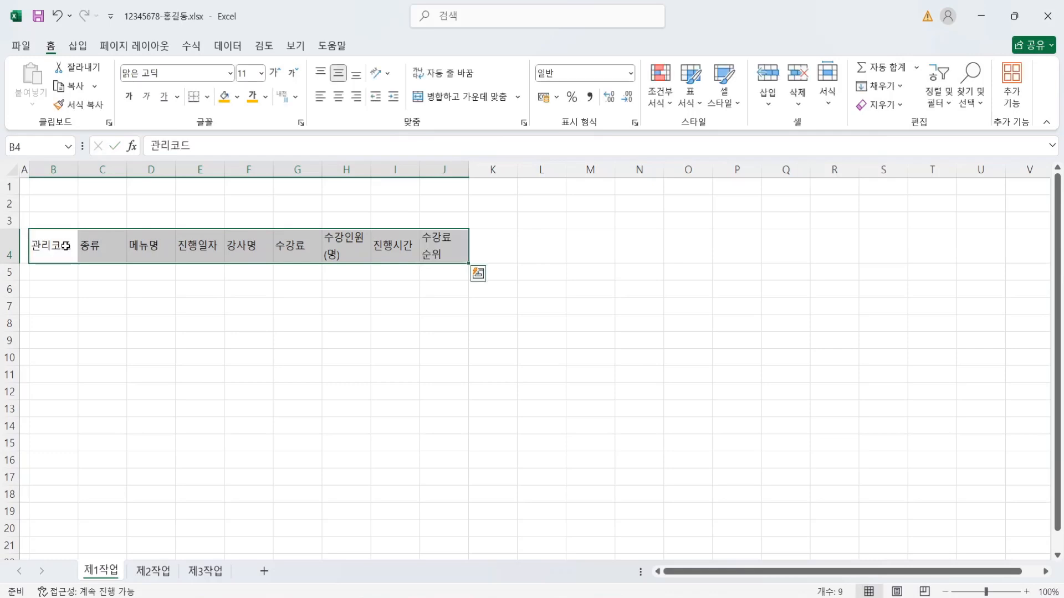
pyautogui.click(66, 276)
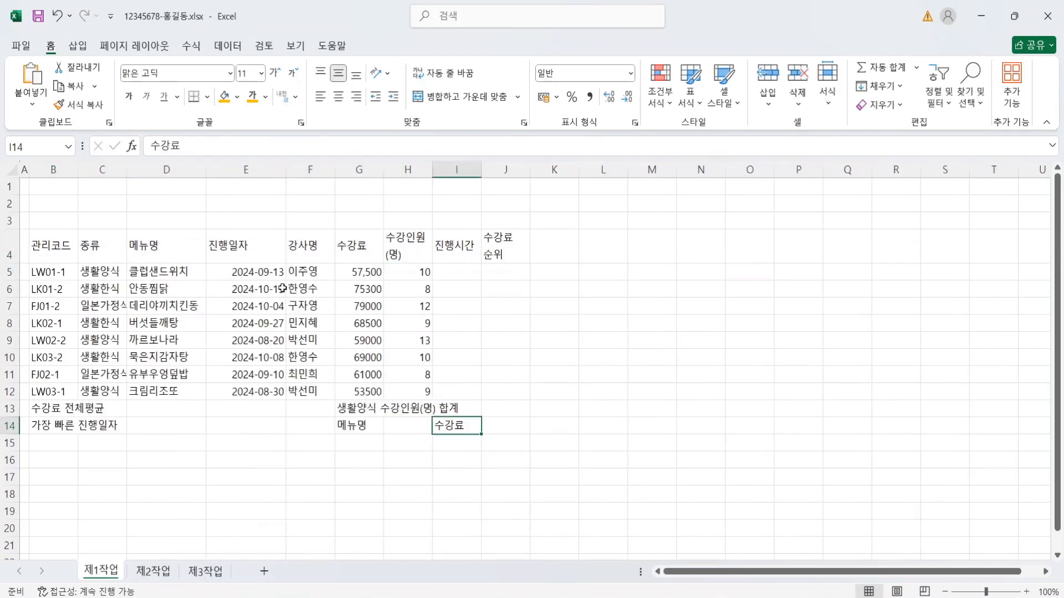
# Apply all borders to the table range B4:J14 and surround it with a thick outside border
pyautogui.moveTo(43, 249); pyautogui.dragTo(501, 429)
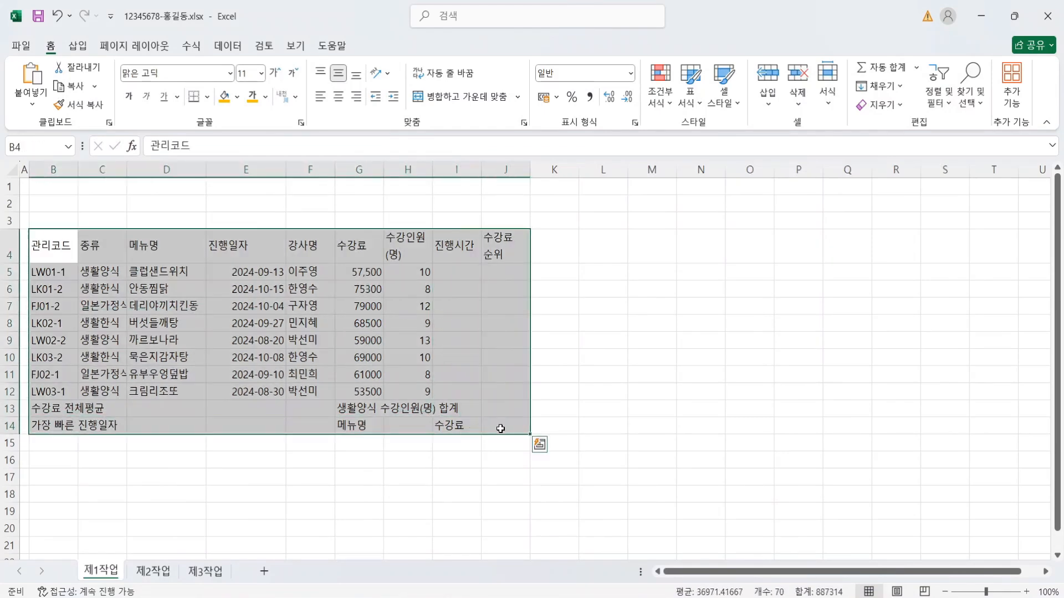
pyautogui.click(207, 97)
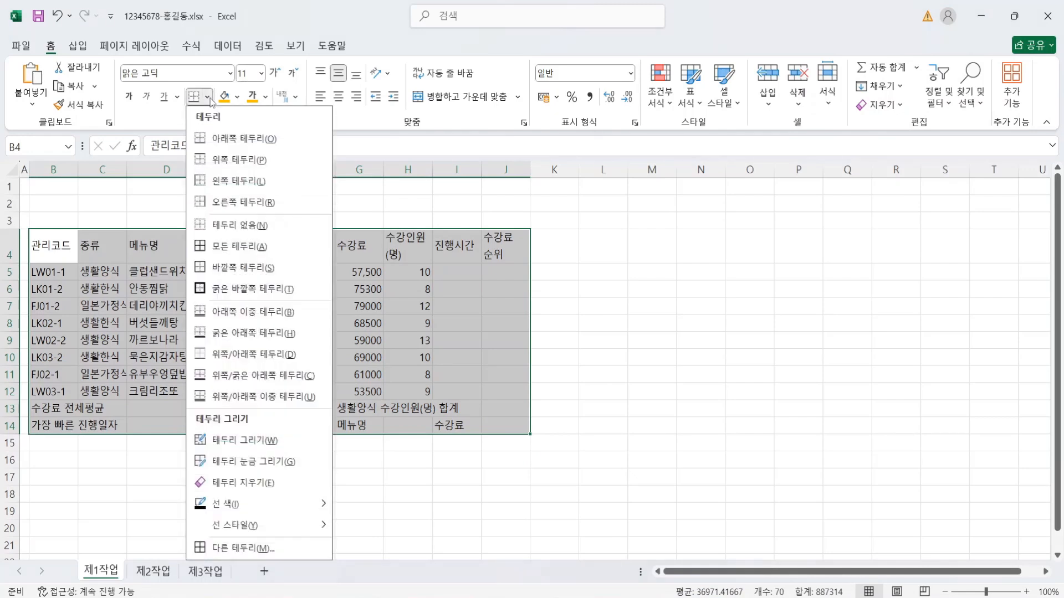
pyautogui.click(238, 252)
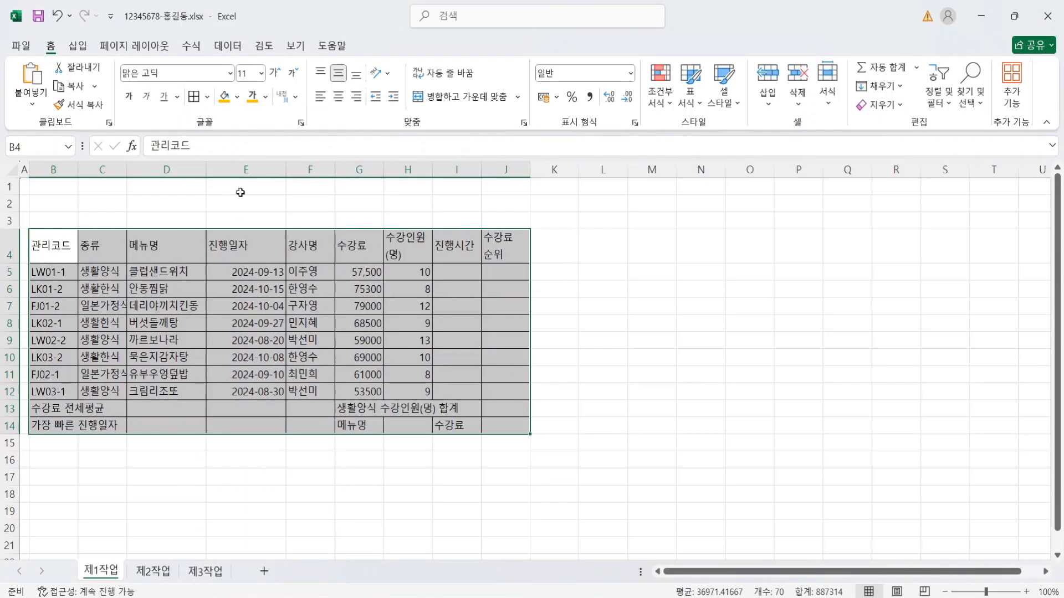
pyautogui.click(208, 99)
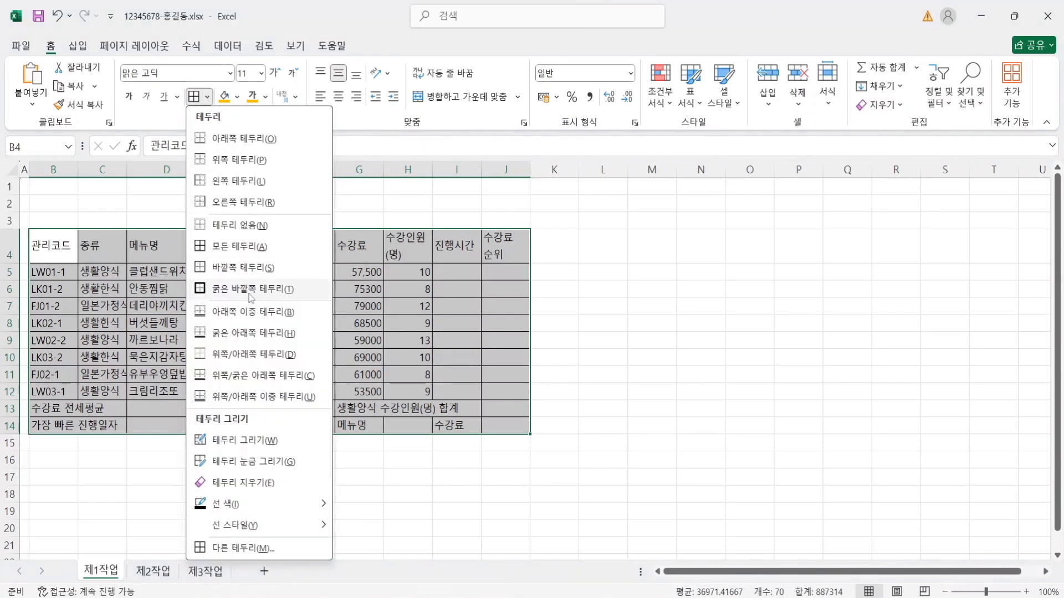
pyautogui.click(249, 292)
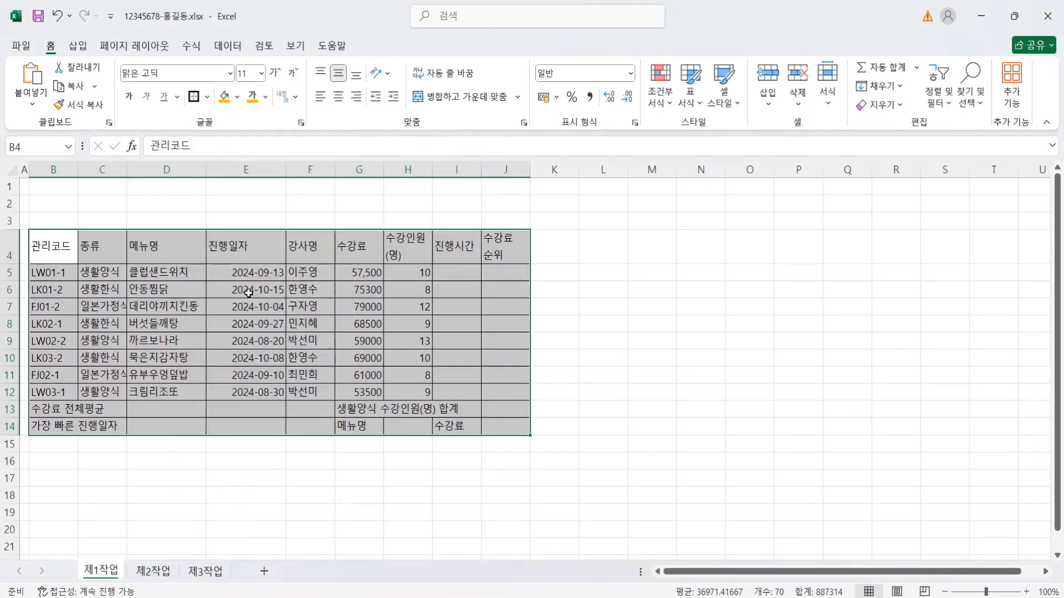
pyautogui.click(175, 306)
# Add thick outside borders around the header row B4:J4 and around the summary rows B13:J14
pyautogui.moveTo(70, 249); pyautogui.dragTo(515, 256)
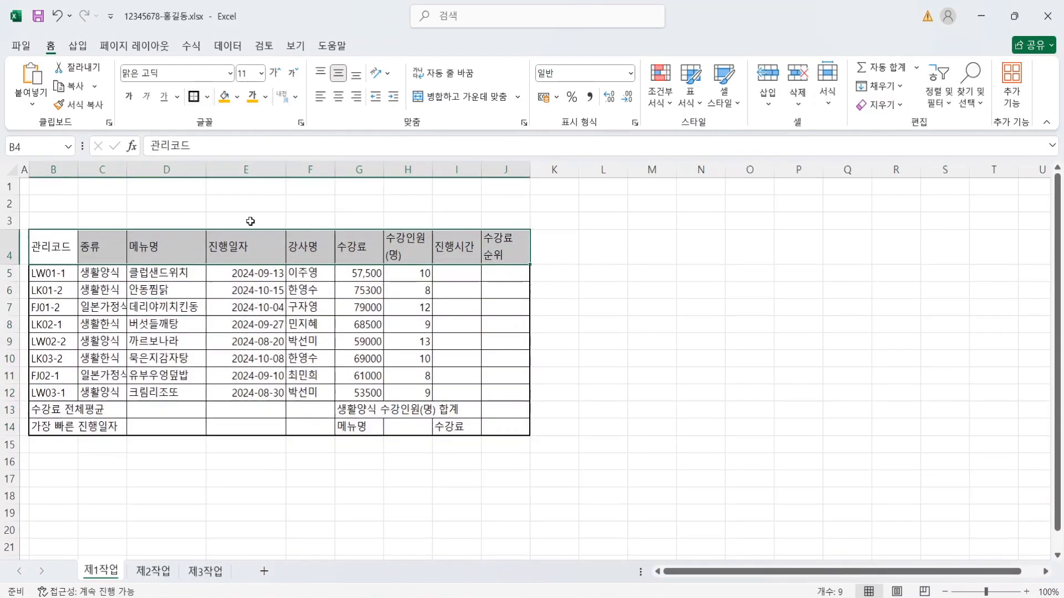
pyautogui.moveTo(50, 413); pyautogui.dragTo(508, 428)
pyautogui.click(193, 98)
pyautogui.click(159, 345)
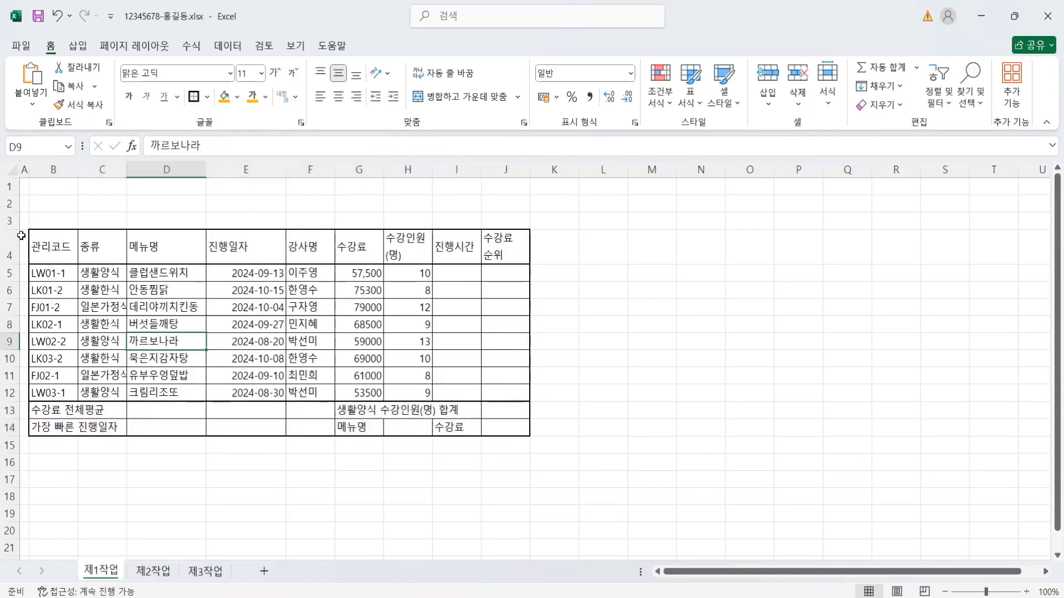
# Widen the table's columns, including B, C, D and G through J, so that entries such as 일본가정식 fit their cells
pyautogui.click(49, 250)
pyautogui.moveTo(76, 165); pyautogui.dragTo(152, 166)
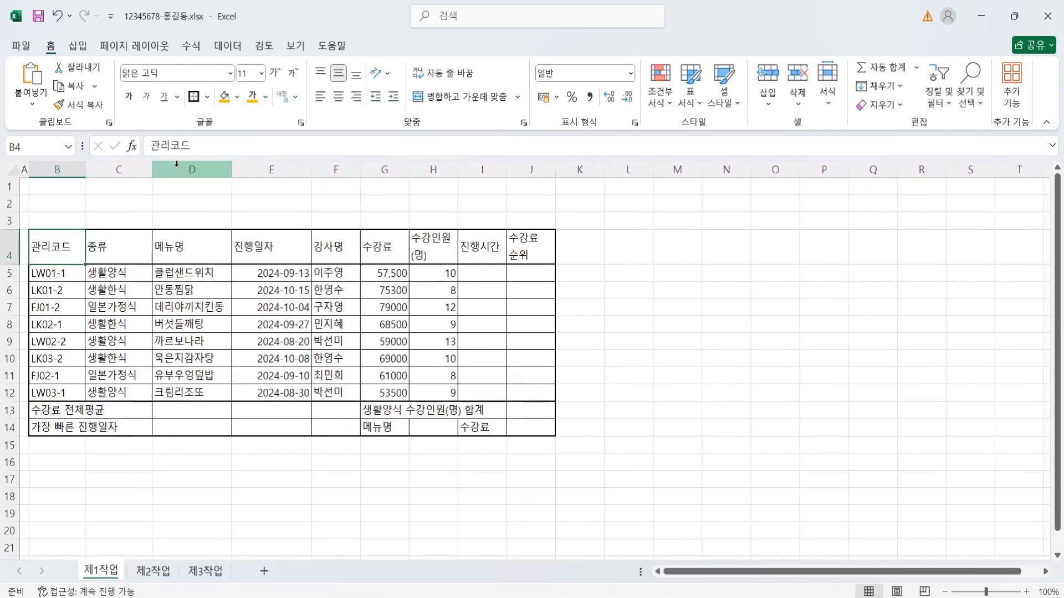
pyautogui.moveTo(232, 166)
pyautogui.mouseDown()
pyautogui.moveTo(247, 166)
pyautogui.moveTo(234, 166)
pyautogui.mouseUp()
pyautogui.moveTo(359, 170); pyautogui.dragTo(605, 169)
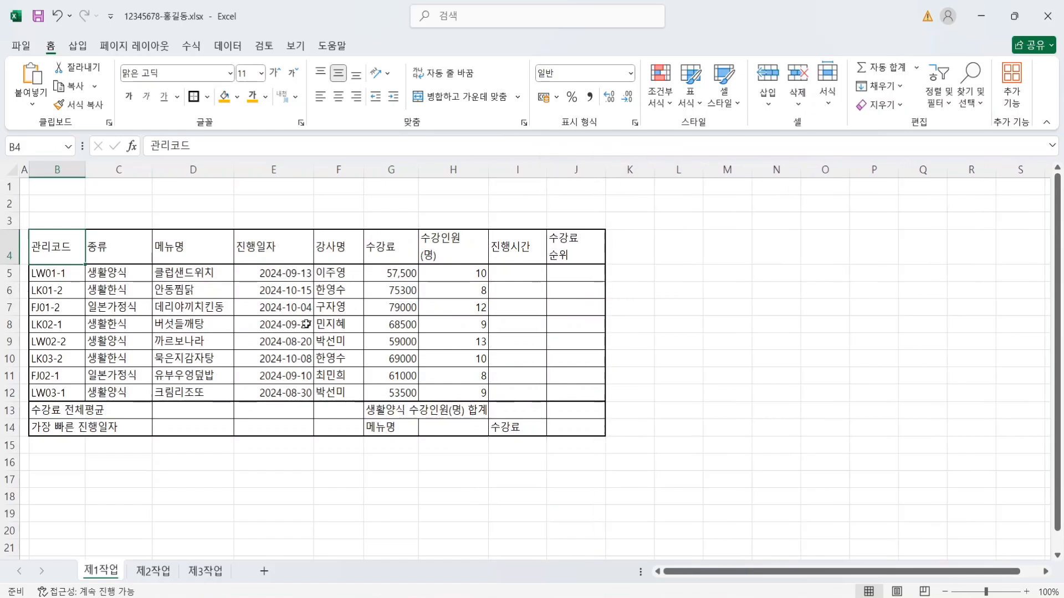
# Center the contents of B4:J14 horizontally and apply the comma style to the 수강료 and 수강인원 columns, G4:H12
pyautogui.moveTo(53, 247); pyautogui.dragTo(571, 429)
pyautogui.click(339, 98)
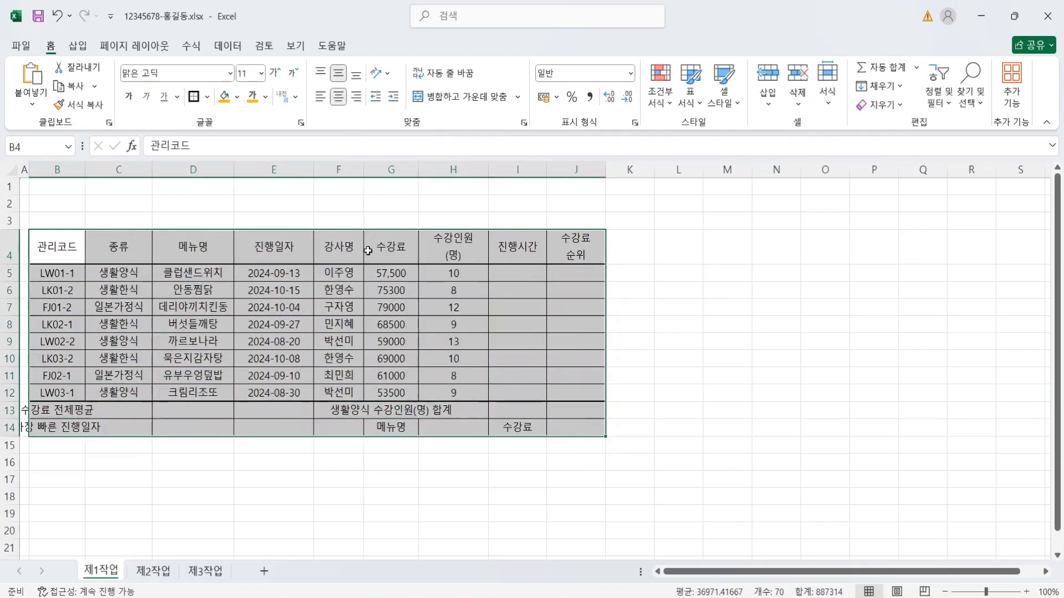
pyautogui.click(410, 322)
pyautogui.moveTo(389, 262); pyautogui.dragTo(467, 397)
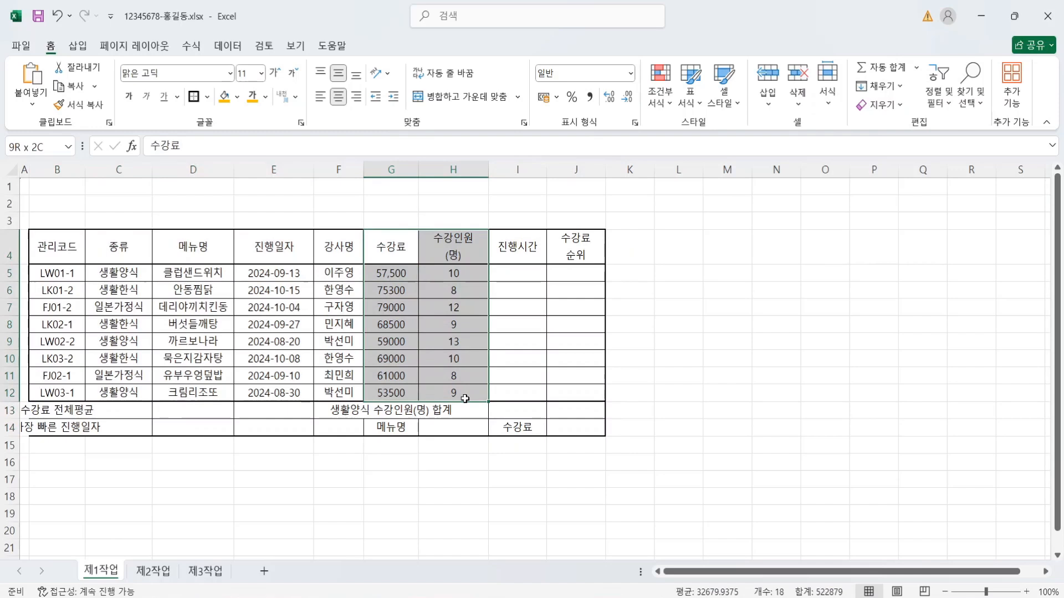
pyautogui.click(590, 98)
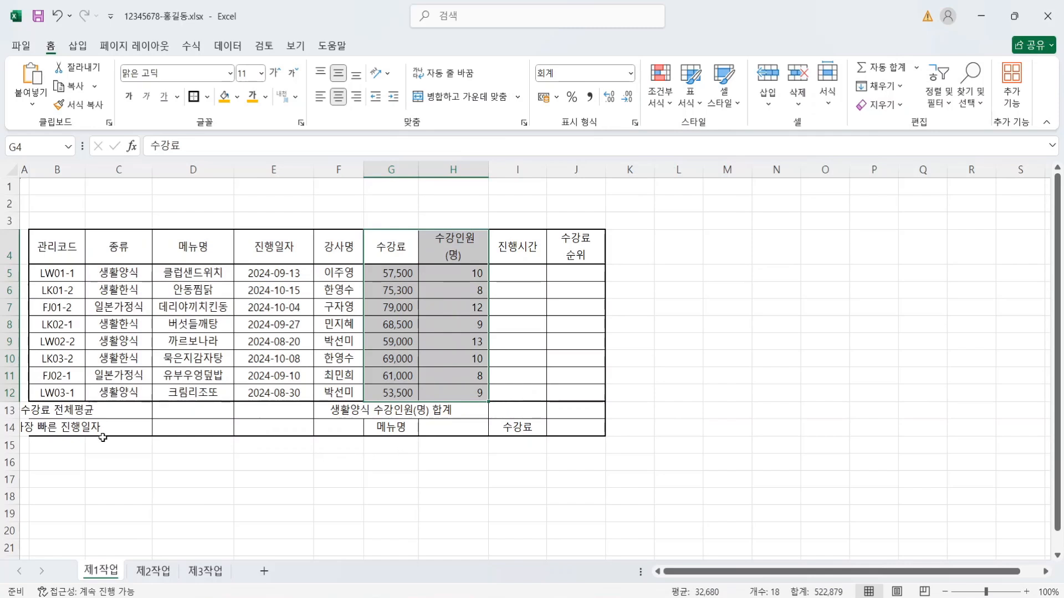
# Merge and center each of the ranges B13:D13, B14:D14, G13:I13 and F13:F14
pyautogui.moveTo(37, 411); pyautogui.dragTo(167, 411)
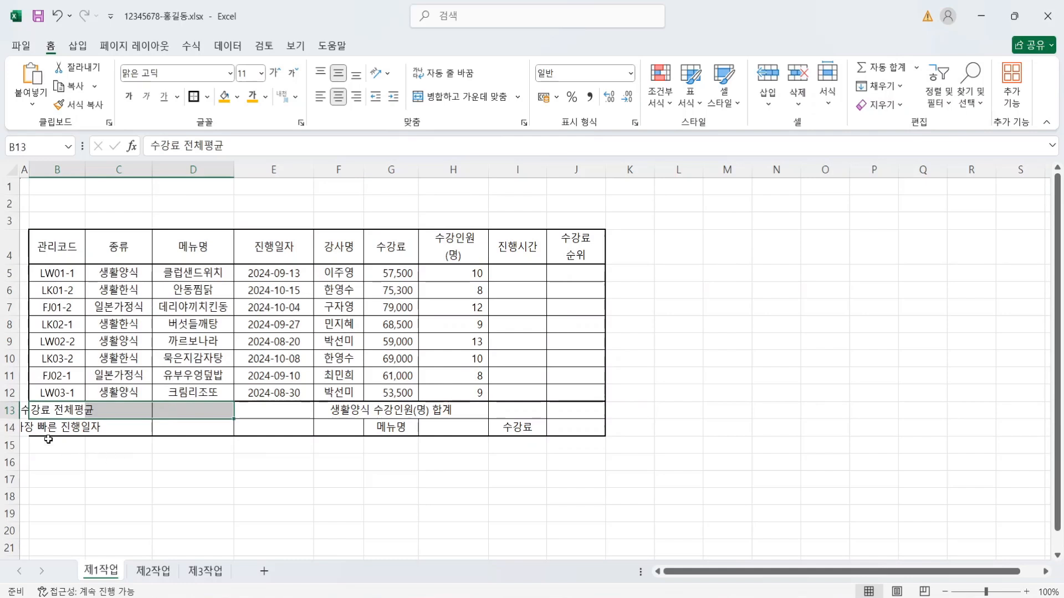
pyautogui.moveTo(40, 435); pyautogui.dragTo(188, 433)
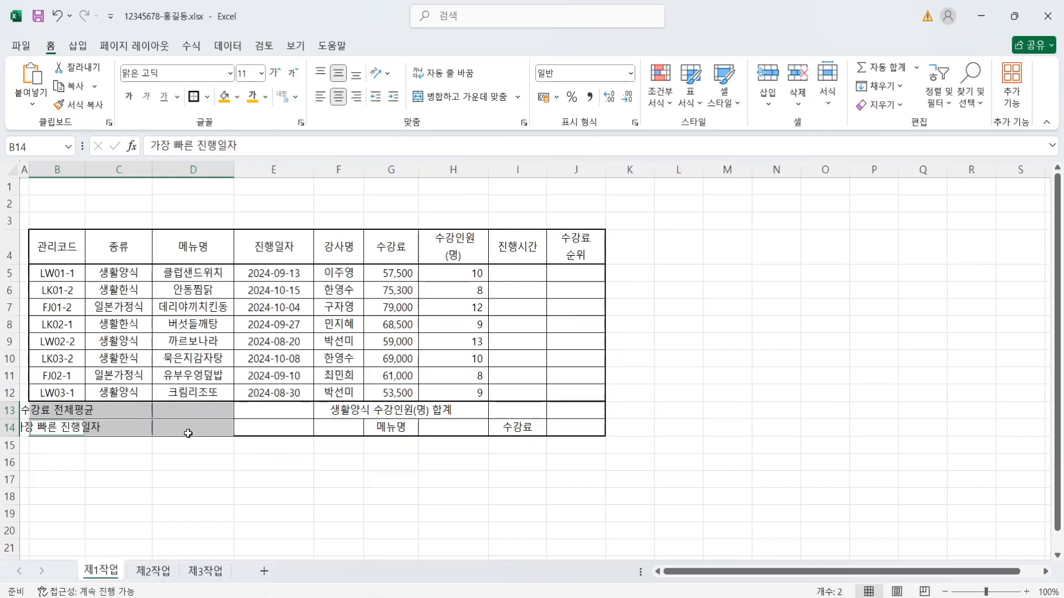
pyautogui.moveTo(396, 410); pyautogui.dragTo(513, 419)
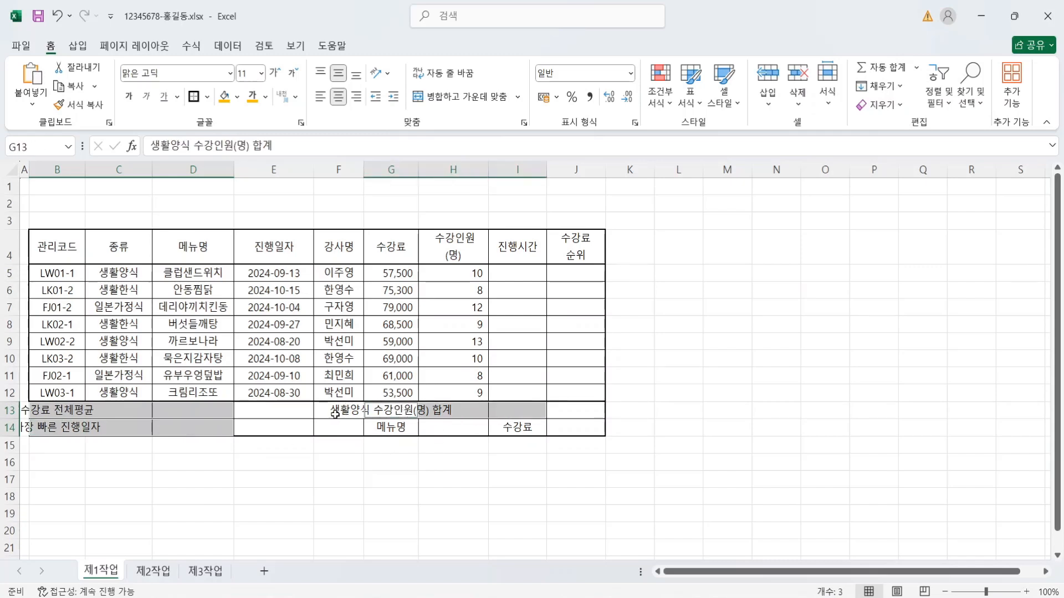
pyautogui.moveTo(341, 412); pyautogui.dragTo(327, 430)
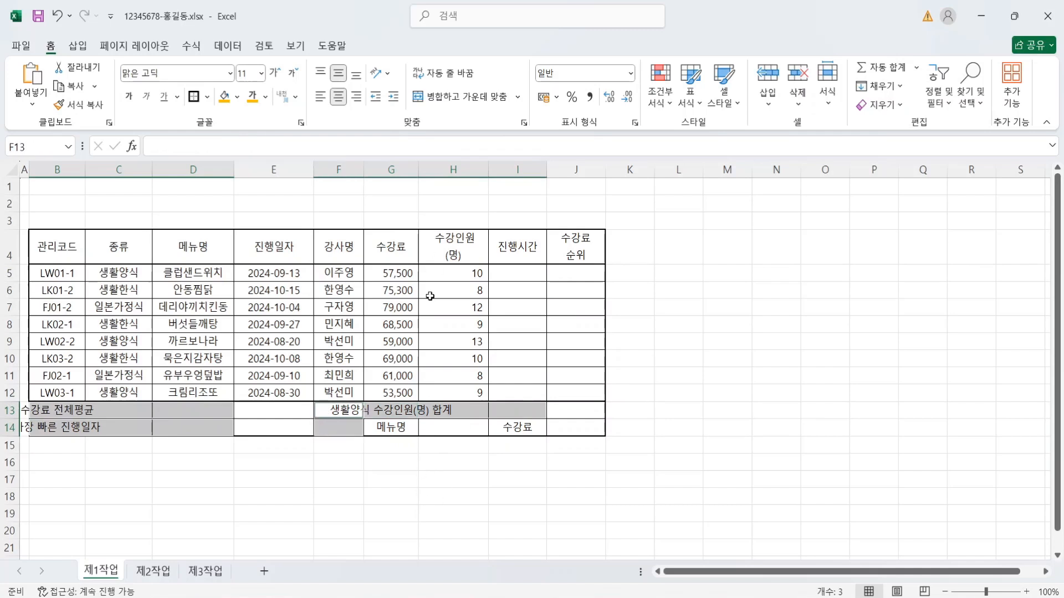
pyautogui.click(467, 100)
pyautogui.click(392, 382)
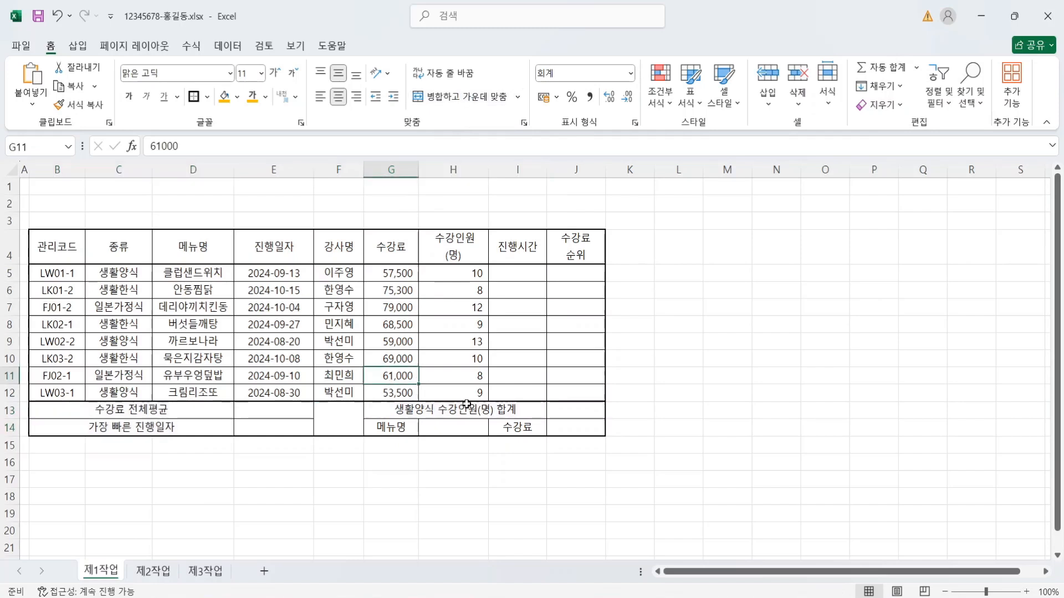
# Fill the header cells B4:J4 together with G14 and I14 with the standard orange color
pyautogui.moveTo(56, 247)
pyautogui.mouseDown()
pyautogui.moveTo(571, 237)
pyautogui.moveTo(552, 260)
pyautogui.mouseUp()
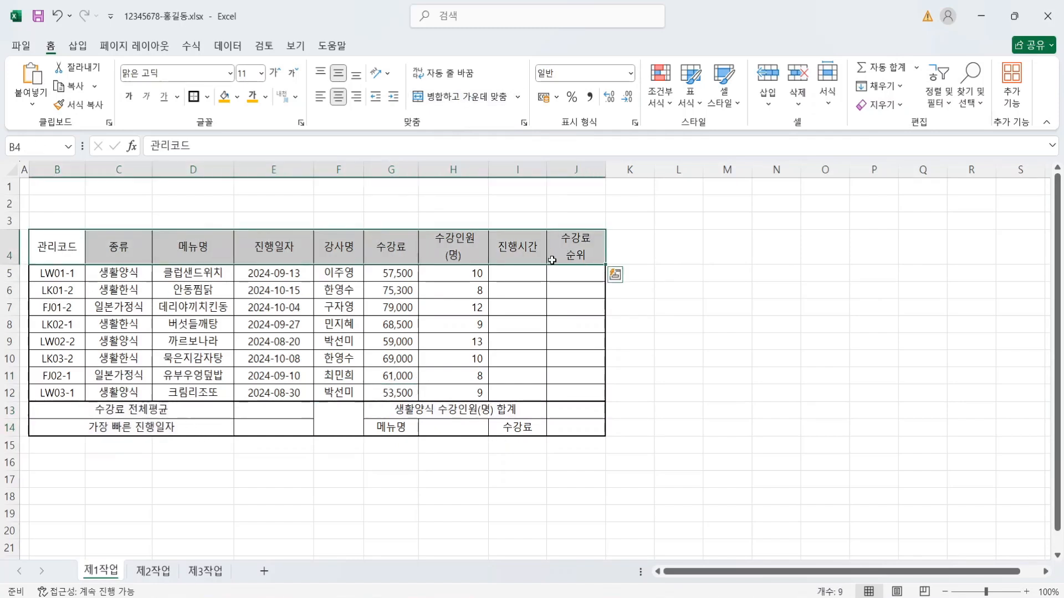
pyautogui.keyDown('ctrl'); pyautogui.click(398, 427); pyautogui.keyUp('ctrl')
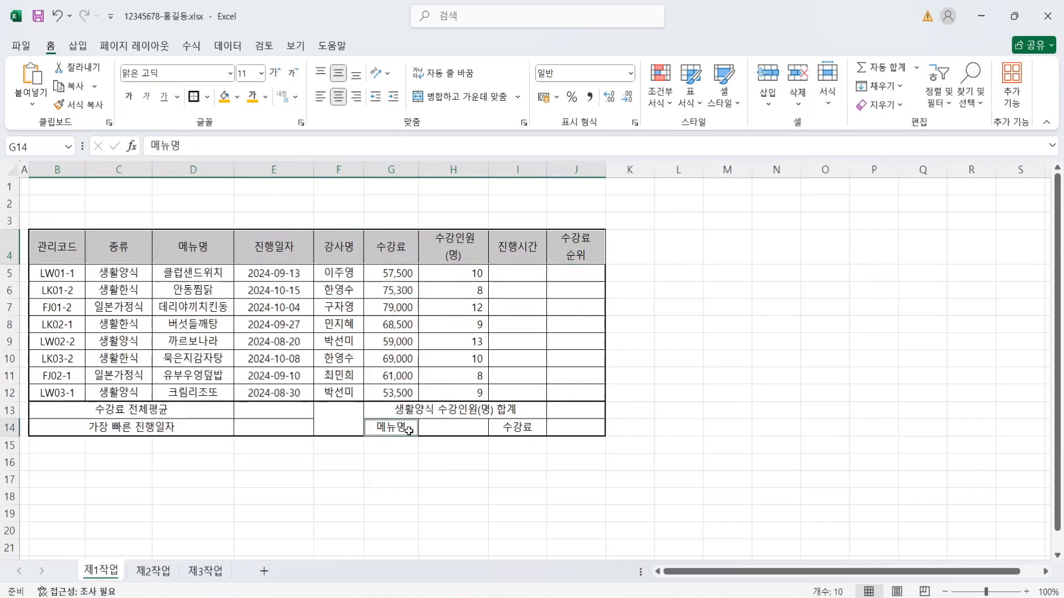
pyautogui.keyDown('ctrl'); pyautogui.click(524, 427); pyautogui.keyUp('ctrl')
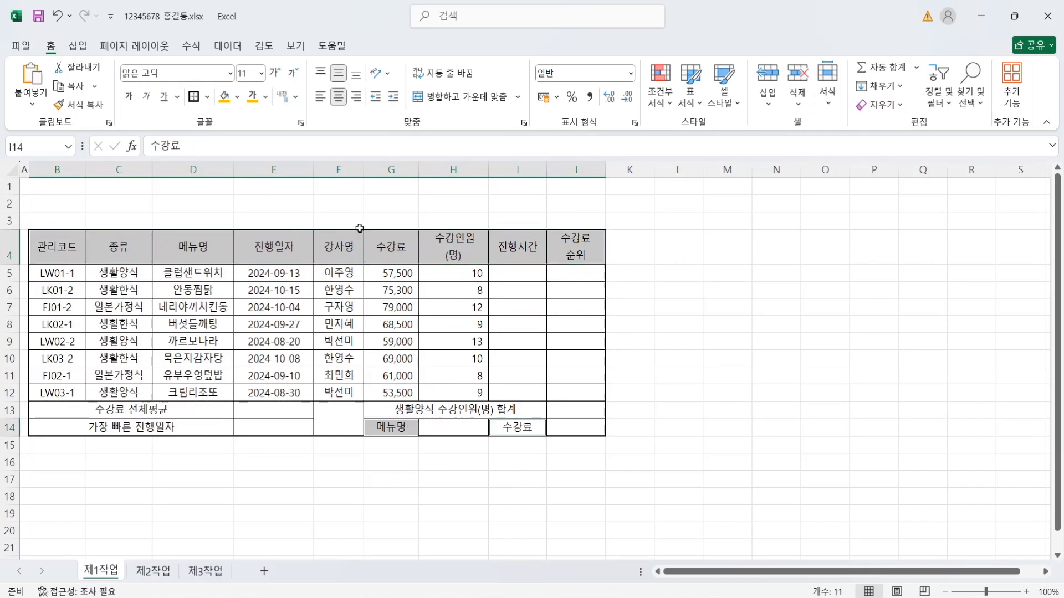
pyautogui.click(239, 100)
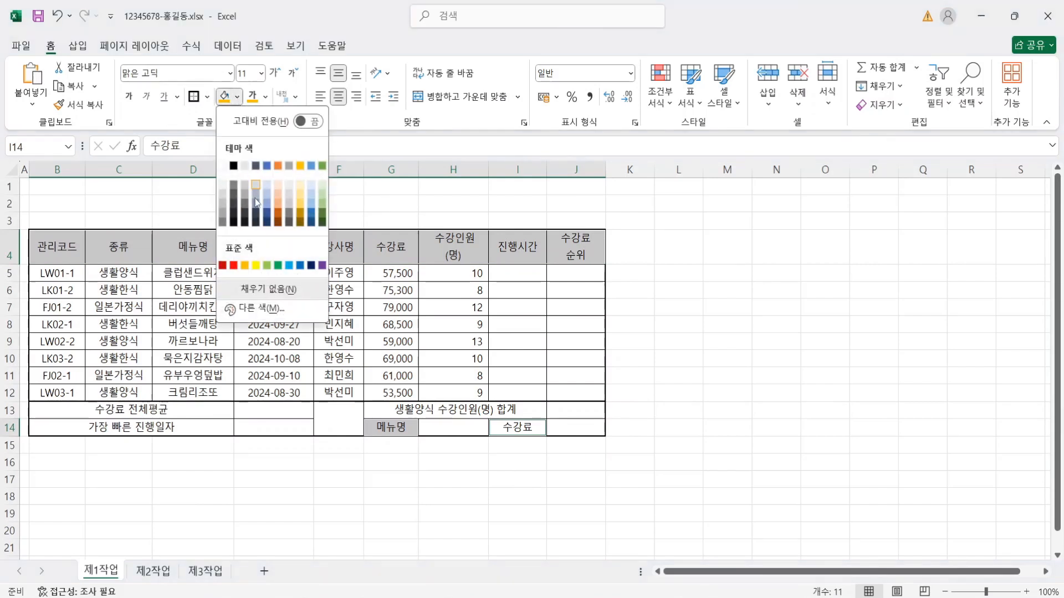
pyautogui.click(244, 266)
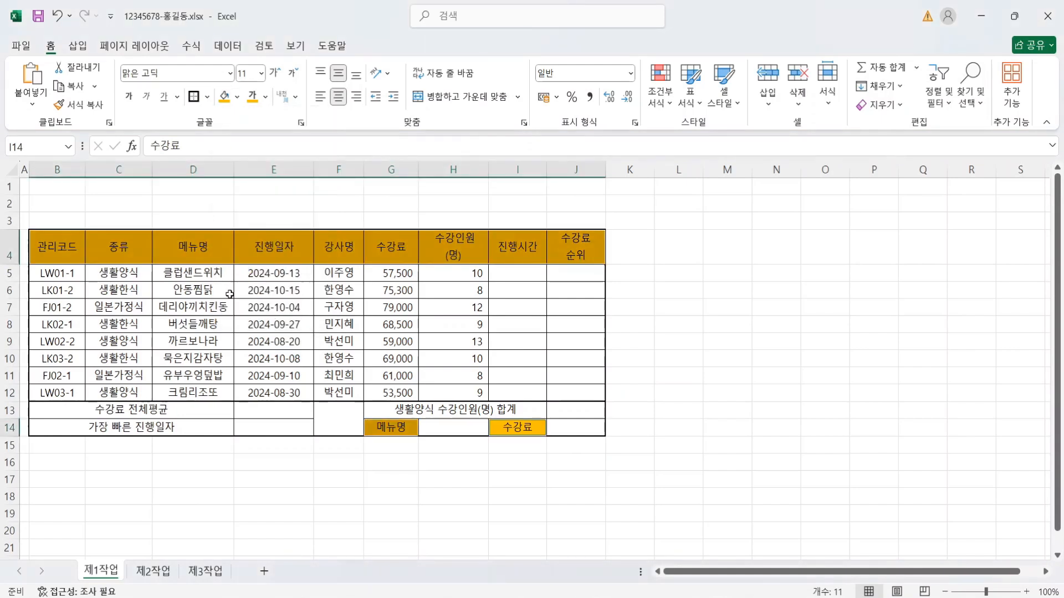
pyautogui.click(184, 271)
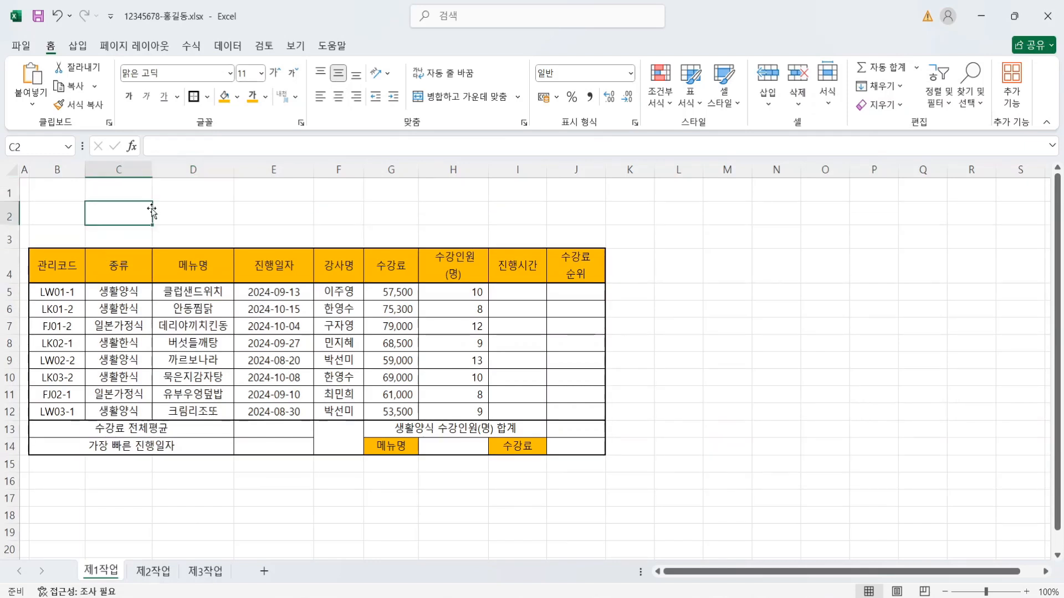
# Draw a trapezoid about 15.3 cm wide and 2.1 cm high across rows 1 to 3 above the table and fill it yellow
pyautogui.click(78, 46)
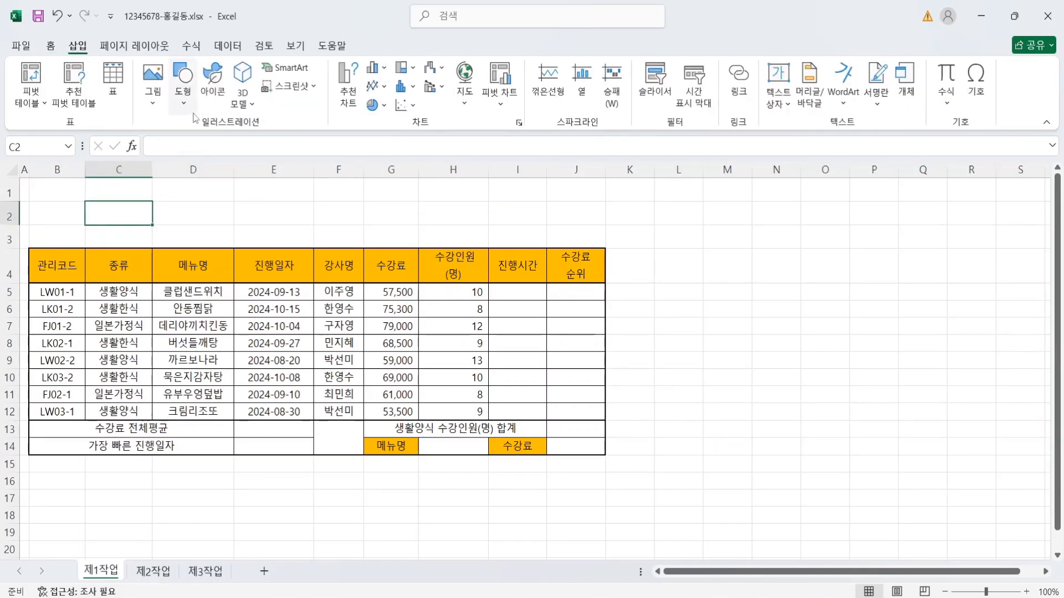
pyautogui.click(186, 84)
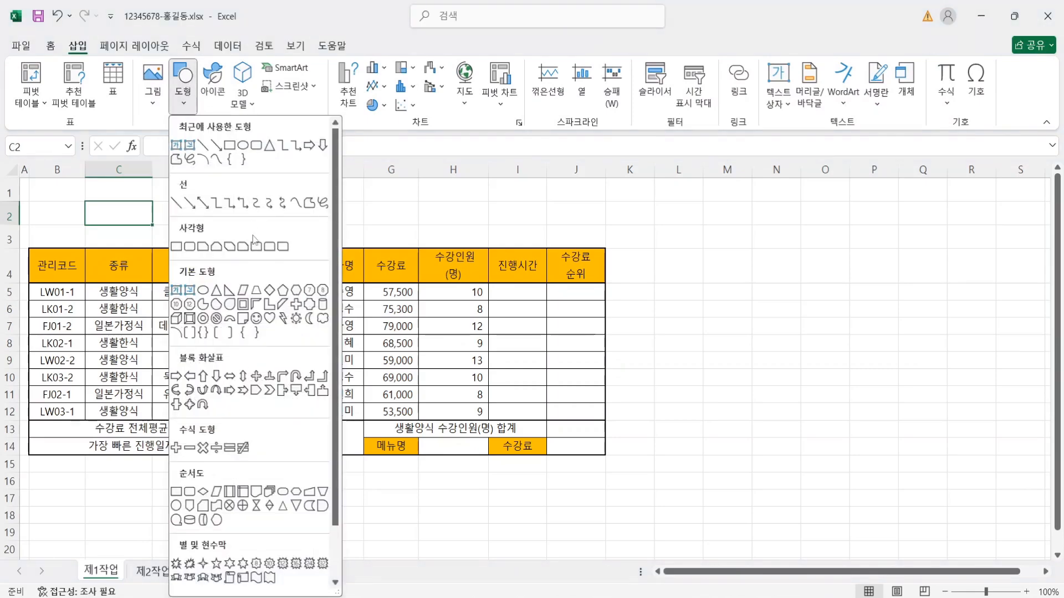
pyautogui.click(257, 291)
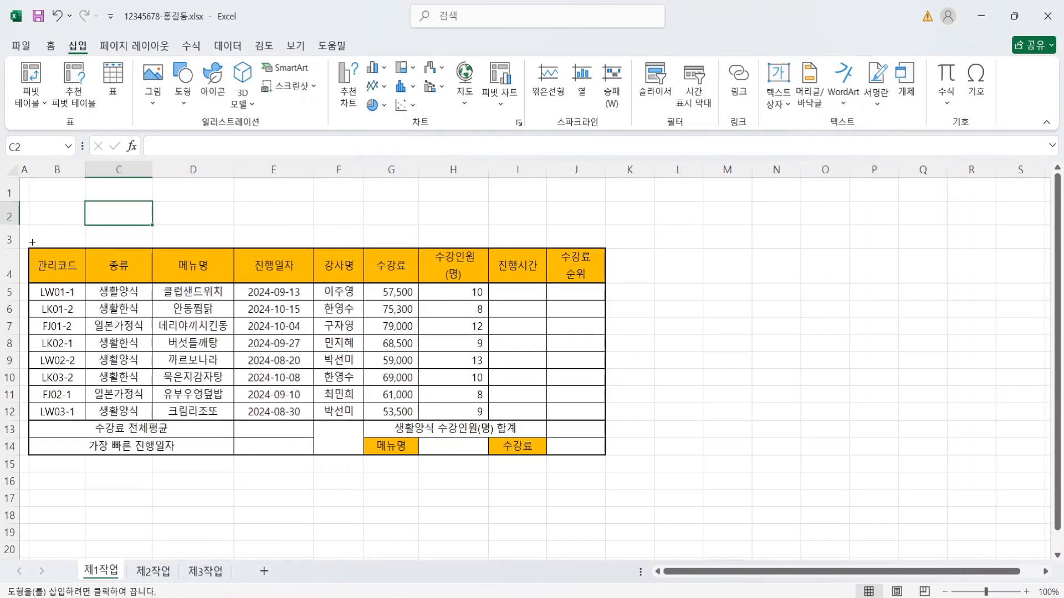
pyautogui.moveTo(32, 242); pyautogui.dragTo(433, 183)
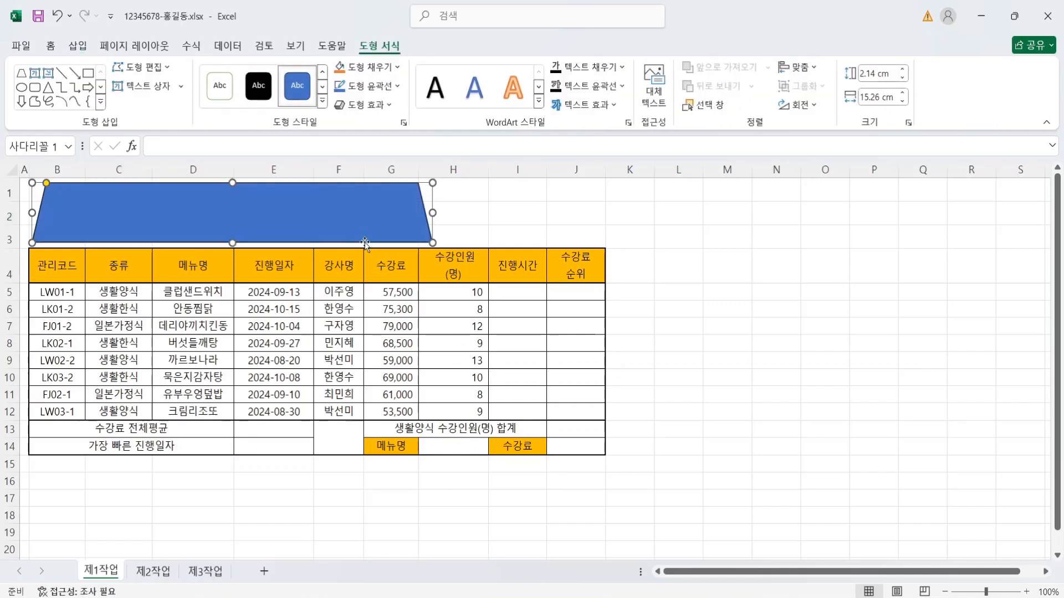
pyautogui.click(397, 67)
pyautogui.click(378, 249)
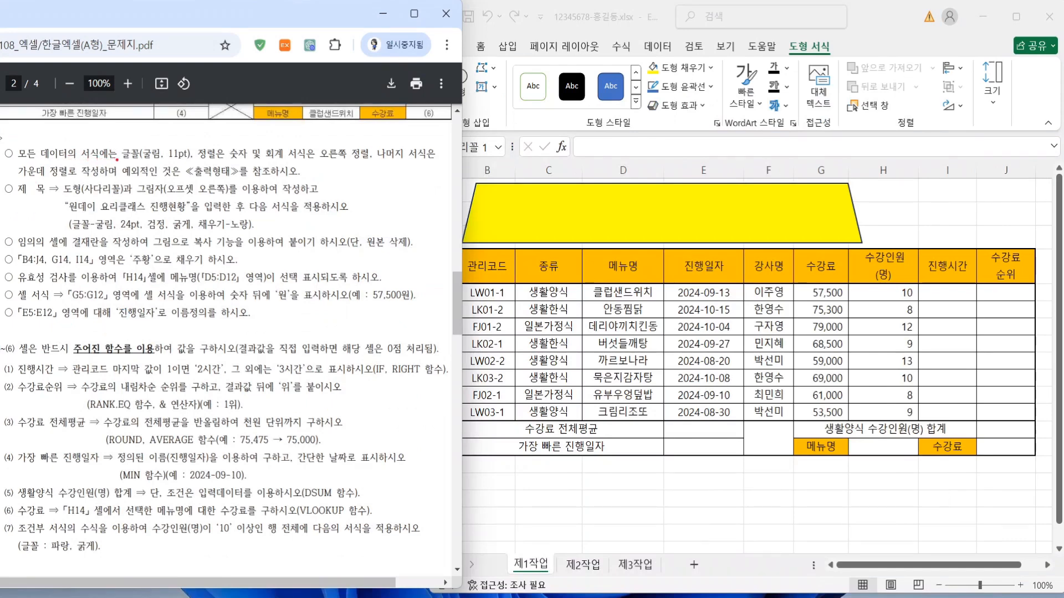
# Review the exam PDF's requirements for the data font and alignment and for the title's shape, shadow, text and formatting
pyautogui.moveTo(129, 162)
pyautogui.mouseDown()
pyautogui.moveTo(225, 165)
pyautogui.moveTo(379, 145)
pyautogui.mouseUp()
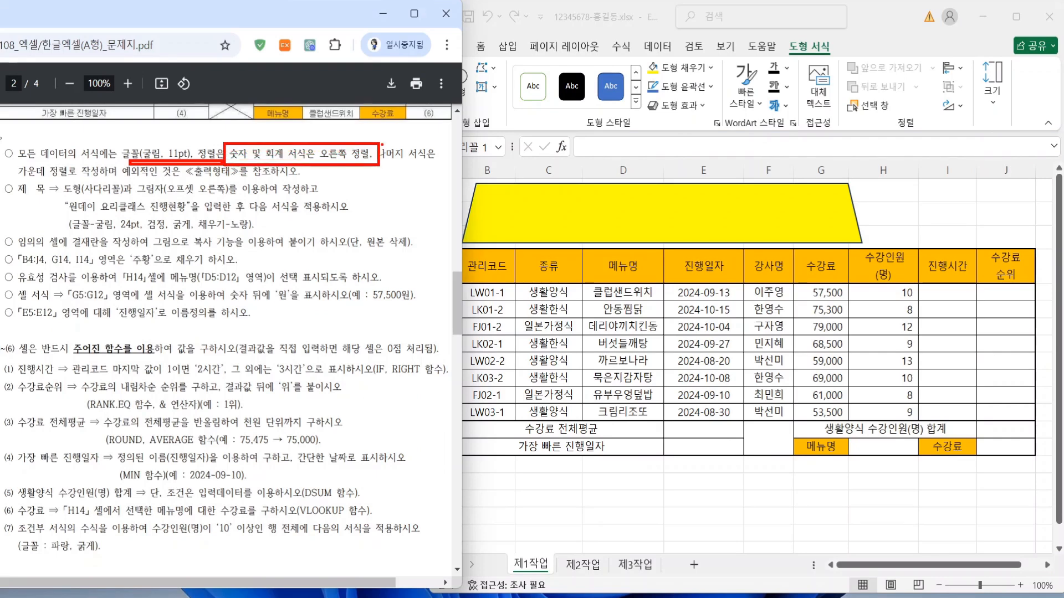
pyautogui.moveTo(16, 183); pyautogui.dragTo(111, 163)
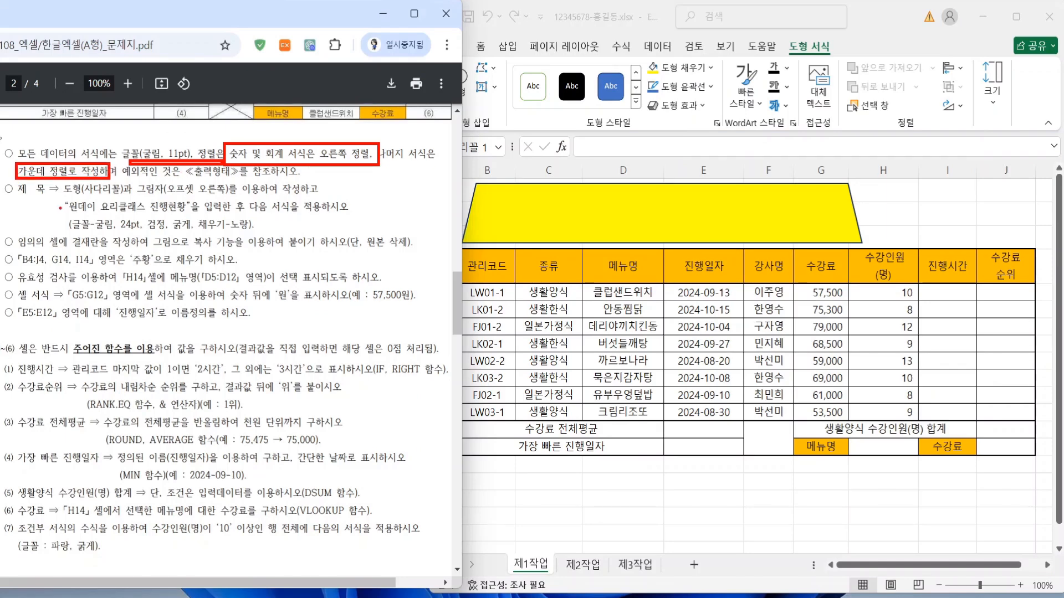
pyautogui.moveTo(21, 201); pyautogui.dragTo(238, 198)
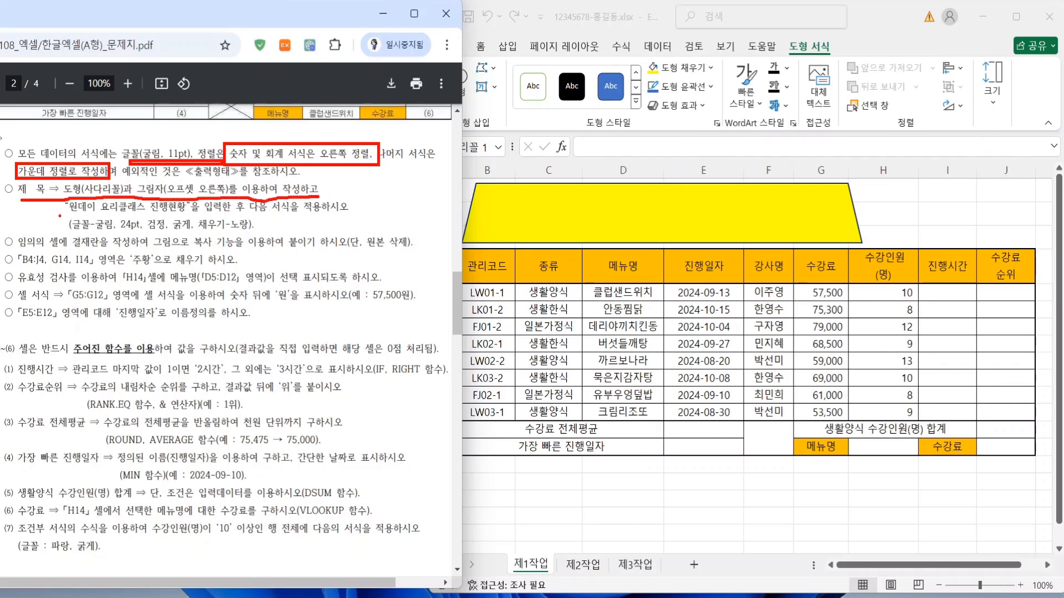
pyautogui.moveTo(60, 215); pyautogui.dragTo(349, 216)
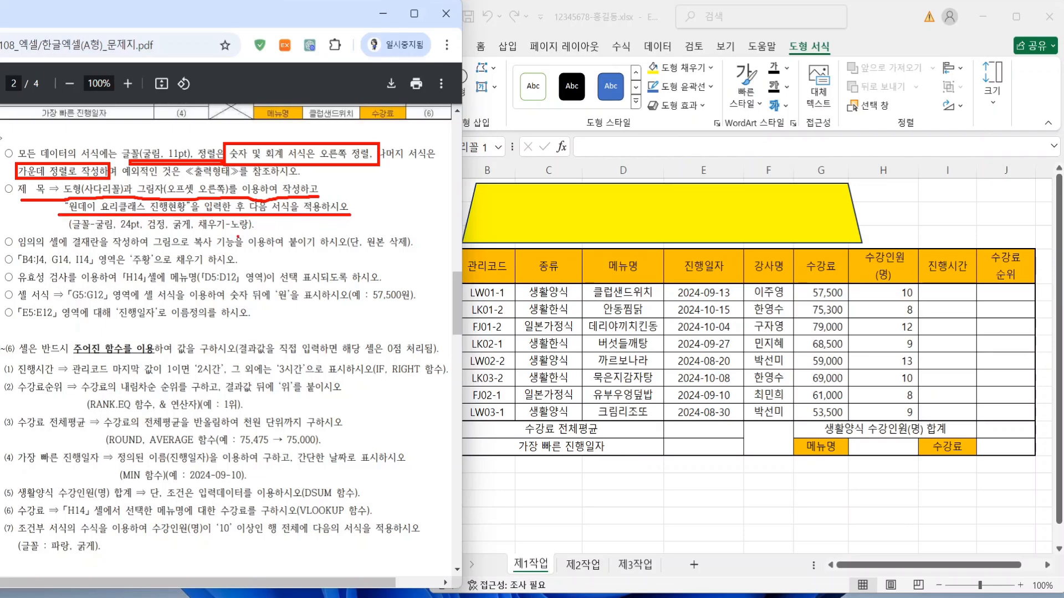
pyautogui.moveTo(68, 236); pyautogui.dragTo(276, 235)
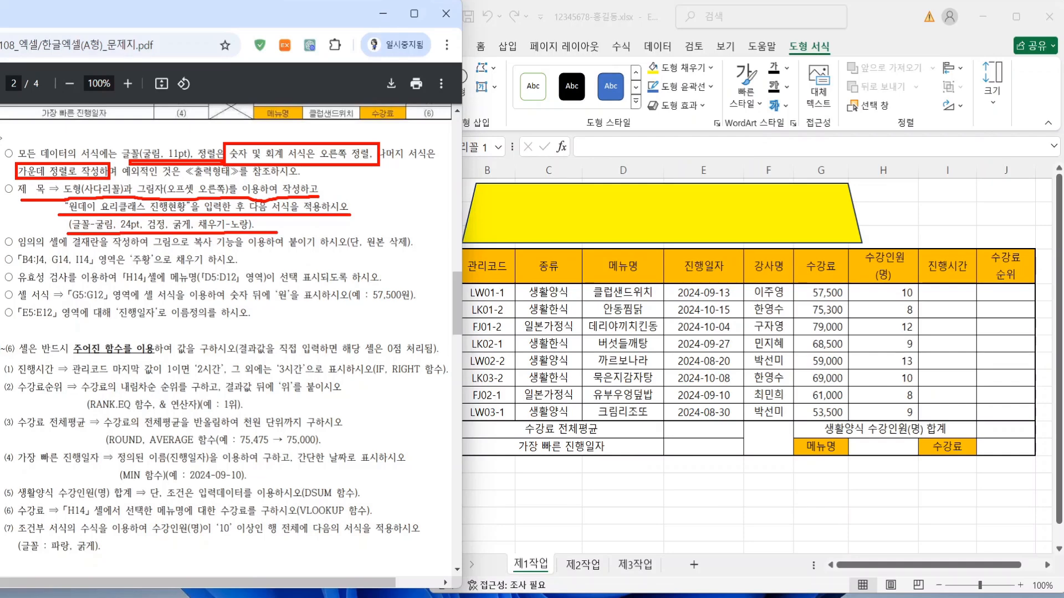
pyautogui.press('Escape')
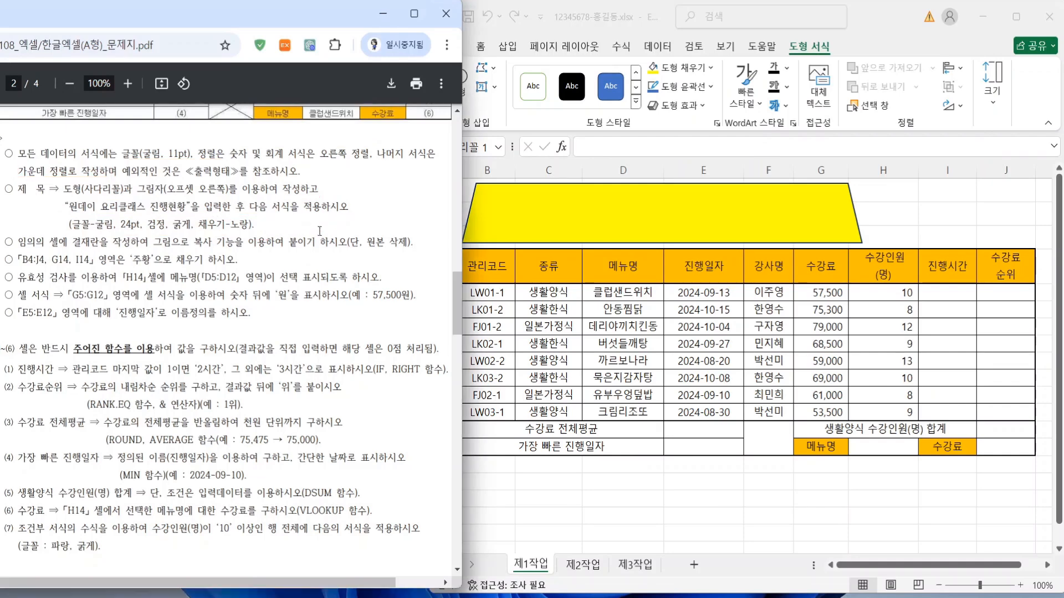
# Set the yellow trapezoid's text format to 굴림, 24 pt, black and bold
pyautogui.click(535, 191)
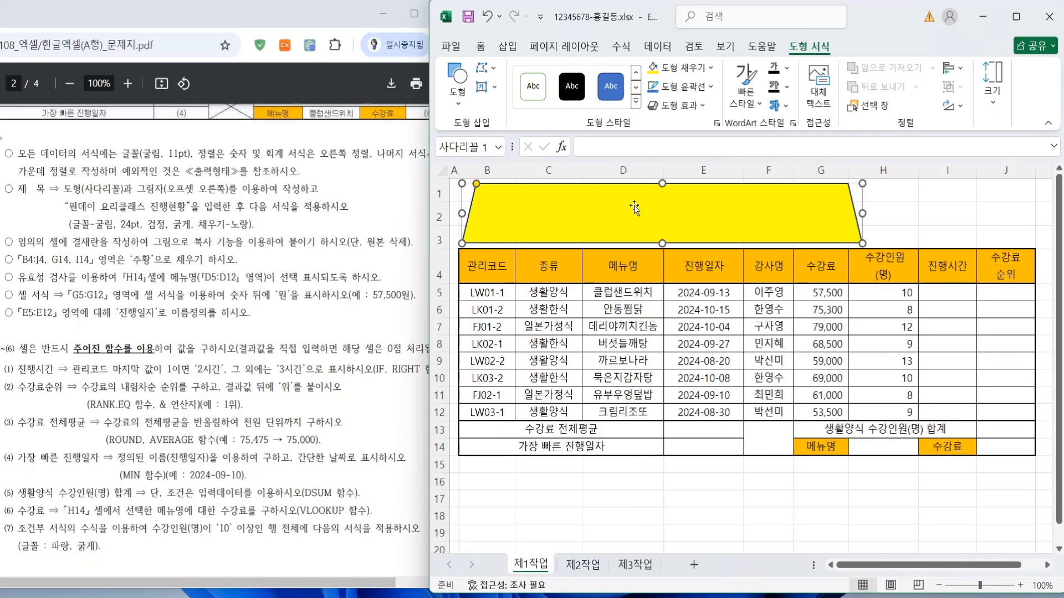
pyautogui.click(480, 47)
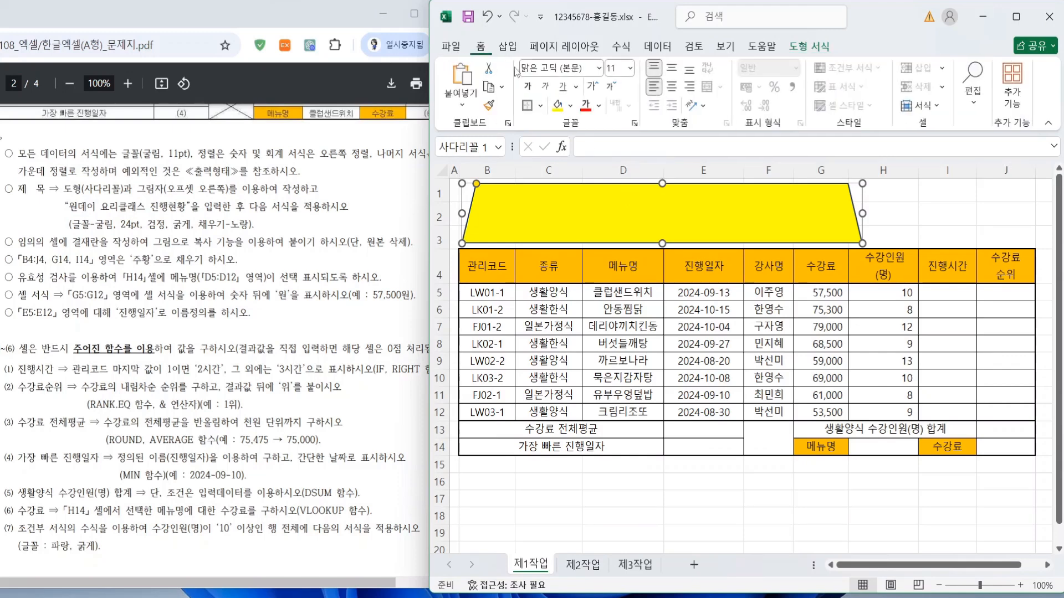
pyautogui.click(561, 68)
pyautogui.write('굴리')
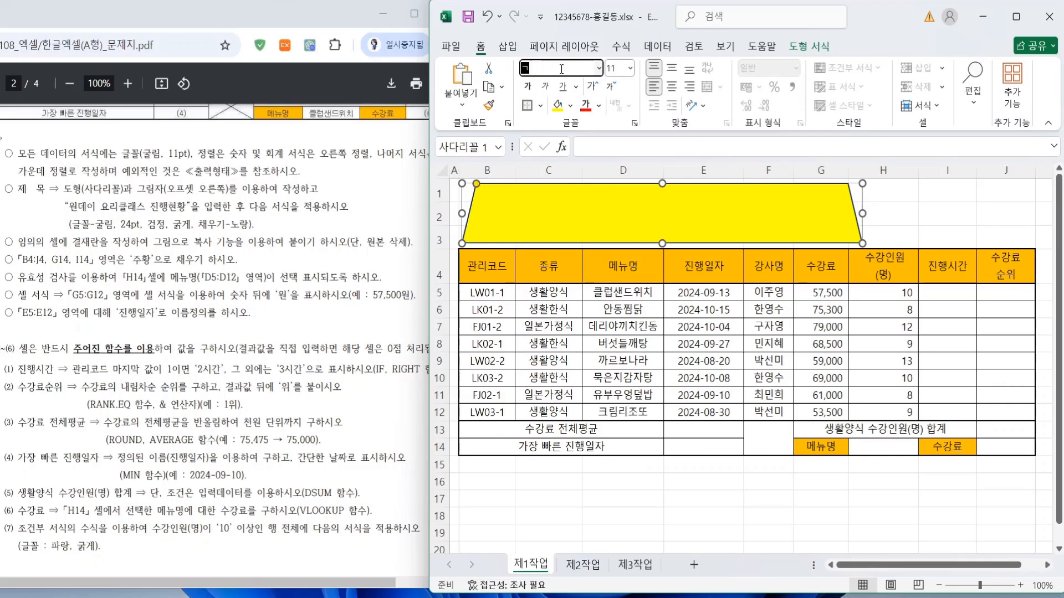
pyautogui.press('Return')
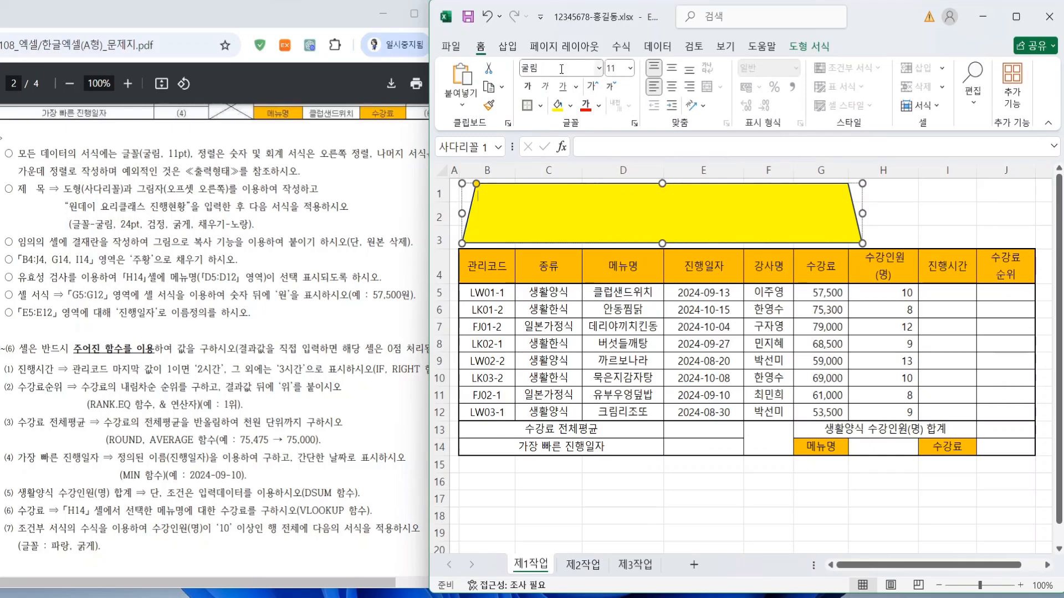
pyautogui.click(614, 68)
pyautogui.write('24')
pyautogui.press('Return')
pyautogui.click(599, 106)
pyautogui.click(595, 197)
pyautogui.click(527, 89)
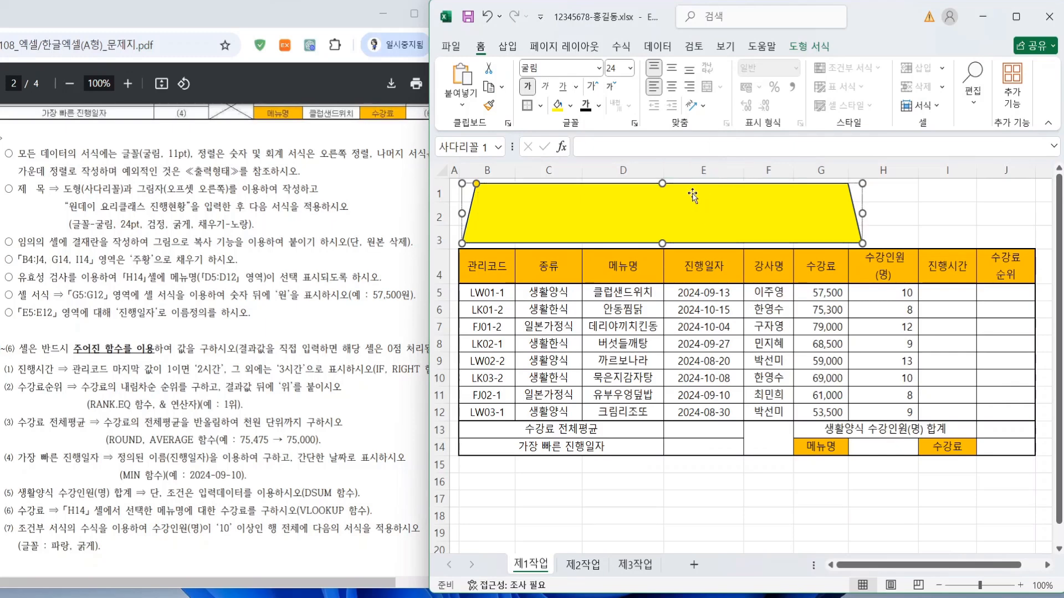
# Enter the title 원데이 요리클래스 진행현황 in the trapezoid and center it horizontally and vertically
pyautogui.write('원데이 요리크')
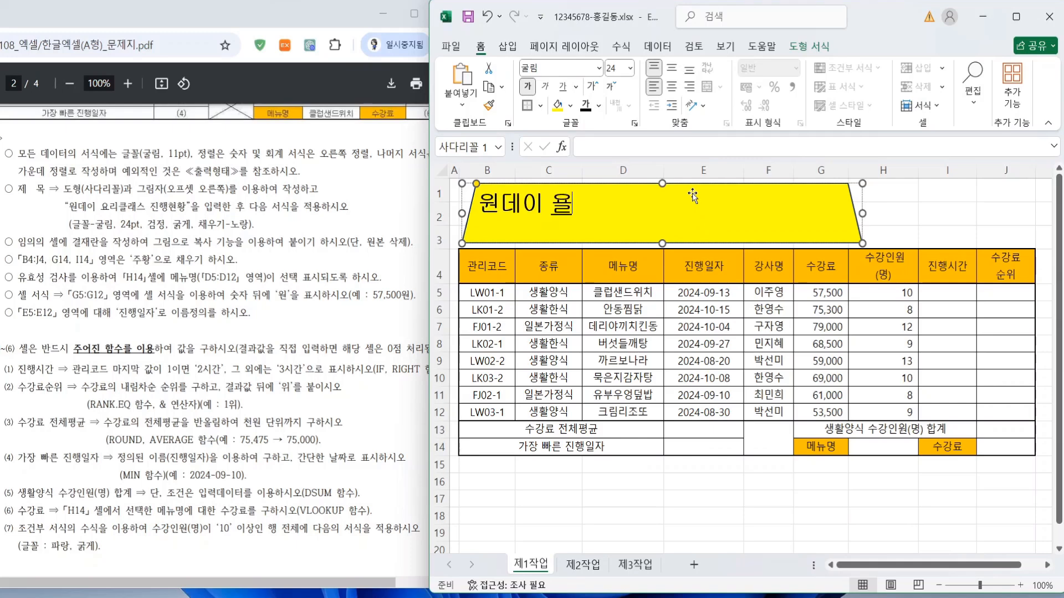
pyautogui.write('래스 진행ㅎ')
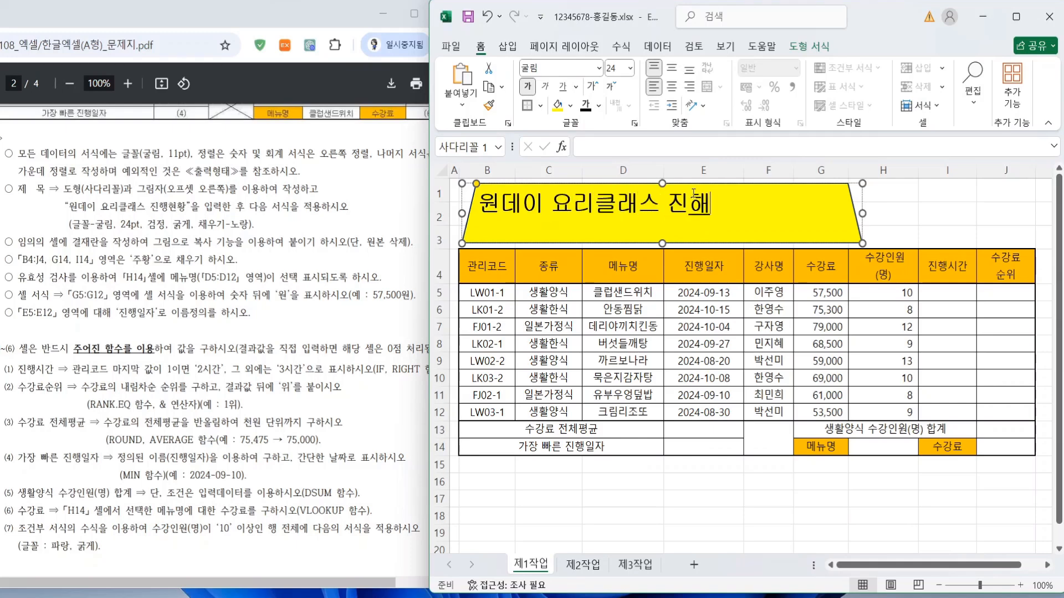
pyautogui.write('현황')
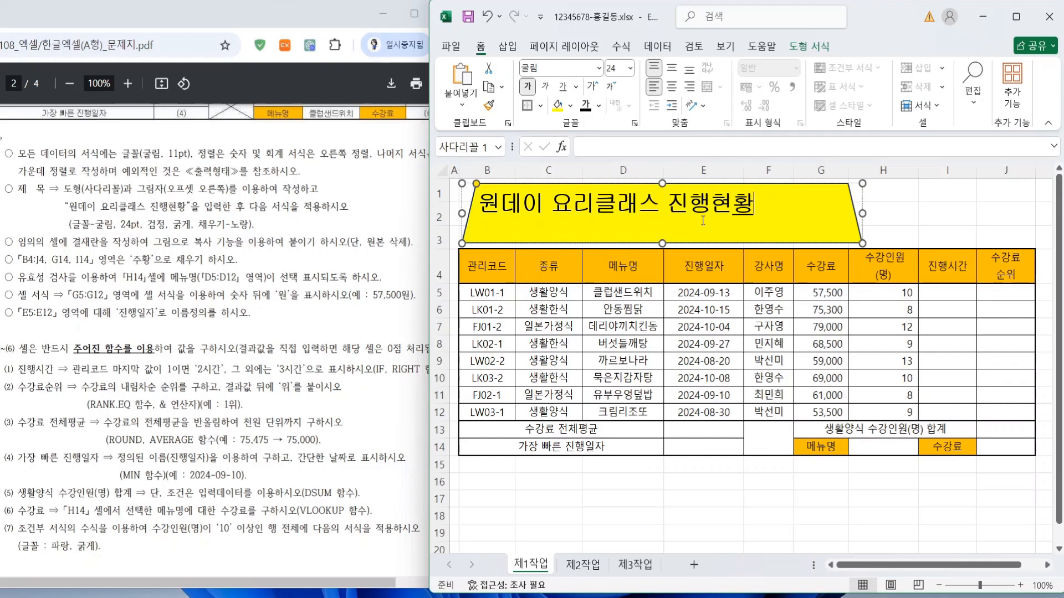
pyautogui.click(701, 244)
pyautogui.click(672, 86)
pyautogui.click(672, 69)
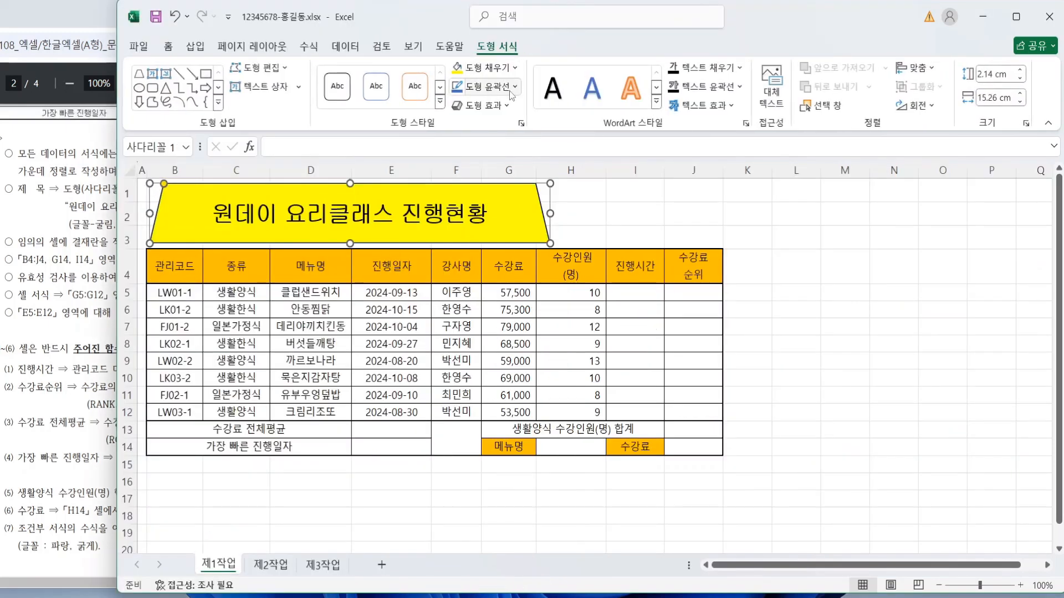
# Apply the outer offset-right shadow to the title trapezoid
pyautogui.click(499, 106)
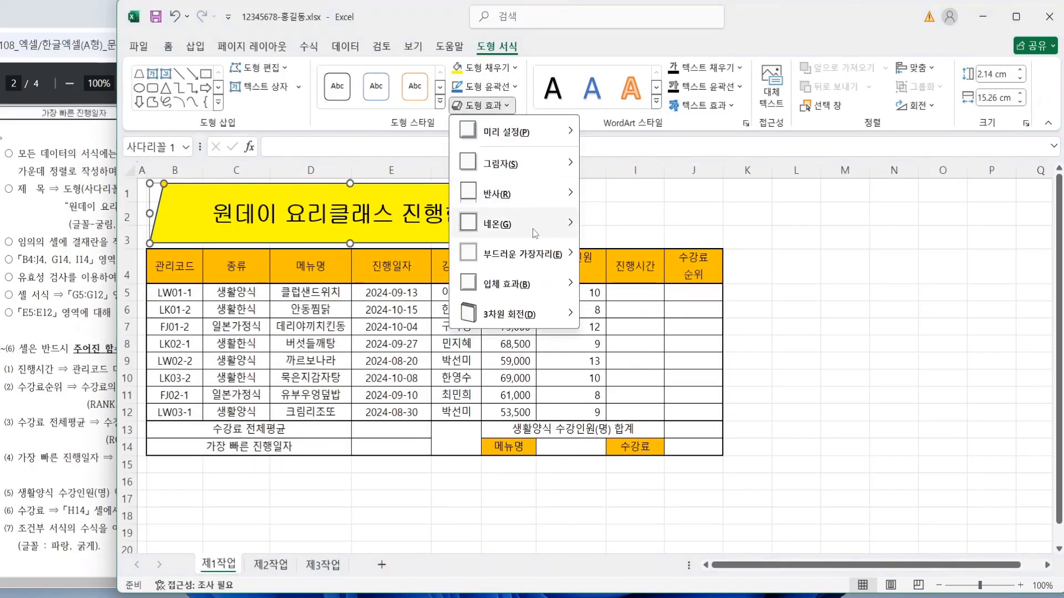
pyautogui.moveTo(527, 167)
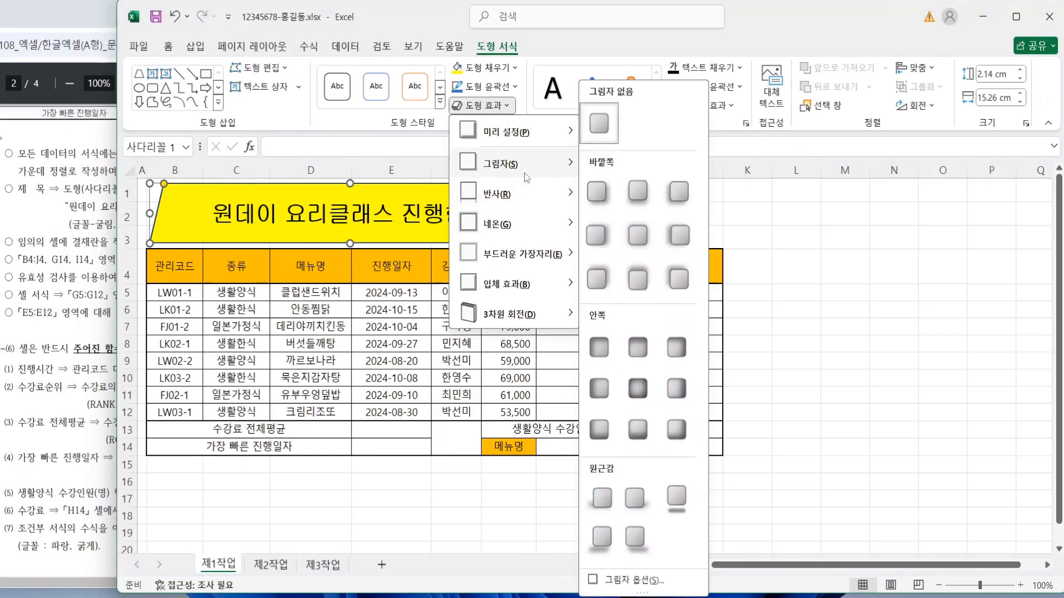
pyautogui.click(599, 239)
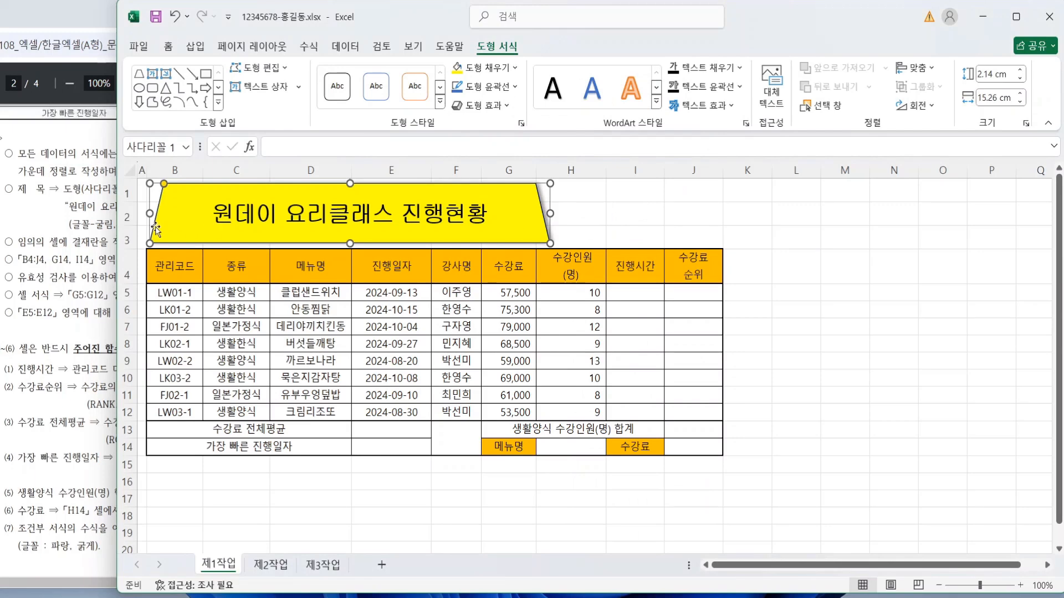
# Enter the approval labels 결재, 담당, 팀장 and 부장 in L16:O16 and make row 17 about twice as tall
pyautogui.moveTo(117, 228); pyautogui.dragTo(192, 228)
pyautogui.click(864, 478)
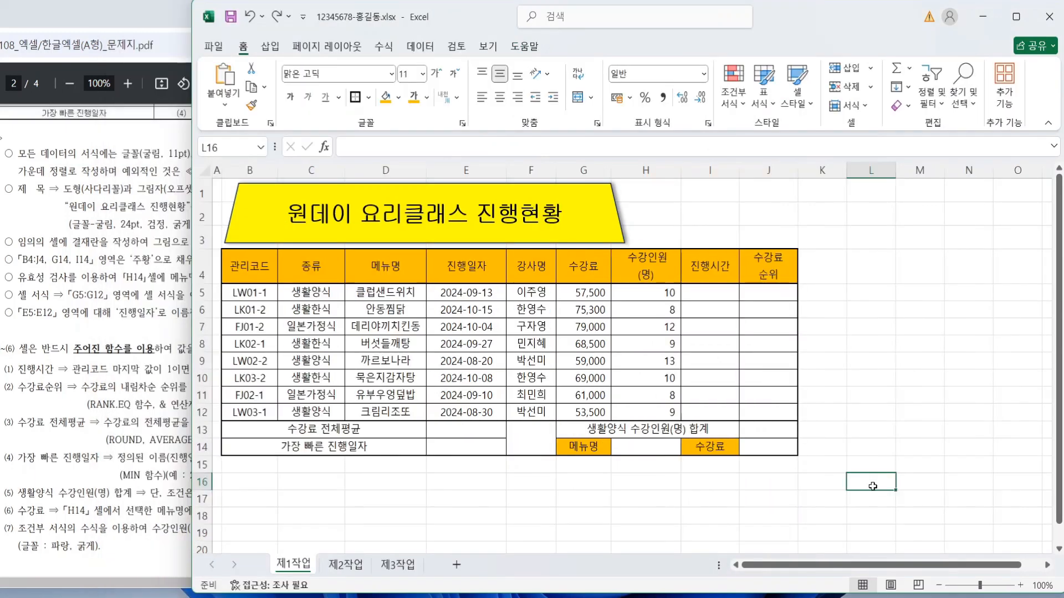
pyautogui.write('결')
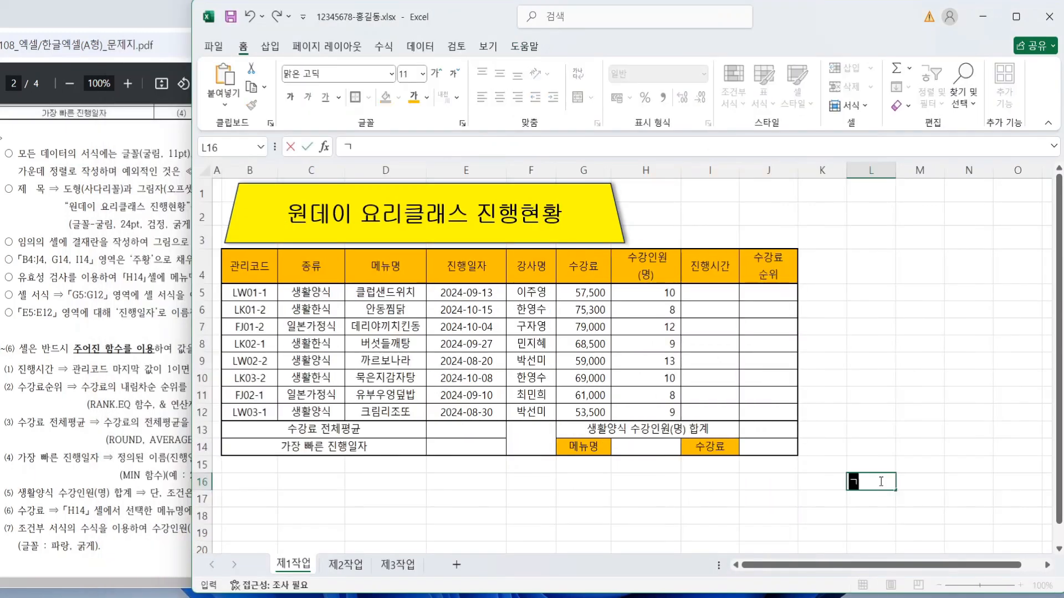
pyautogui.write('재')
pyautogui.press('Tab')
pyautogui.write('담당')
pyautogui.press('Tab')
pyautogui.write('팀장')
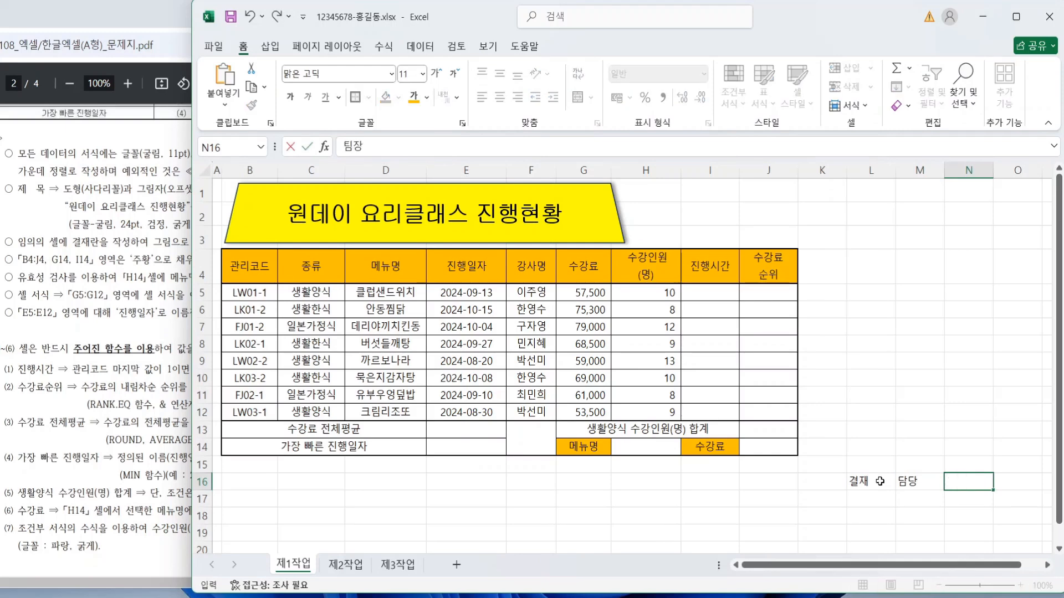
pyautogui.press('Tab')
pyautogui.write('부장')
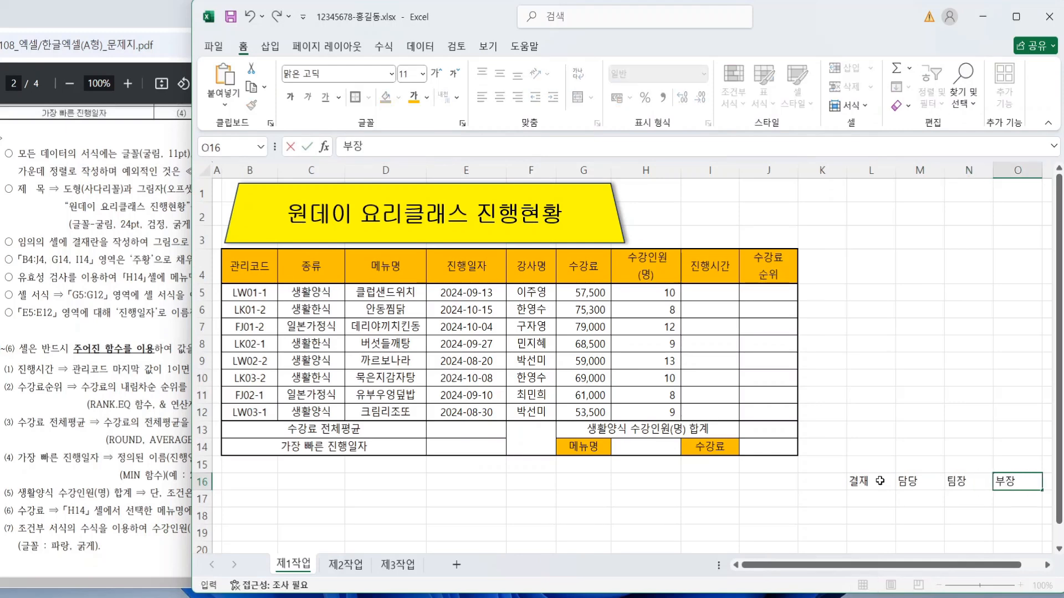
pyautogui.click(203, 500)
pyautogui.moveTo(201, 509); pyautogui.dragTo(201, 530)
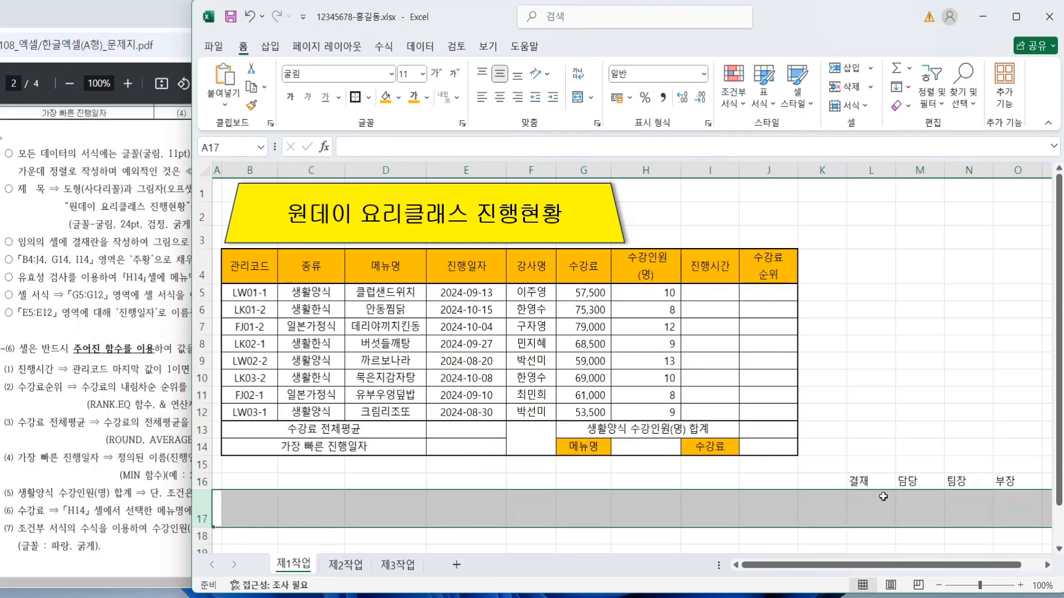
# Merge and center L16:L17 and narrow column L to about half its width
pyautogui.click(864, 487)
pyautogui.moveTo(864, 490); pyautogui.dragTo(862, 507)
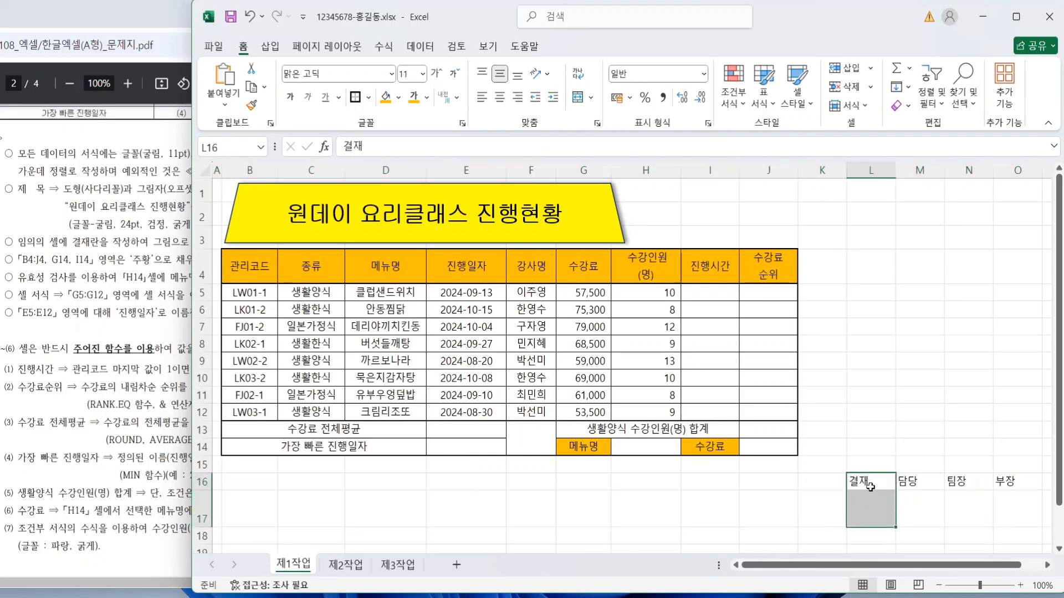
pyautogui.click(576, 98)
pyautogui.moveTo(893, 170); pyautogui.dragTo(871, 169)
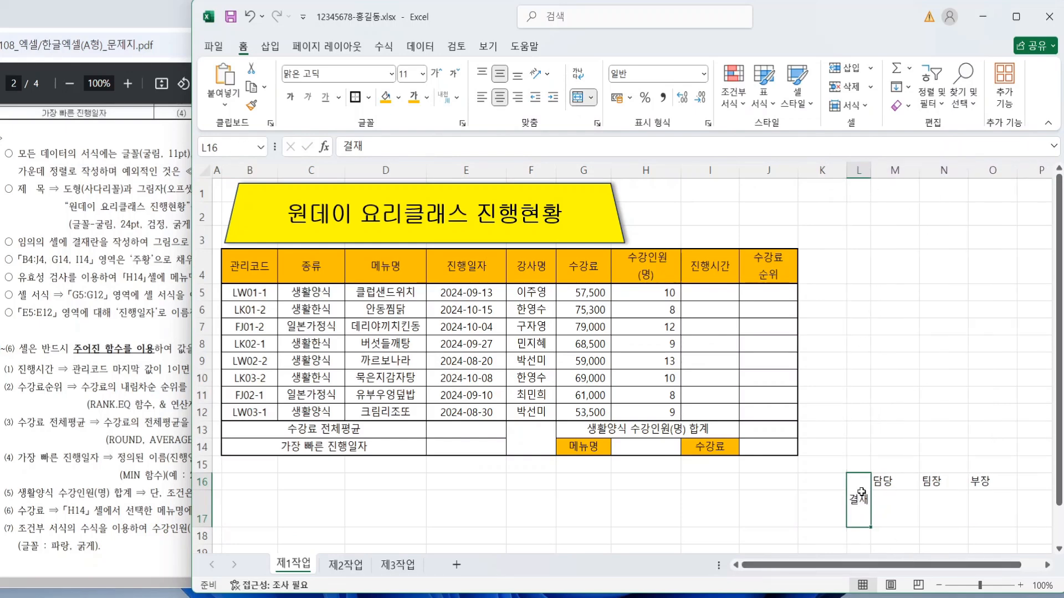
# Center the contents of the approval box L16:O17 and apply all borders to it
pyautogui.moveTo(859, 492); pyautogui.dragTo(992, 513)
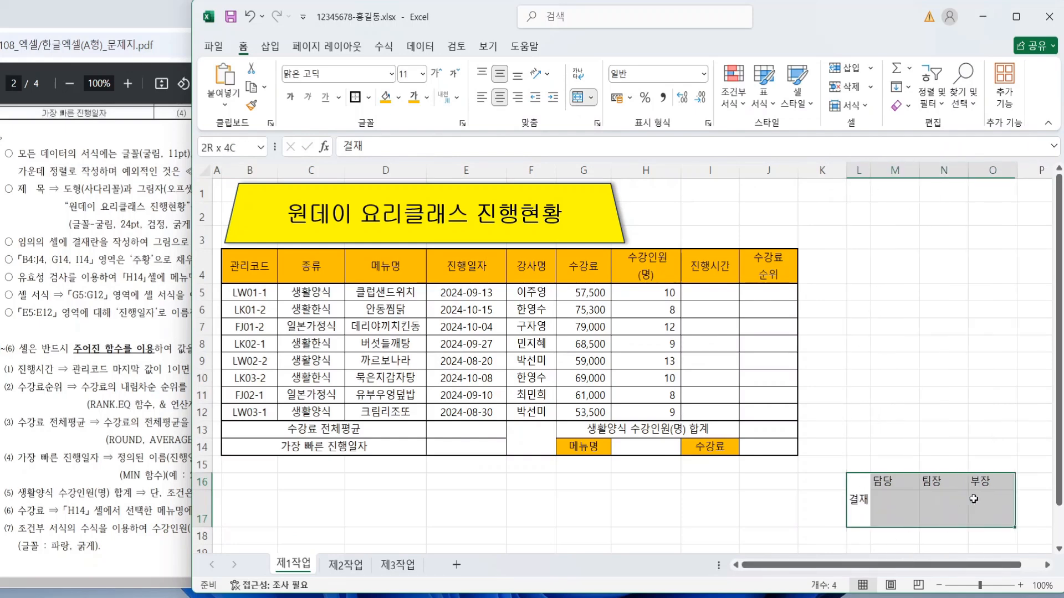
pyautogui.click(501, 98)
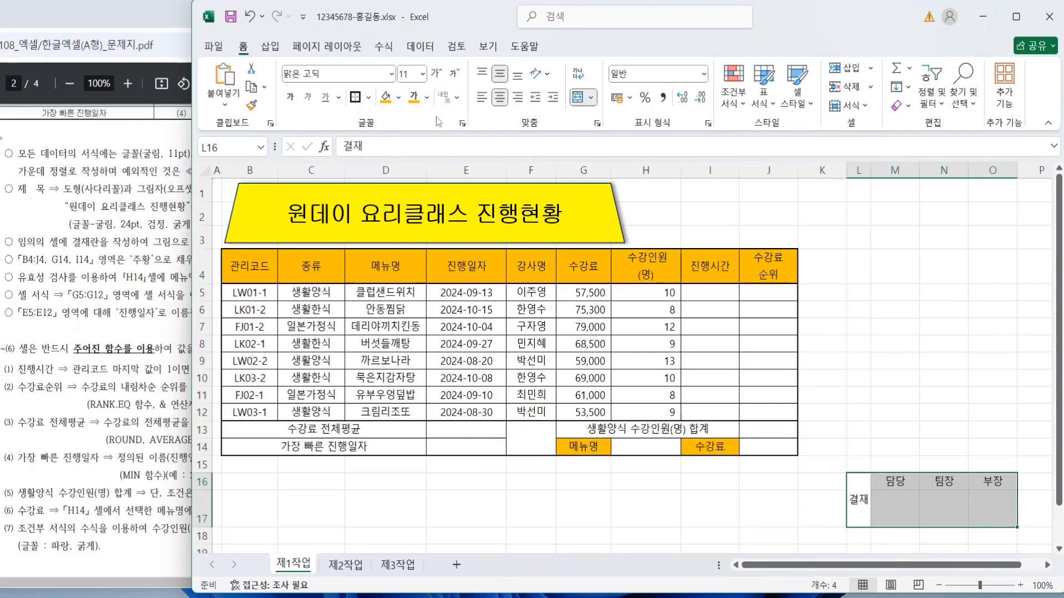
pyautogui.click(368, 97)
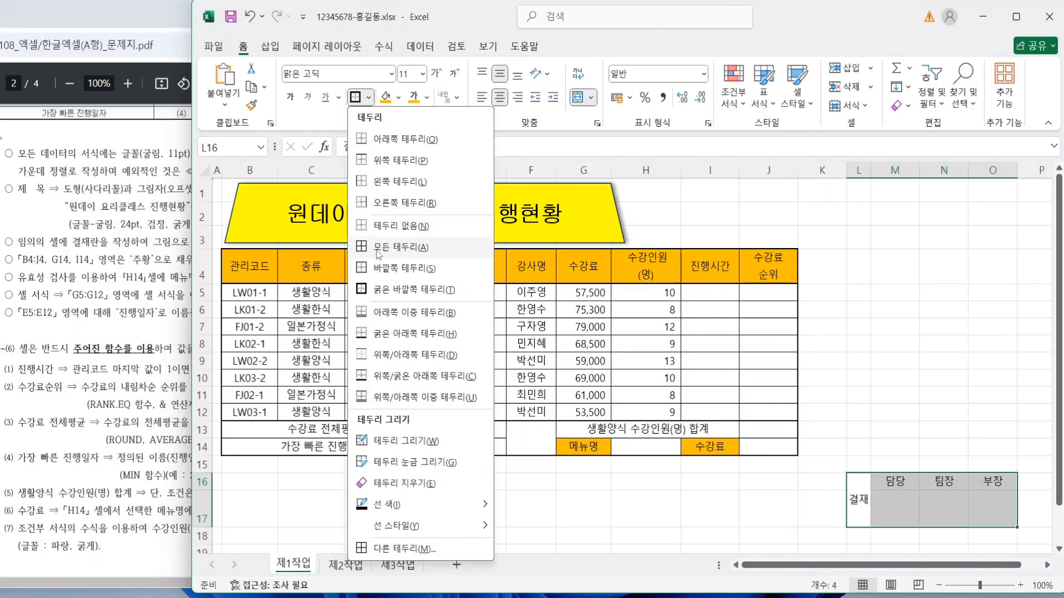
pyautogui.click(378, 251)
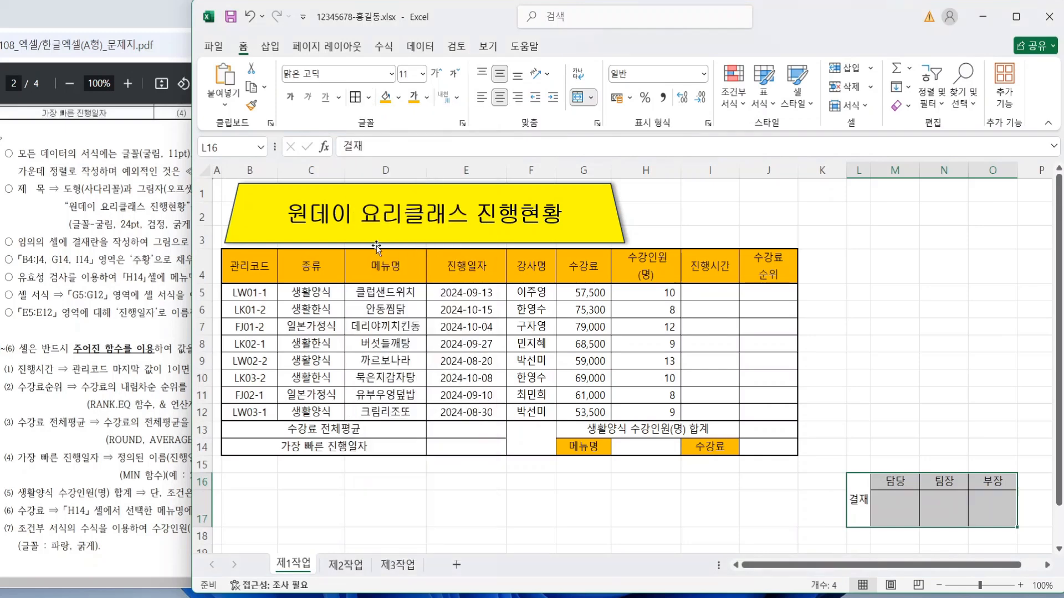
# Insert a line break between 결 and 재 in the merged cell L16
pyautogui.doubleClick(859, 500)
pyautogui.hotkey('alt', 'Return')
pyautogui.click(886, 447)
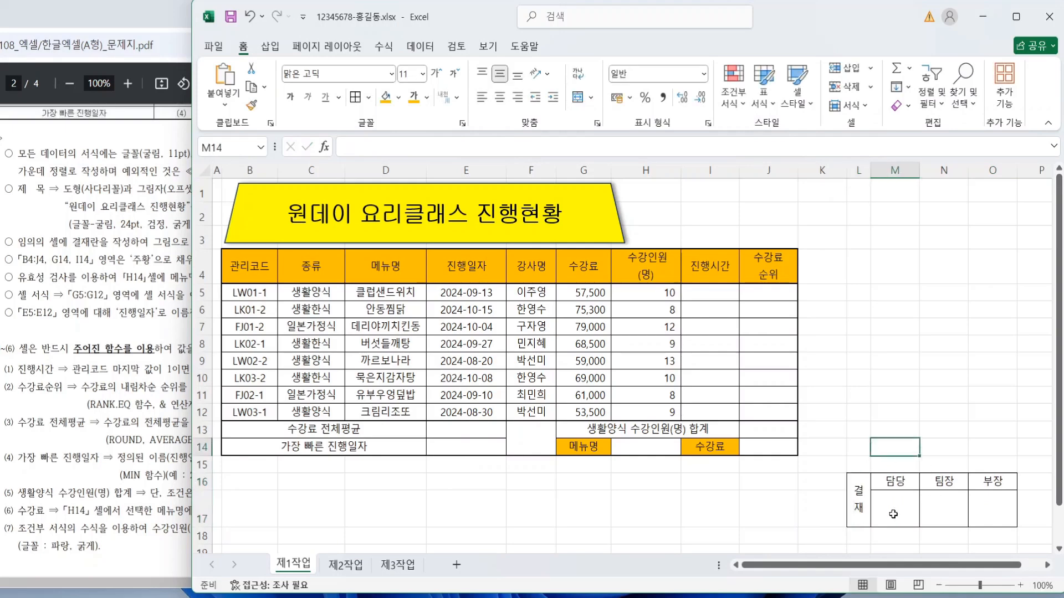
# Copy the approval box L16:O17 and paste it as a picture at H1
pyautogui.moveTo(859, 508); pyautogui.dragTo(972, 508)
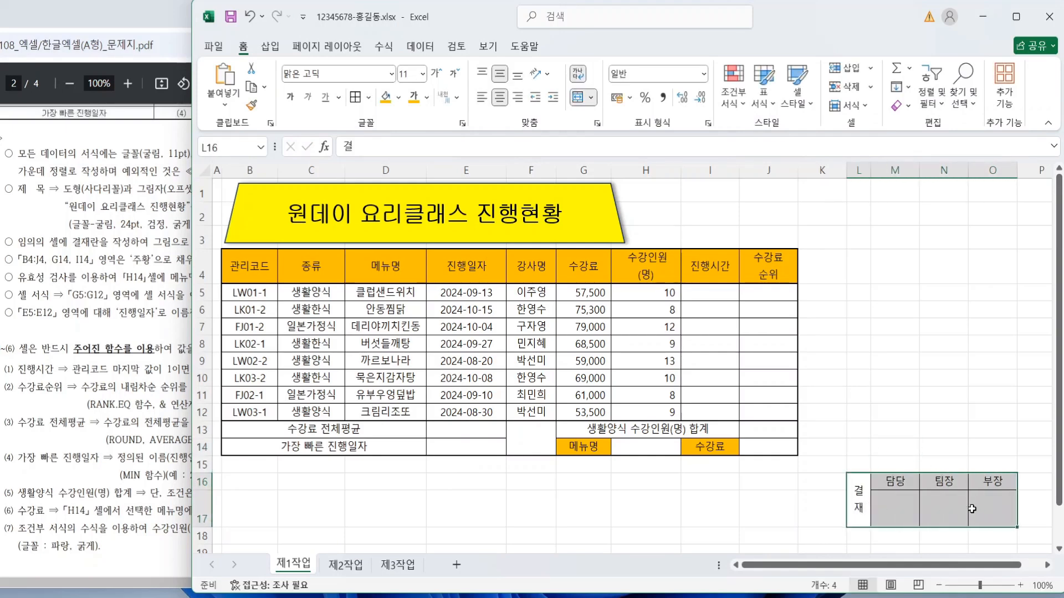
pyautogui.hotkey('ctrl', 'c')
pyautogui.click(653, 192)
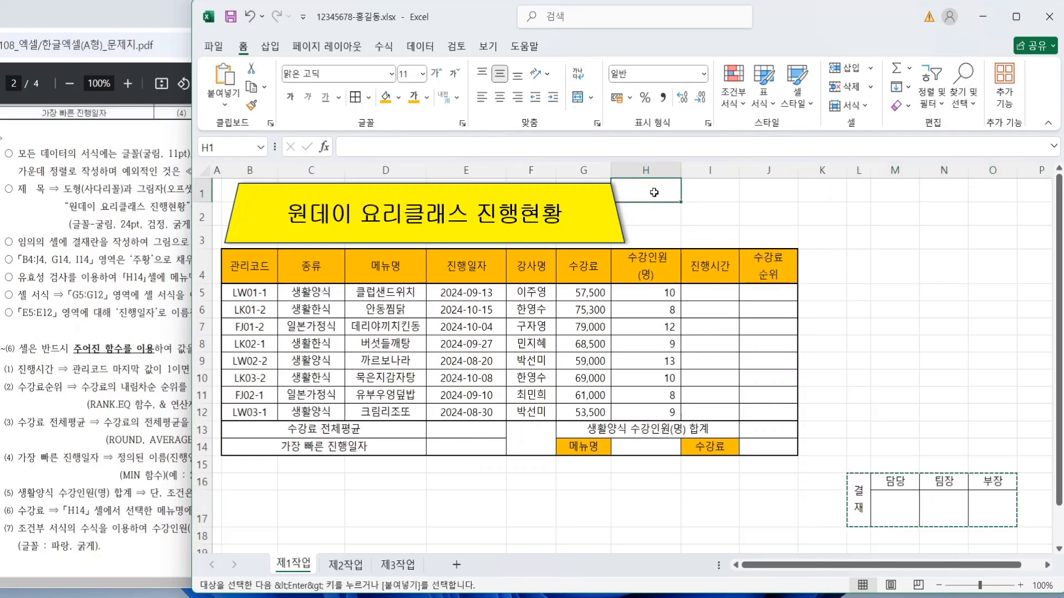
pyautogui.click(228, 109)
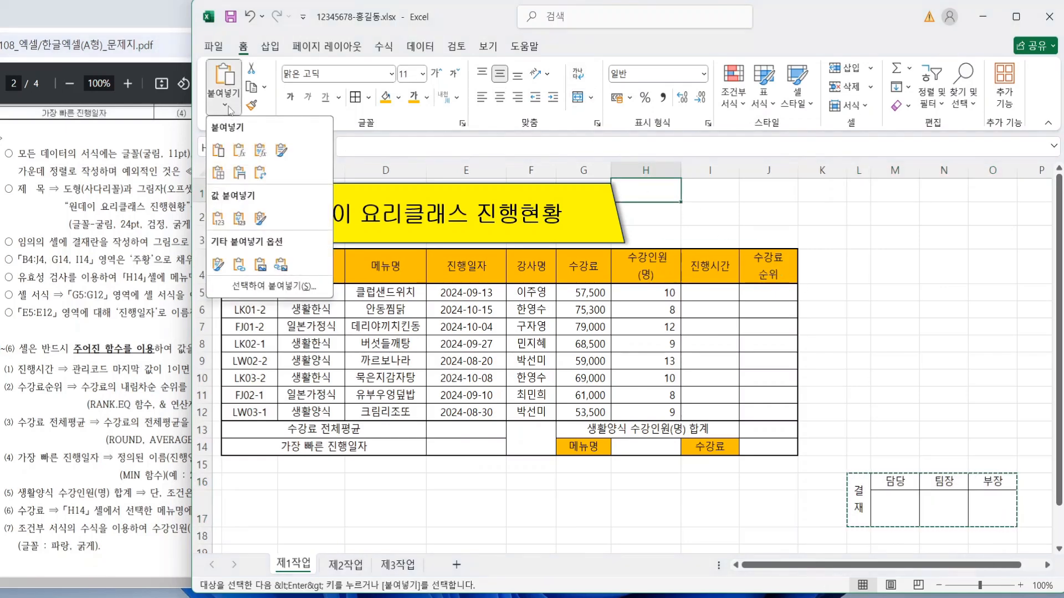
pyautogui.click(260, 266)
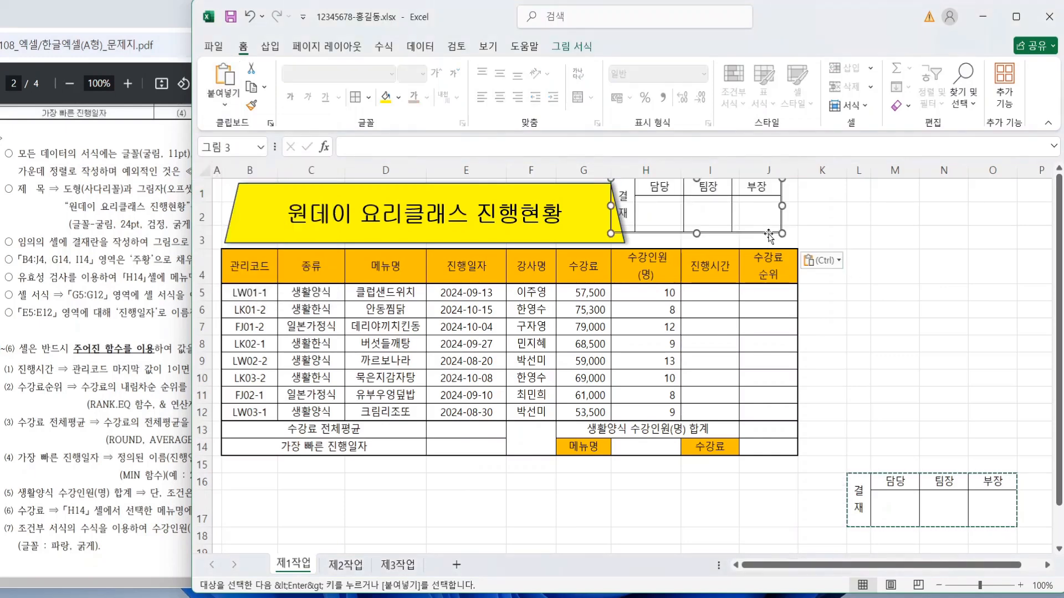
# Fit the approval picture between the trapezoid and the table's right edge in rows 1 to 3, and widen column H slightly
pyautogui.moveTo(768, 232); pyautogui.dragTo(785, 238)
pyautogui.moveTo(713, 240); pyautogui.dragTo(713, 244)
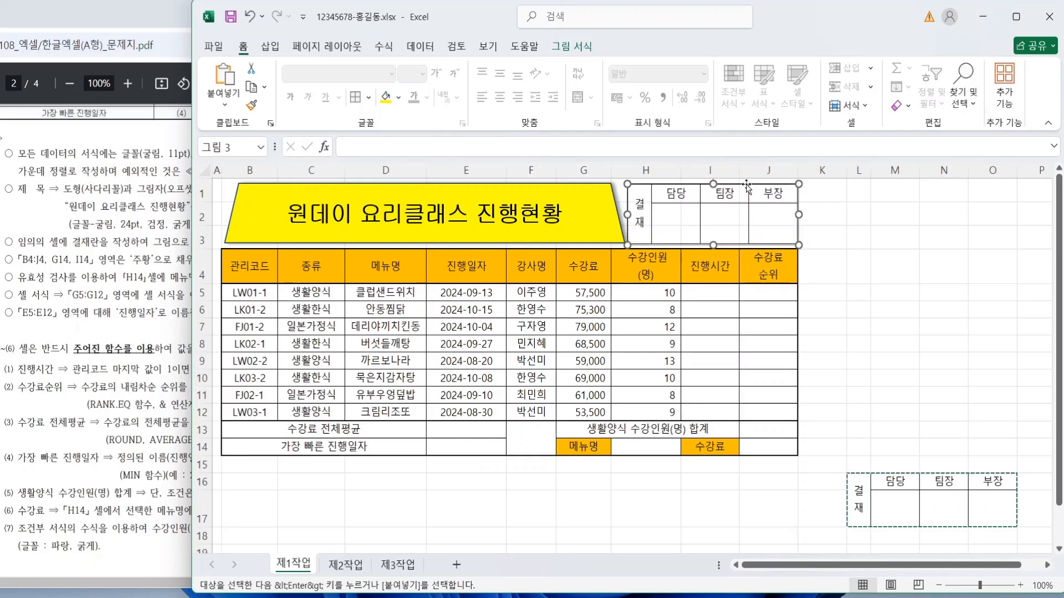
pyautogui.press('Up')
pyautogui.press('Up')
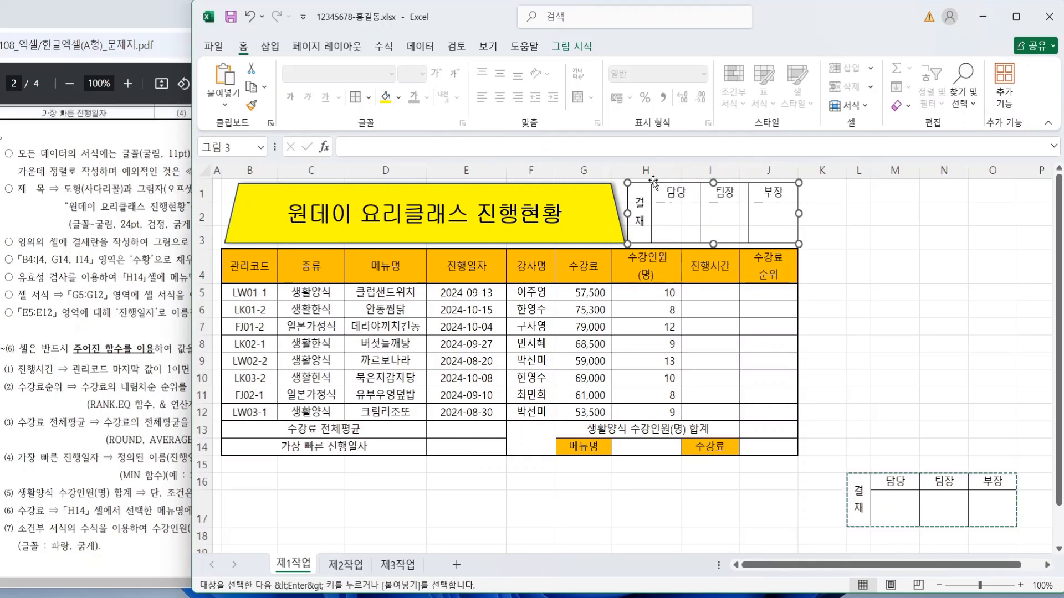
pyautogui.click(670, 172)
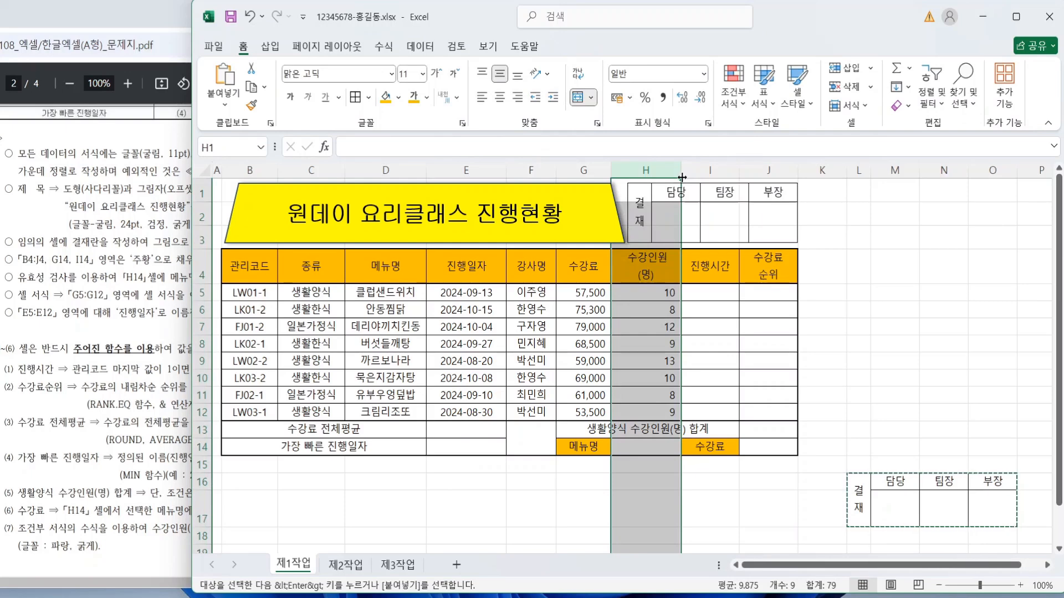
pyautogui.moveTo(685, 170); pyautogui.dragTo(694, 166)
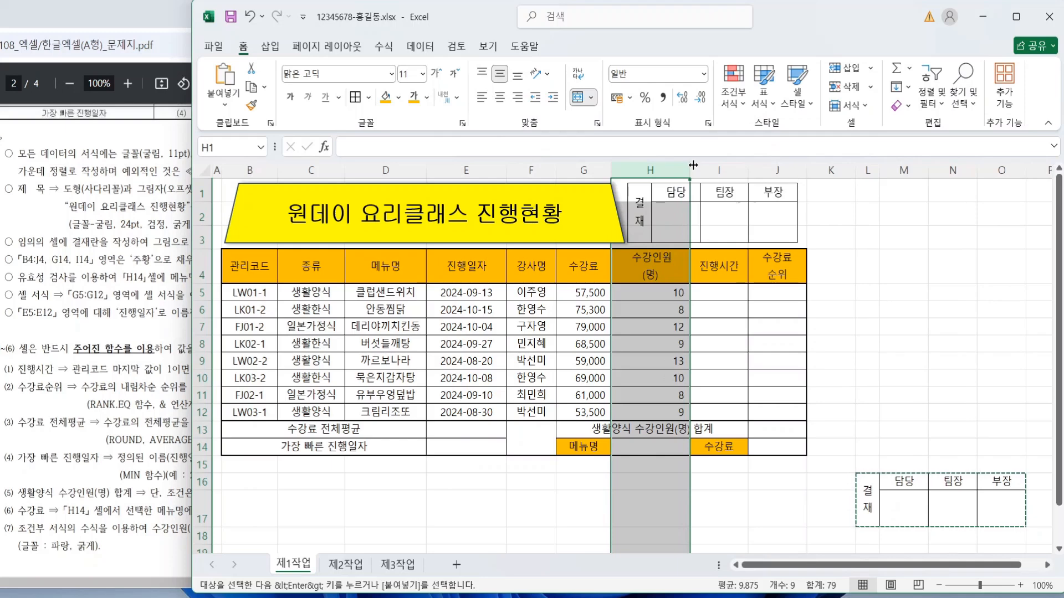
# Realign the approval picture with the right edge of column J and fill it white
pyautogui.click(788, 207)
pyautogui.moveTo(788, 207); pyautogui.dragTo(795, 210)
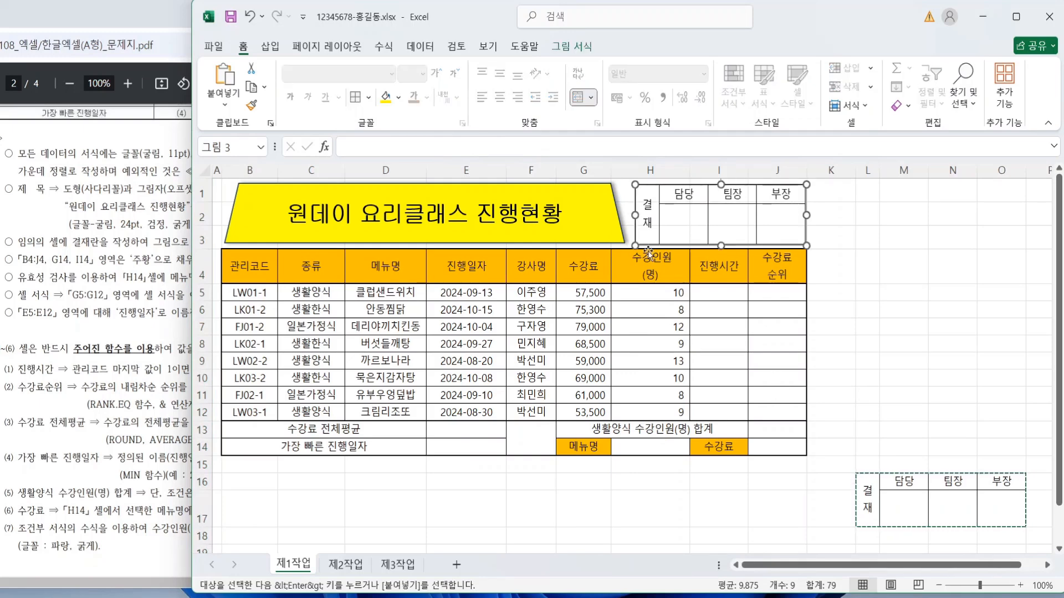
pyautogui.click(399, 97)
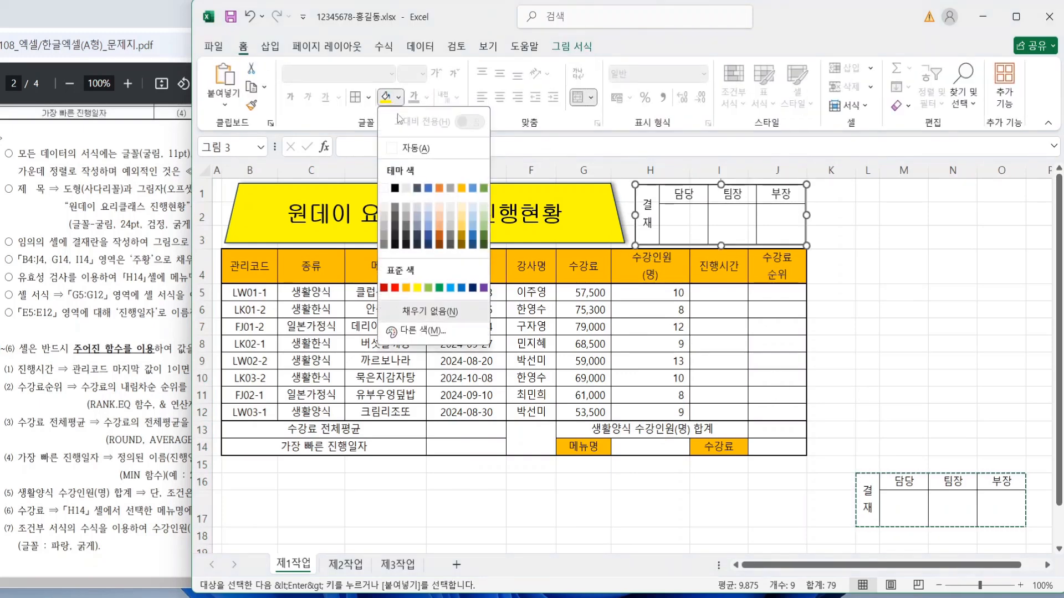
pyautogui.click(383, 189)
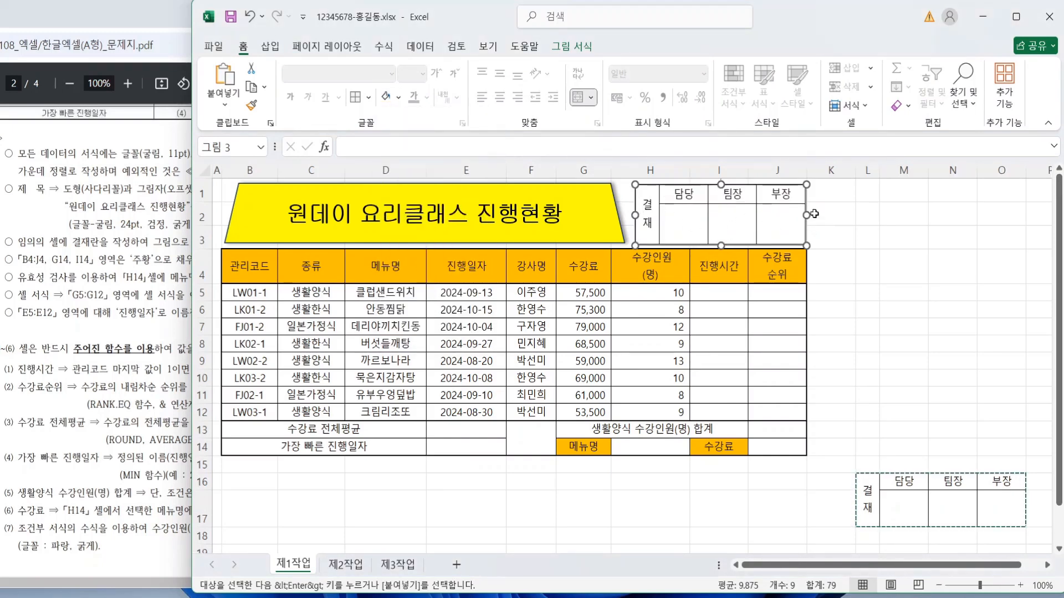
# Delete columns L to O, which hold the original approval box cells, as the exam sheet requires
pyautogui.click(711, 292)
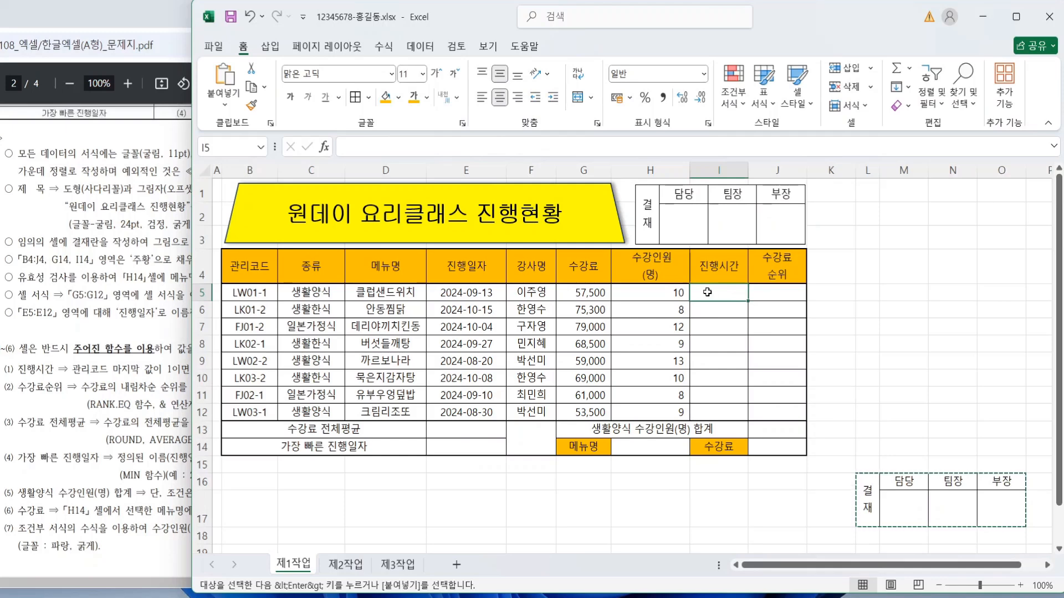
pyautogui.click(127, 242)
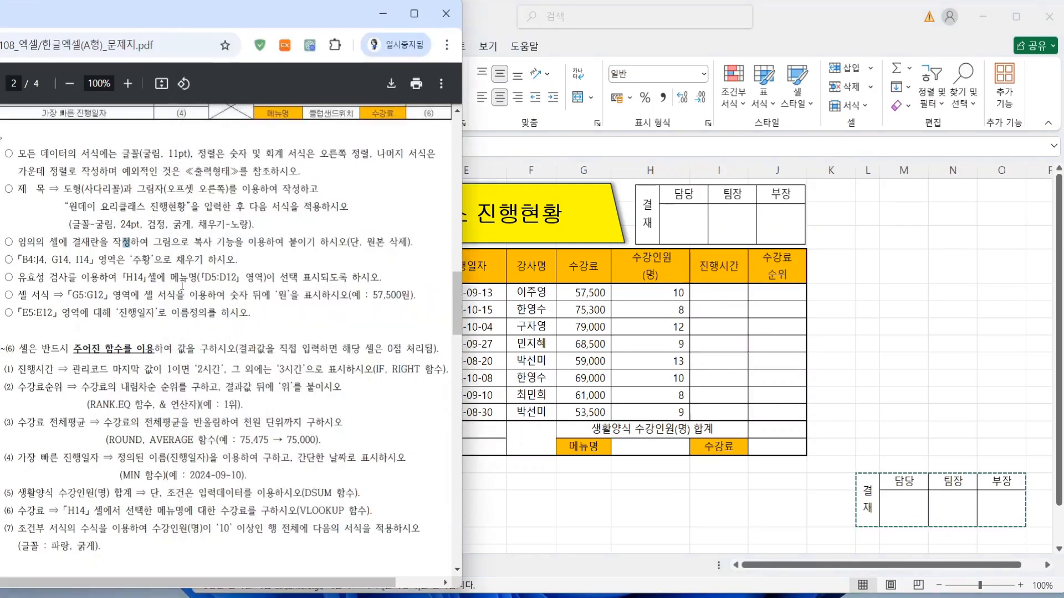
pyautogui.moveTo(36, 248); pyautogui.dragTo(408, 249)
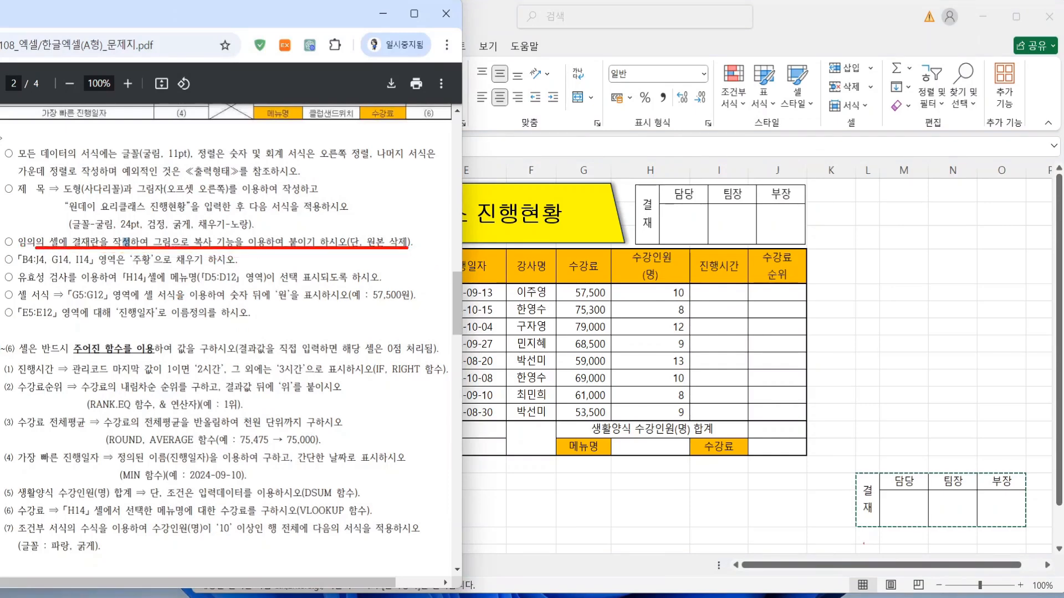
pyautogui.press('Escape')
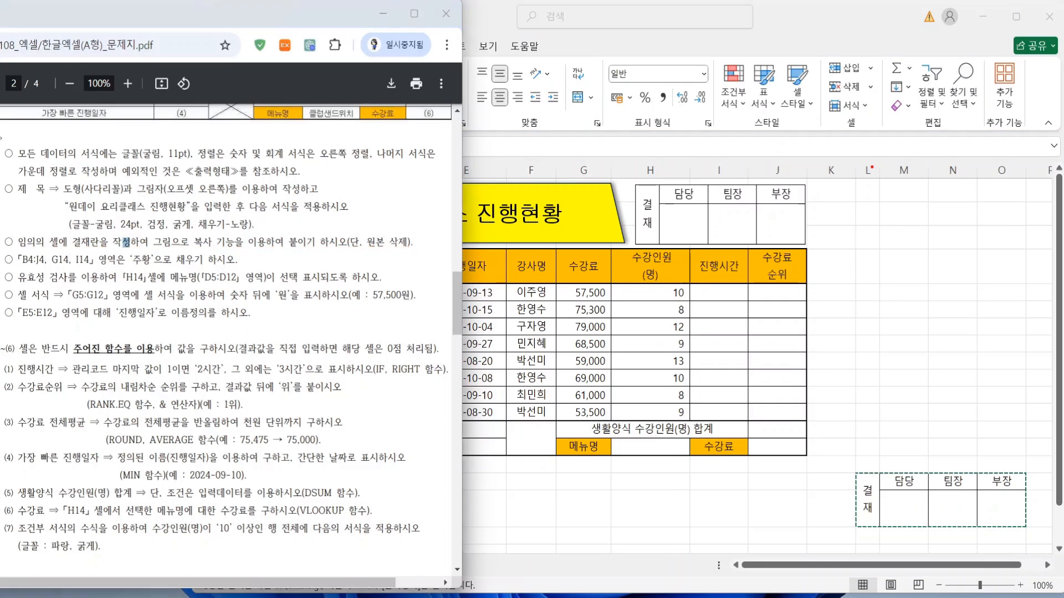
pyautogui.click(868, 179)
pyautogui.moveTo(867, 172); pyautogui.dragTo(1000, 181)
pyautogui.rightClick(916, 288)
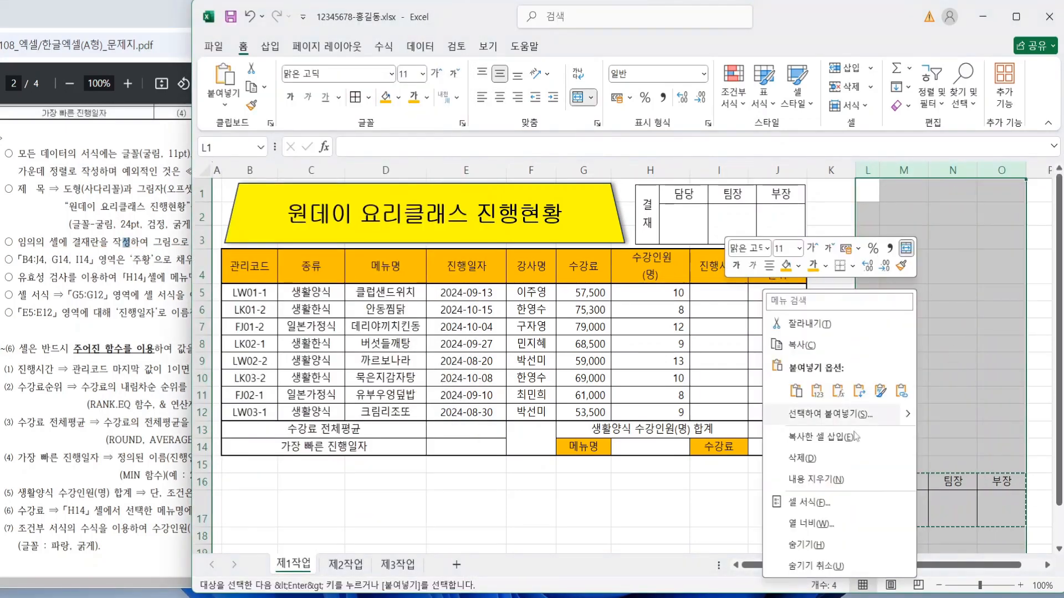
pyautogui.click(802, 458)
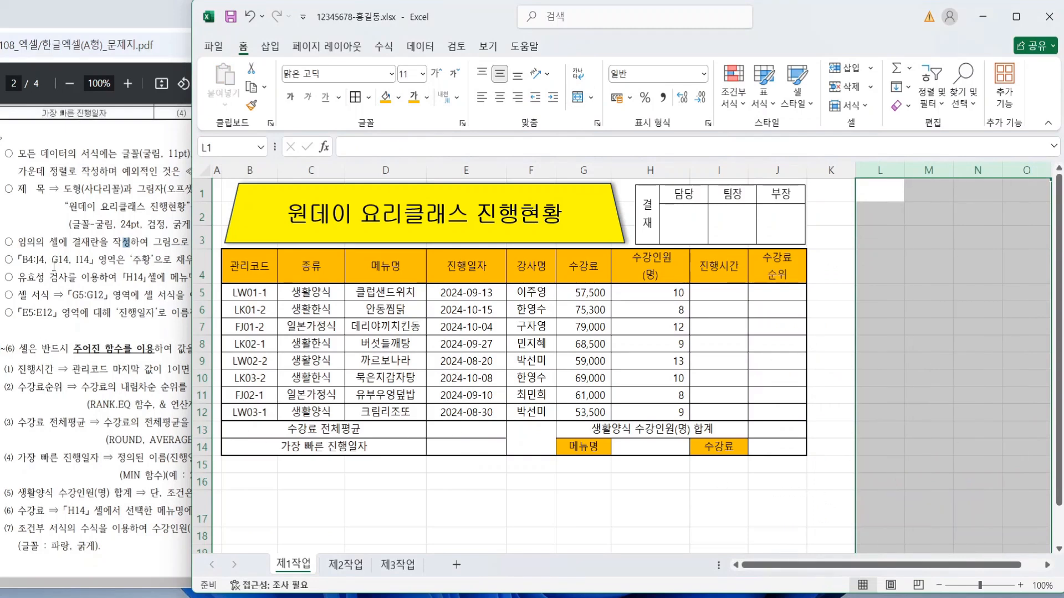
# Review the exam sheet's requirements for the H14 validation, the G5:G12 cell format and the E5:E12 name definition
pyautogui.click(54, 265)
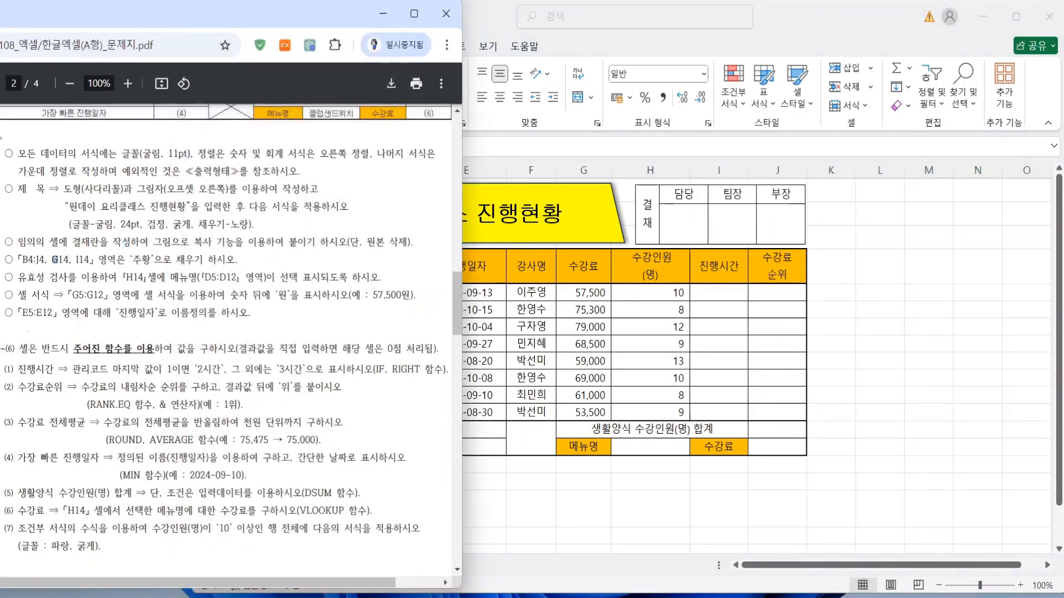
pyautogui.moveTo(32, 283); pyautogui.dragTo(399, 284)
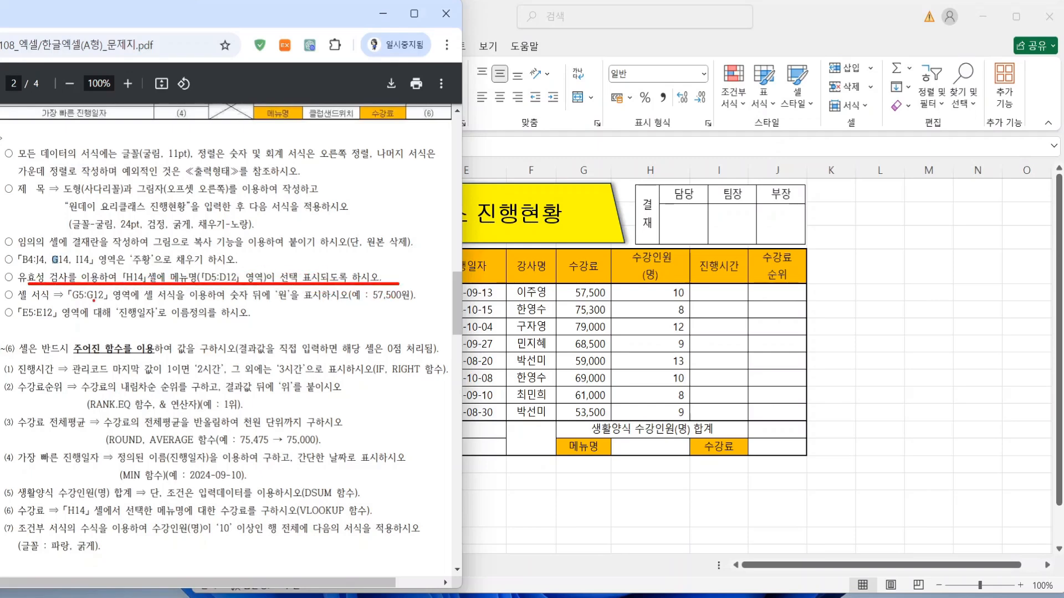
pyautogui.moveTo(20, 301); pyautogui.dragTo(409, 299)
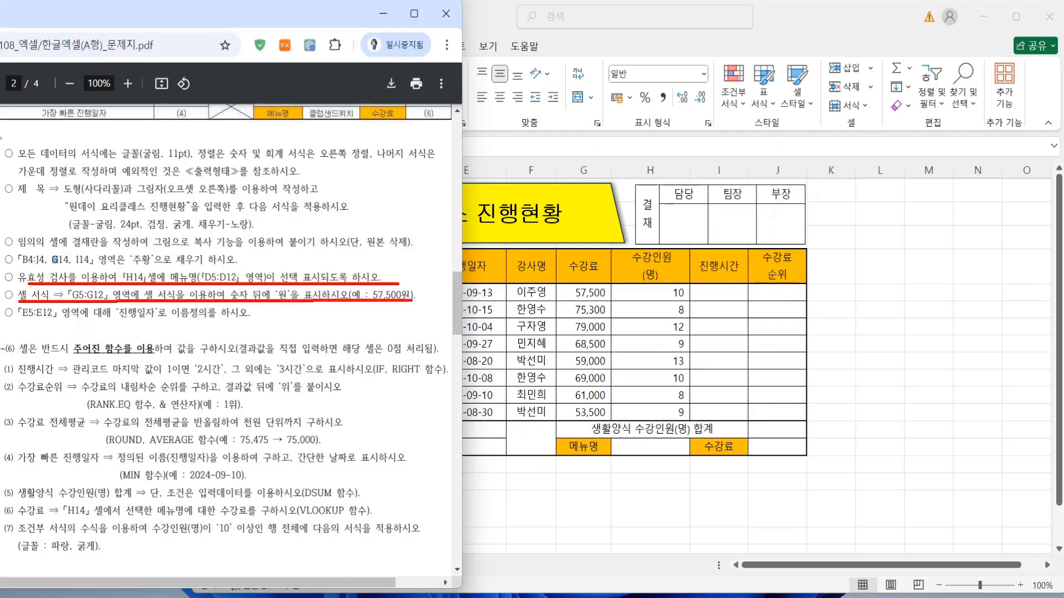
pyautogui.moveTo(18, 317); pyautogui.dragTo(257, 318)
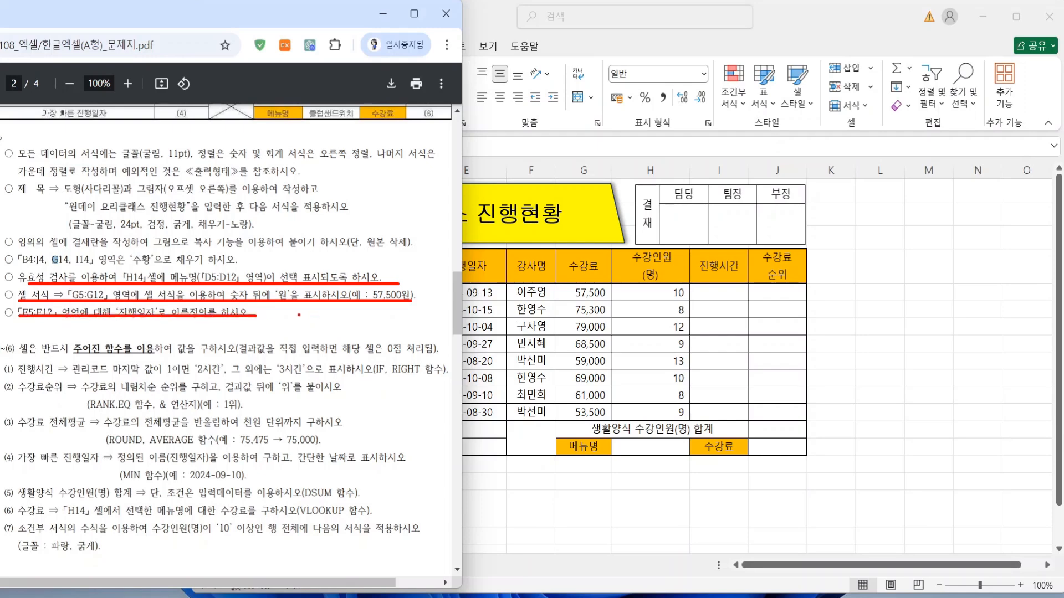
pyautogui.press('Escape')
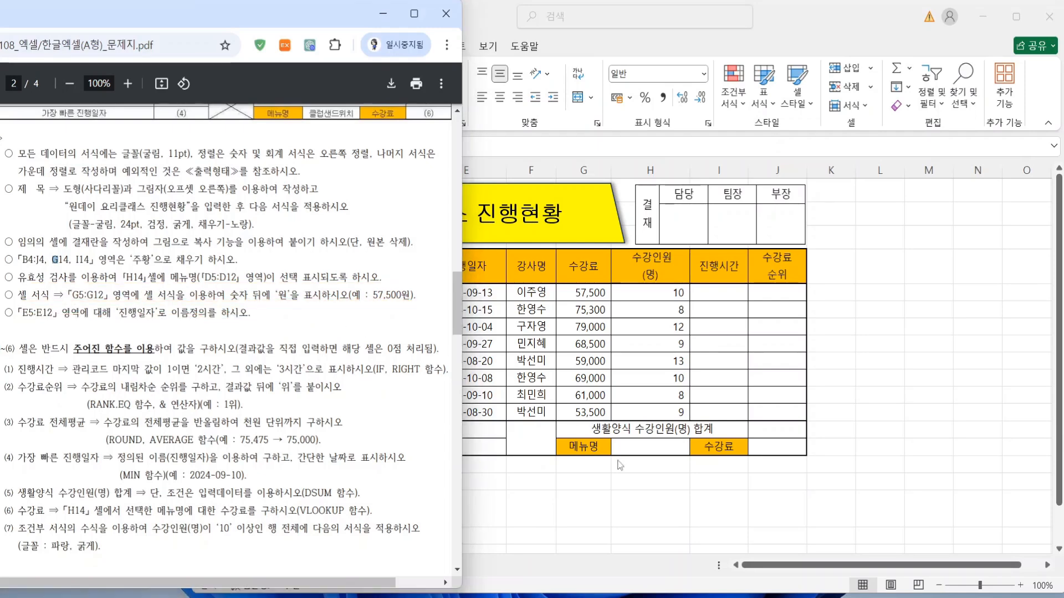
# Add data validation to H14 that allows a 목록 with the menu names in D5:D12 as its source
pyautogui.click(648, 448)
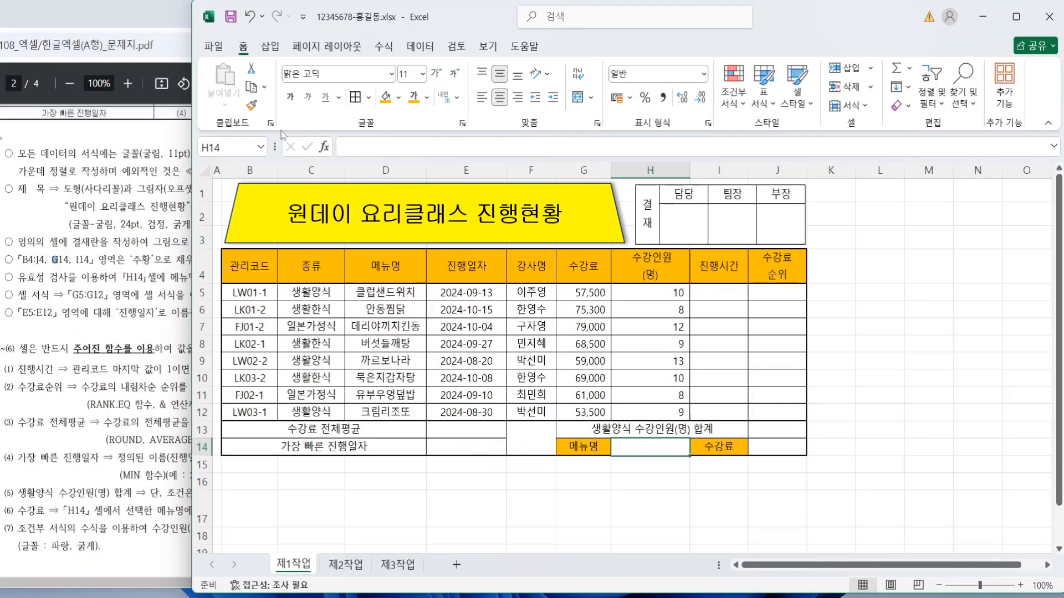
pyautogui.click(414, 47)
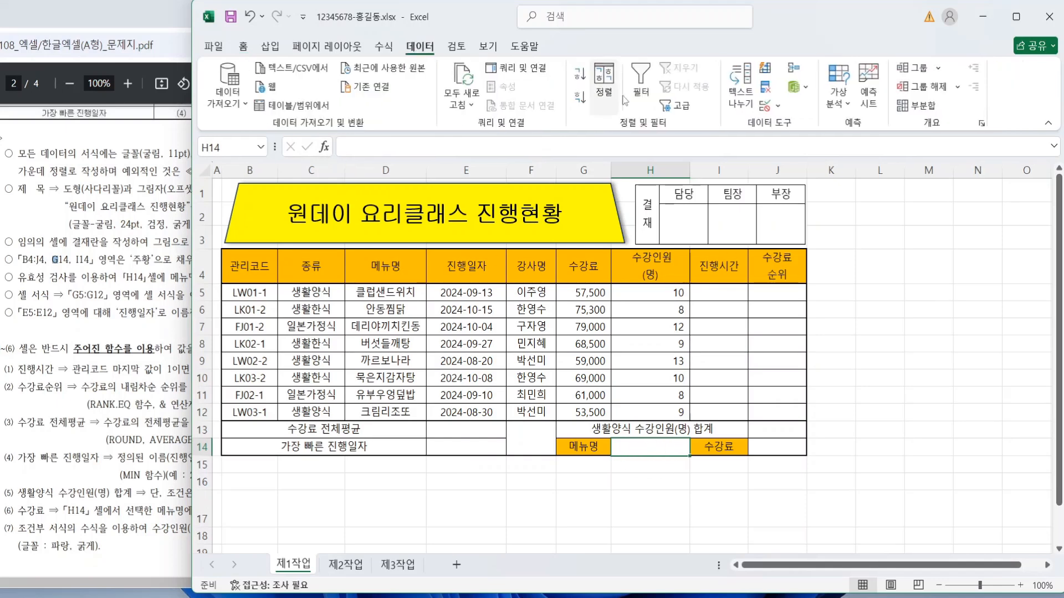
pyautogui.click(662, 110)
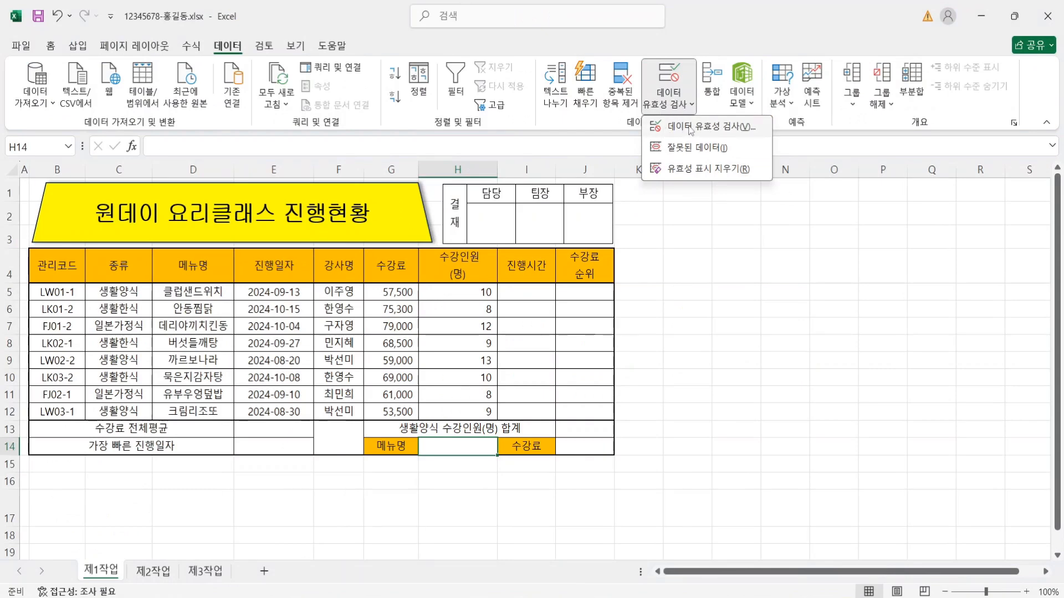
pyautogui.click(690, 127)
pyautogui.click(738, 231)
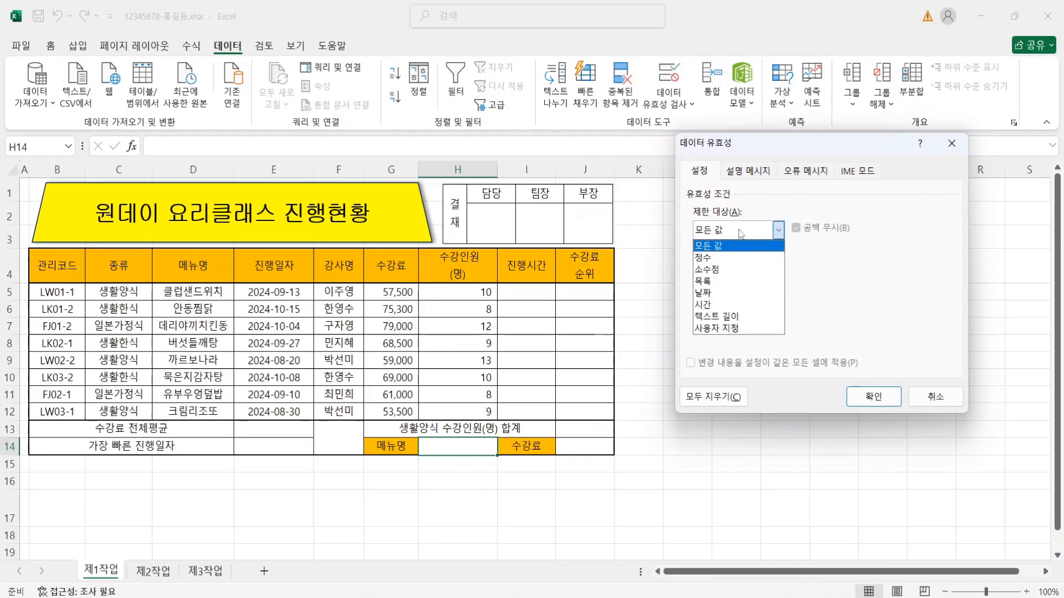
pyautogui.click(710, 282)
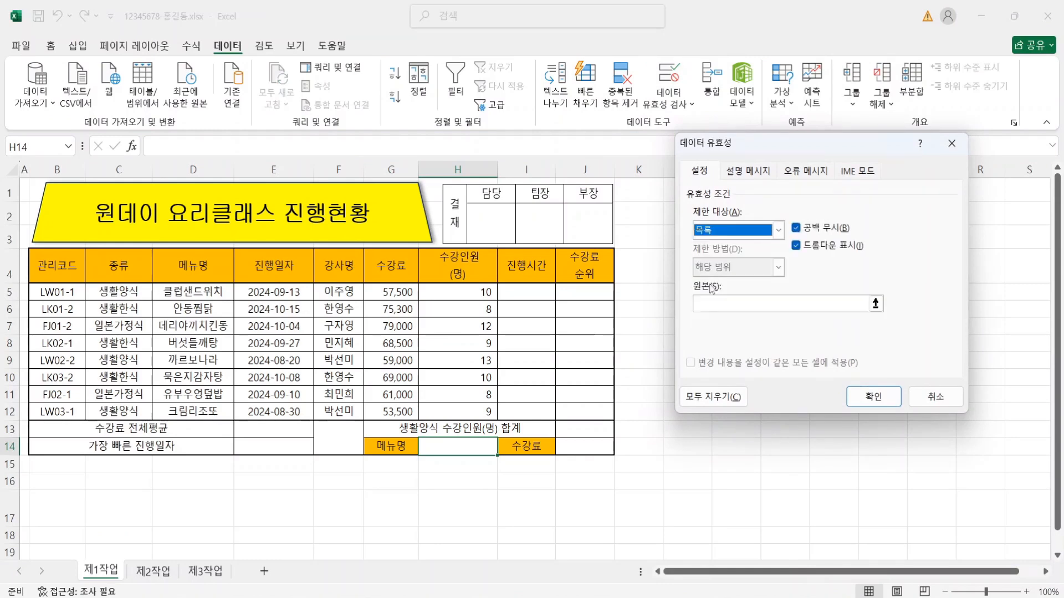
pyautogui.click(708, 304)
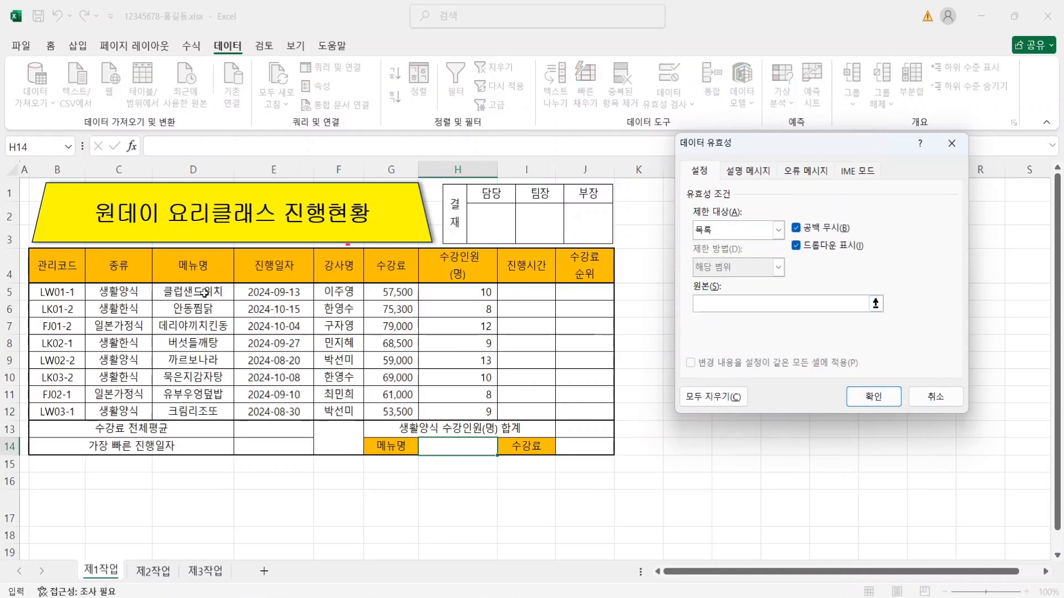
pyautogui.moveTo(204, 292); pyautogui.dragTo(195, 410)
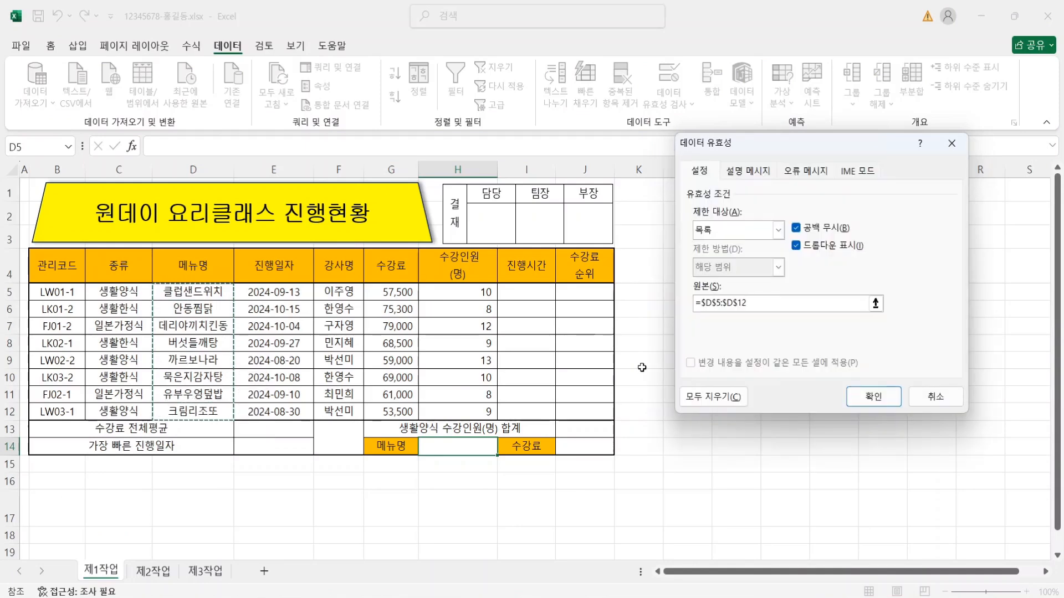
pyautogui.click(874, 397)
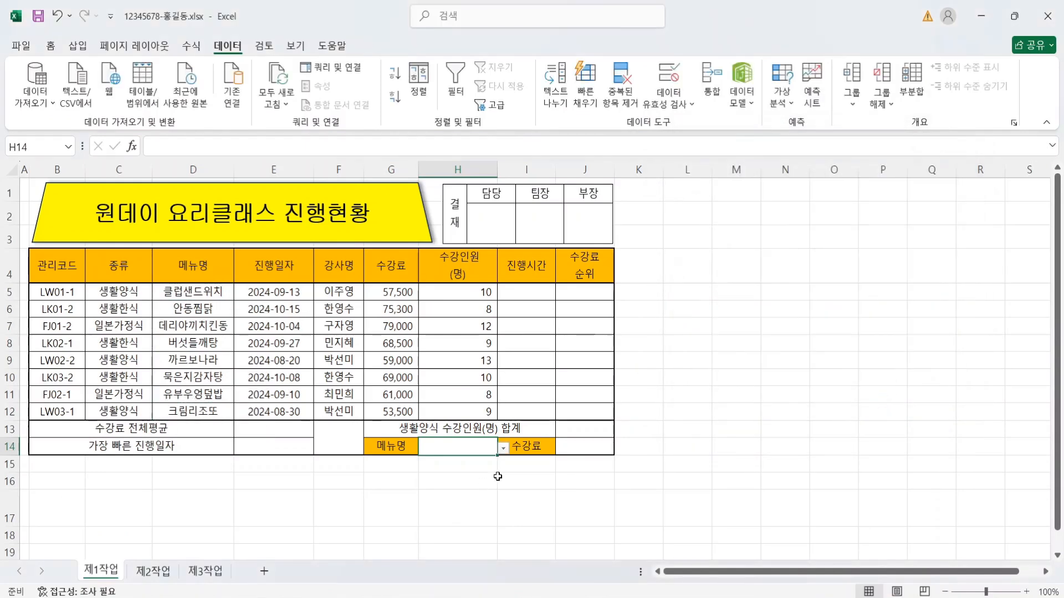
# Try the menu choices in H14's drop-down list and leave 클럽샌드위치 selected
pyautogui.click(504, 449)
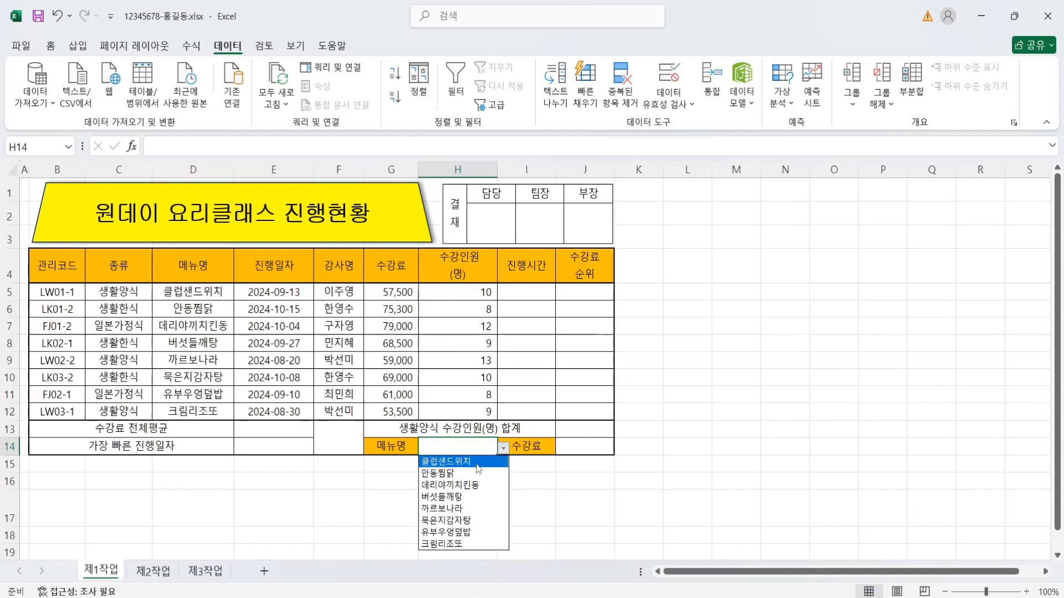
pyautogui.click(478, 463)
pyautogui.click(504, 450)
pyautogui.click(480, 473)
pyautogui.click(504, 449)
pyautogui.click(480, 463)
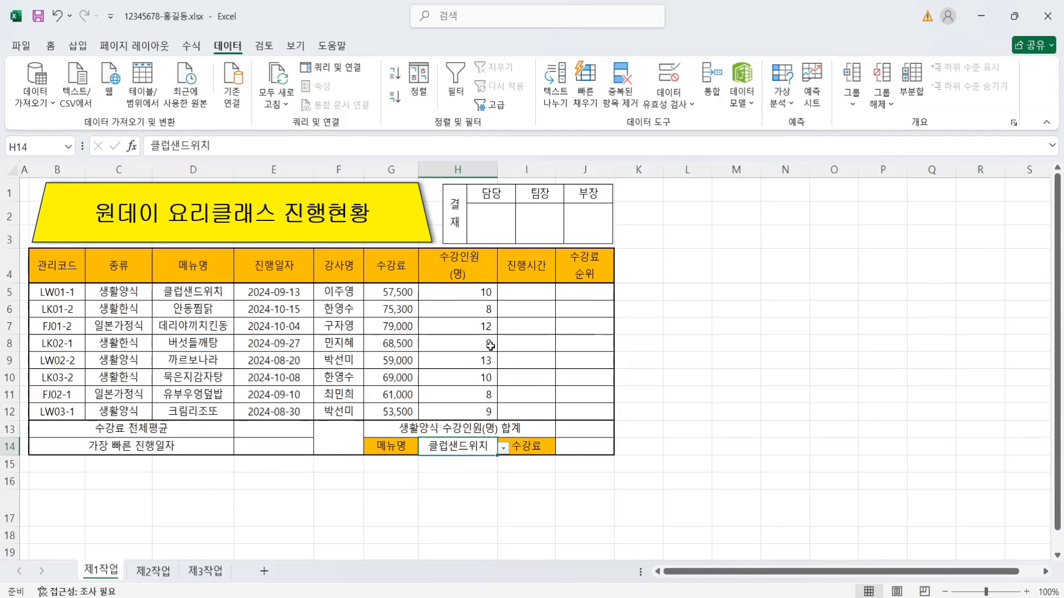
# Apply the custom number format #,##0"원" to the fees in G5:G12 and widen column G slightly
pyautogui.click(1014, 16)
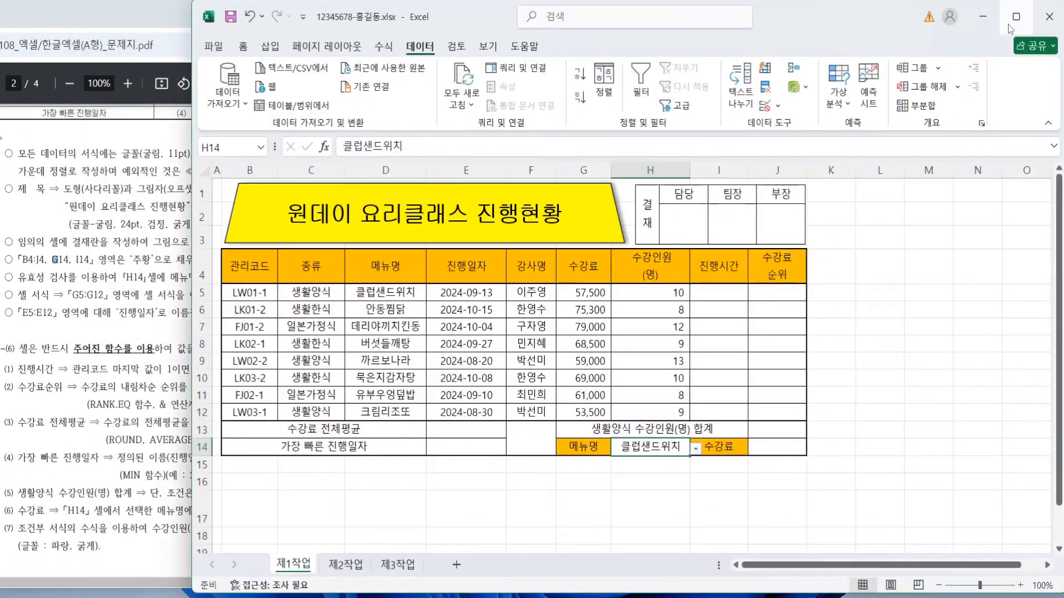
pyautogui.moveTo(455, 21); pyautogui.dragTo(480, 23)
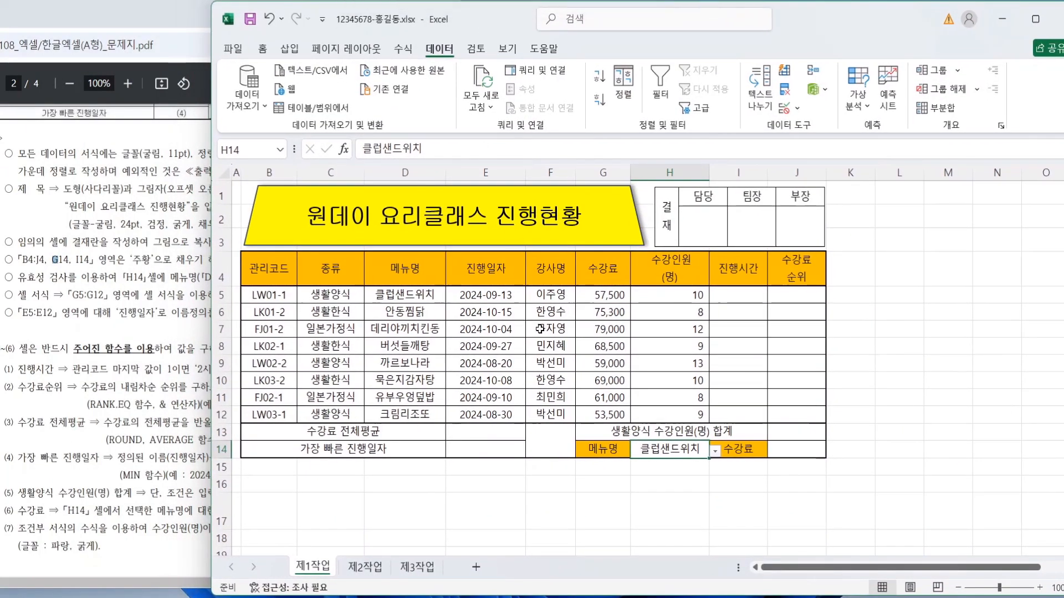
pyautogui.moveTo(589, 296); pyautogui.dragTo(584, 409)
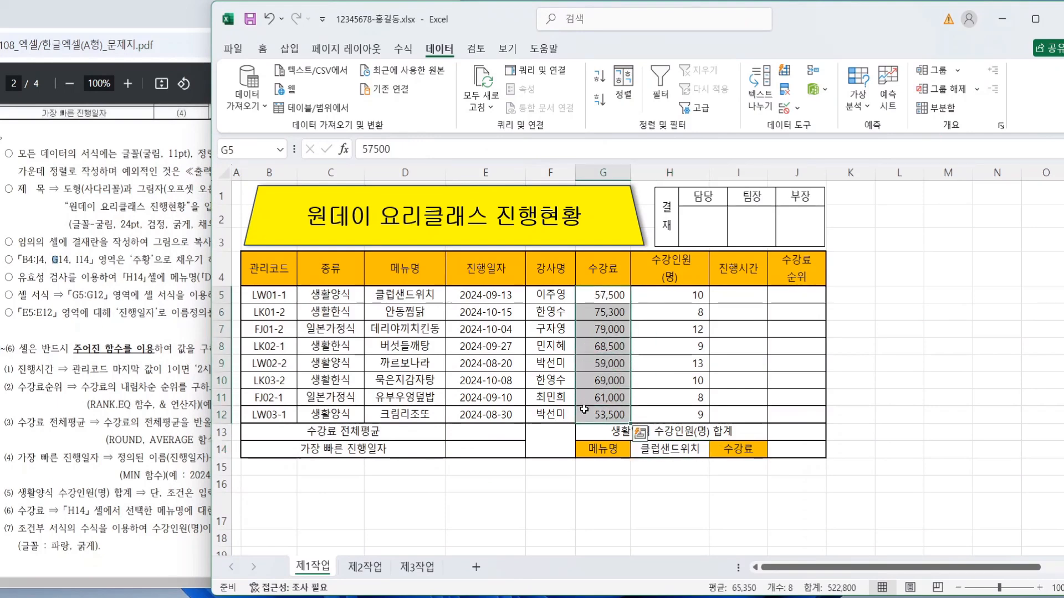
pyautogui.rightClick(609, 349)
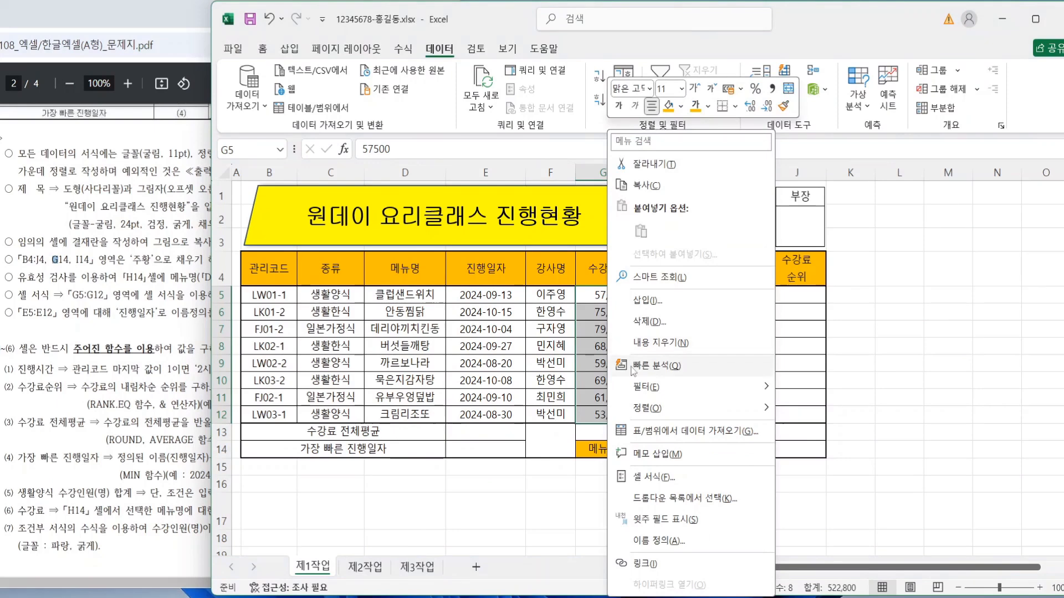
pyautogui.click(654, 478)
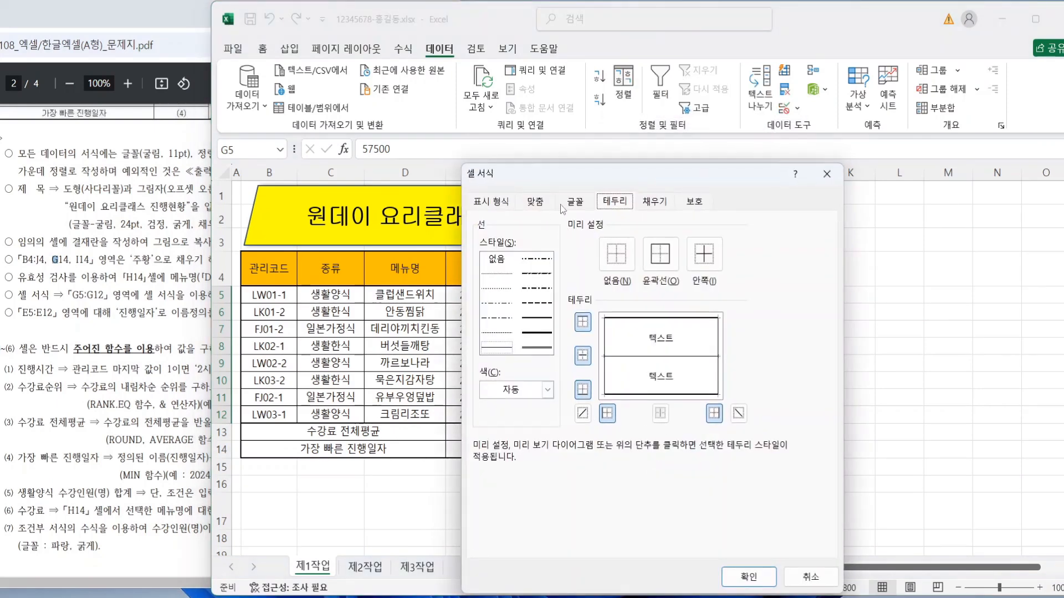
pyautogui.click(492, 203)
pyautogui.click(502, 371)
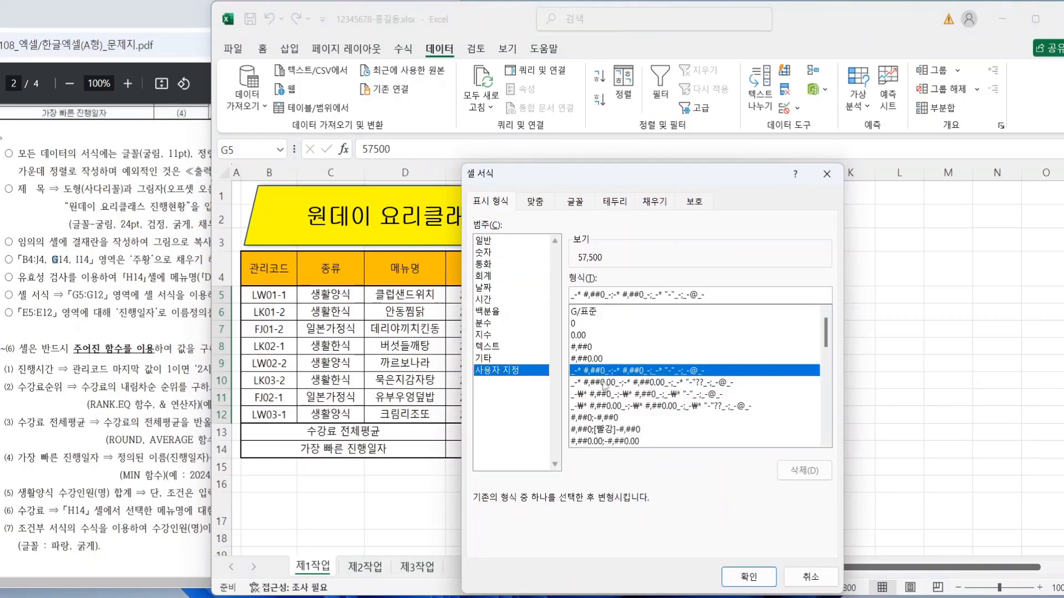
pyautogui.click(586, 347)
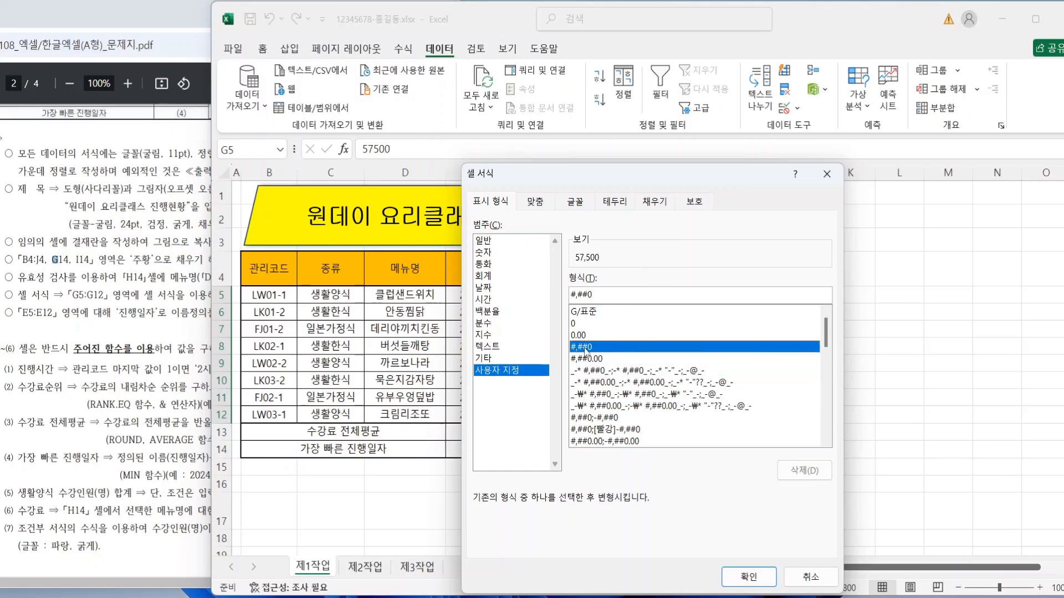
pyautogui.click(623, 292)
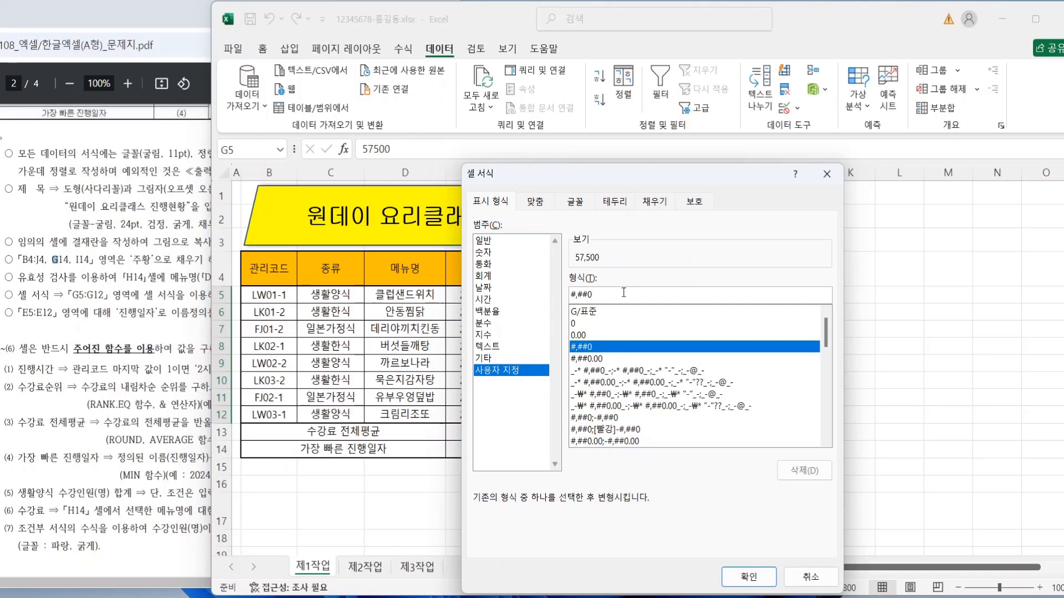
pyautogui.write('"')
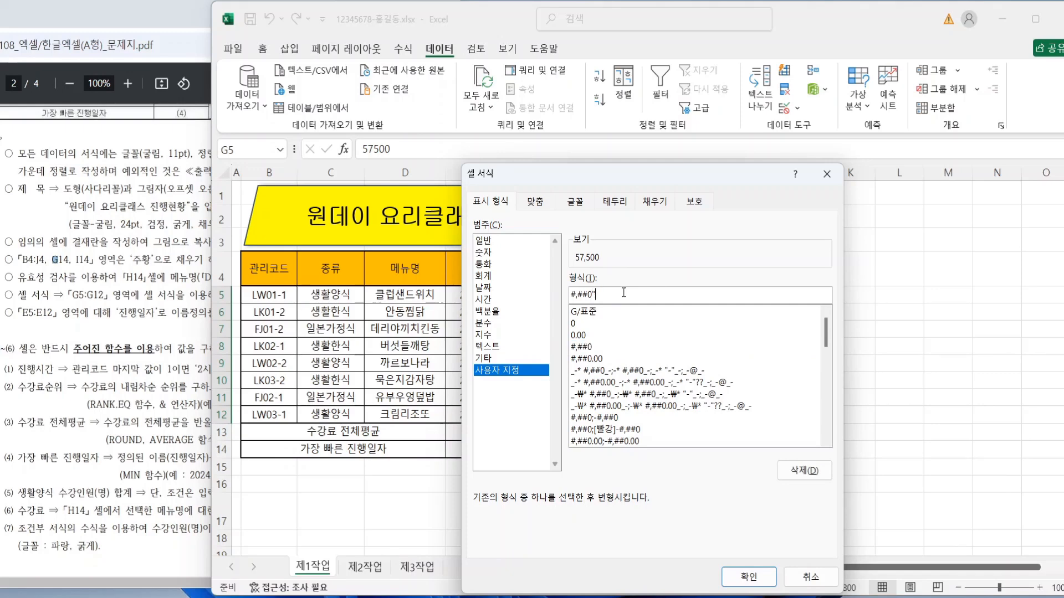
pyautogui.write('원"')
pyautogui.click(748, 577)
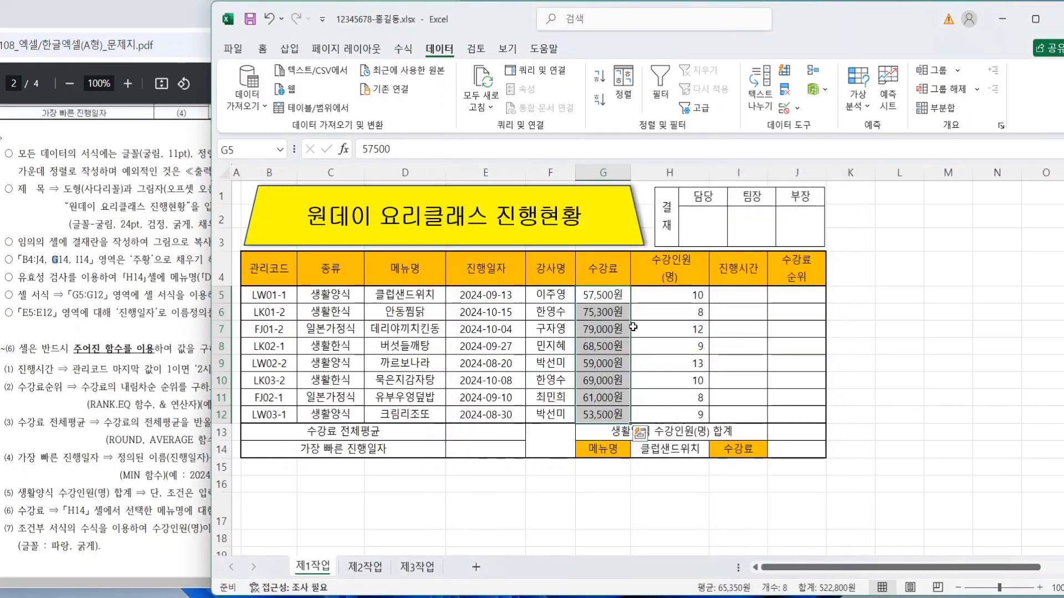
pyautogui.moveTo(626, 172); pyautogui.dragTo(632, 172)
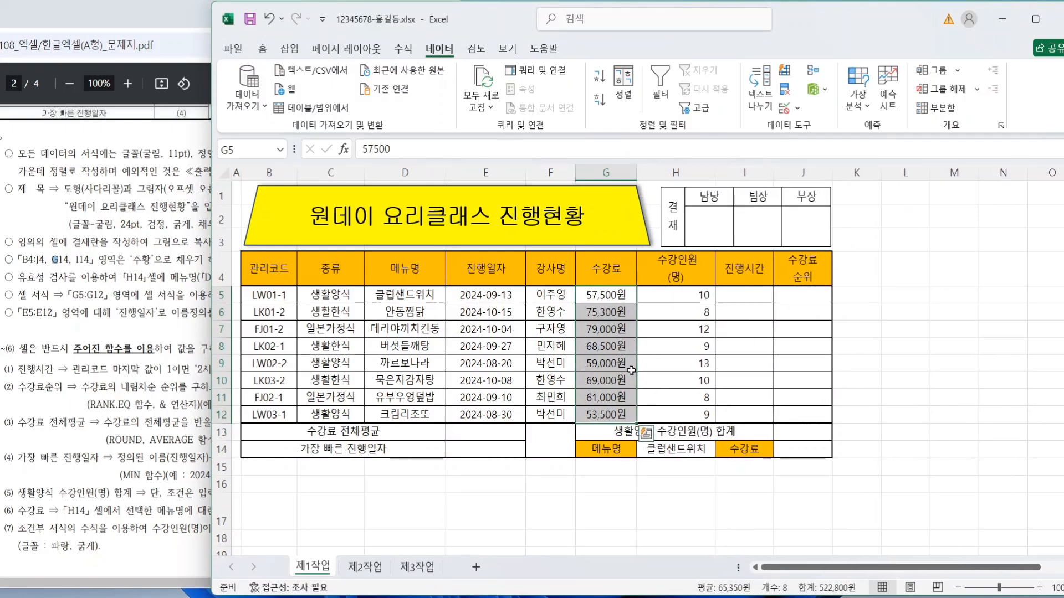
# Define the name 진행일자 for the dates in E5:E12 with workbook (통합 문서) scope
pyautogui.moveTo(501, 294); pyautogui.dragTo(490, 414)
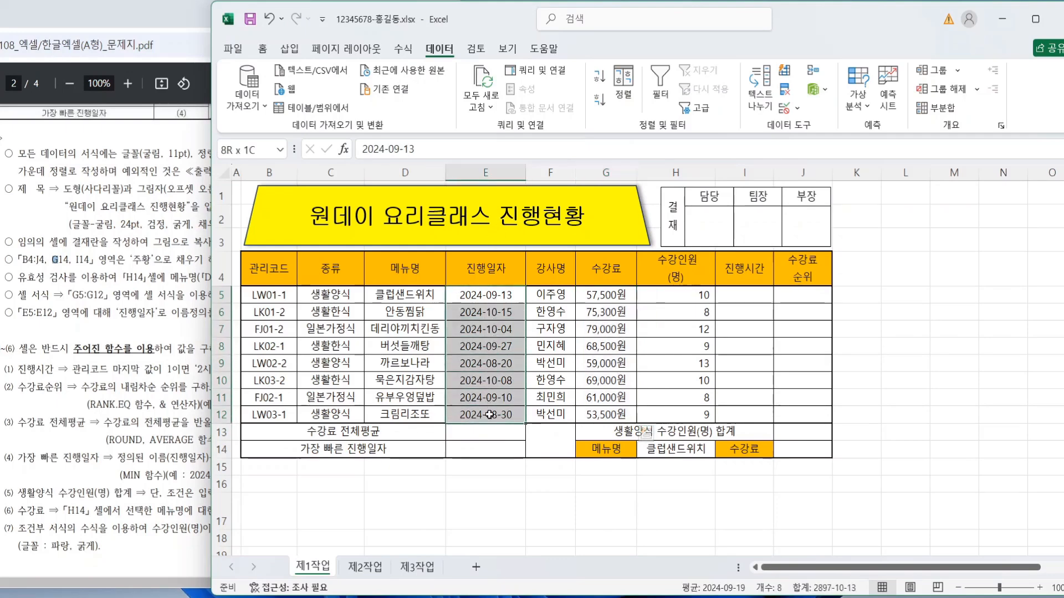
pyautogui.rightClick(502, 329)
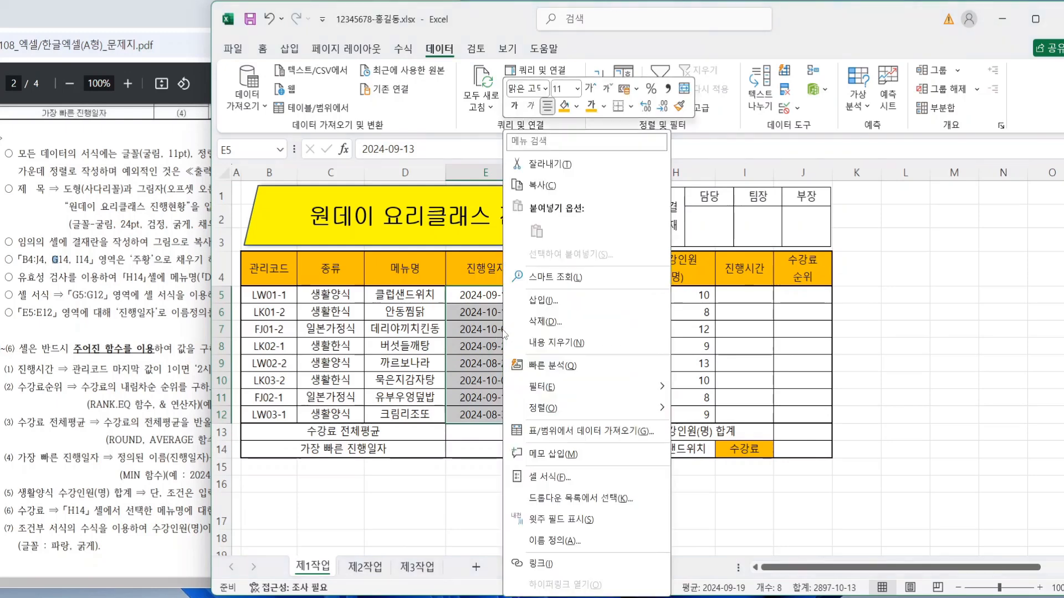
pyautogui.click(564, 542)
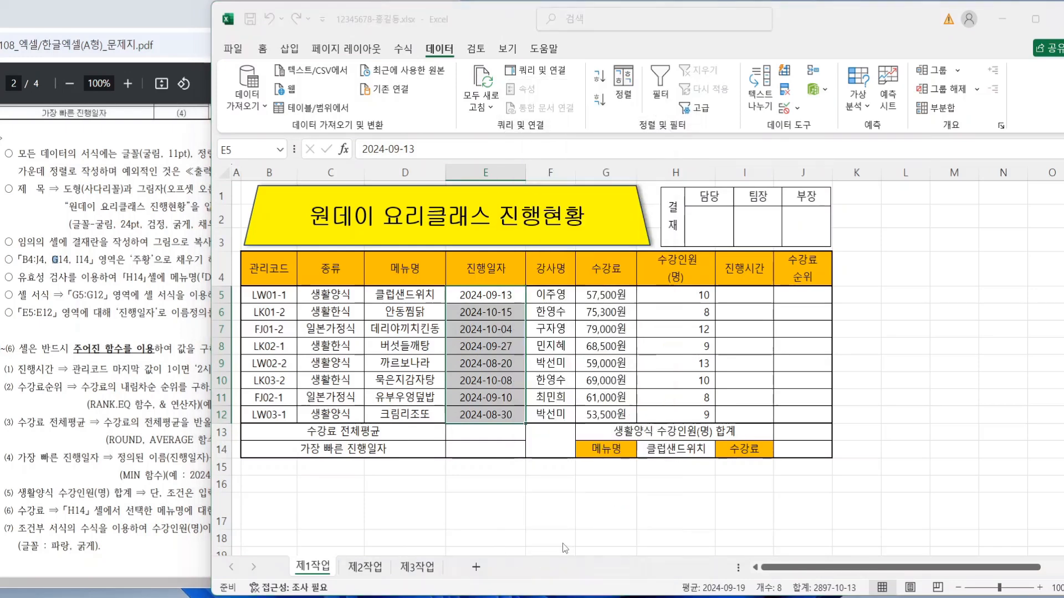
pyautogui.moveTo(550, 436); pyautogui.dragTo(734, 271)
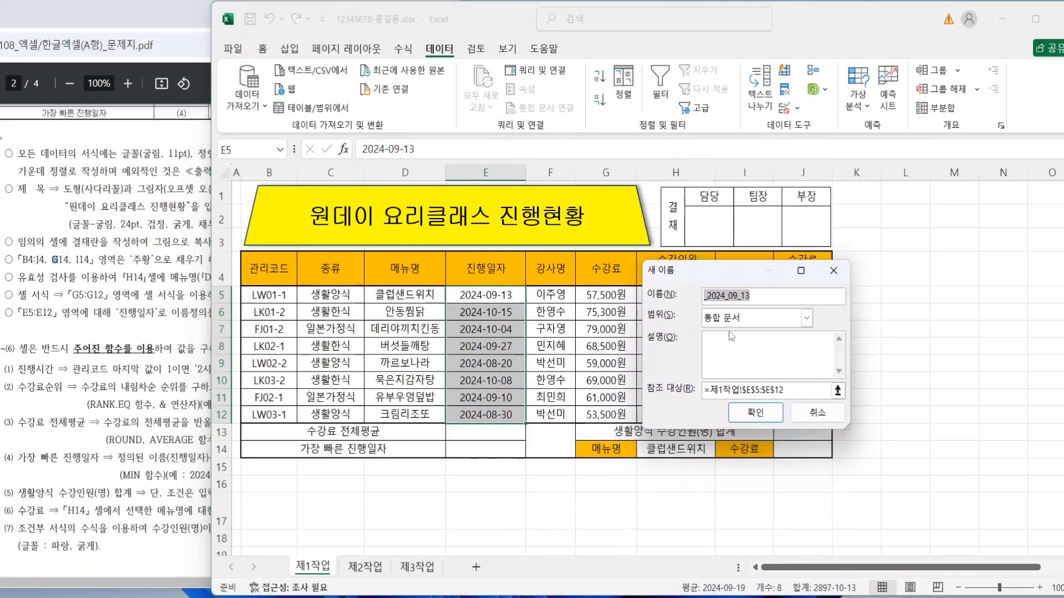
pyautogui.write('이름')
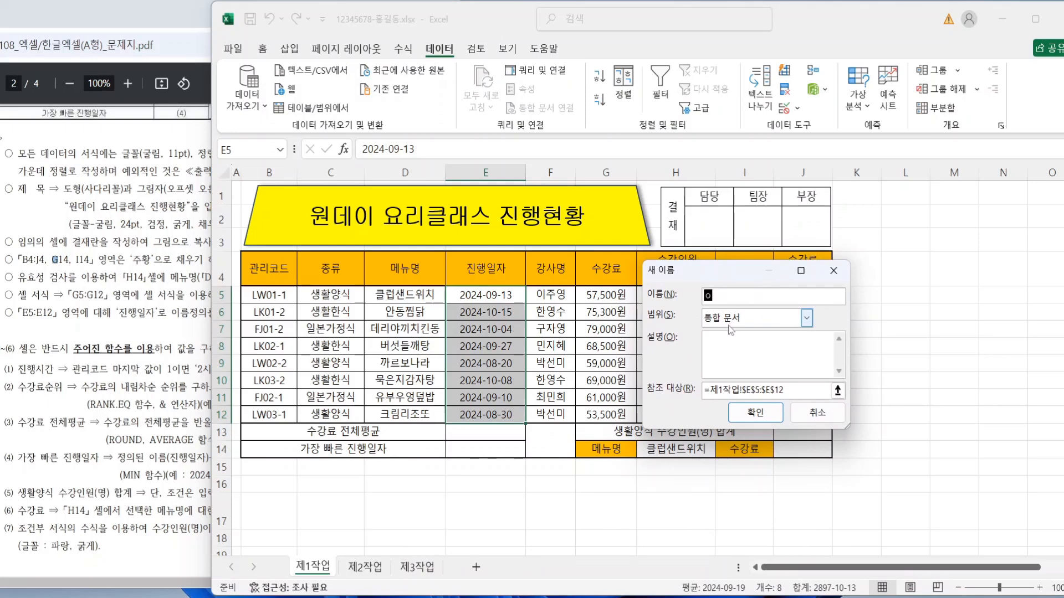
pyautogui.write('정의')
pyautogui.press('BackSpace')
pyautogui.press('BackSpace')
pyautogui.press('BackSpace')
pyautogui.press('BackSpace')
pyautogui.press('BackSpace')
pyautogui.write('진행일자')
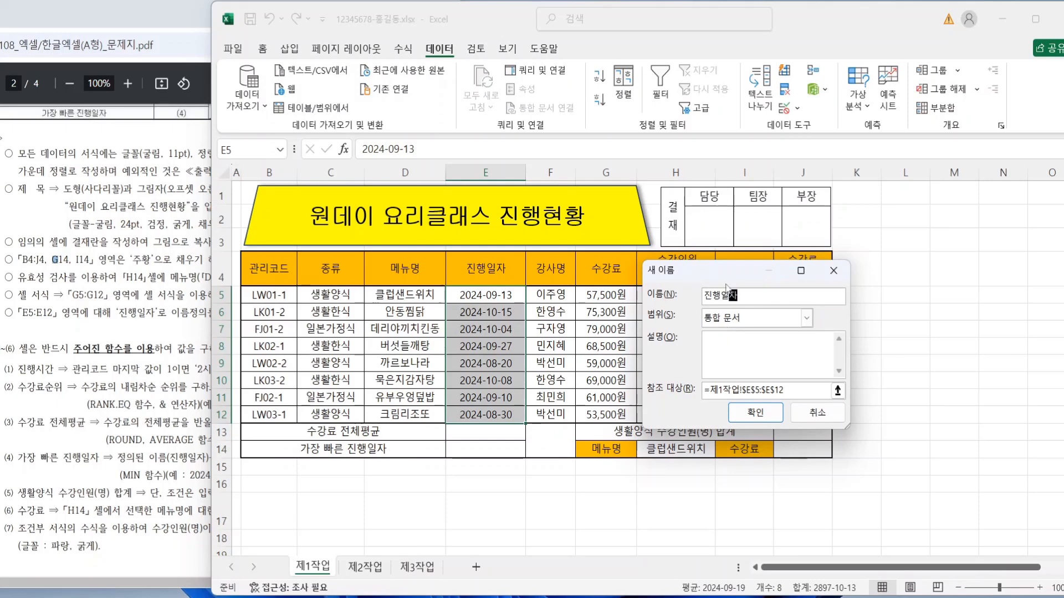
pyautogui.click(756, 413)
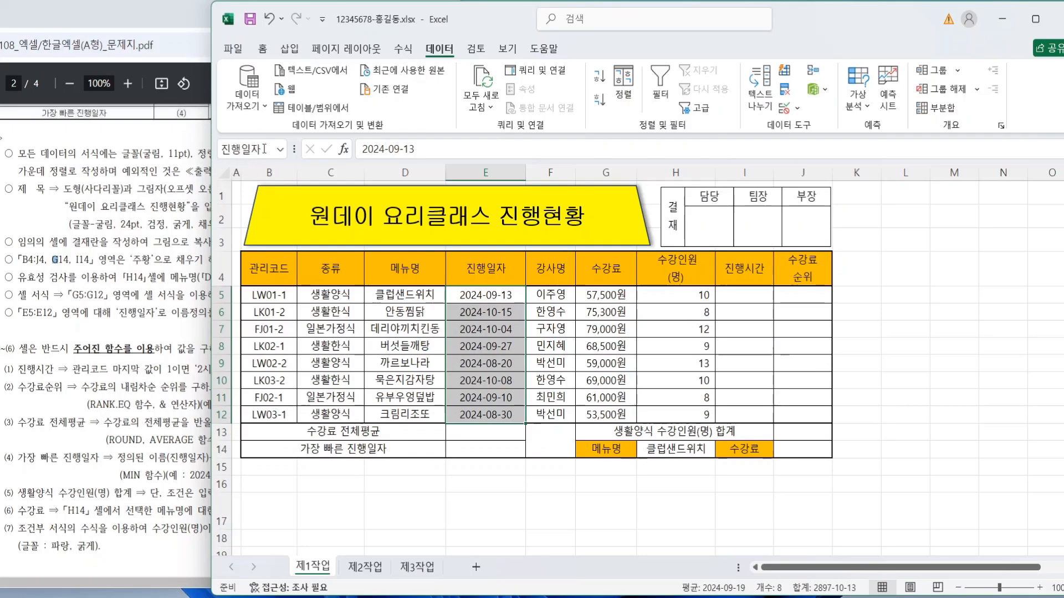
pyautogui.click(504, 382)
# Switch to the exam PDF and review the function requirements, focusing on item (1) 진행시간 with IF and RIGHT
pyautogui.click(58, 296)
pyautogui.scroll(3, 58, 296)
pyautogui.moveTo(175, 14); pyautogui.dragTo(202, 20)
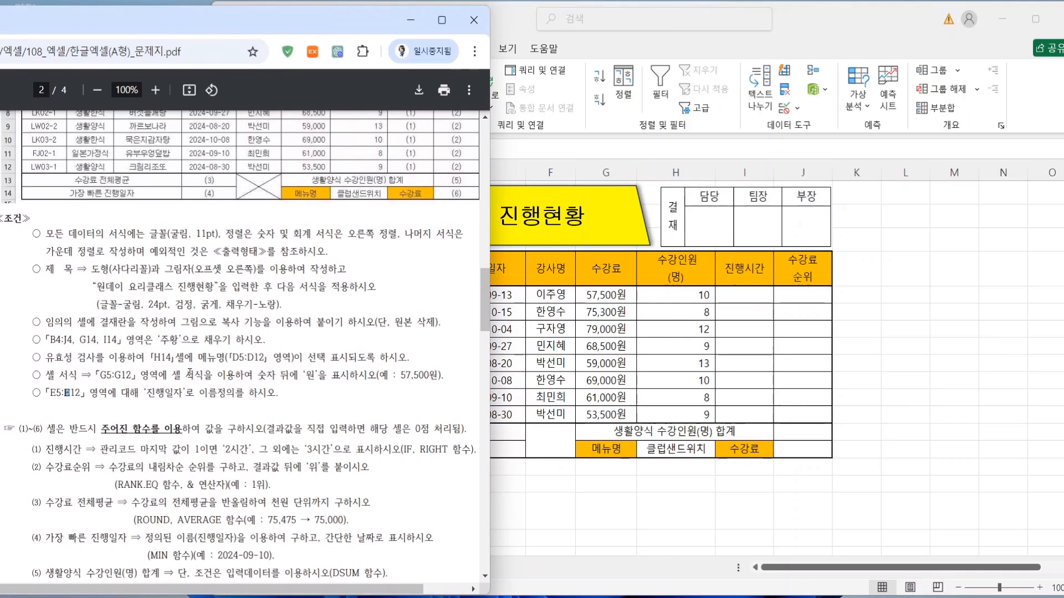
pyautogui.scroll(-4, 190, 374)
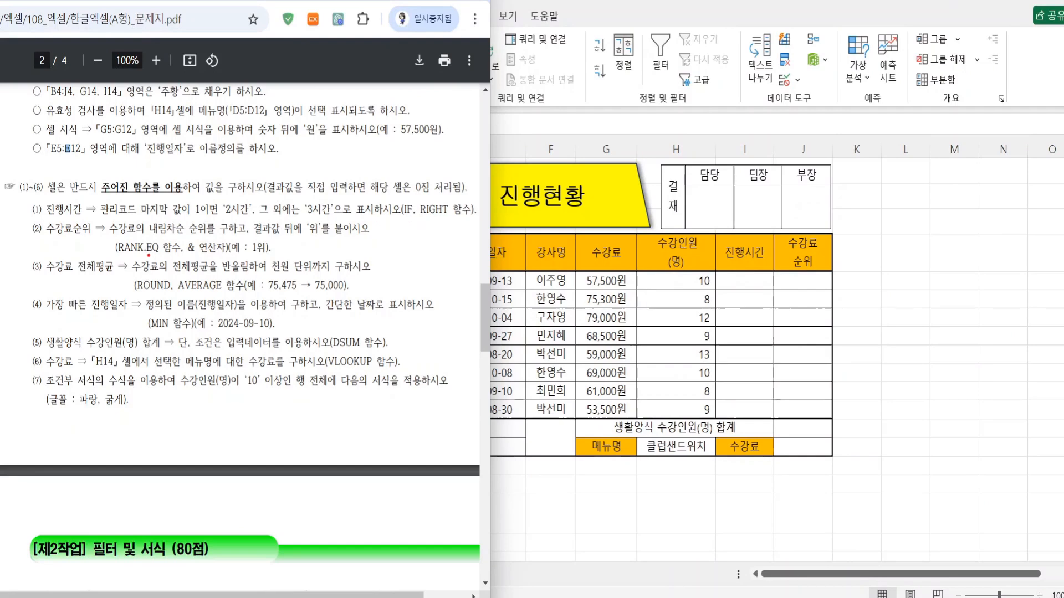
pyautogui.moveTo(67, 218); pyautogui.dragTo(476, 217)
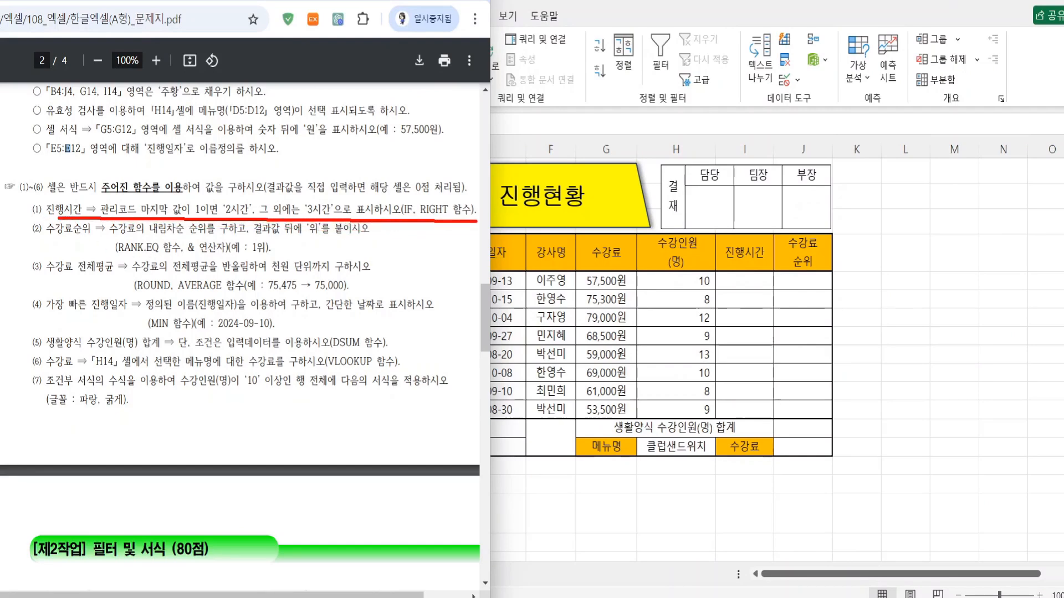
pyautogui.moveTo(391, 221)
pyautogui.mouseDown()
pyautogui.moveTo(463, 222)
pyautogui.moveTo(409, 212)
pyautogui.mouseUp()
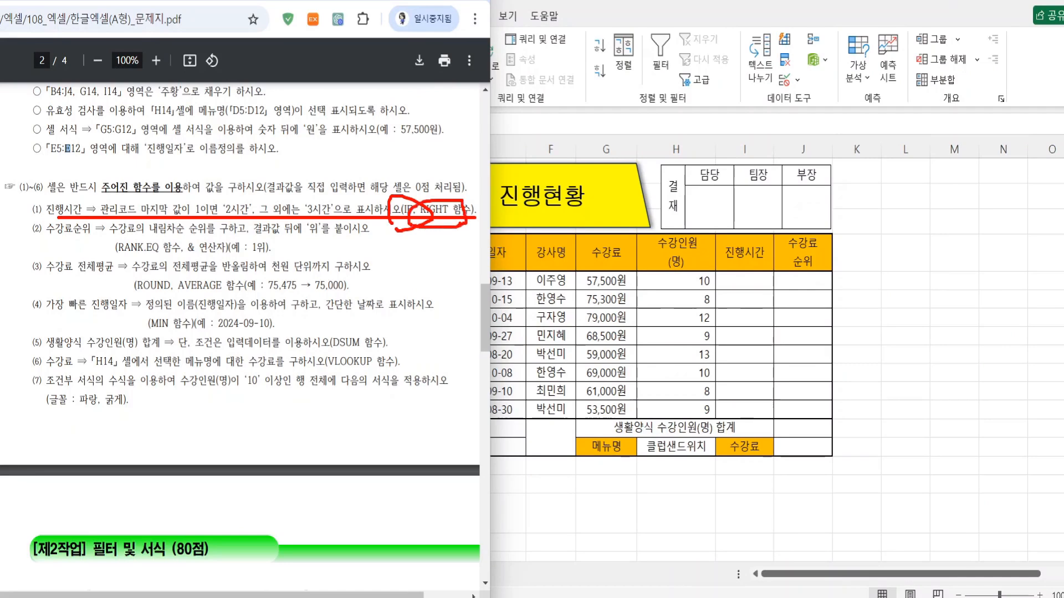
pyautogui.press('Escape')
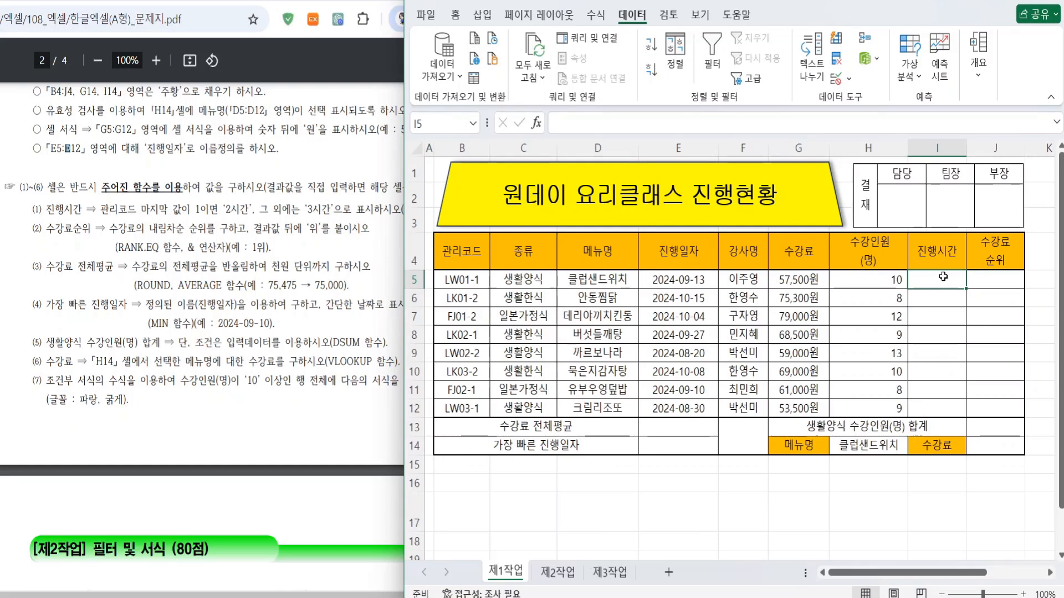
# Enter the formula =RIGHT(B5,1) in I5 to extract the last character of the 관리코드
pyautogui.write('=')
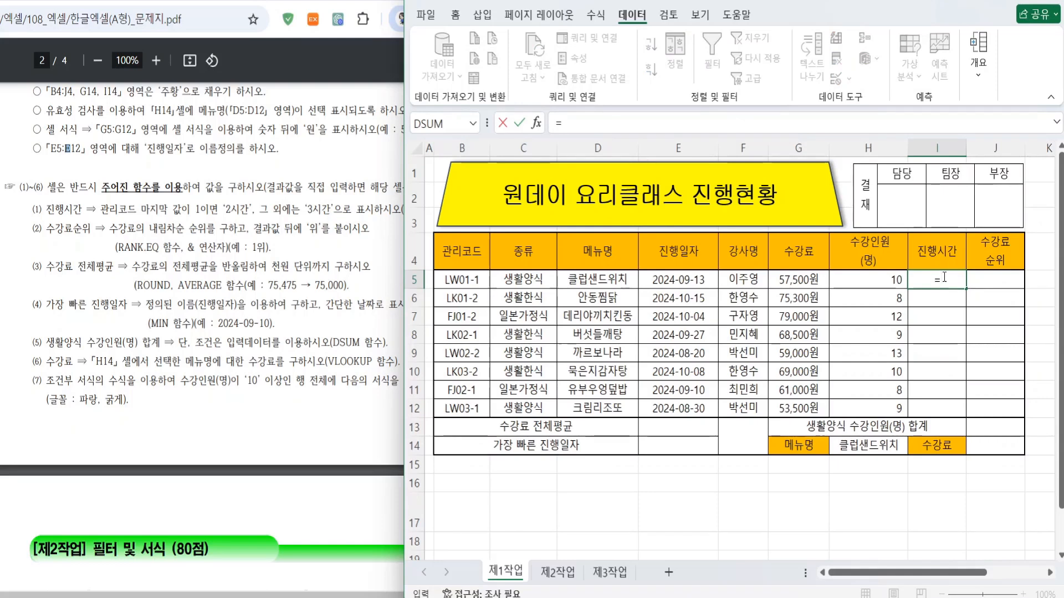
pyautogui.write('right')
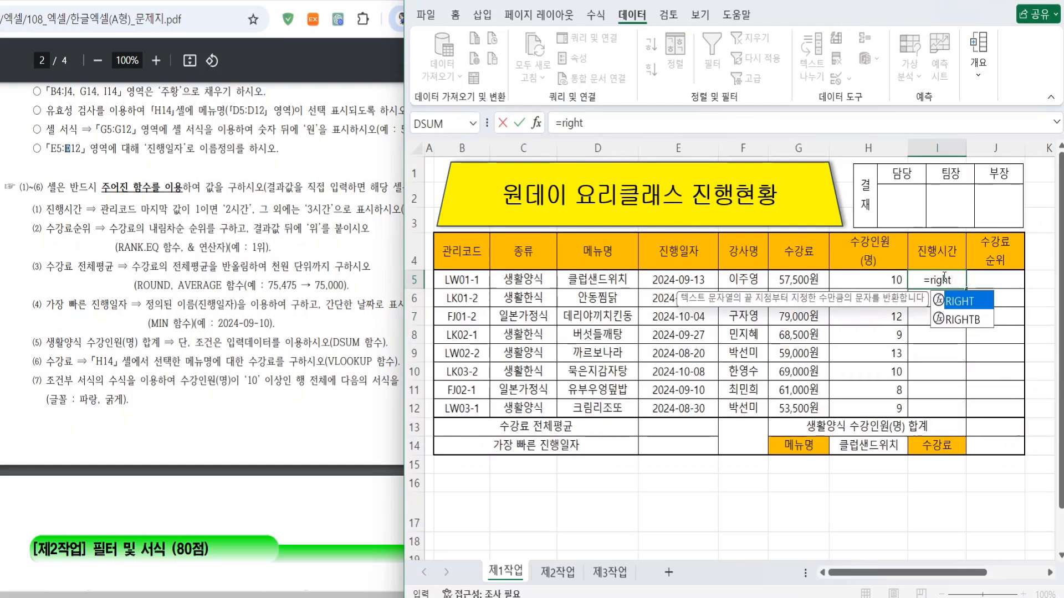
pyautogui.doubleClick(963, 301)
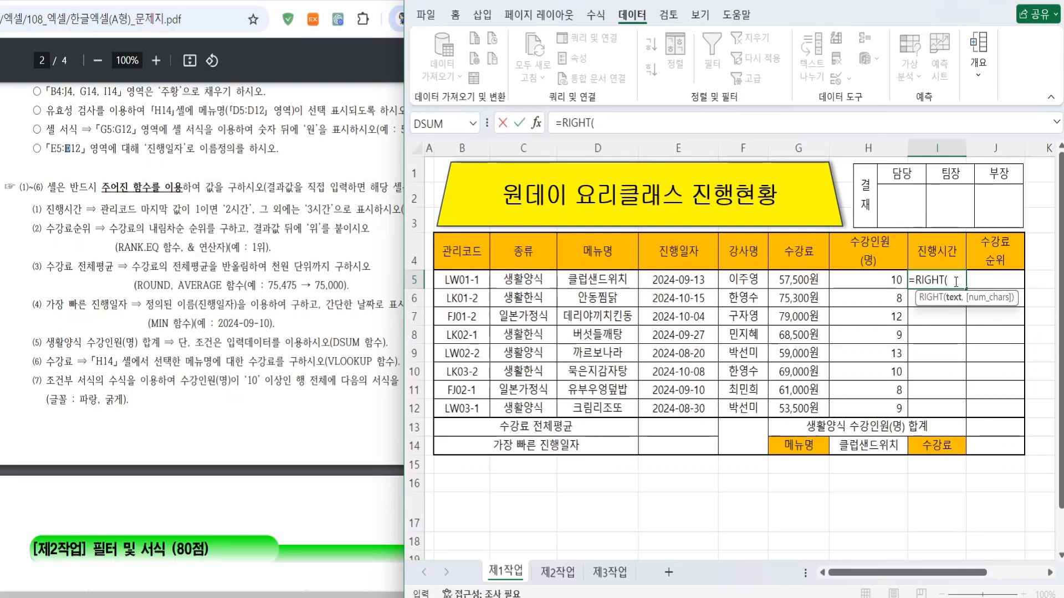
pyautogui.click(461, 282)
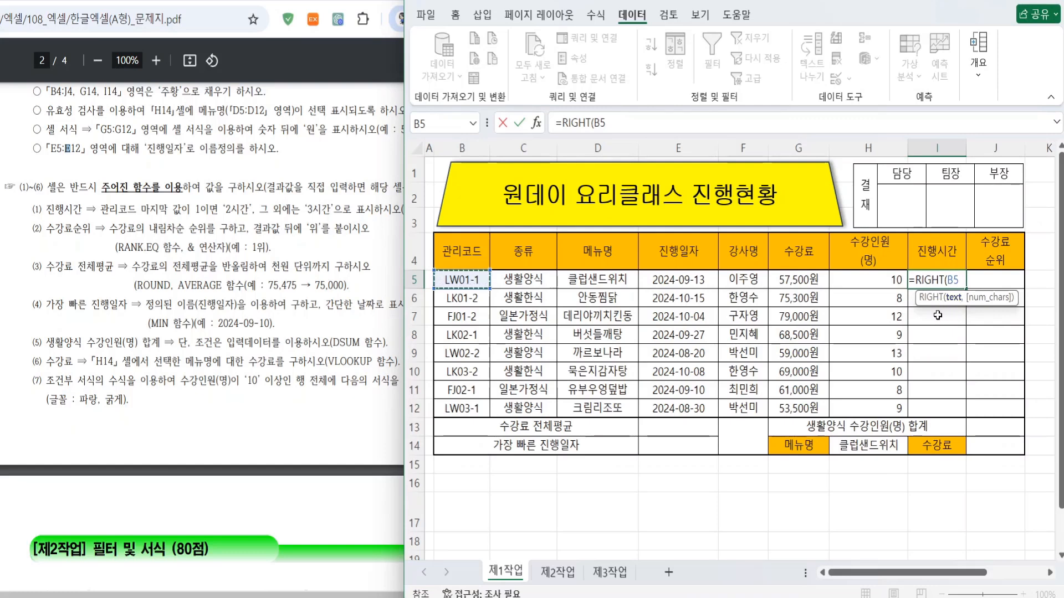
pyautogui.write(',')
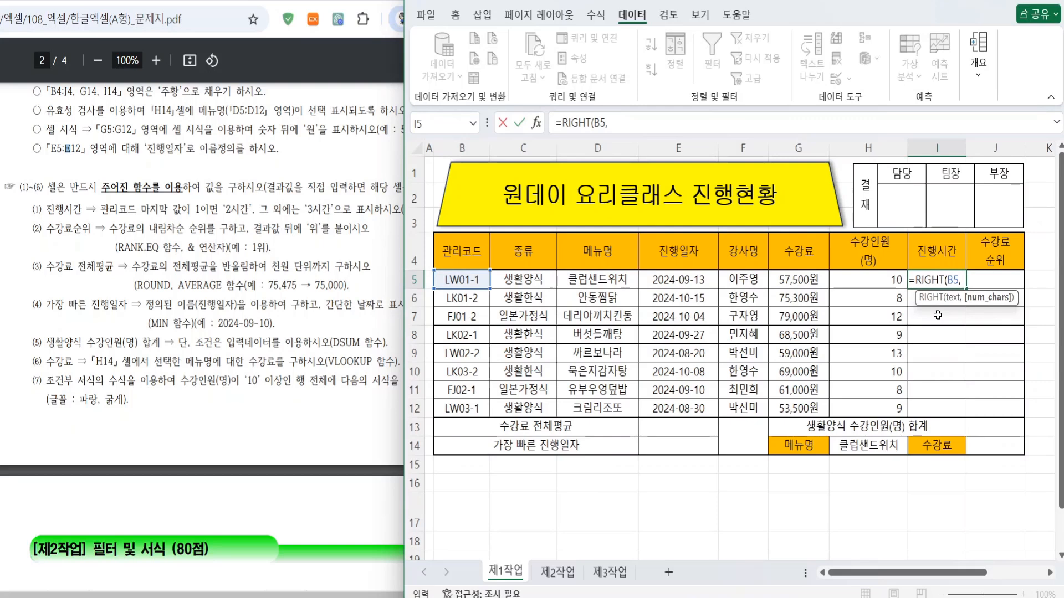
pyautogui.write('1')
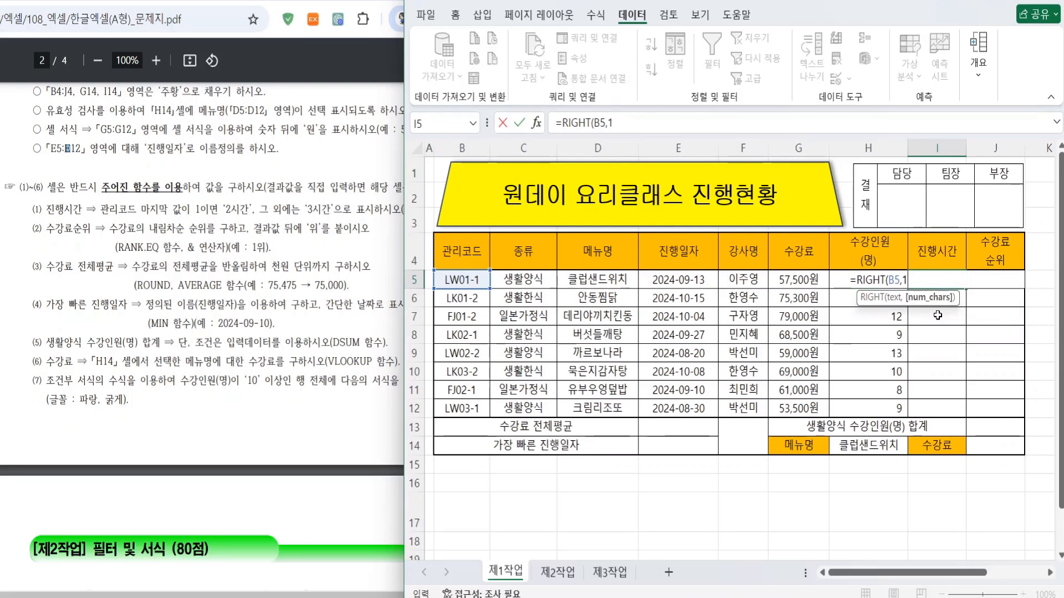
pyautogui.write(')')
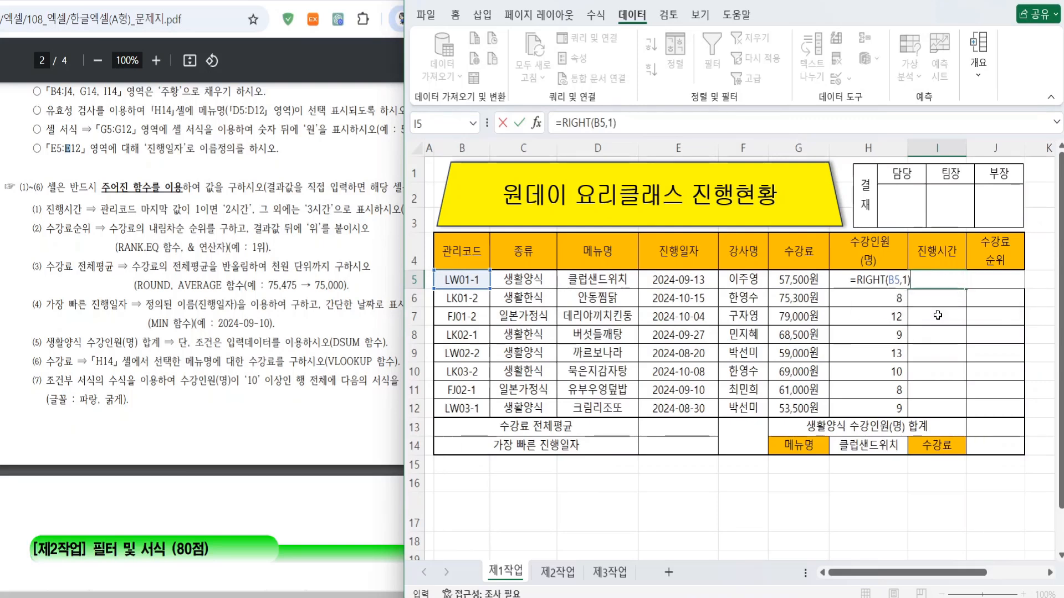
pyautogui.press('Return')
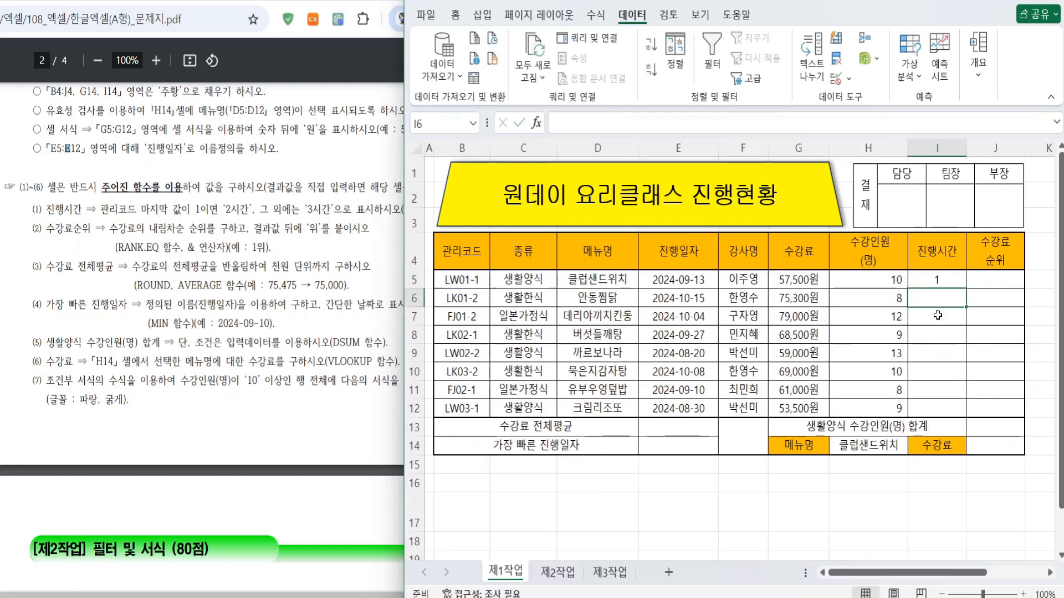
# Fill the RIGHT formula from I5 down to I12 and check the extracted characters cell by cell
pyautogui.click(956, 284)
pyautogui.moveTo(966, 288); pyautogui.dragTo(963, 415)
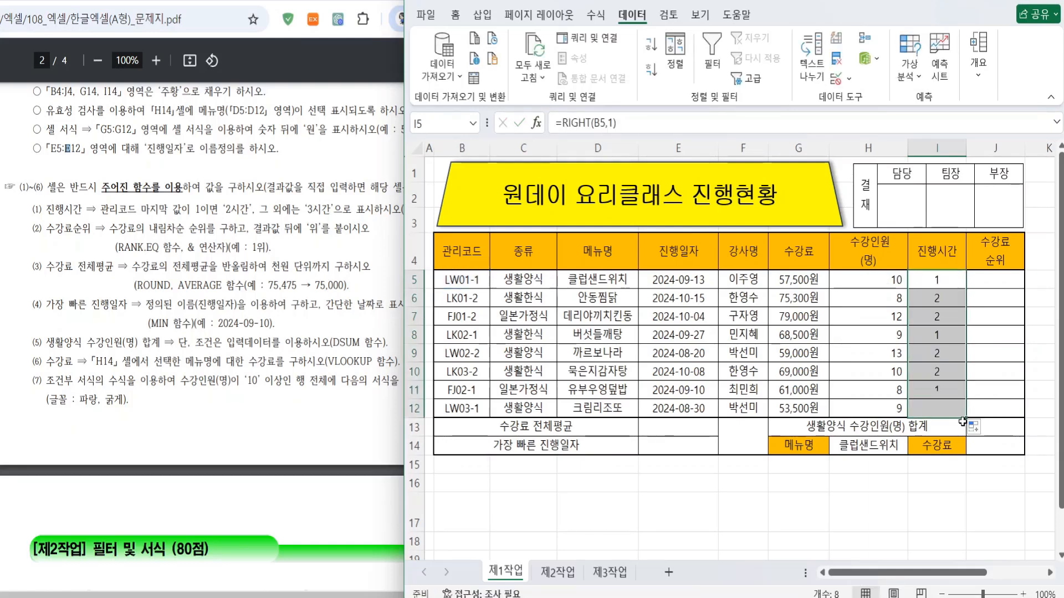
pyautogui.click(953, 280)
pyautogui.click(938, 302)
pyautogui.click(934, 317)
pyautogui.click(935, 336)
pyautogui.click(935, 354)
pyautogui.click(934, 371)
pyautogui.click(935, 389)
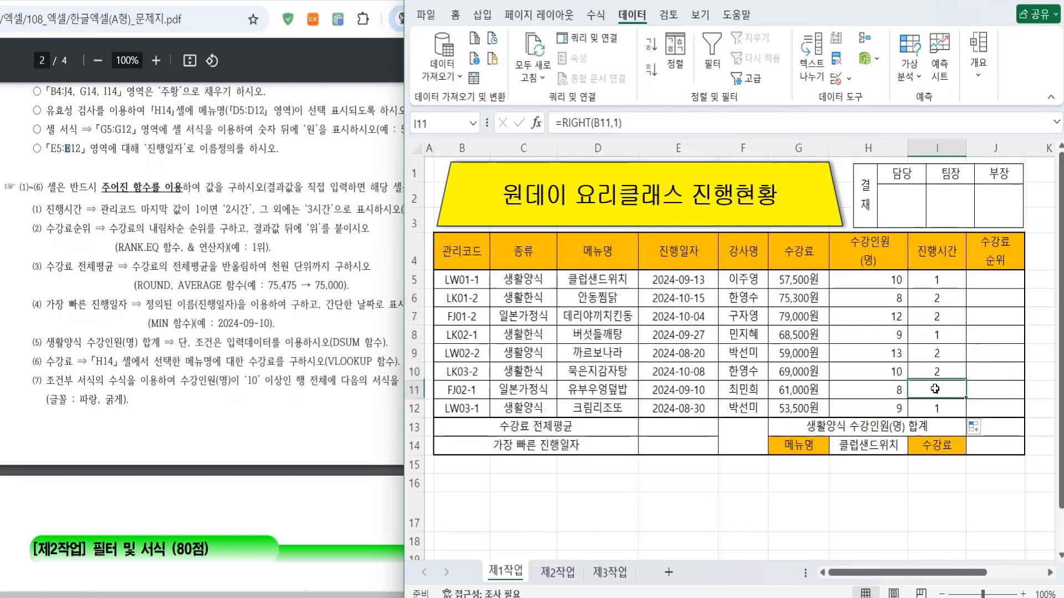
# Wrap the RIGHT formula in I5 in an IF function that tests whether the last character equals "1"
pyautogui.click(936, 279)
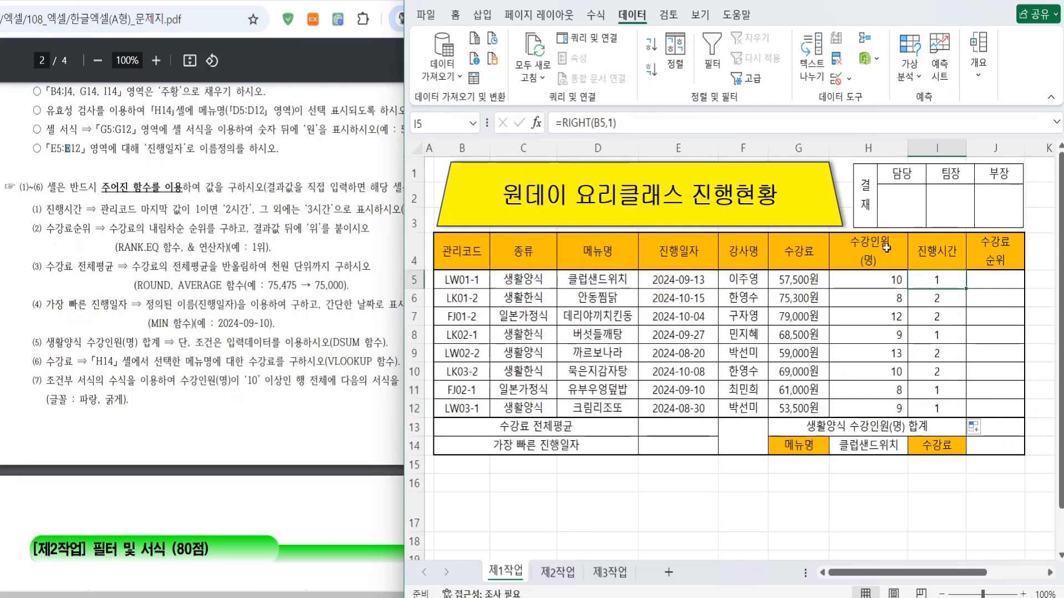
pyautogui.click(563, 123)
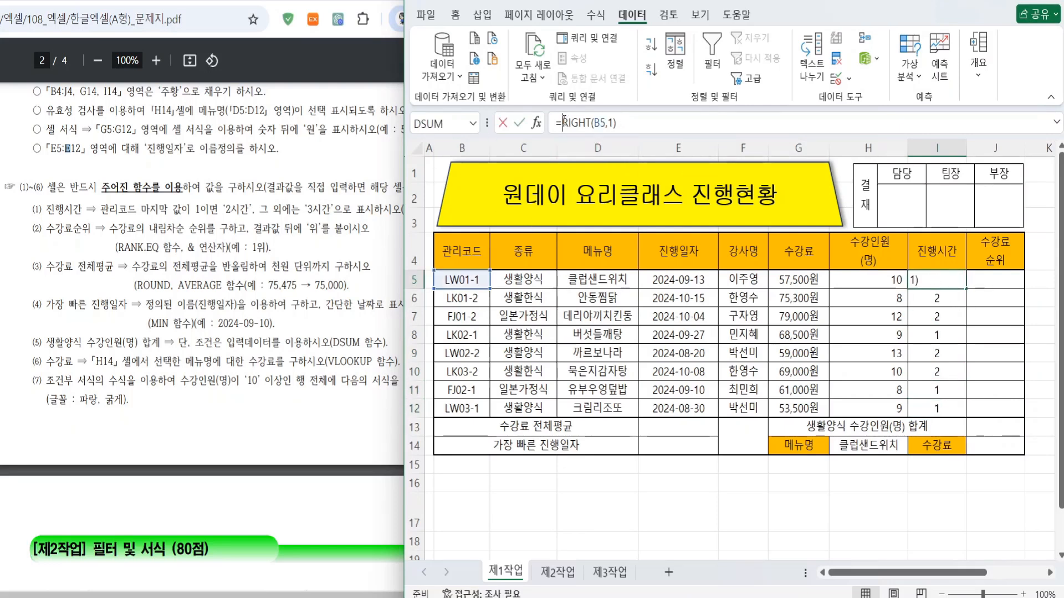
pyautogui.write('if')
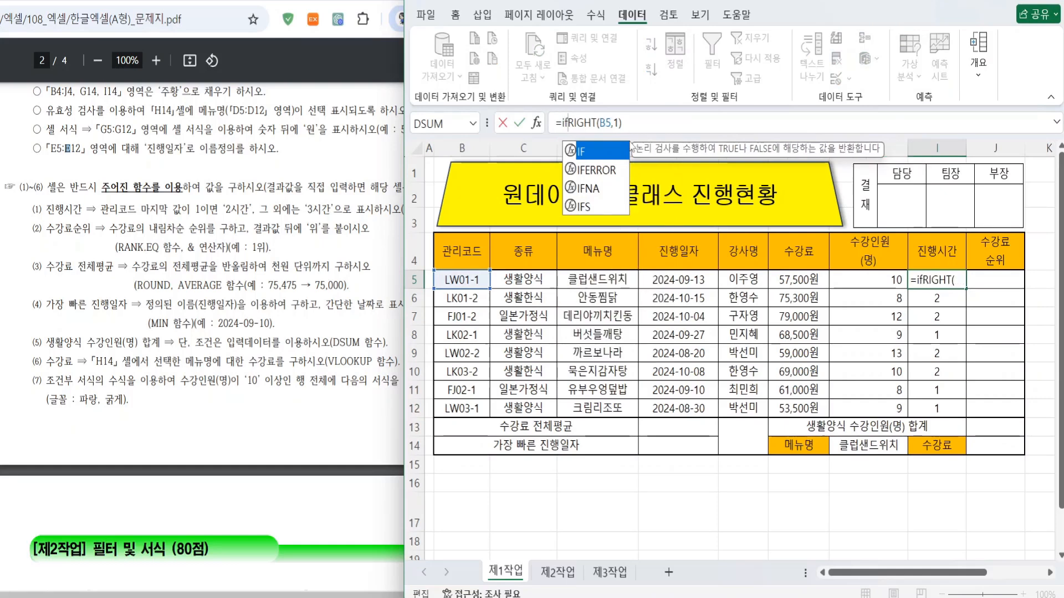
pyautogui.press('BackSpace')
pyautogui.press('BackSpace')
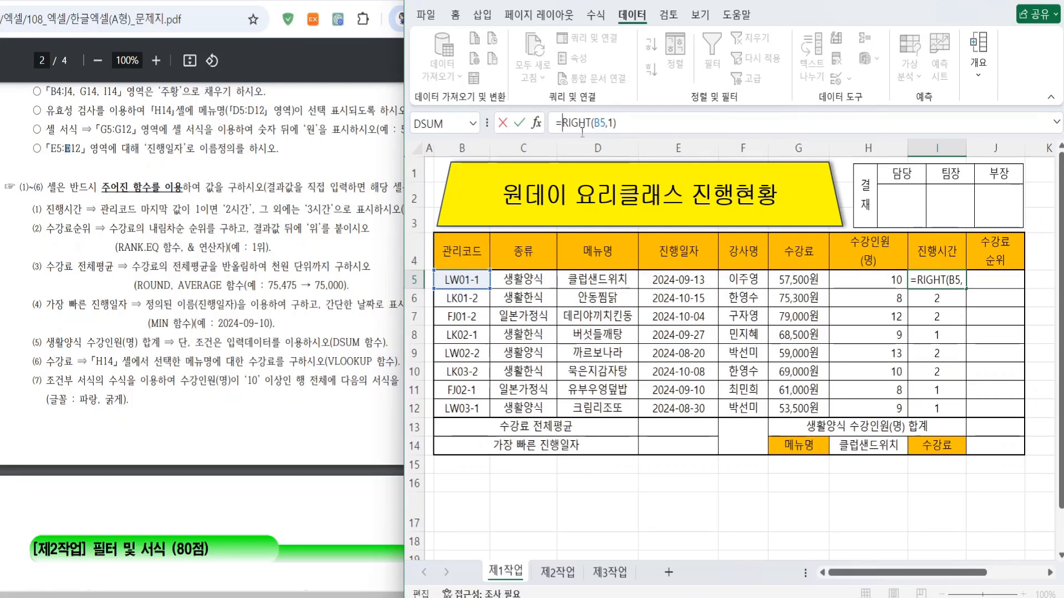
pyautogui.write('if(')
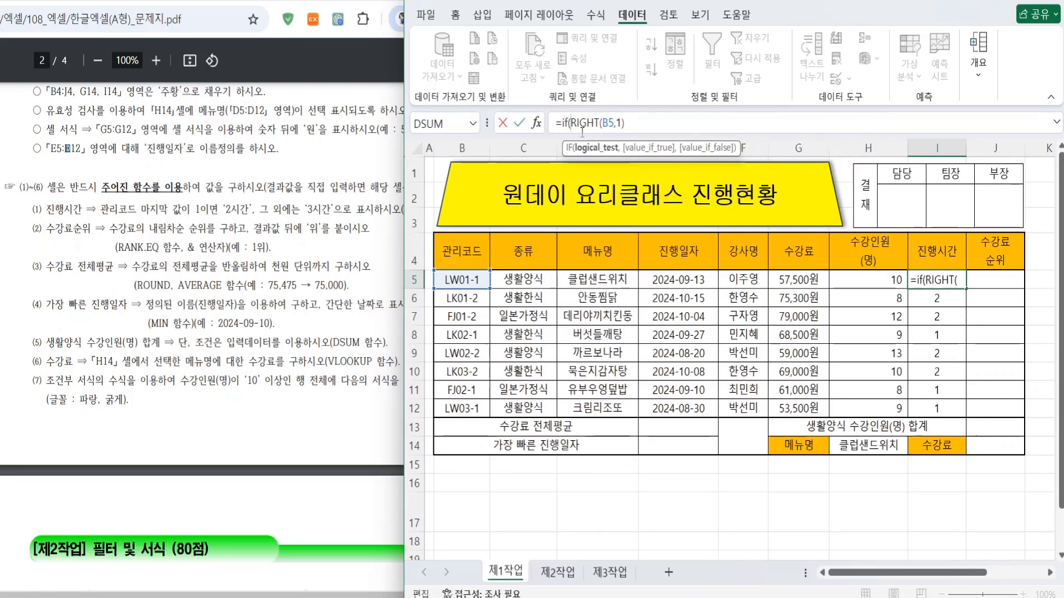
pyautogui.click(632, 119)
pyautogui.write('="1')
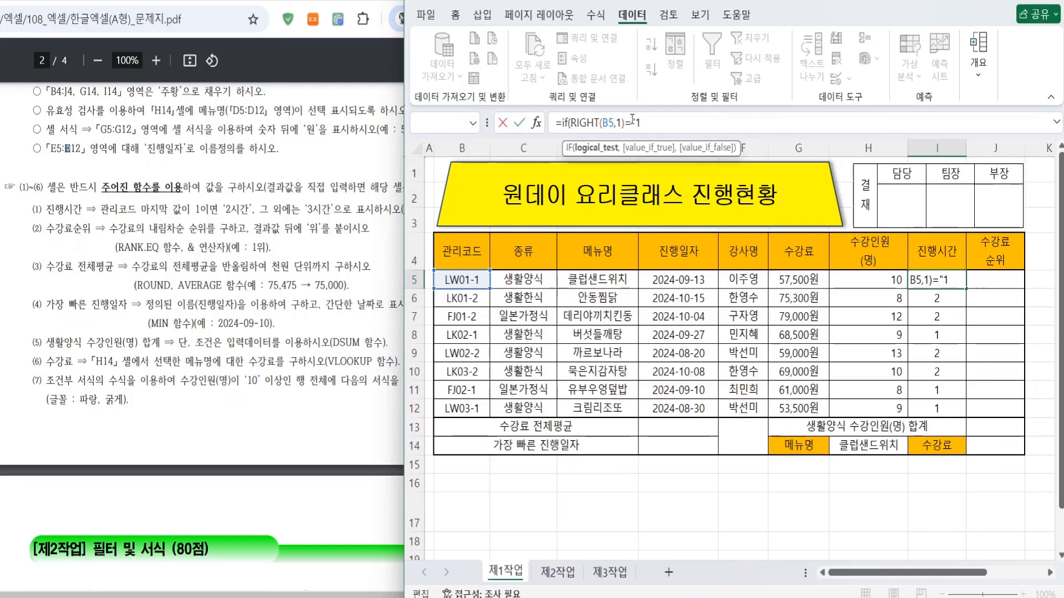
pyautogui.write('",')
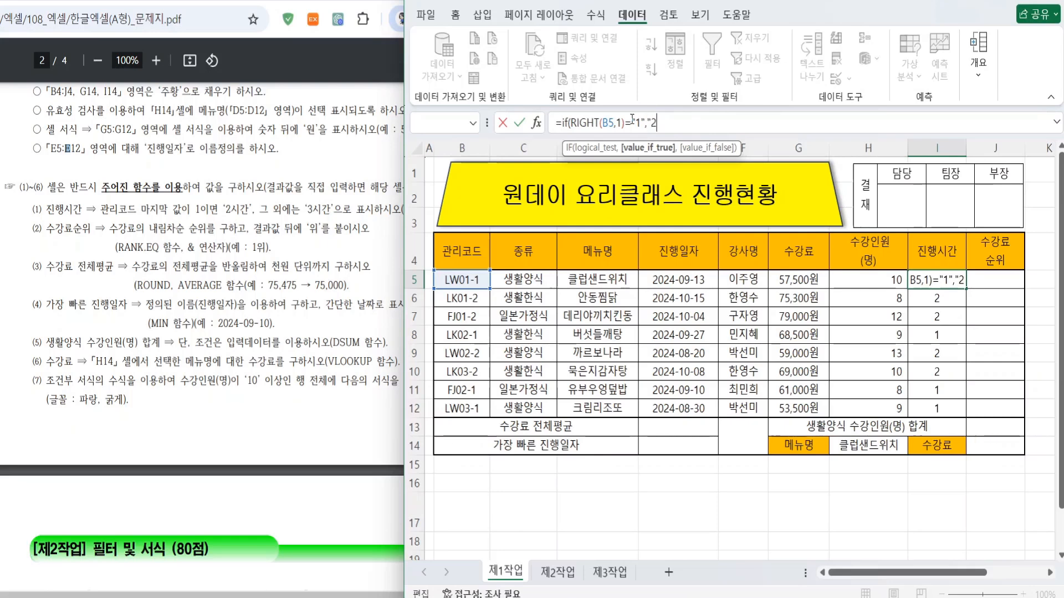
# Complete I5's IF formula with "2시간" for true and "3시간" for false, and fill it down to I12
pyautogui.write('2tlrk')
pyautogui.press('BackSpace')
pyautogui.press('BackSpace')
pyautogui.press('BackSpace')
pyautogui.press('BackSpace')
pyautogui.press('Hangul')
pyautogui.write('시간"')
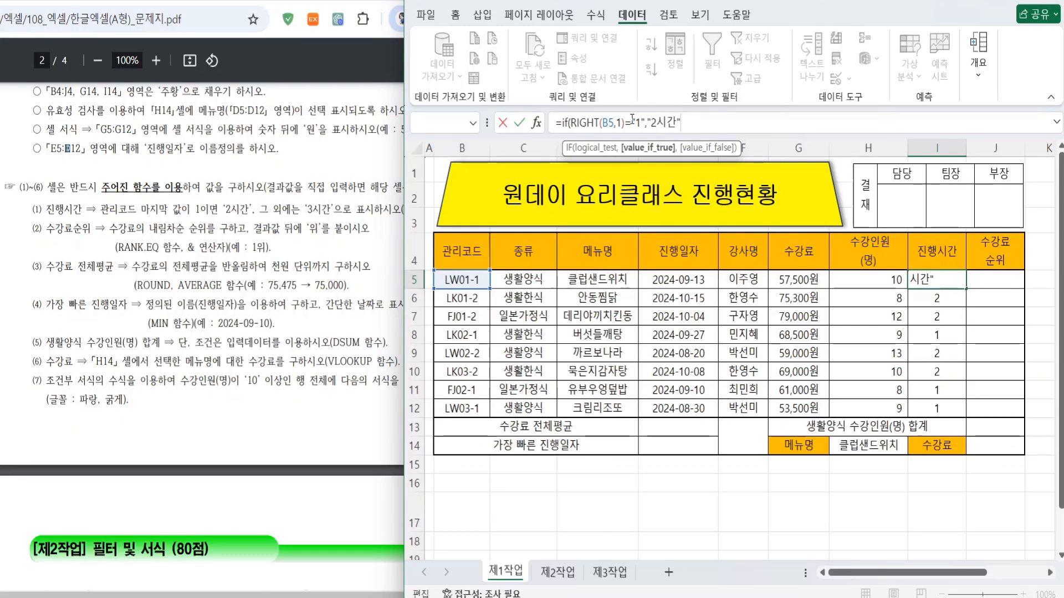
pyautogui.write(',"')
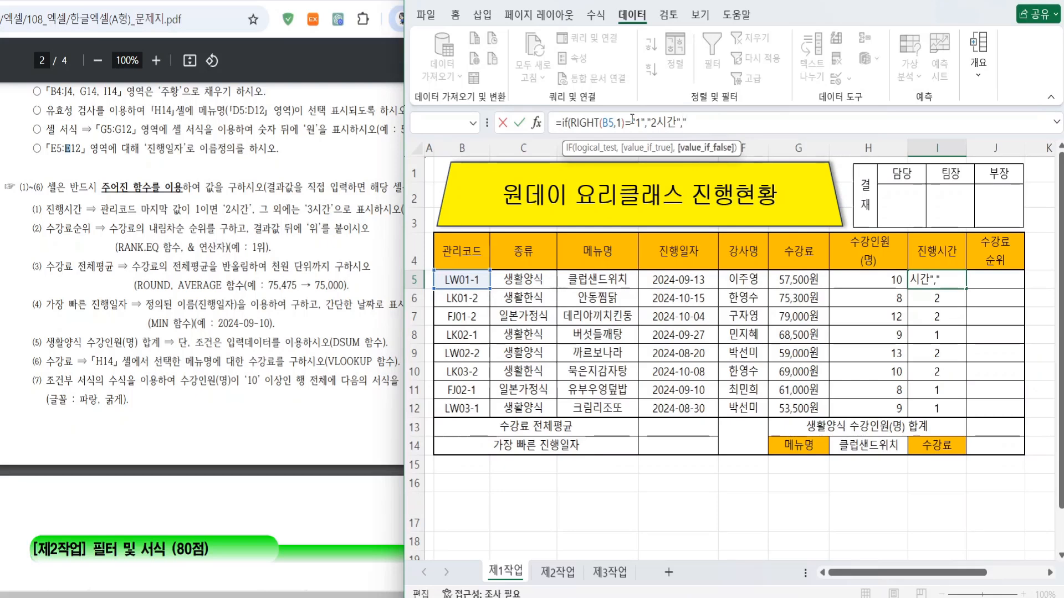
pyautogui.write('3시간"')
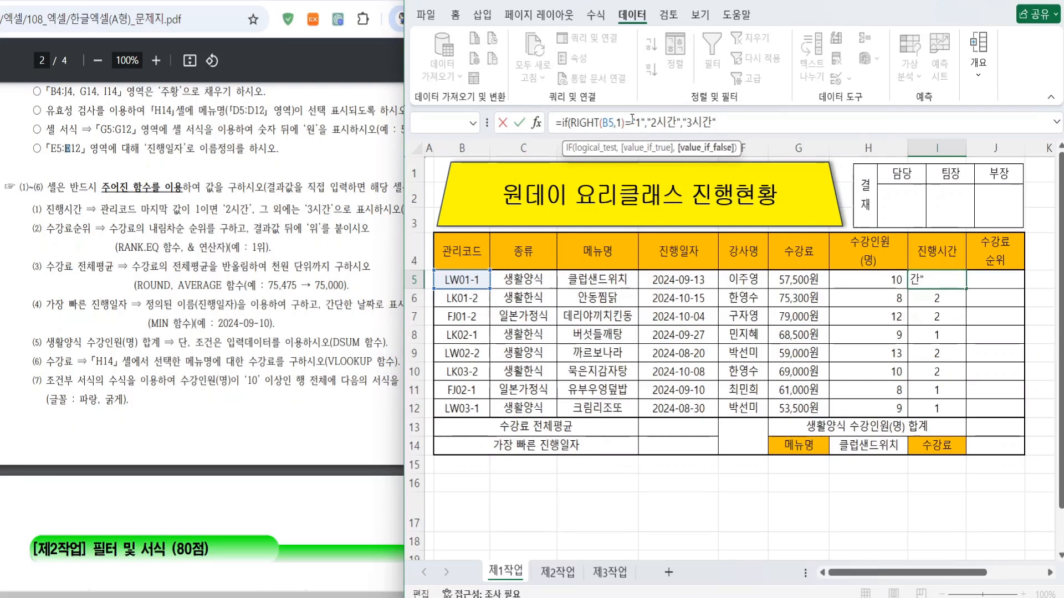
pyautogui.write(')')
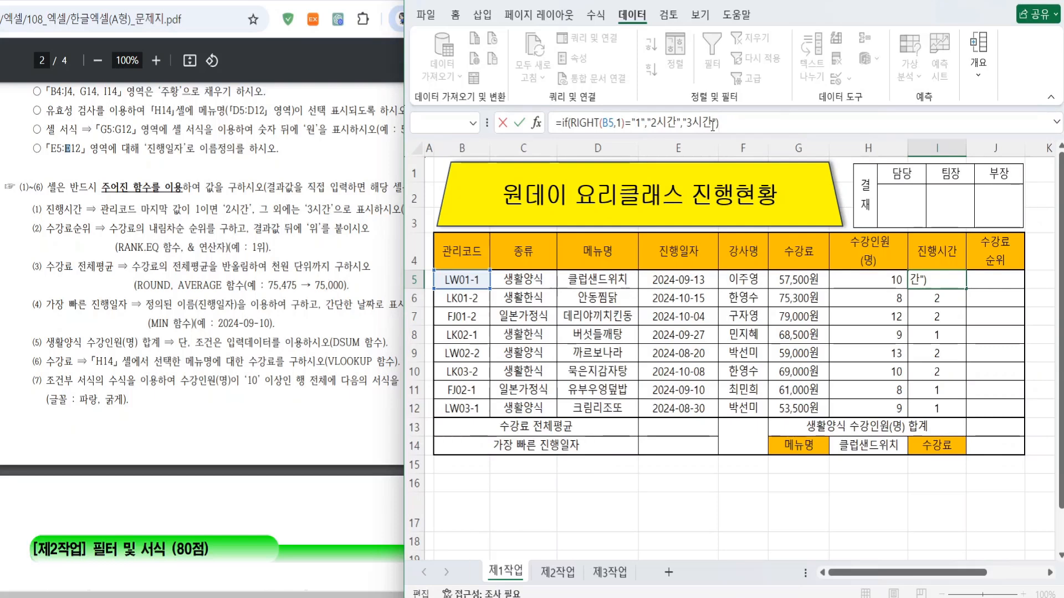
pyautogui.press('Return')
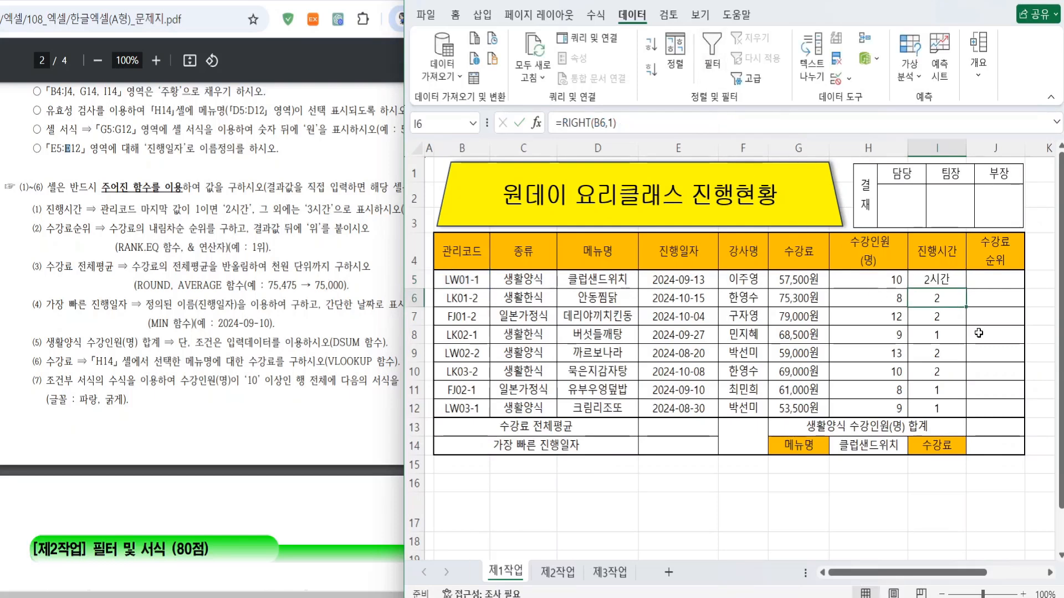
pyautogui.click(945, 279)
pyautogui.moveTo(966, 289); pyautogui.dragTo(967, 414)
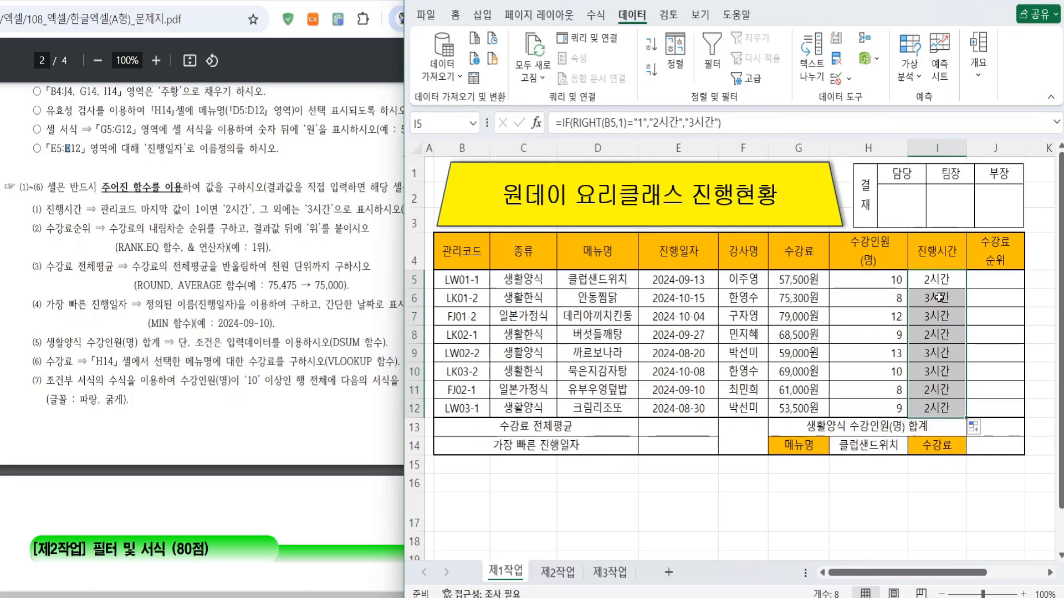
# Examine instruction (2) for 수강료순위 in the exam PDF, including its required function, operator and example result
pyautogui.moveTo(941, 282); pyautogui.dragTo(942, 301)
pyautogui.click(943, 284)
pyautogui.click(997, 280)
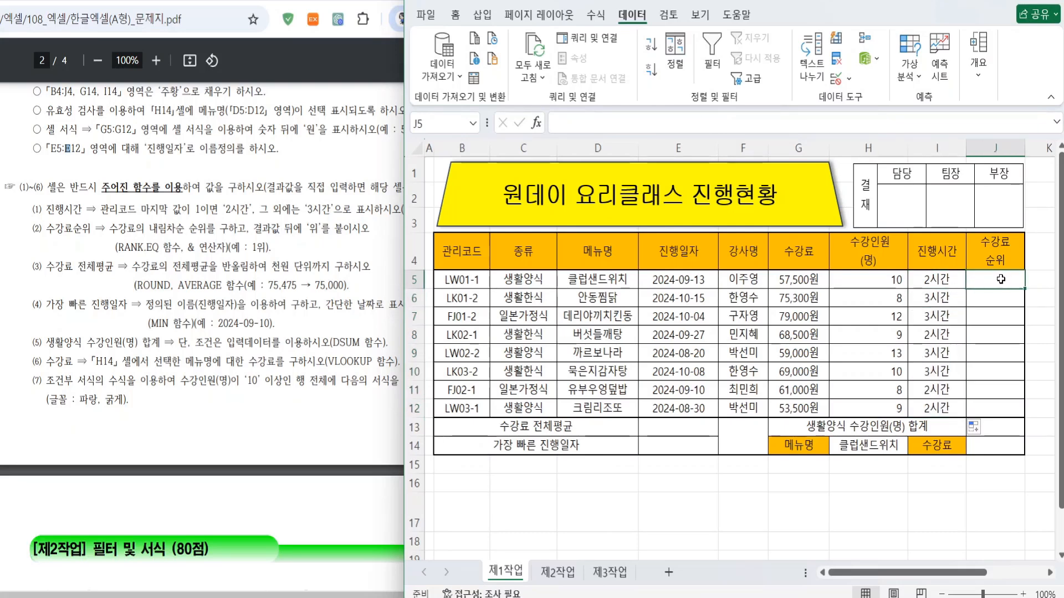
pyautogui.click(118, 242)
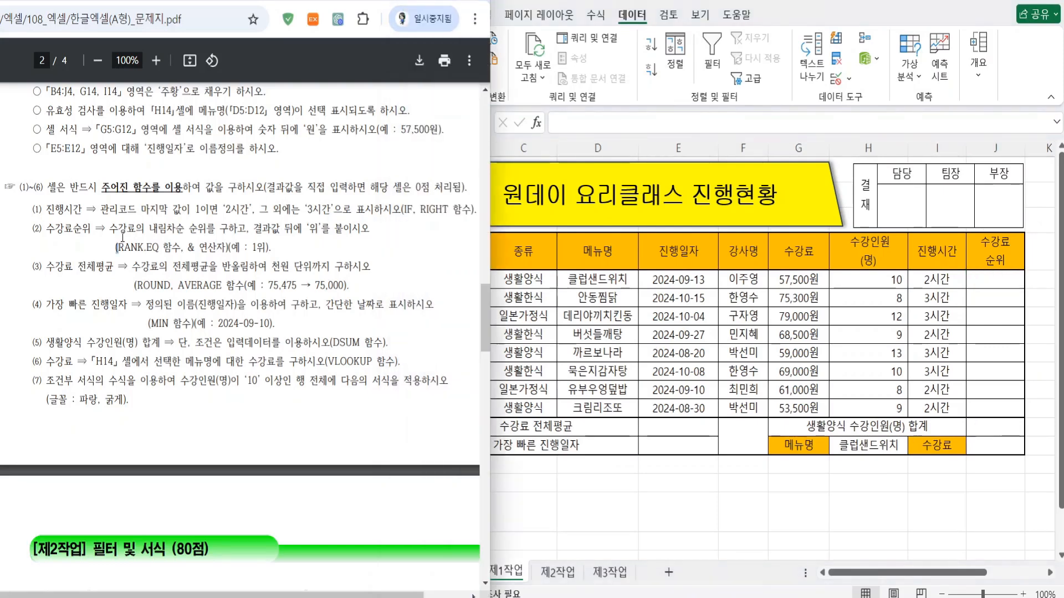
pyautogui.moveTo(45, 236); pyautogui.dragTo(388, 235)
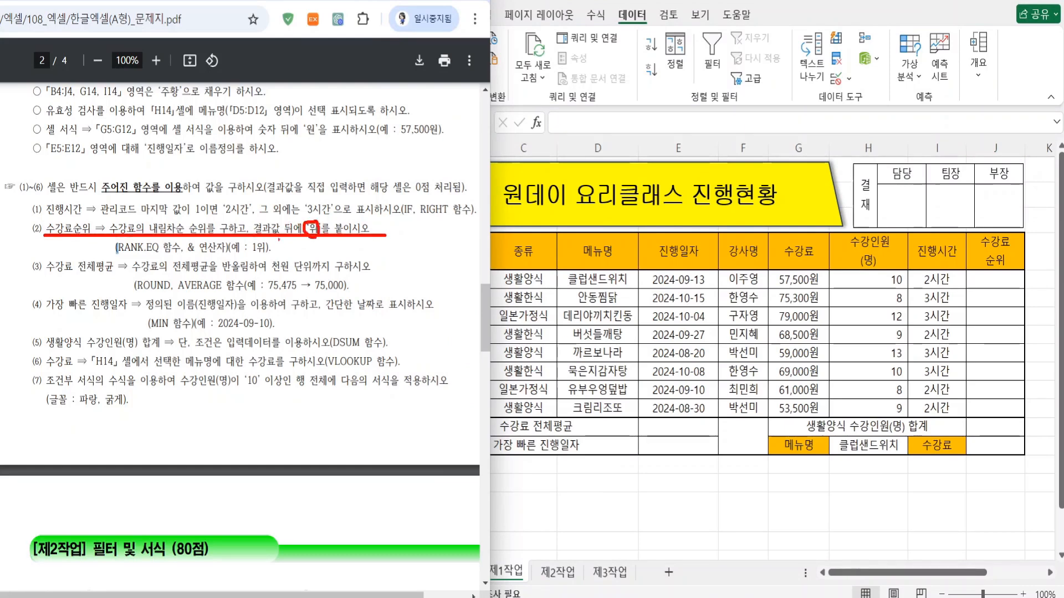
pyautogui.moveTo(97, 257); pyautogui.dragTo(280, 255)
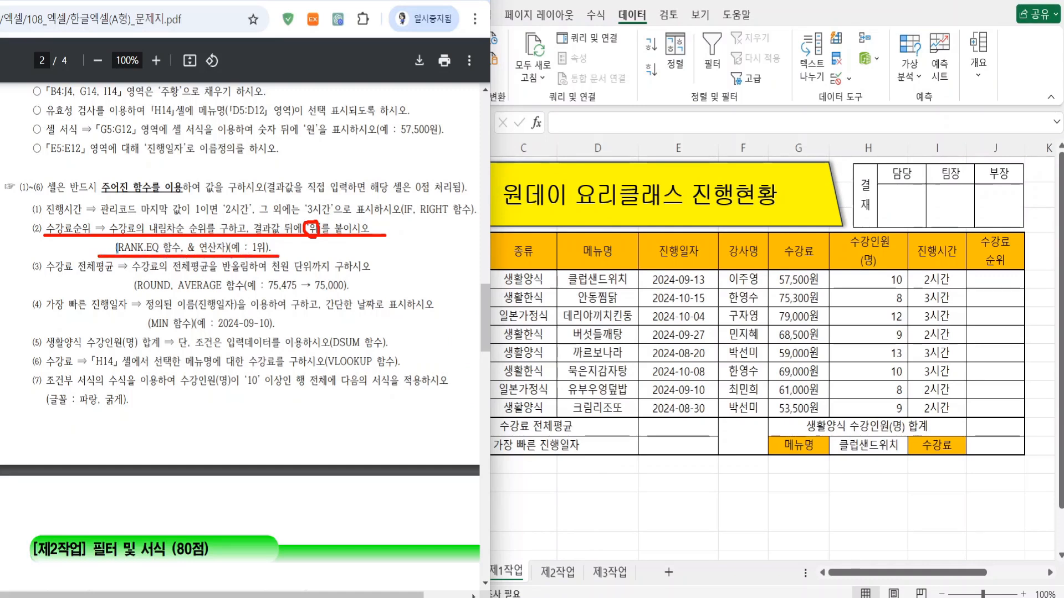
pyautogui.moveTo(188, 241); pyautogui.dragTo(273, 252)
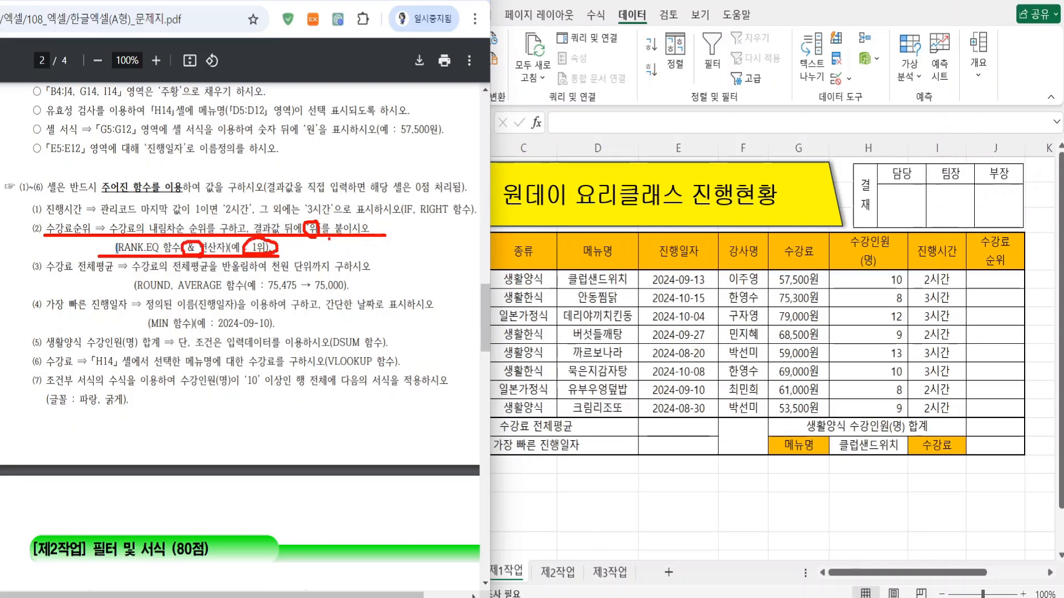
pyautogui.press('Escape')
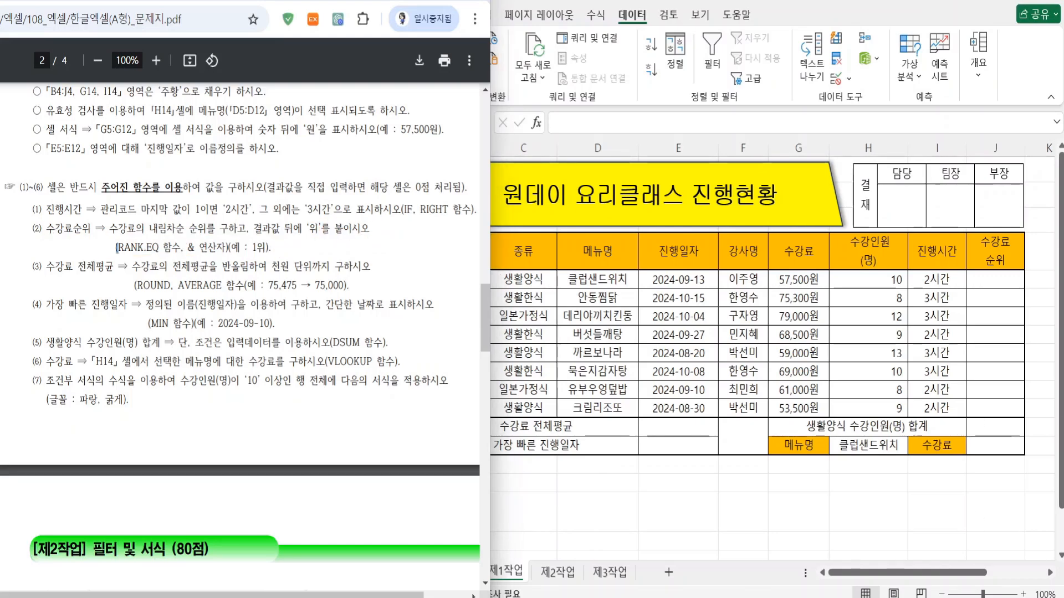
# Enter the formula =RANK.EQ(G5,G5:G12,0) in J5 of the Excel sheet to rank the 수강료 in descending order
pyautogui.click(1017, 284)
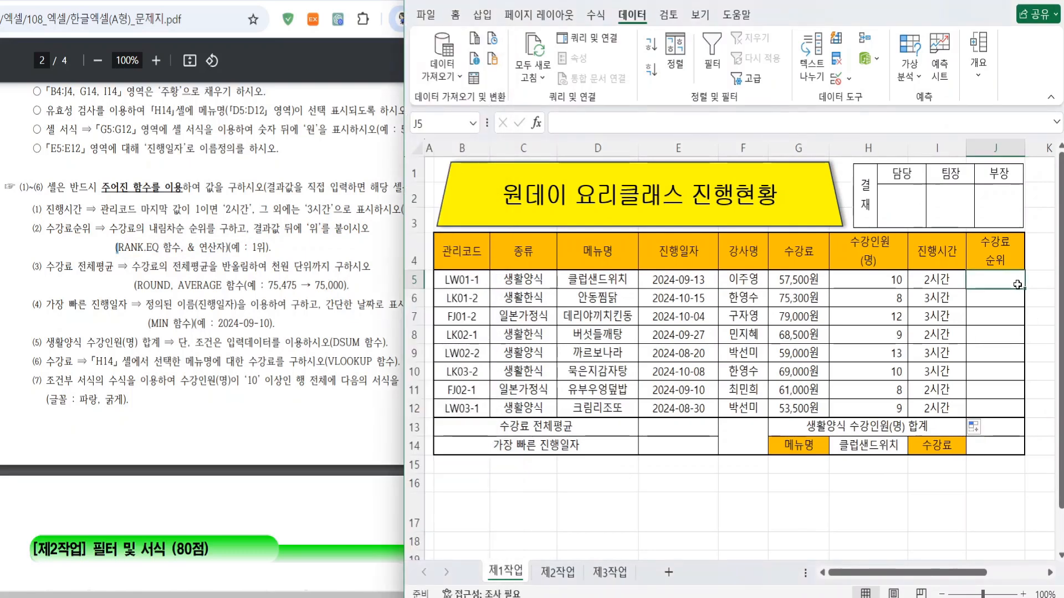
pyautogui.write('=')
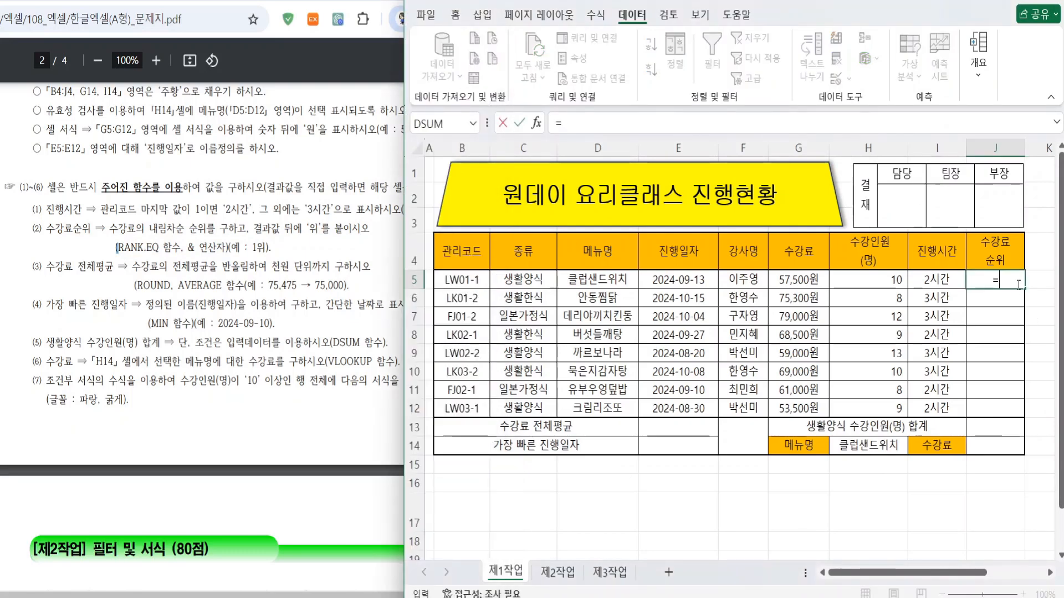
pyautogui.write('rank.')
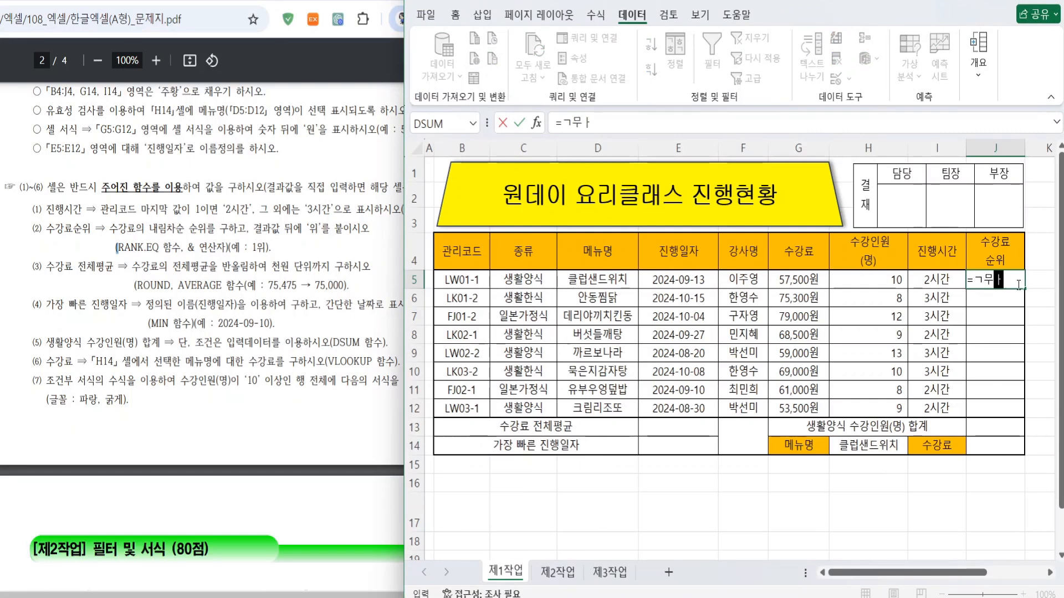
pyautogui.write('eq')
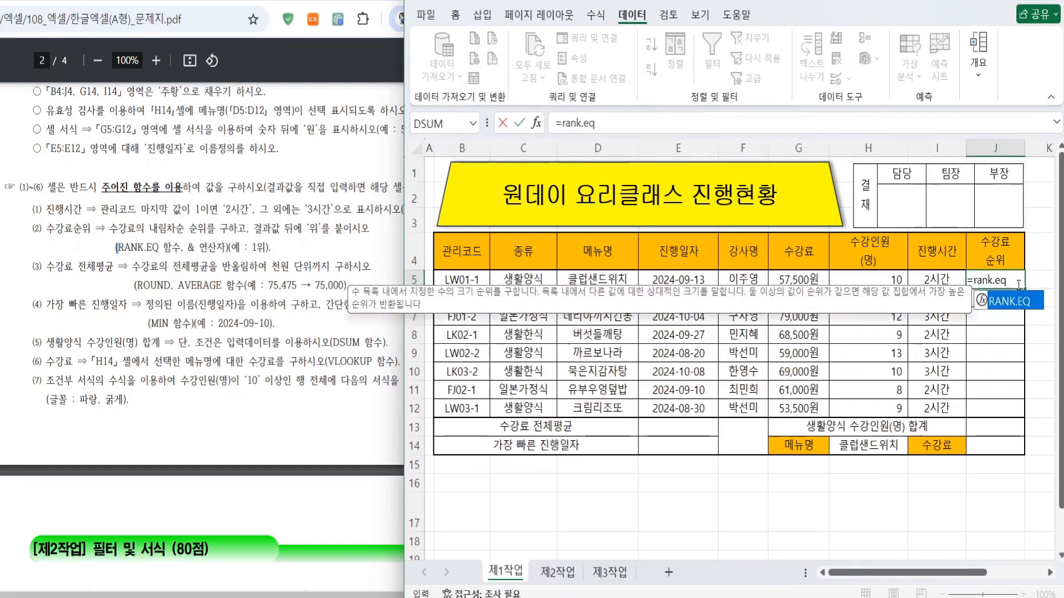
pyautogui.write('(')
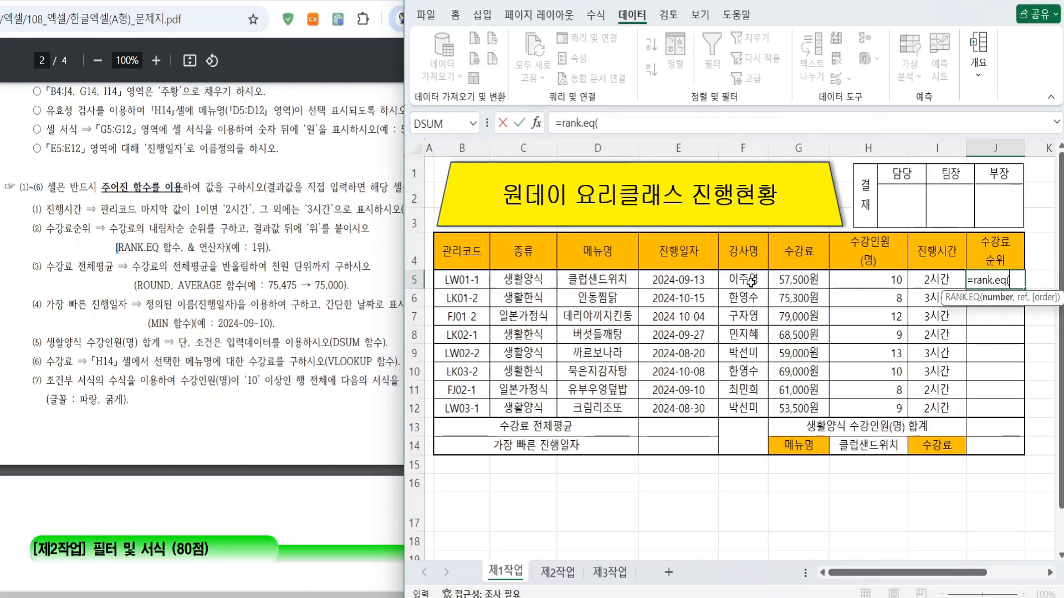
pyautogui.click(796, 281)
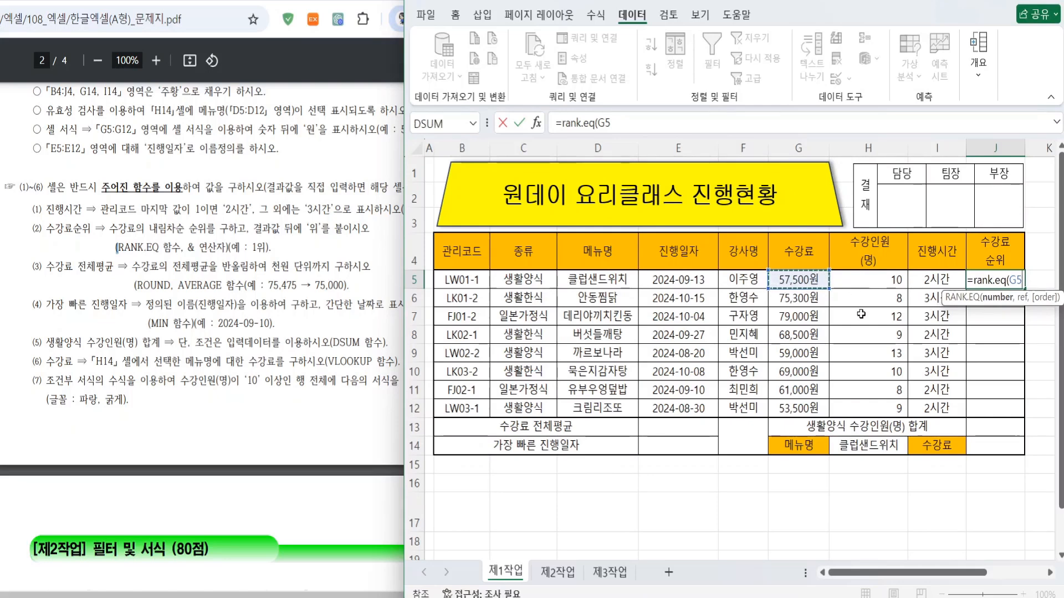
pyautogui.write(',')
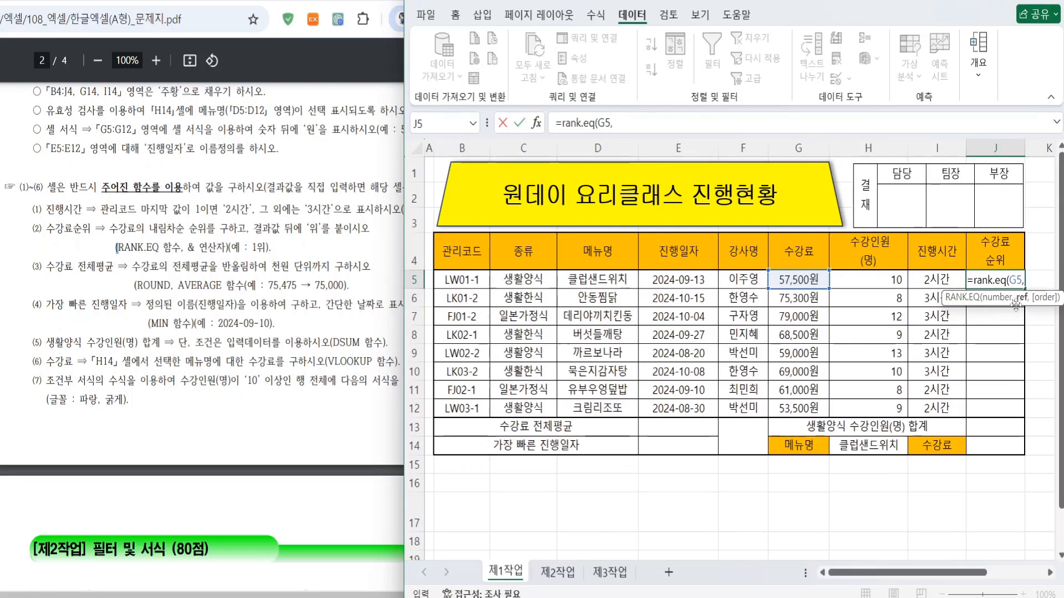
pyautogui.moveTo(795, 282); pyautogui.dragTo(795, 308)
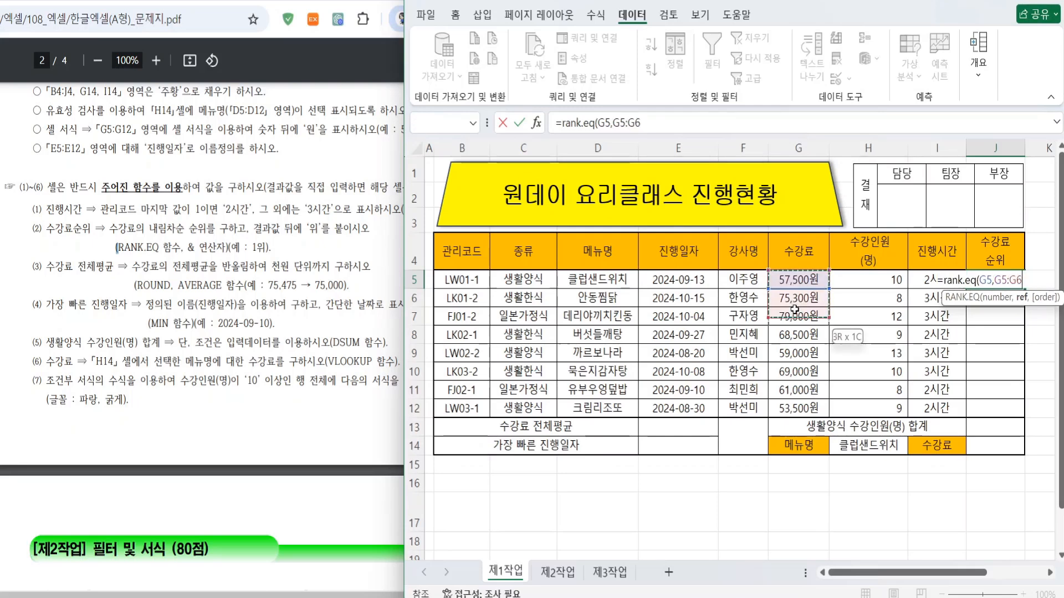
pyautogui.moveTo(794, 373); pyautogui.dragTo(793, 409)
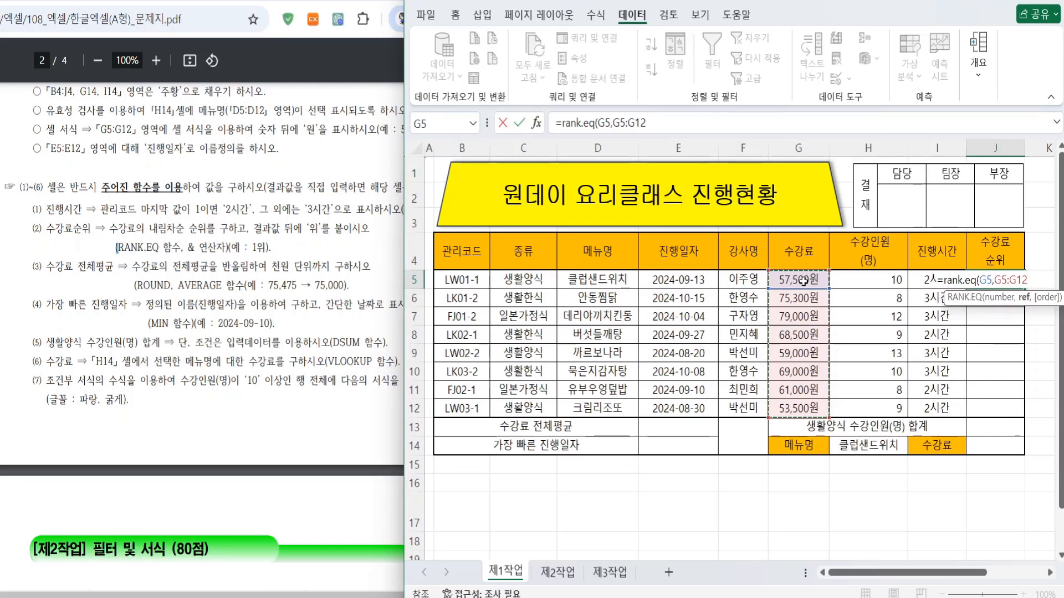
pyautogui.write(',')
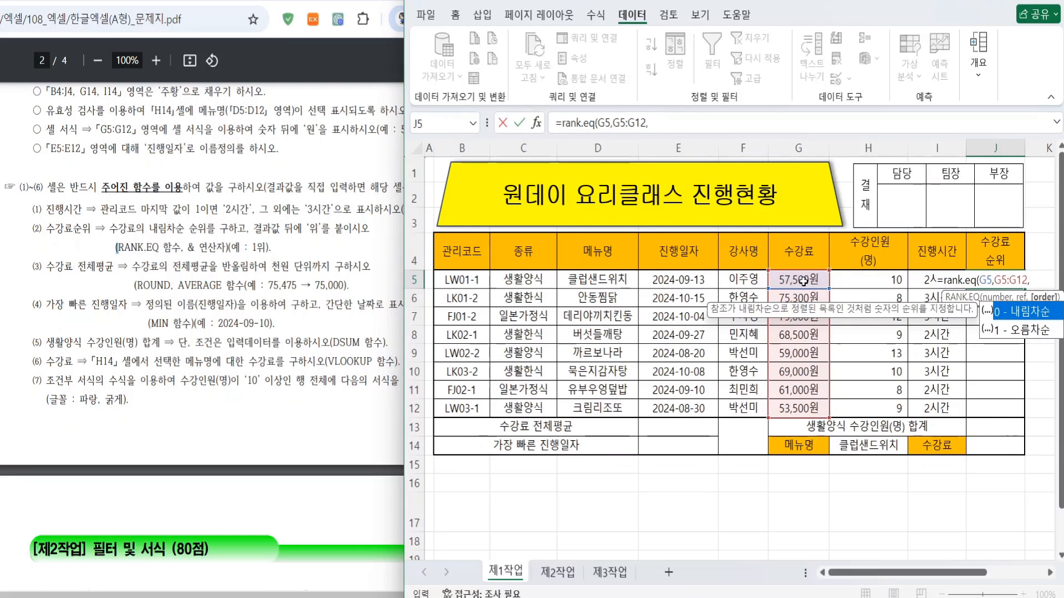
pyautogui.write('0)')
pyautogui.press('Return')
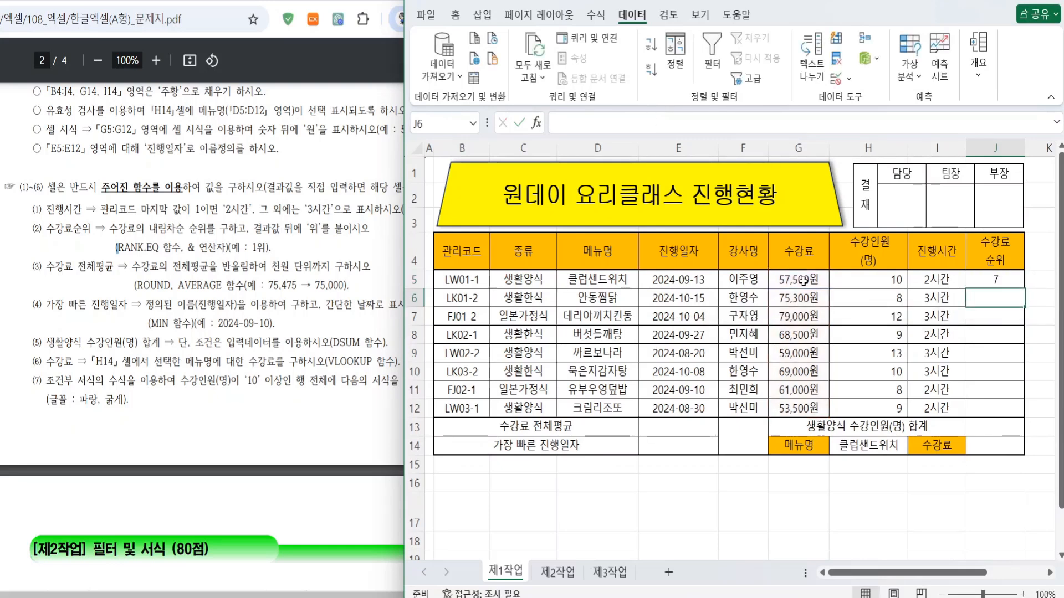
# Fill the RANK.EQ formula from J5 down to J12
pyautogui.click(1007, 281)
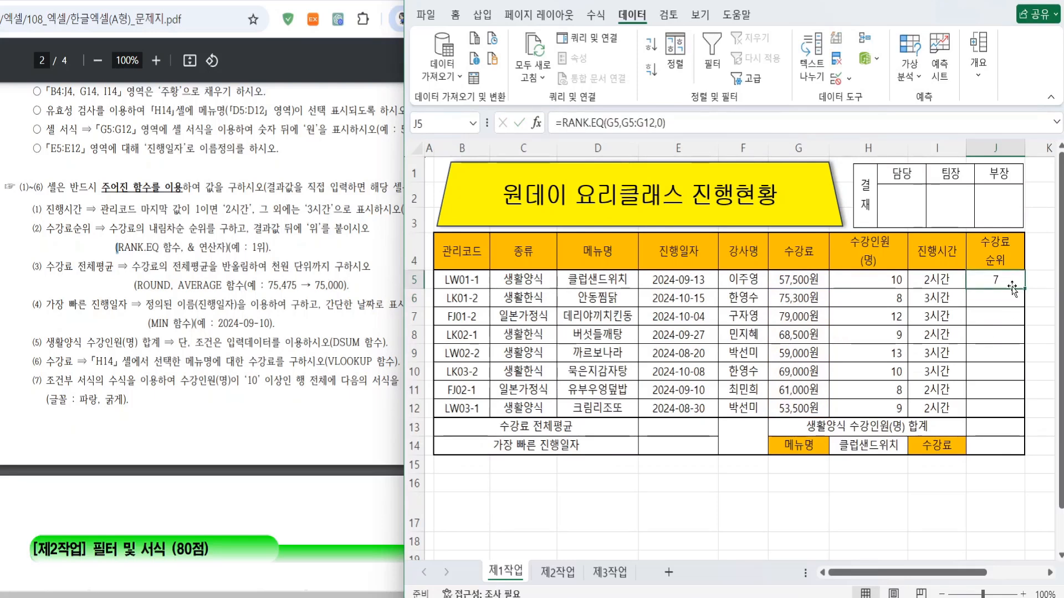
pyautogui.moveTo(1023, 288); pyautogui.dragTo(1032, 414)
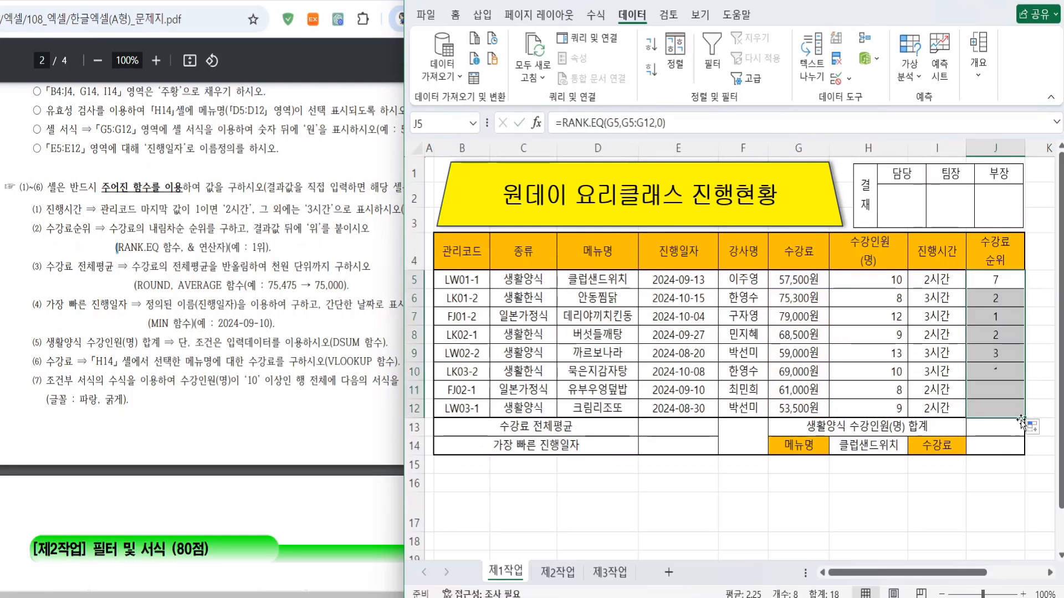
pyautogui.click(700, 119)
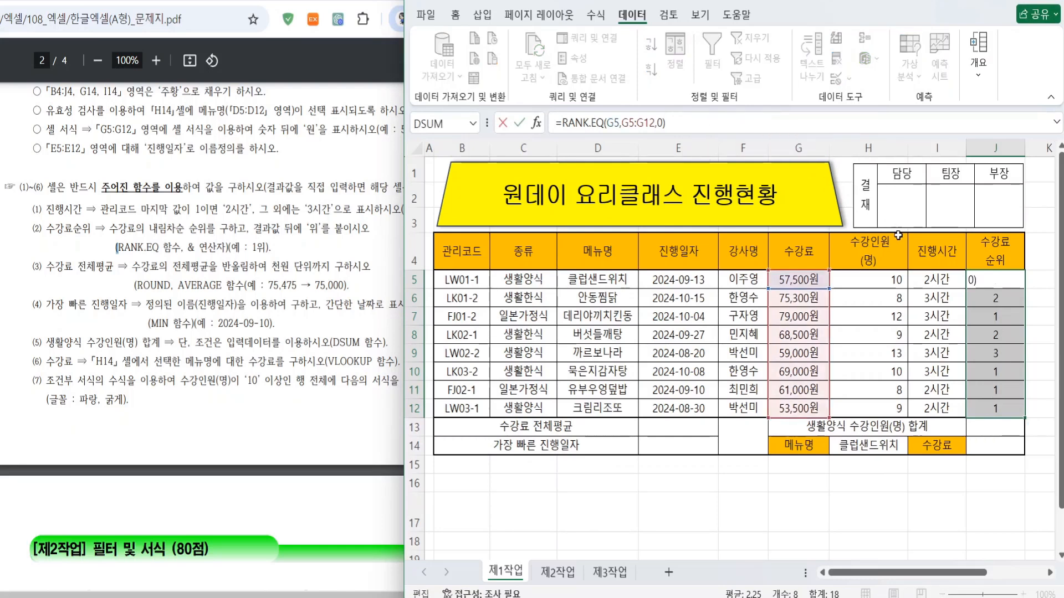
pyautogui.press('Escape')
# Append &"위" to the end of the RANK.EQ formula in J5
pyautogui.click(1009, 282)
pyautogui.click(703, 123)
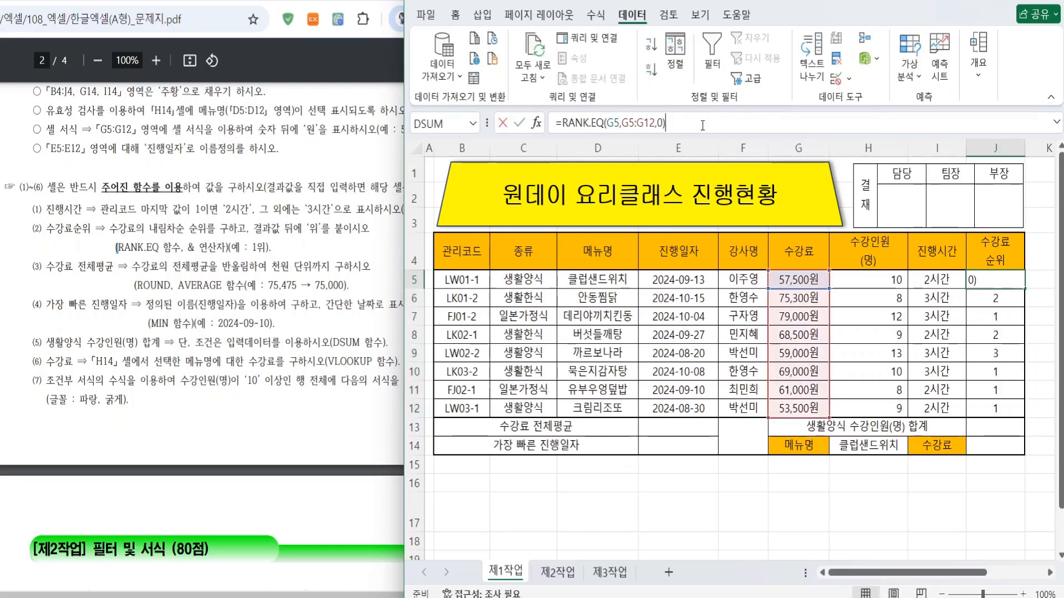
pyautogui.write('&')
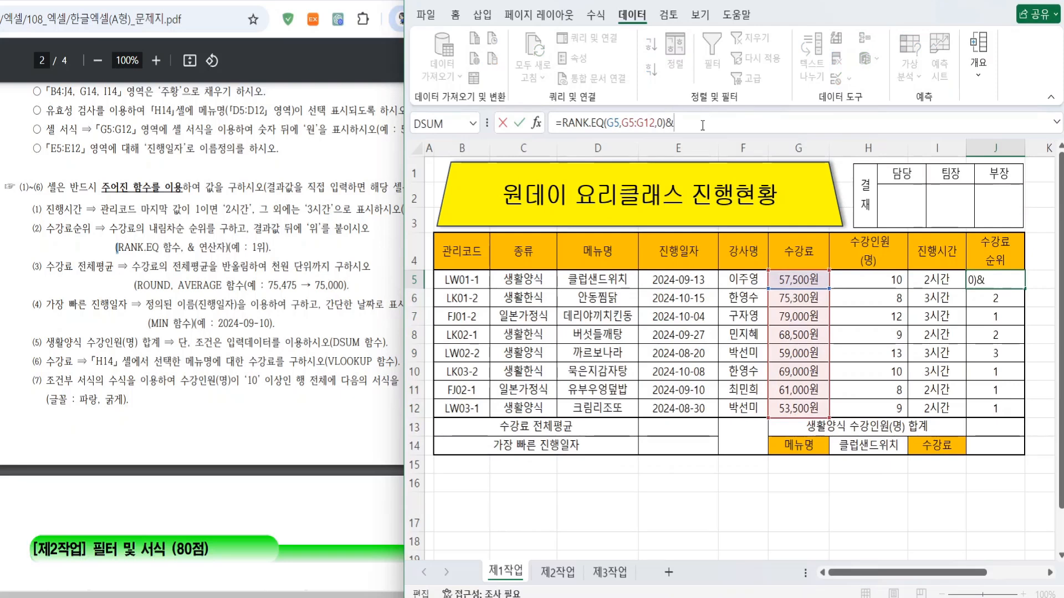
pyautogui.write('"dnl')
pyautogui.press('BackSpace')
pyautogui.press('BackSpace')
pyautogui.press('BackSpace')
pyautogui.press('Hangul')
pyautogui.write('위"')
pyautogui.press('Return')
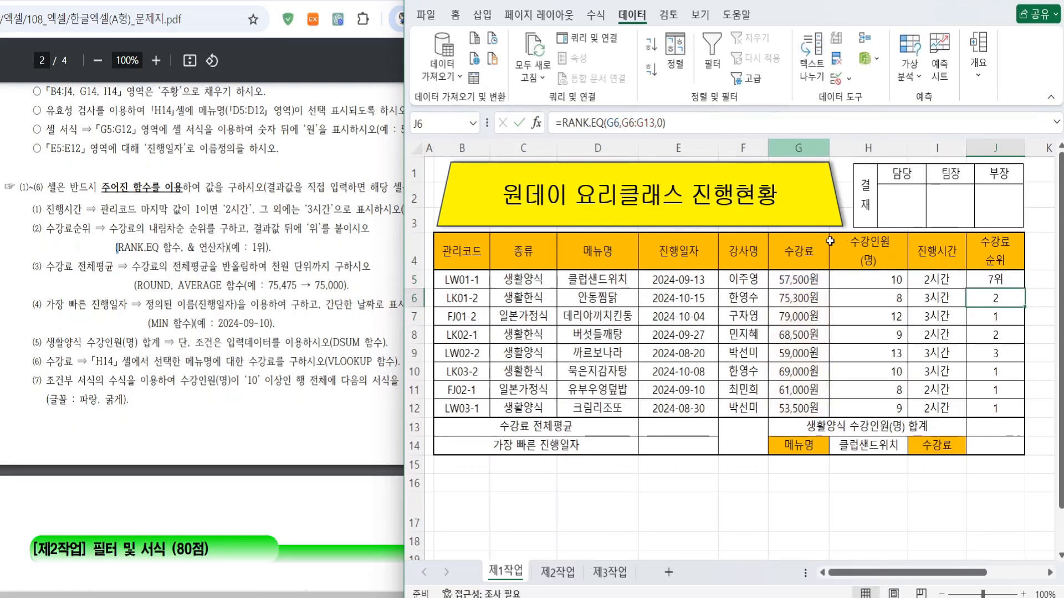
# Fill J5's rank formula with the "위" suffix down to J12 and check it against the 수강료 values in G5:G12
pyautogui.click(1005, 280)
pyautogui.moveTo(1024, 289); pyautogui.dragTo(1028, 410)
pyautogui.click(802, 278)
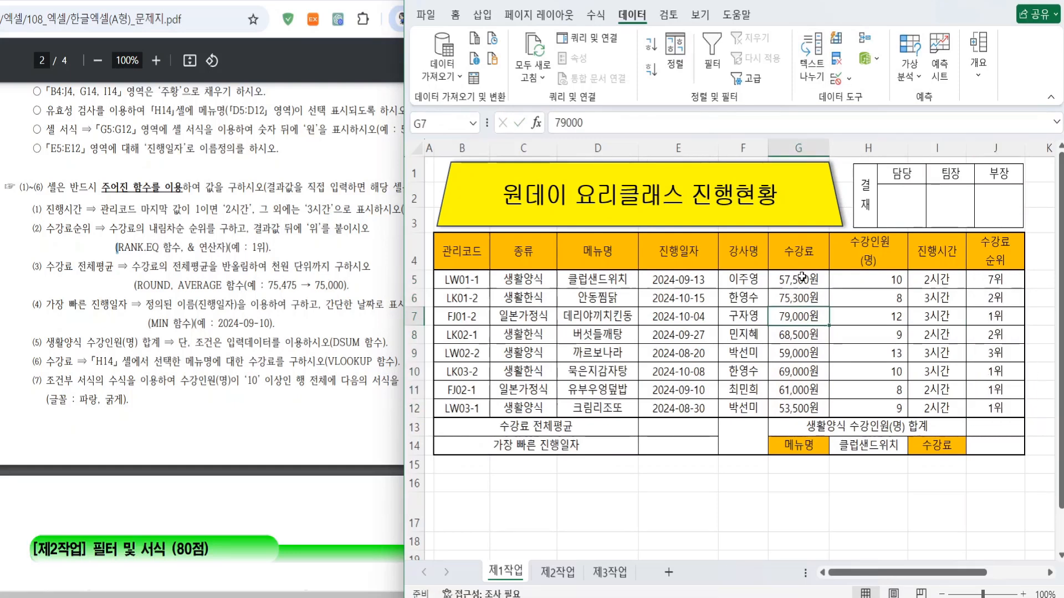
pyautogui.moveTo(802, 278); pyautogui.dragTo(801, 407)
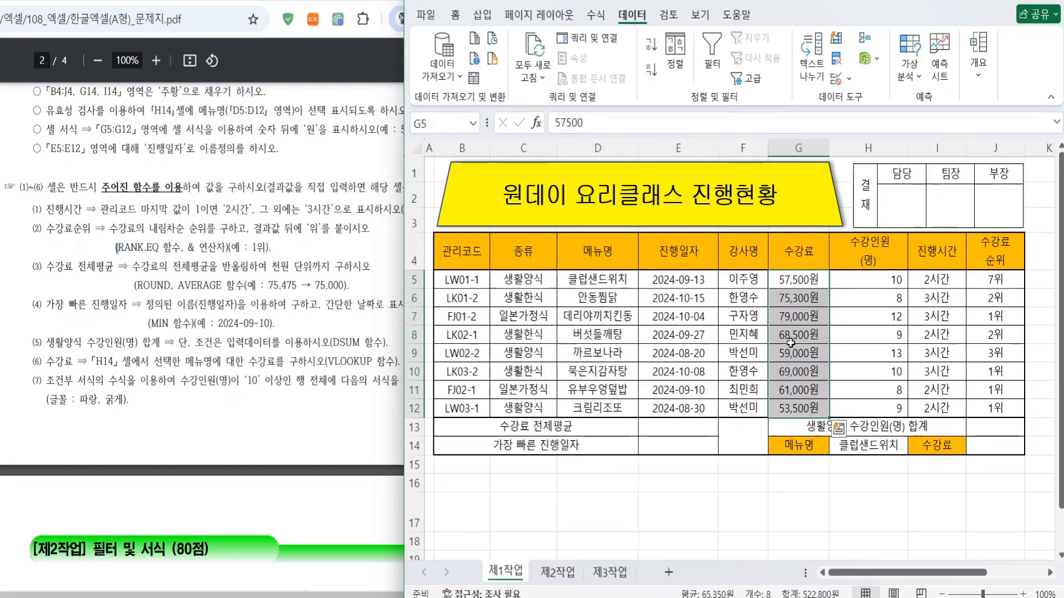
pyautogui.click(999, 279)
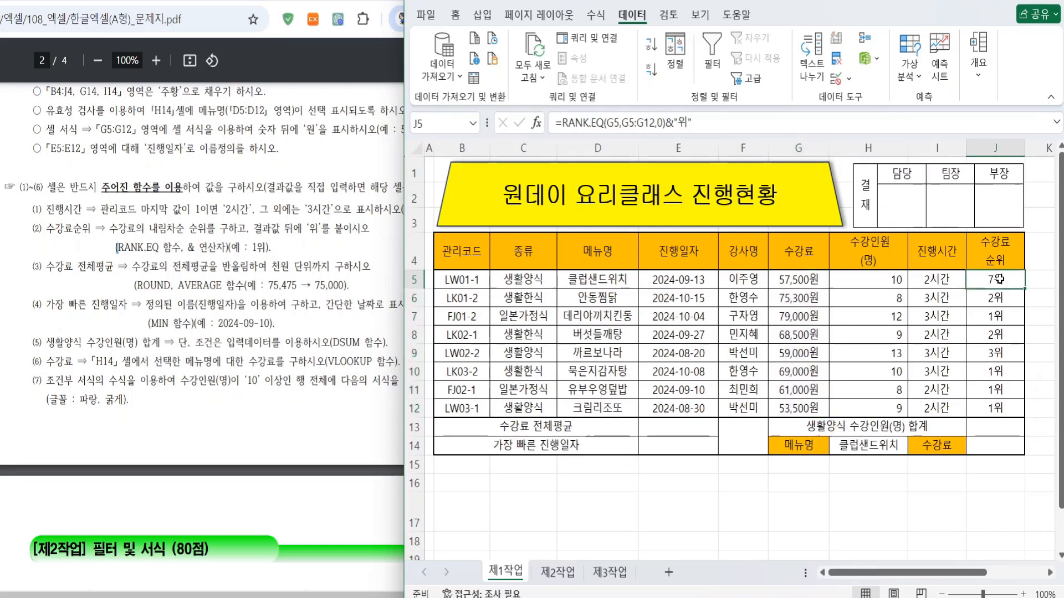
pyautogui.click(621, 122)
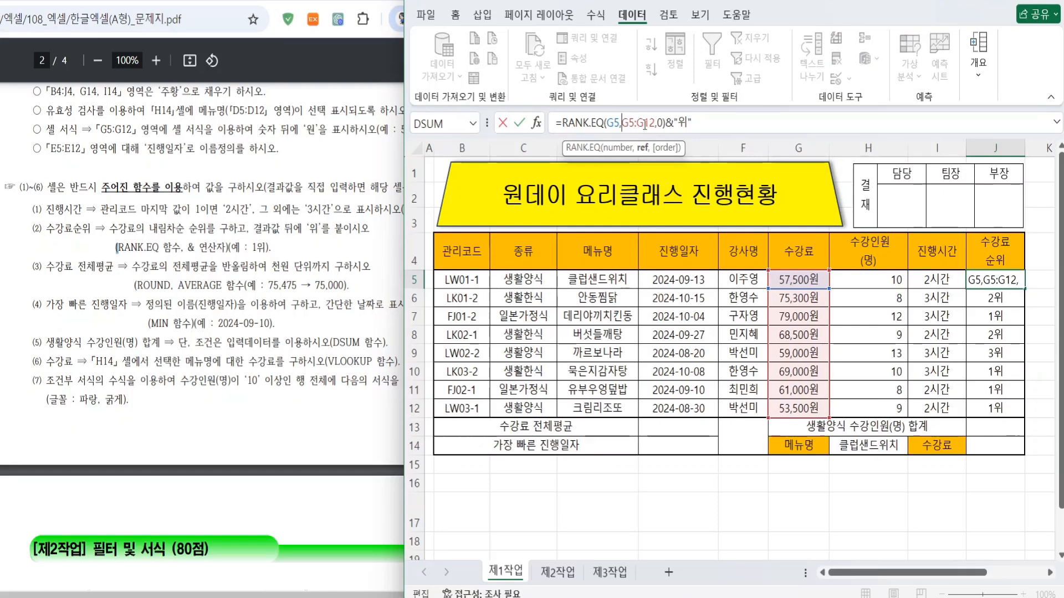
pyautogui.click(992, 298)
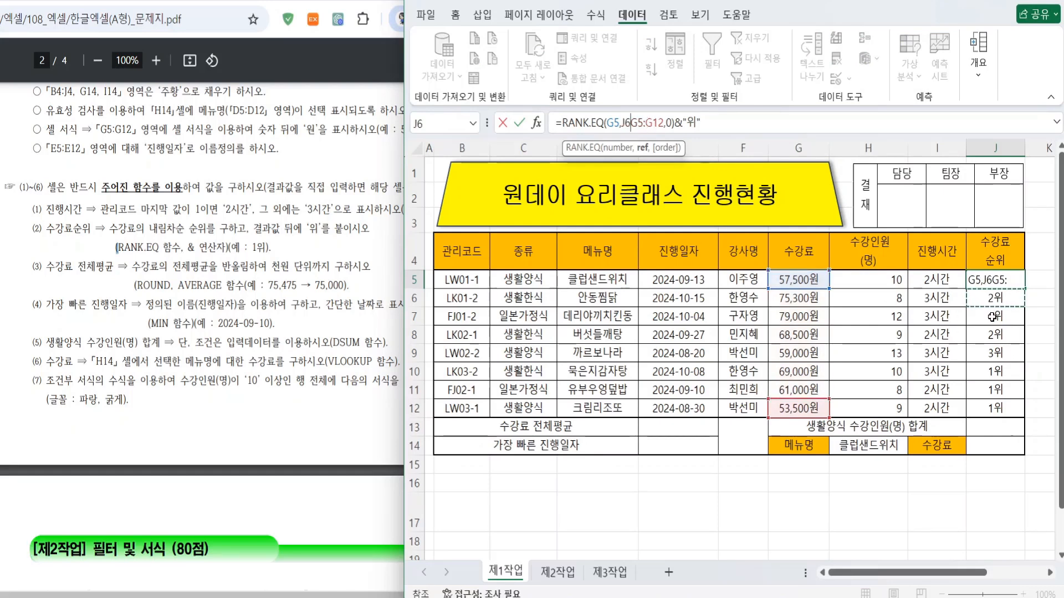
pyautogui.click(1013, 355)
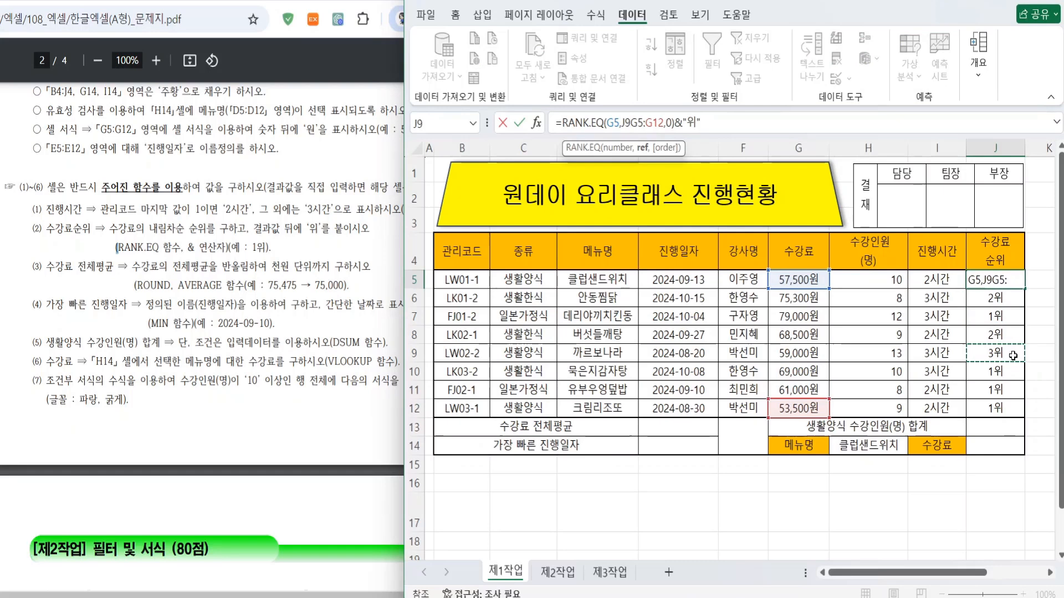
pyautogui.press('BackSpace')
pyautogui.press('BackSpace')
pyautogui.hotkey('ctrl', 'Return')
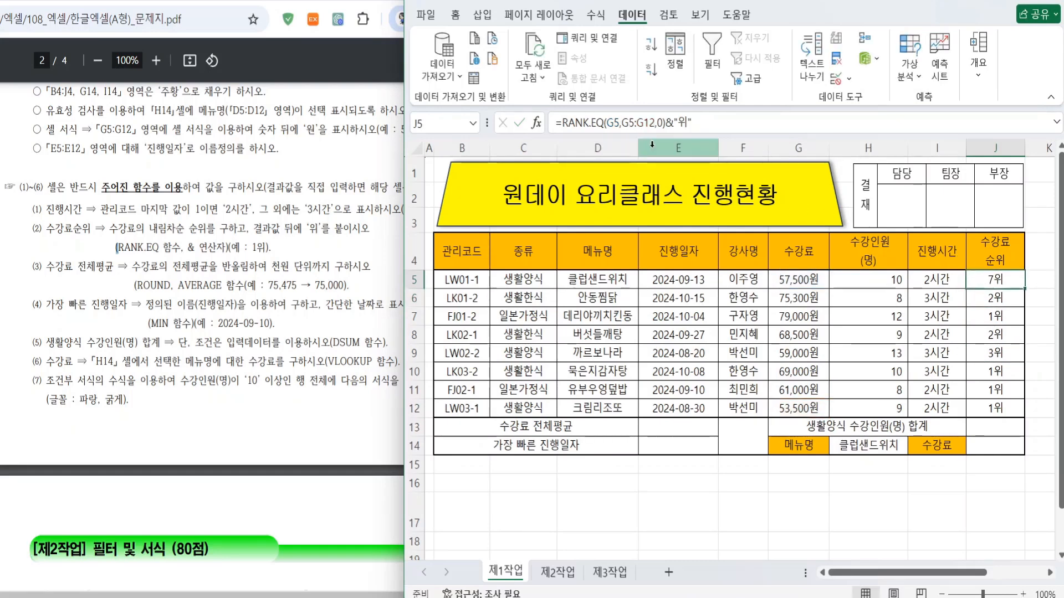
# Make the rank range in J5's RANK.EQ formula absolute as $G$5:$G$12 and fill the formula down to J12
pyautogui.click(623, 120)
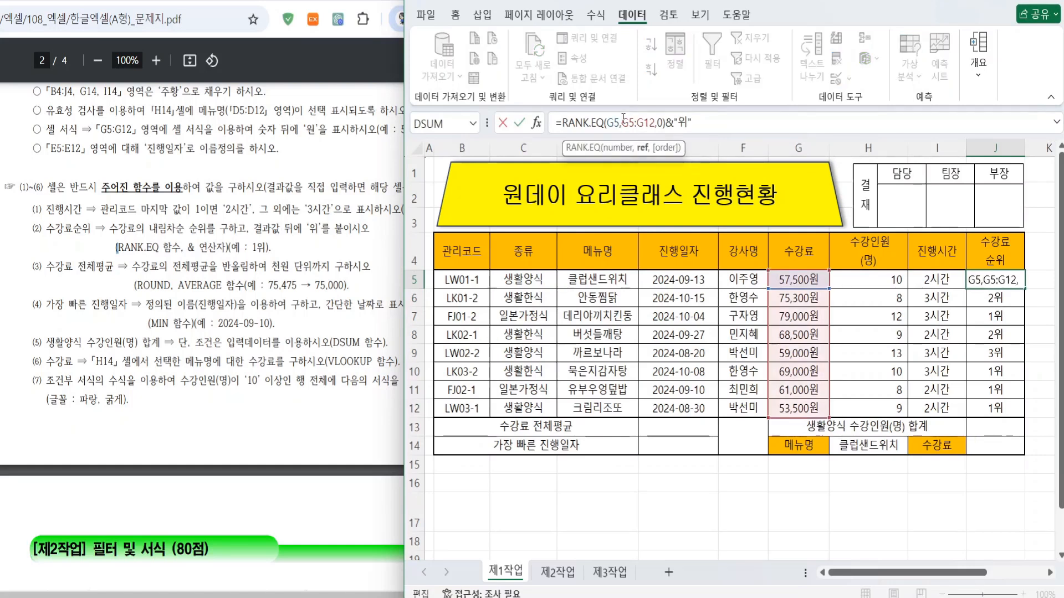
pyautogui.press('F4')
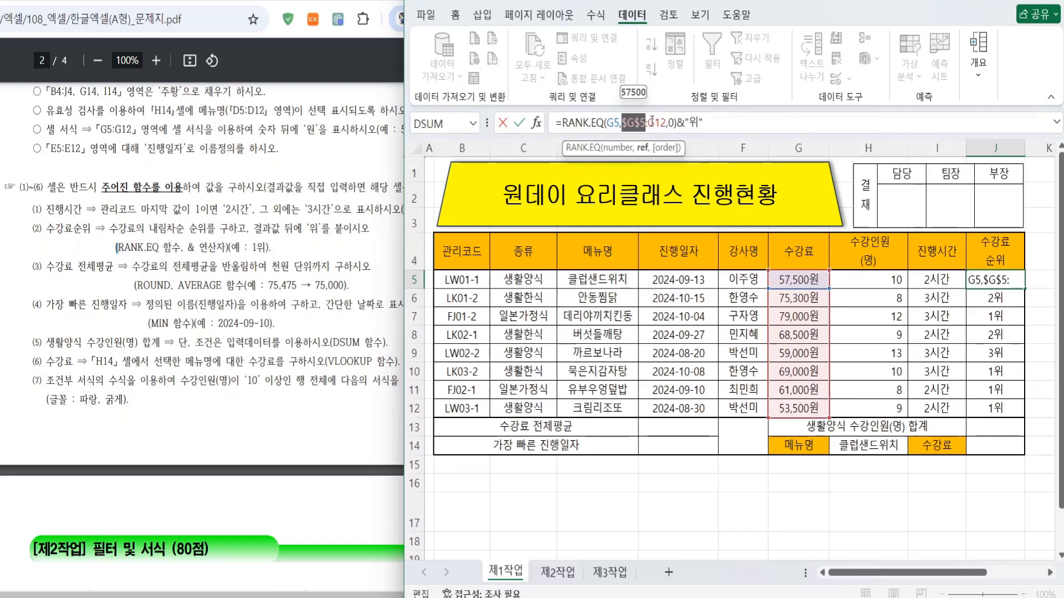
pyautogui.click(650, 122)
pyautogui.write('4')
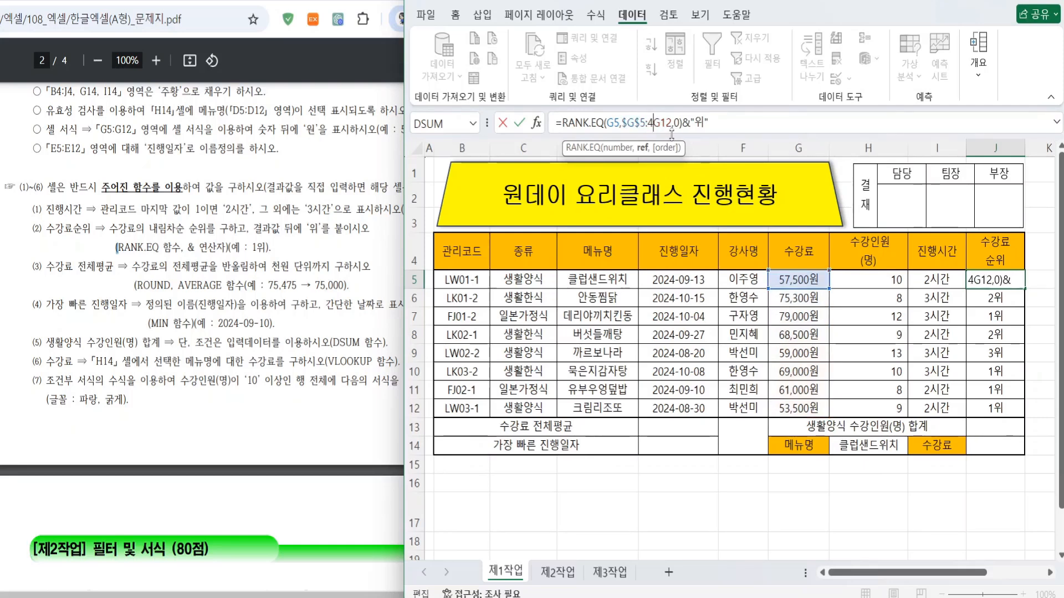
pyautogui.press('BackSpace')
pyautogui.press('F4')
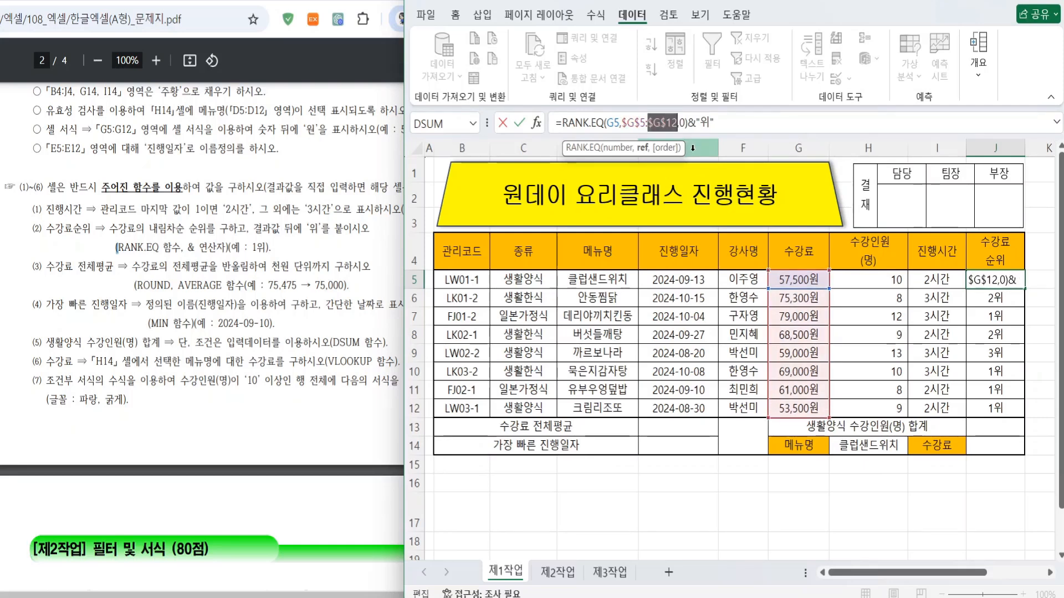
pyautogui.click(645, 123)
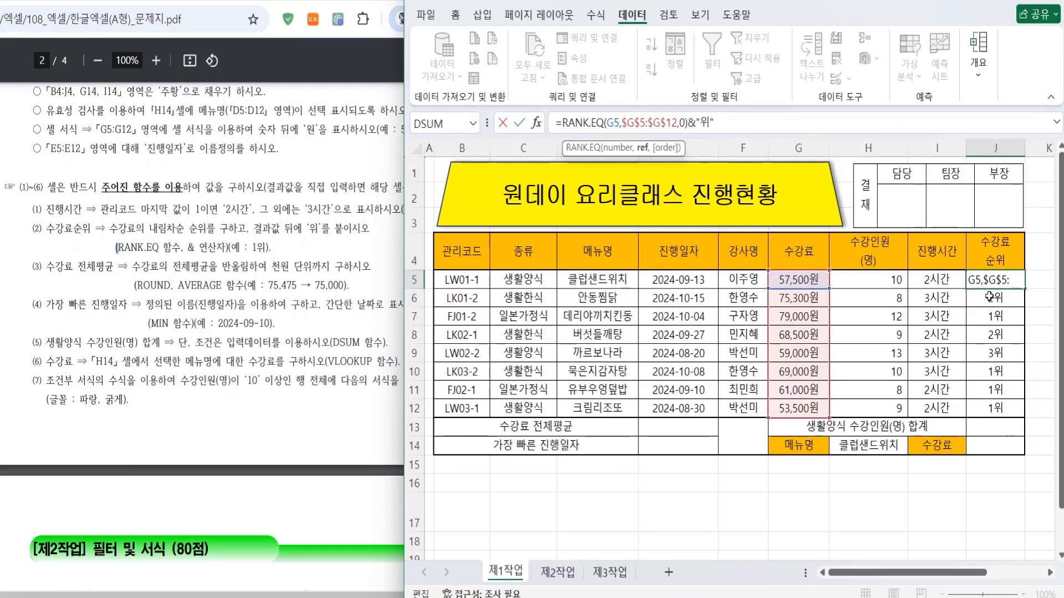
pyautogui.press('Return')
pyautogui.click(1018, 282)
pyautogui.moveTo(1025, 289); pyautogui.dragTo(1025, 417)
# Check each 수강료순위 result in J5:J12 against the 수강료 values
pyautogui.click(991, 318)
pyautogui.click(985, 336)
pyautogui.click(985, 354)
pyautogui.click(987, 372)
pyautogui.click(988, 388)
pyautogui.click(988, 407)
pyautogui.click(997, 281)
pyautogui.click(993, 299)
pyautogui.click(990, 317)
pyautogui.click(985, 338)
pyautogui.click(986, 355)
pyautogui.click(987, 372)
pyautogui.click(988, 390)
pyautogui.click(990, 406)
pyautogui.click(992, 281)
pyautogui.click(988, 298)
pyautogui.click(992, 281)
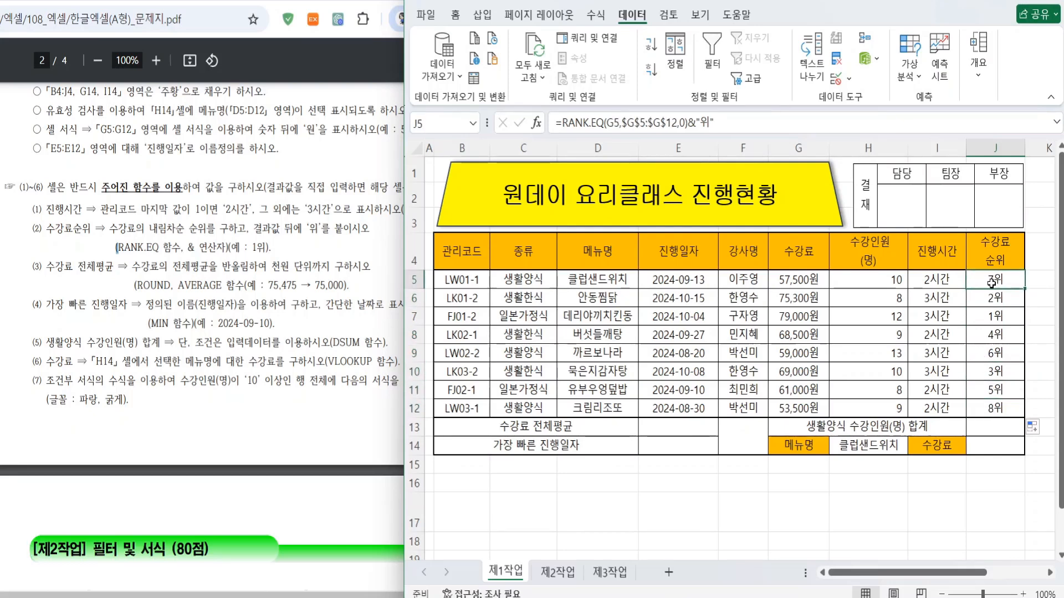
# Following requirement (3) in the exam PDF, enter =AVERAGE(G5:G12) in E13 for the 수강료 전체평균
pyautogui.click(693, 437)
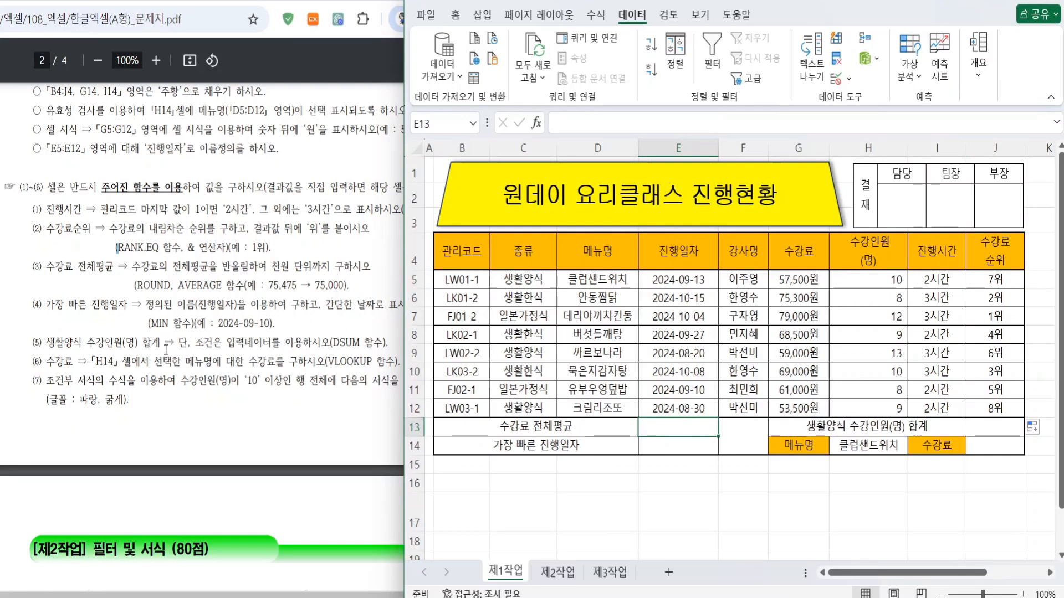
pyautogui.click(104, 272)
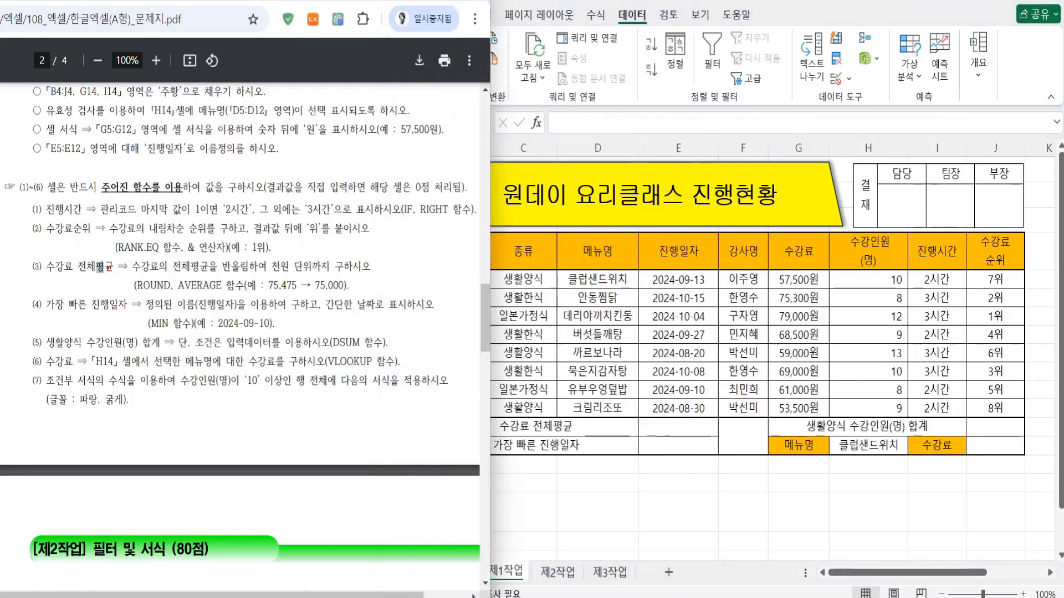
pyautogui.moveTo(143, 277); pyautogui.dragTo(379, 274)
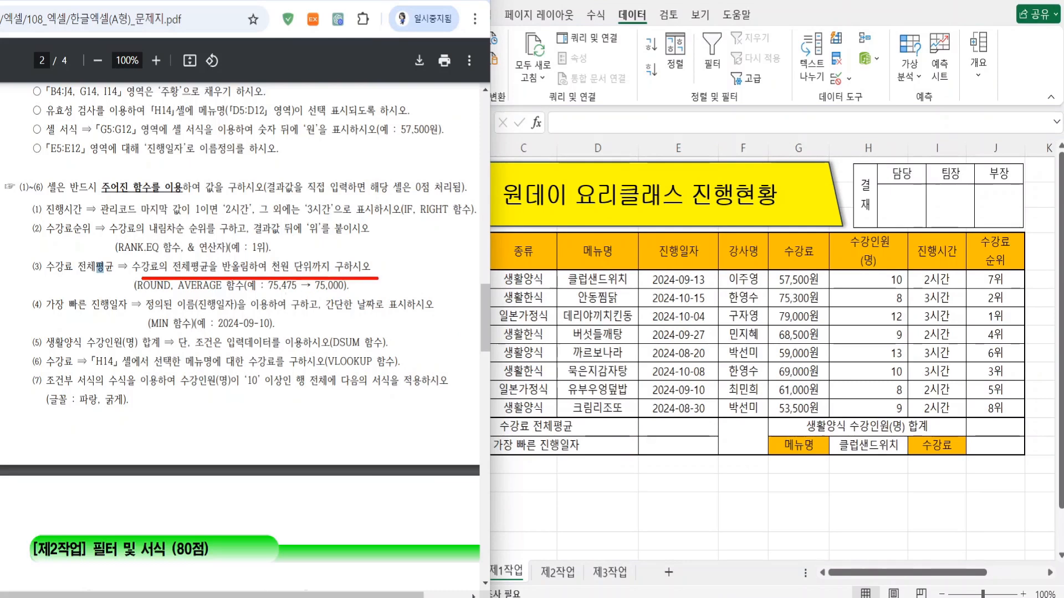
pyautogui.moveTo(135, 297); pyautogui.dragTo(216, 298)
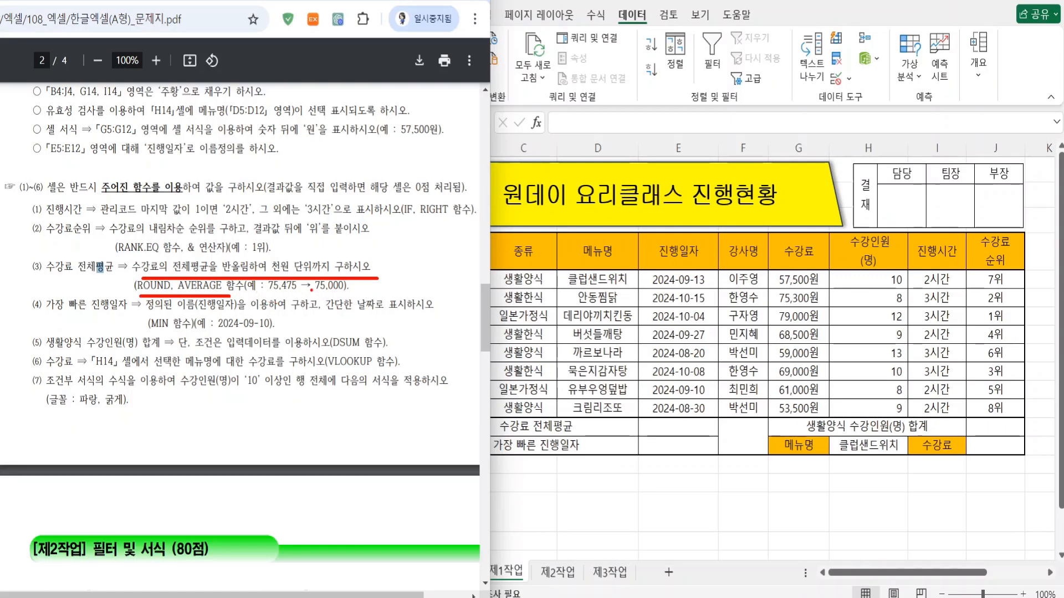
pyautogui.moveTo(252, 292); pyautogui.dragTo(357, 292)
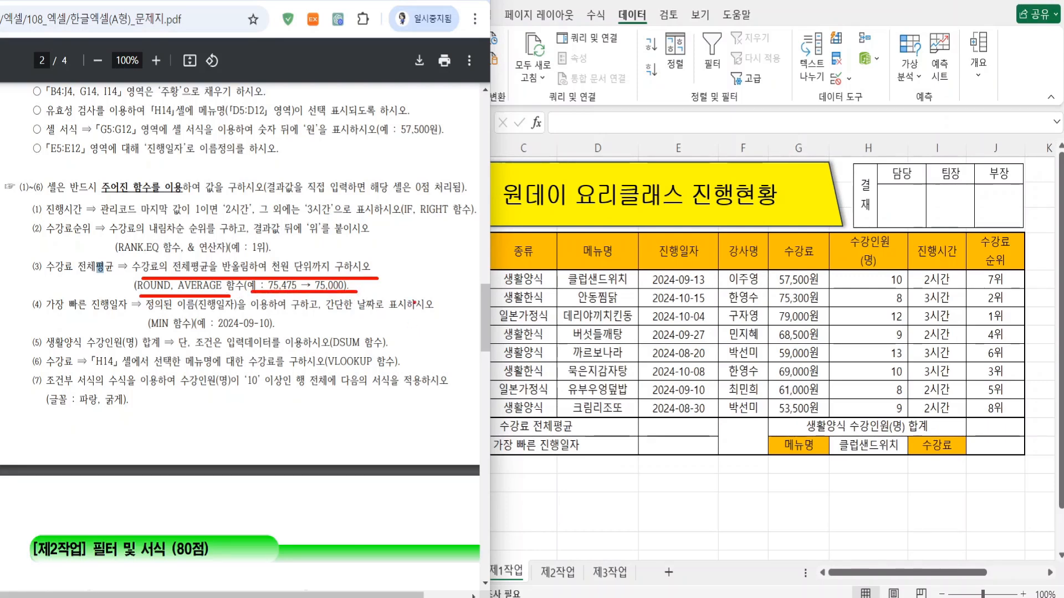
pyautogui.click(637, 435)
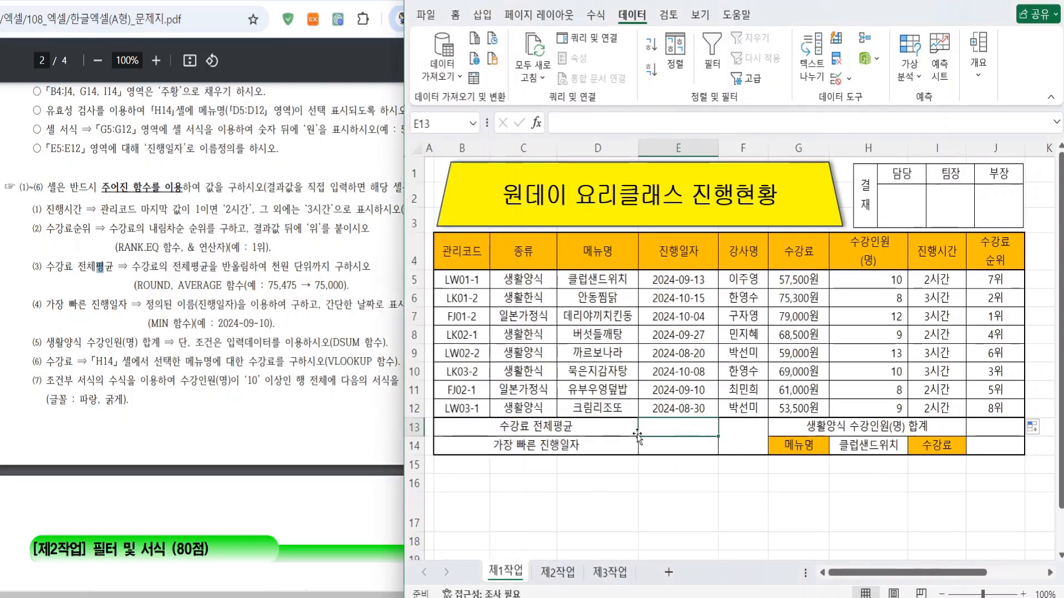
pyautogui.doubleClick(684, 429)
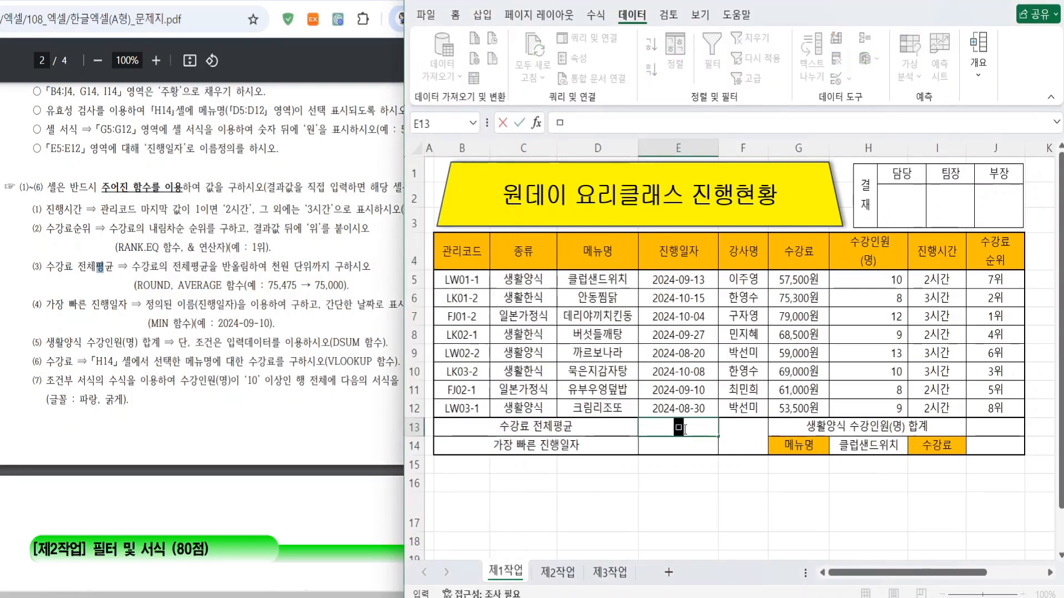
pyautogui.write('=')
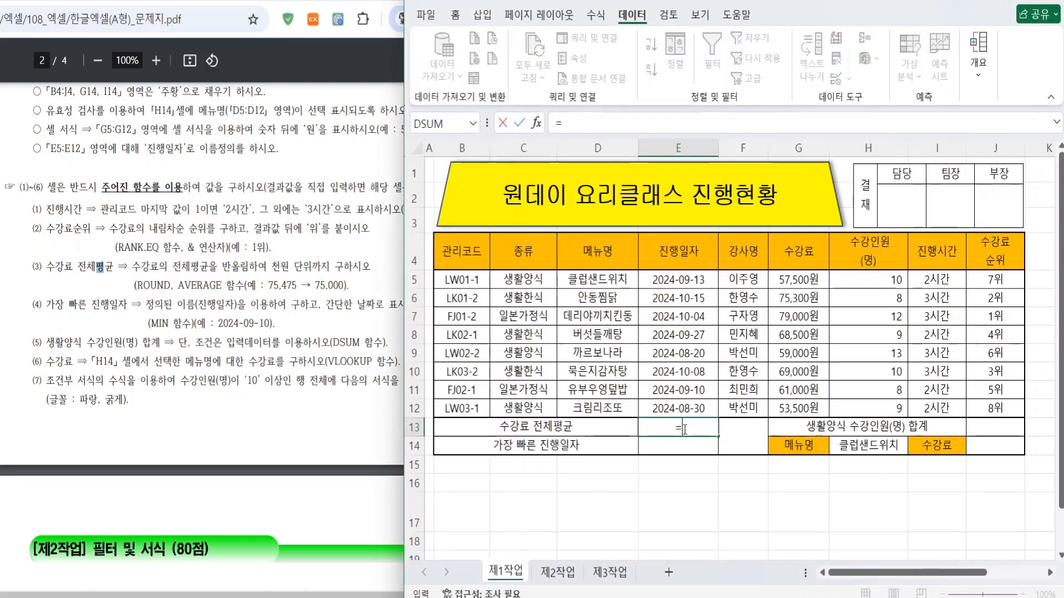
pyautogui.write('ㅁaver')
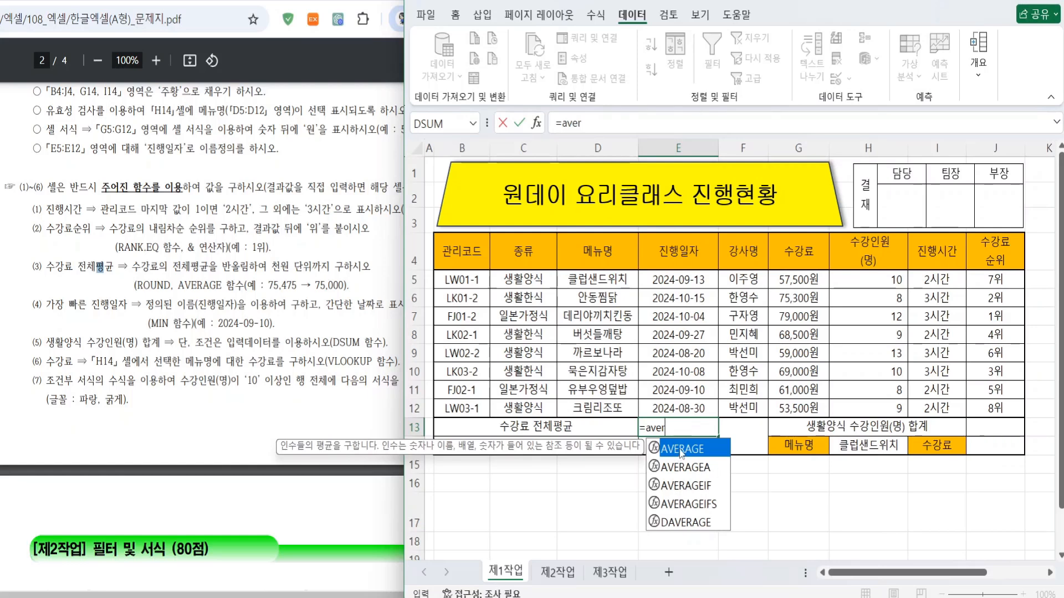
pyautogui.doubleClick(681, 449)
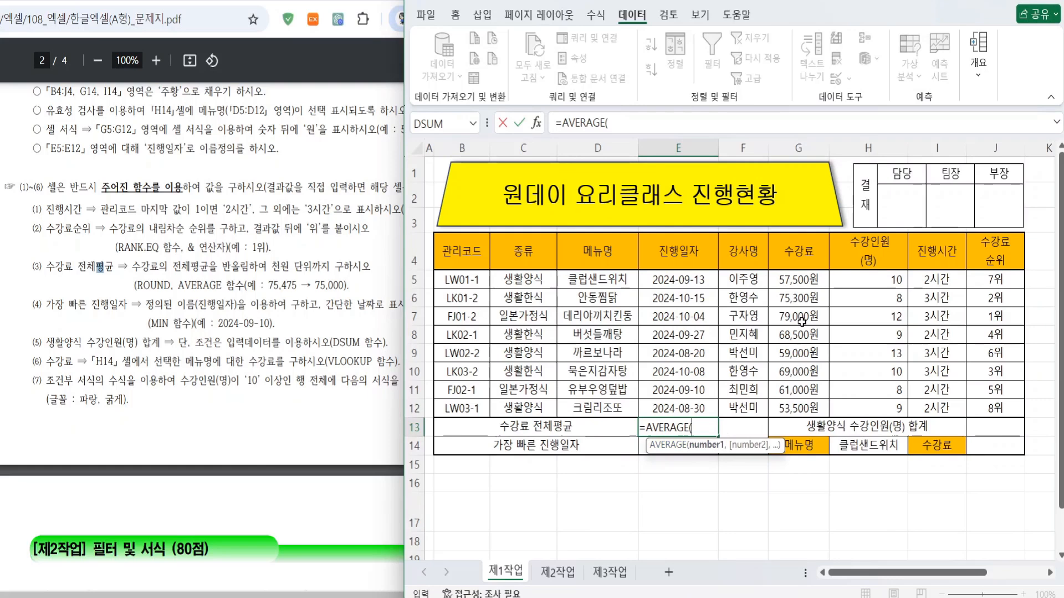
pyautogui.moveTo(798, 280); pyautogui.dragTo(798, 409)
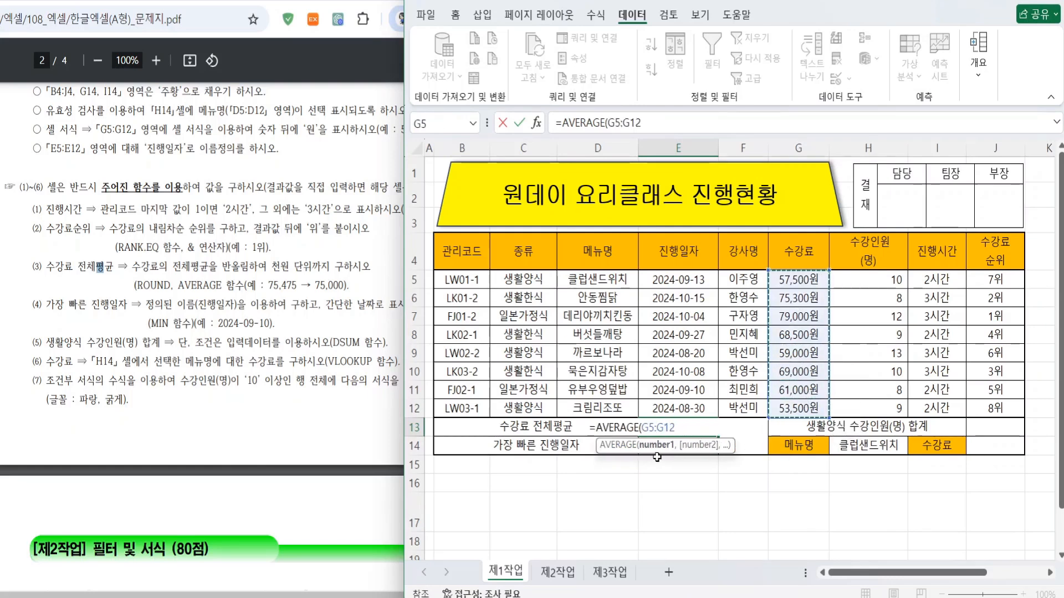
pyautogui.write(')')
pyautogui.press('Return')
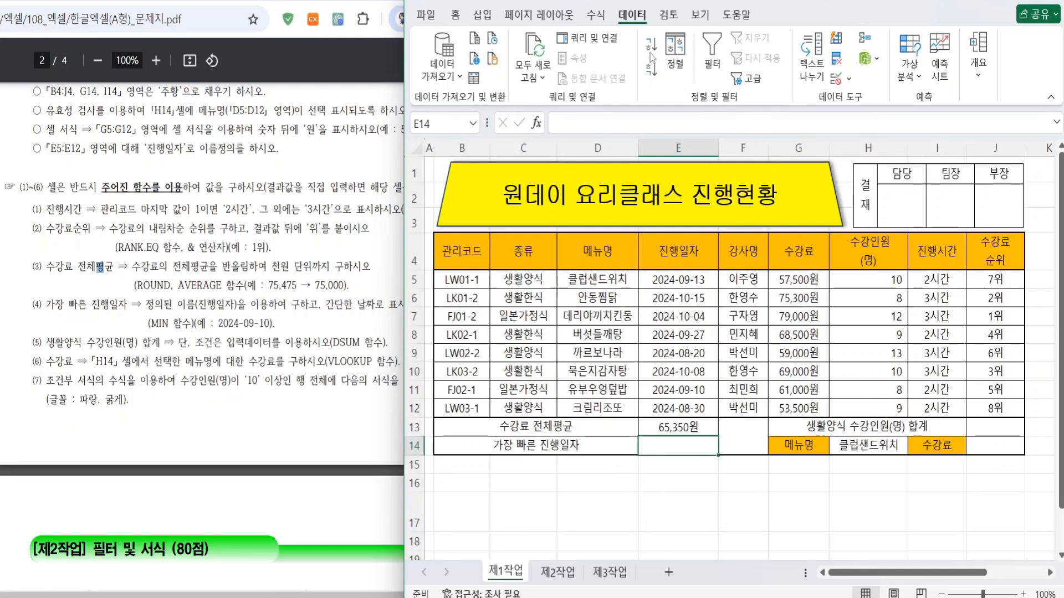
# Right-align the 수강료 values in G5:G12 and the 수강료 전체평균 in E13
pyautogui.click(454, 15)
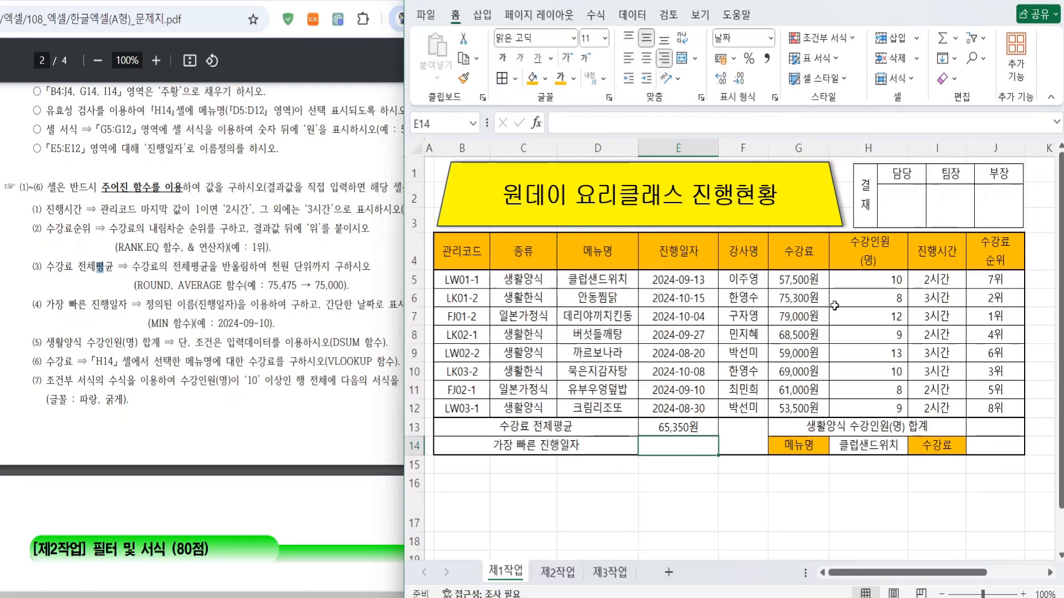
pyautogui.moveTo(798, 281); pyautogui.dragTo(798, 408)
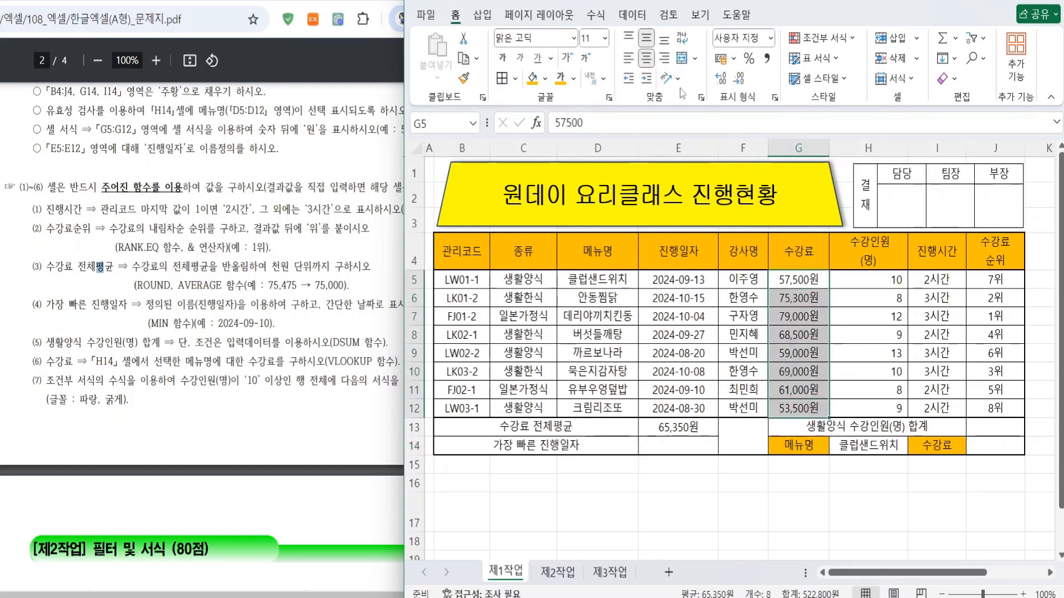
pyautogui.click(664, 57)
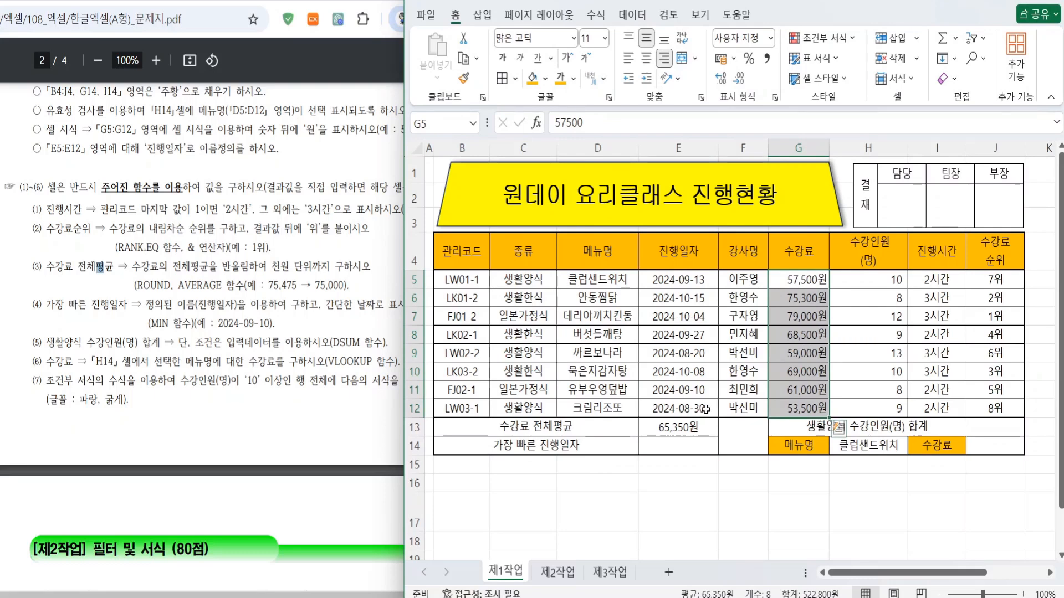
pyautogui.click(678, 427)
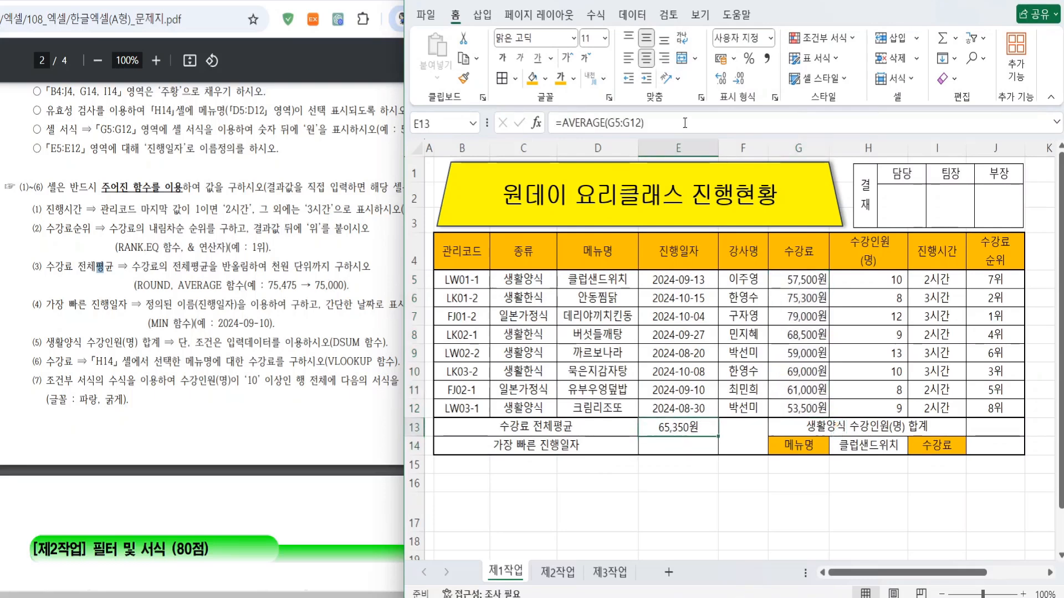
pyautogui.click(663, 57)
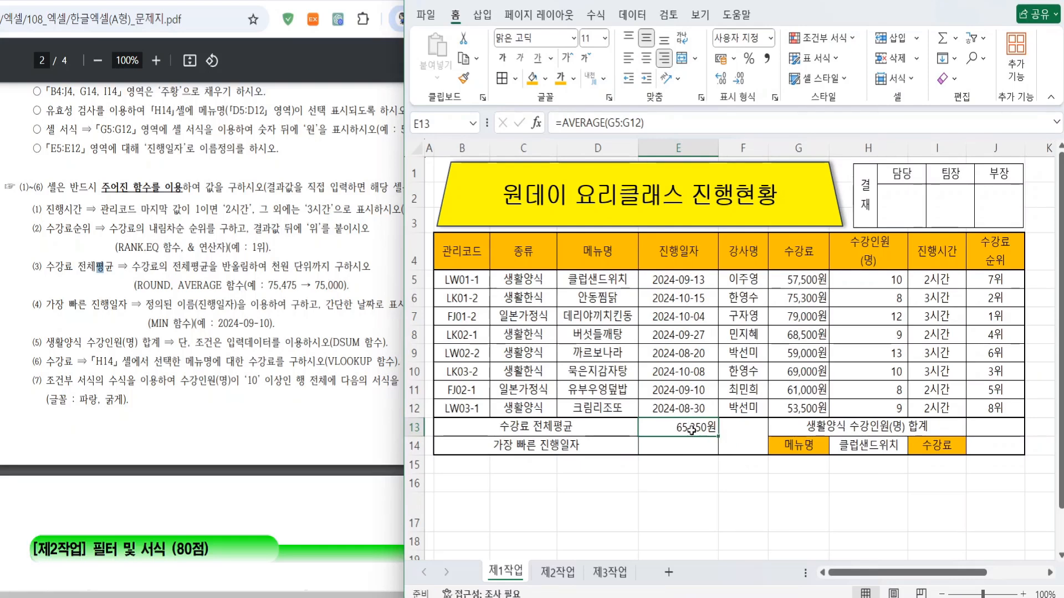
# Wrap E13's average in ROUND to the thousands place, making the formula =ROUND(AVERAGE(G5:G12),-3)
pyautogui.click(661, 412)
pyautogui.click(666, 426)
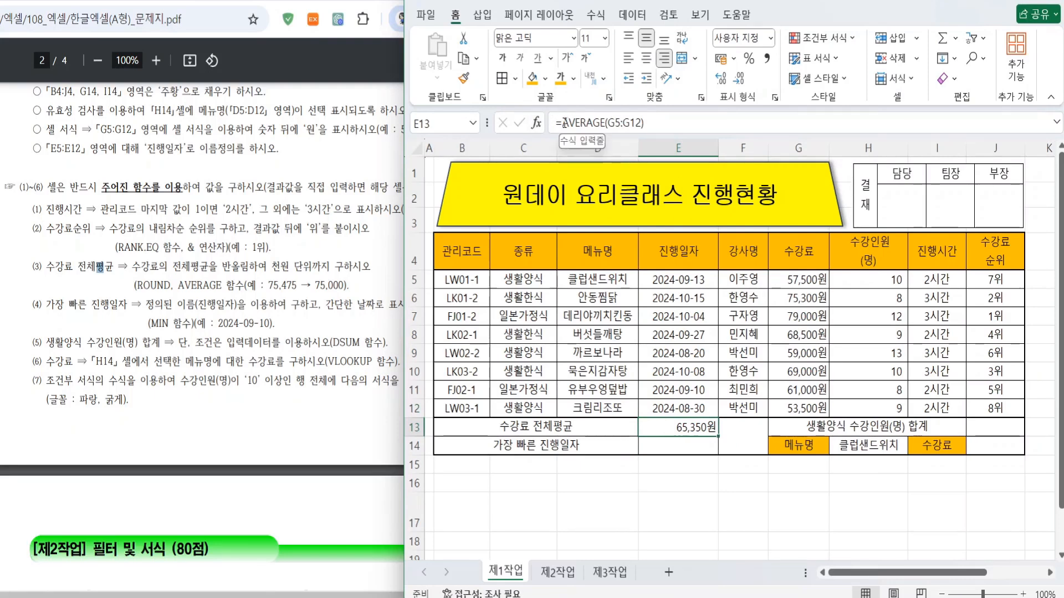
pyautogui.click(565, 123)
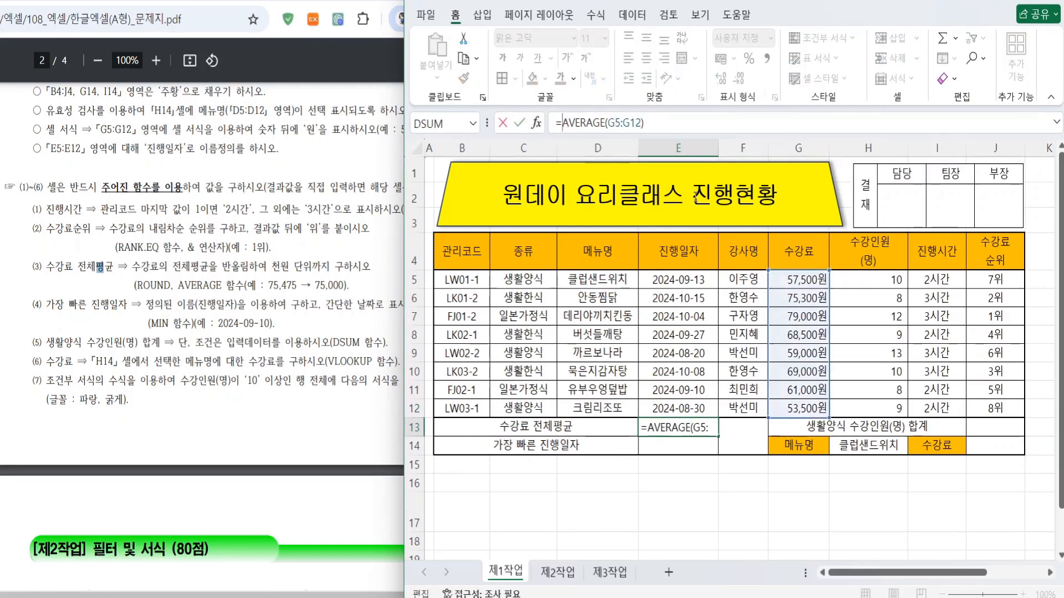
pyautogui.write('개')
pyautogui.press('BackSpace')
pyautogui.press('BackSpace')
pyautogui.press('Hangul')
pyautogui.write('round(')
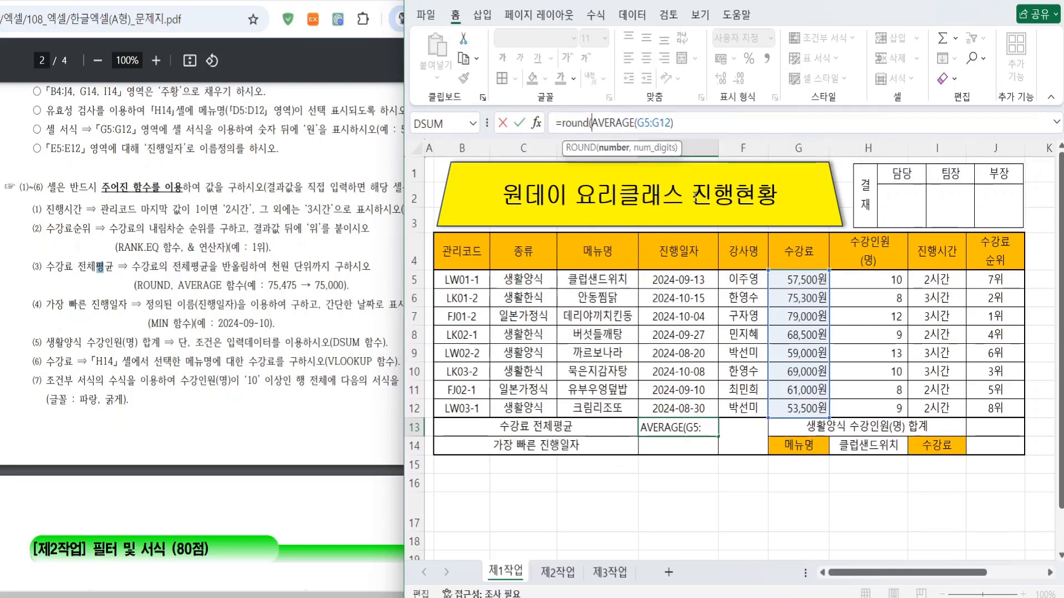
pyautogui.click(706, 122)
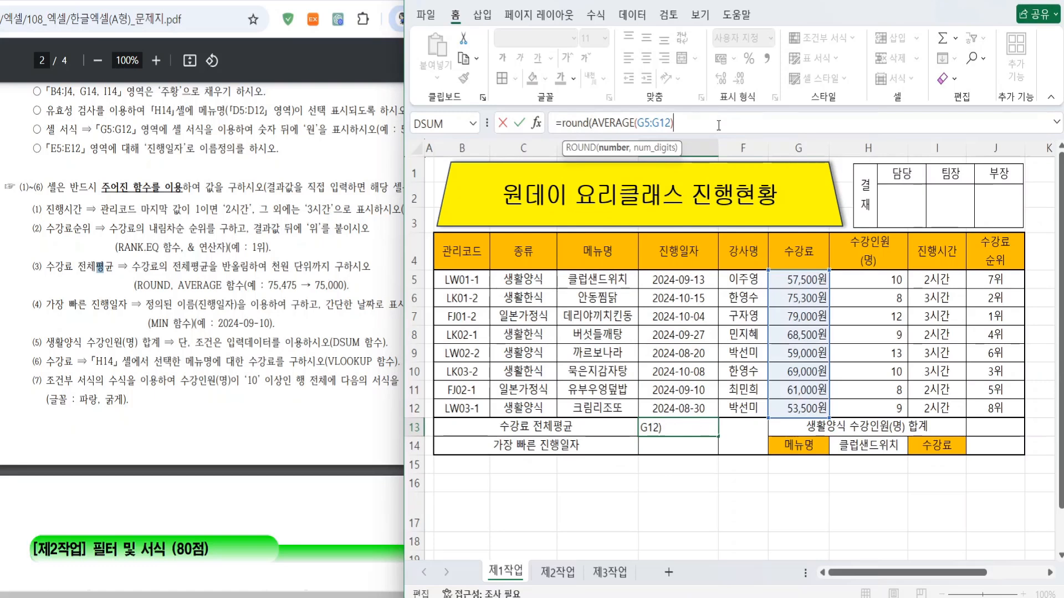
pyautogui.write(',')
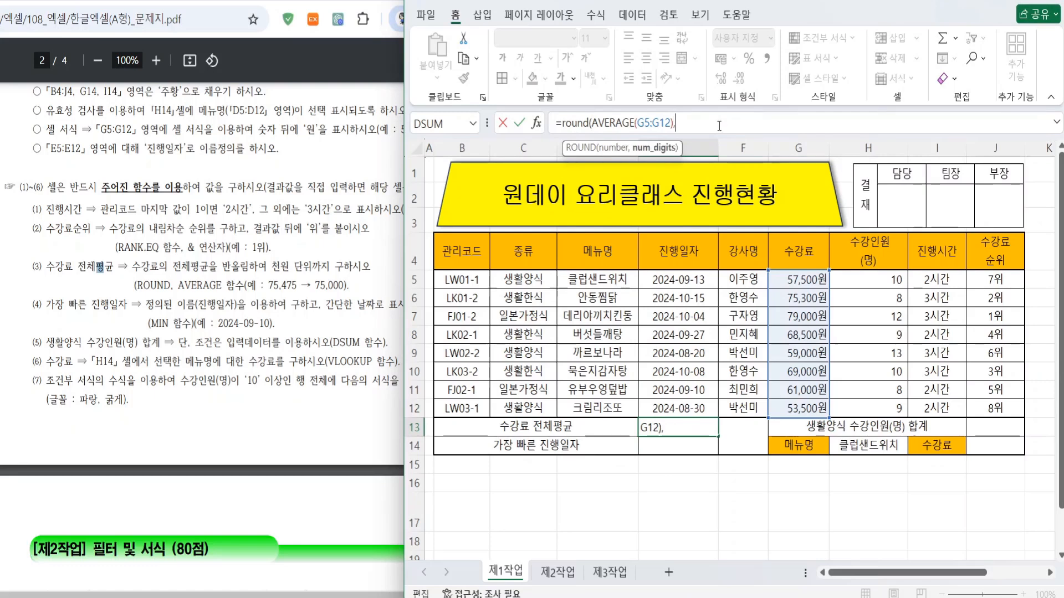
pyautogui.write(' -3)')
pyautogui.press('Return')
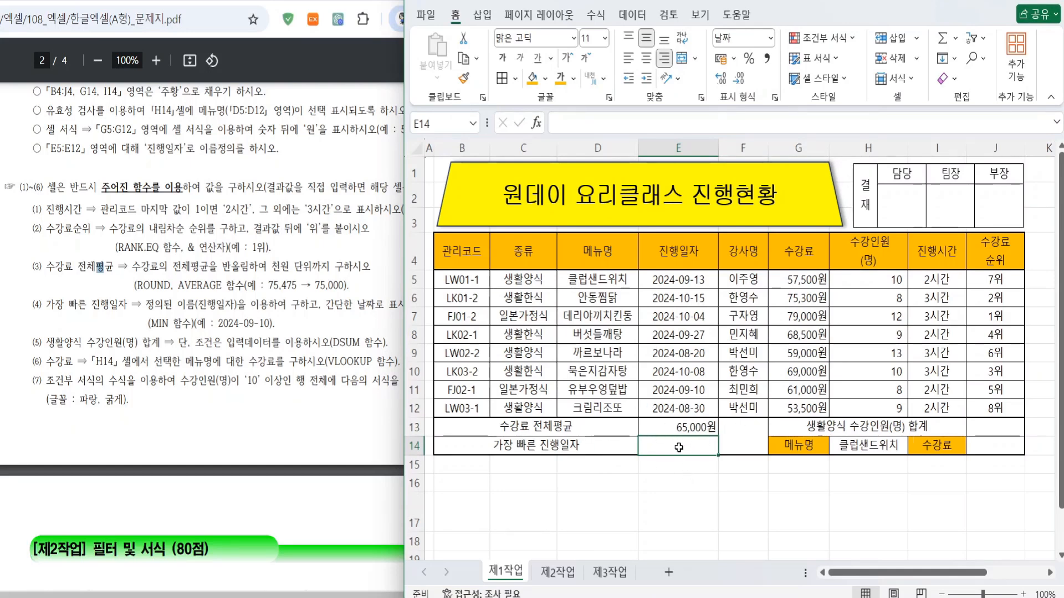
# Following requirement (4) in the exam PDF, enter =MIN(진행일자) in E14 for the 가장 빠른 진행일자, using the defined name for E5:E12
pyautogui.click(677, 428)
pyautogui.click(675, 450)
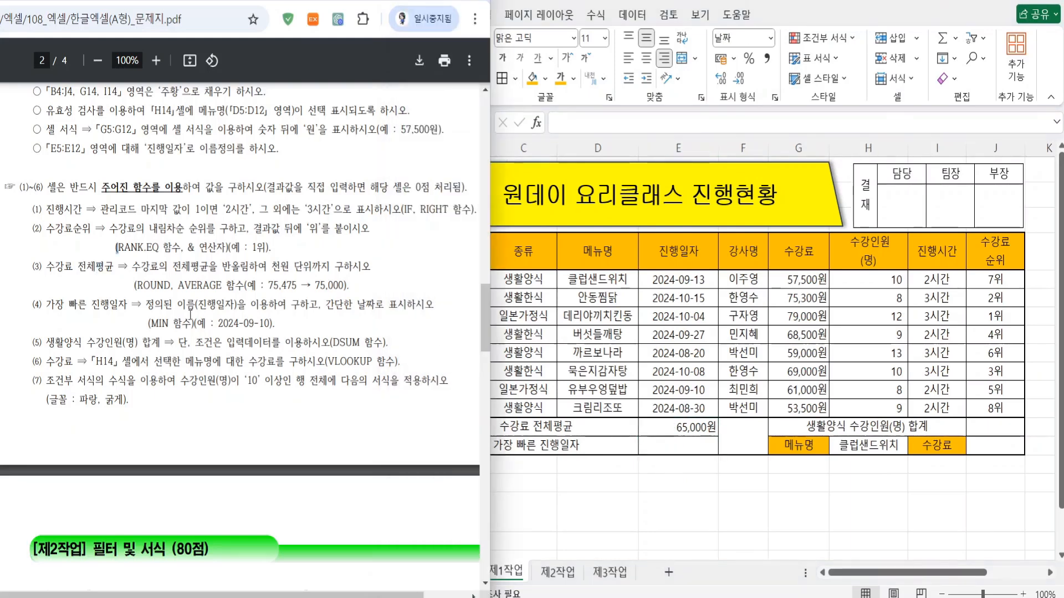
pyautogui.moveTo(98, 310); pyautogui.dragTo(444, 312)
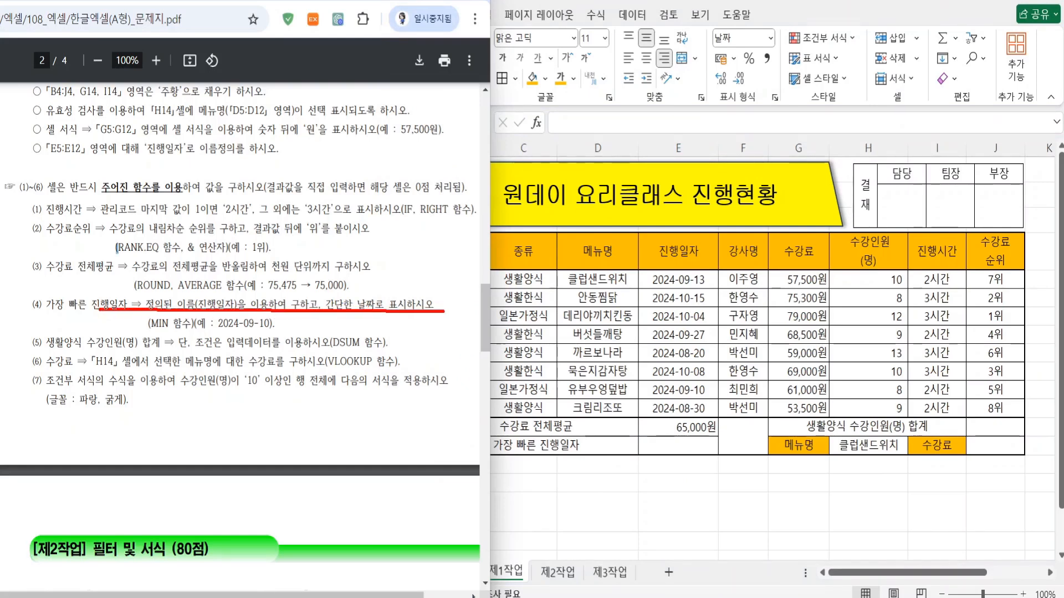
pyautogui.moveTo(139, 332); pyautogui.dragTo(284, 333)
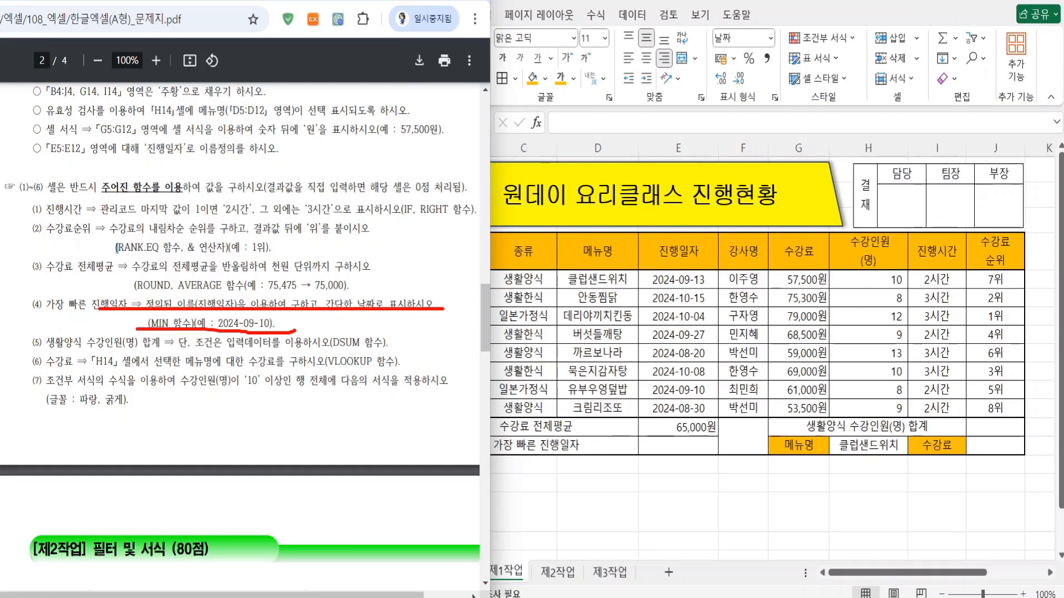
pyautogui.press('Escape')
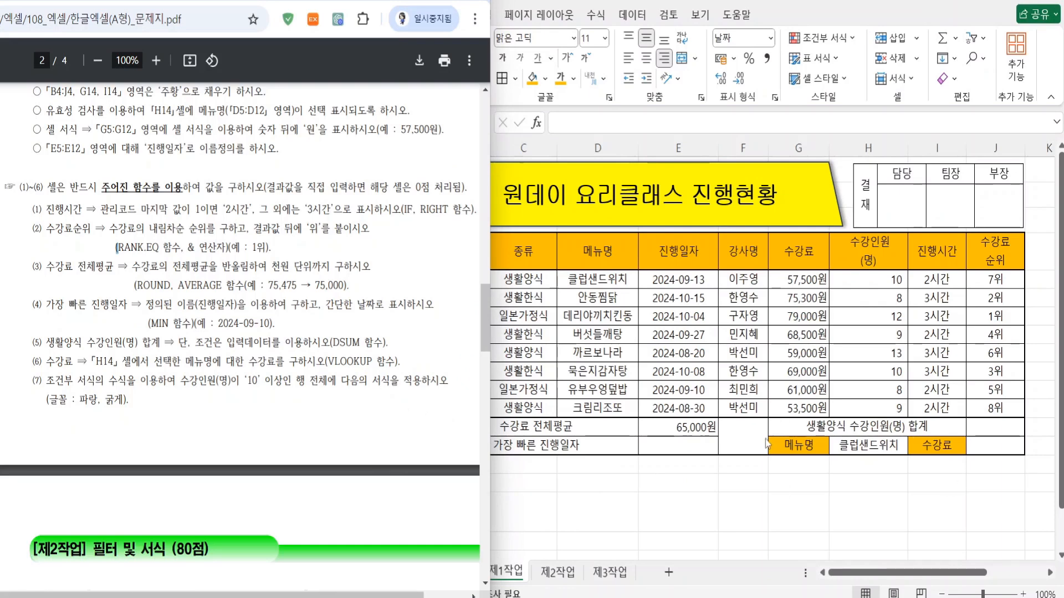
pyautogui.click(713, 427)
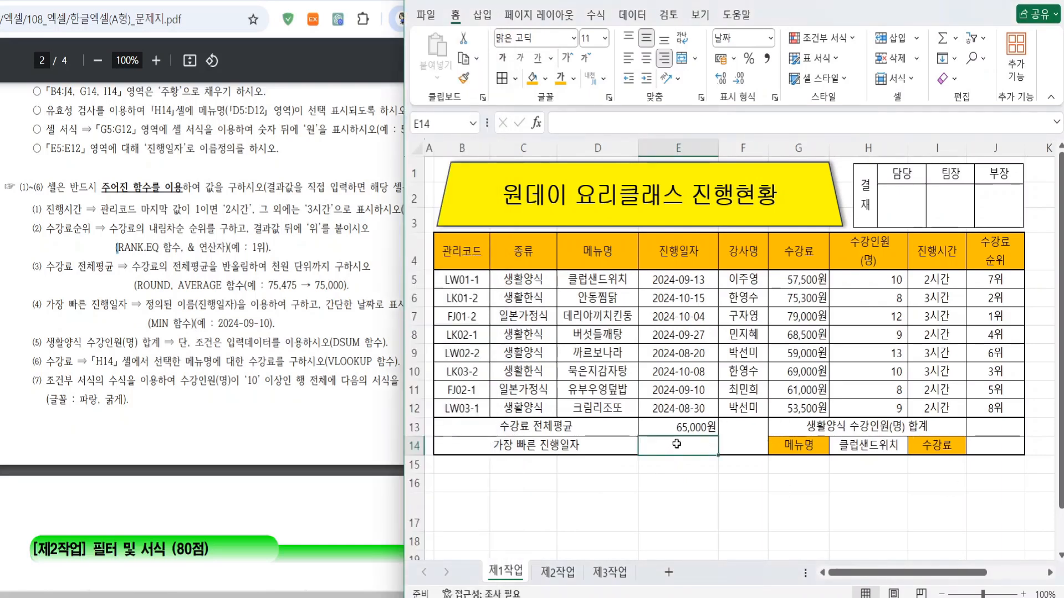
pyautogui.write('=min')
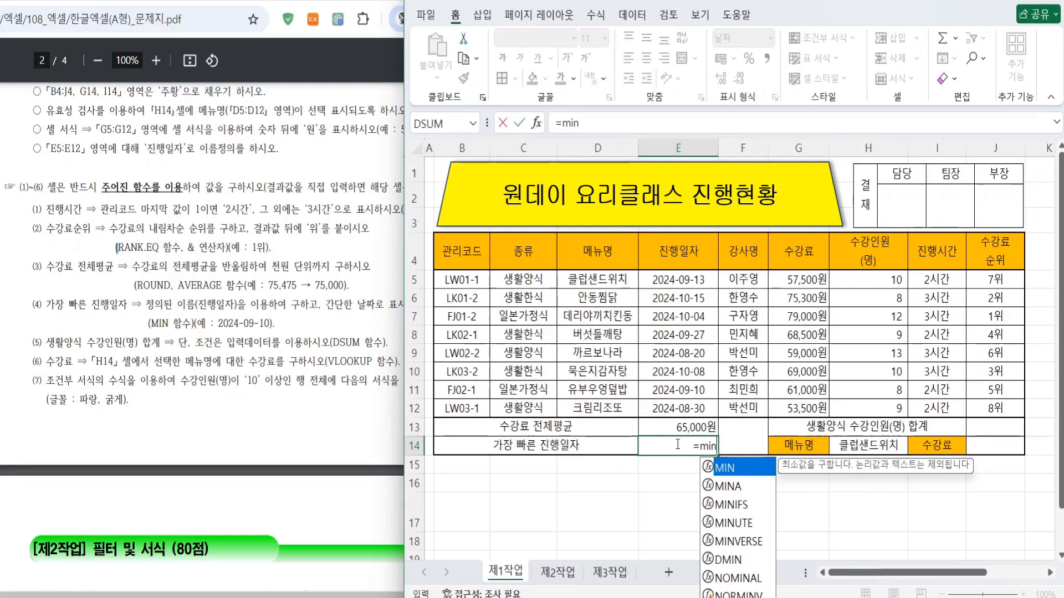
pyautogui.write('(')
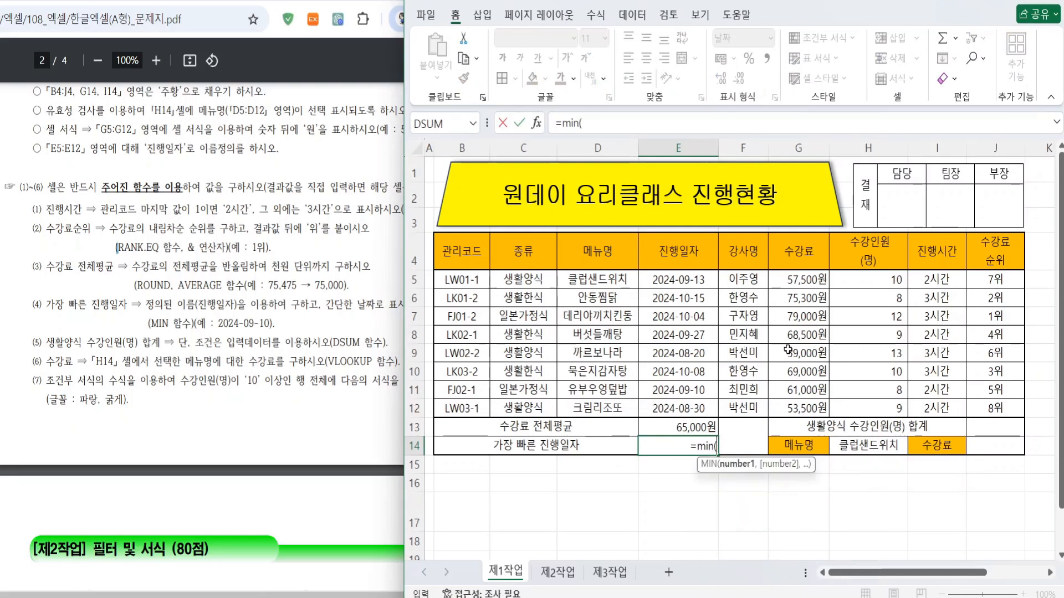
pyautogui.moveTo(684, 280); pyautogui.dragTo(690, 407)
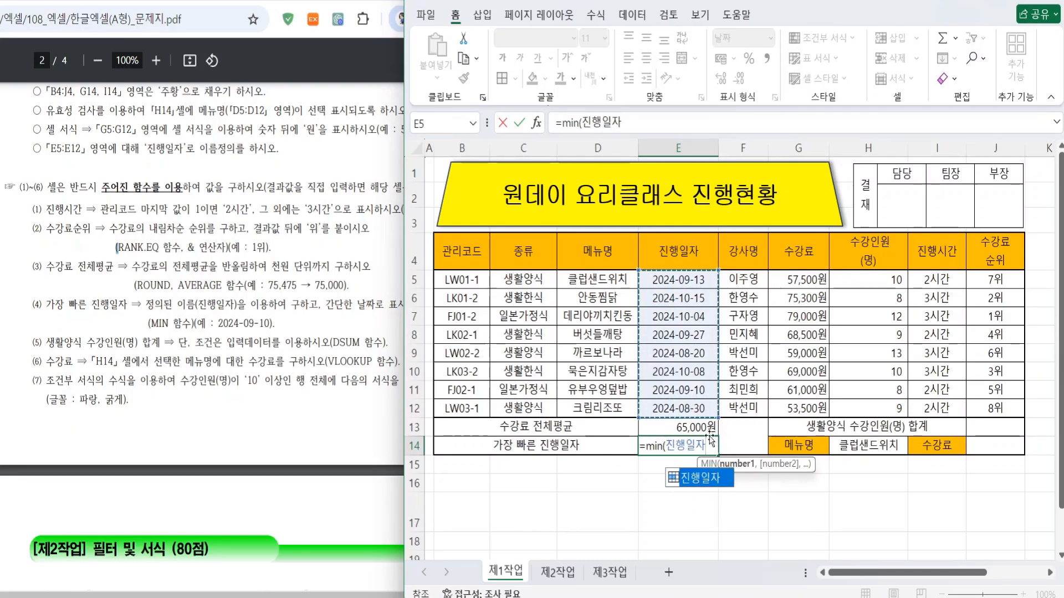
pyautogui.click(679, 424)
# Format the 가장 빠른 진행일자 result in E14 as a short date (간단한 날짜)
pyautogui.click(681, 445)
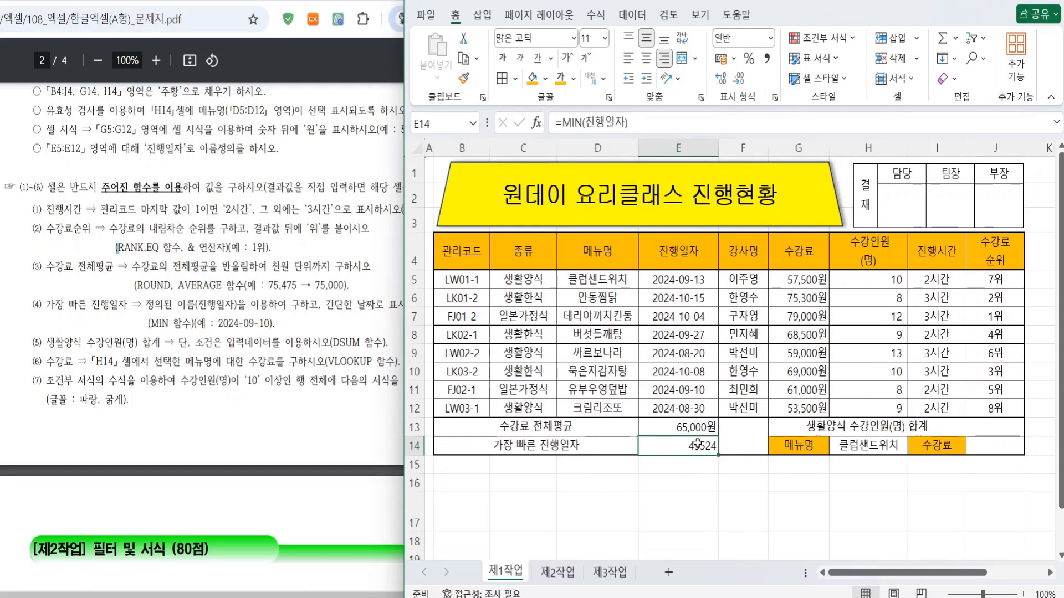
pyautogui.click(770, 37)
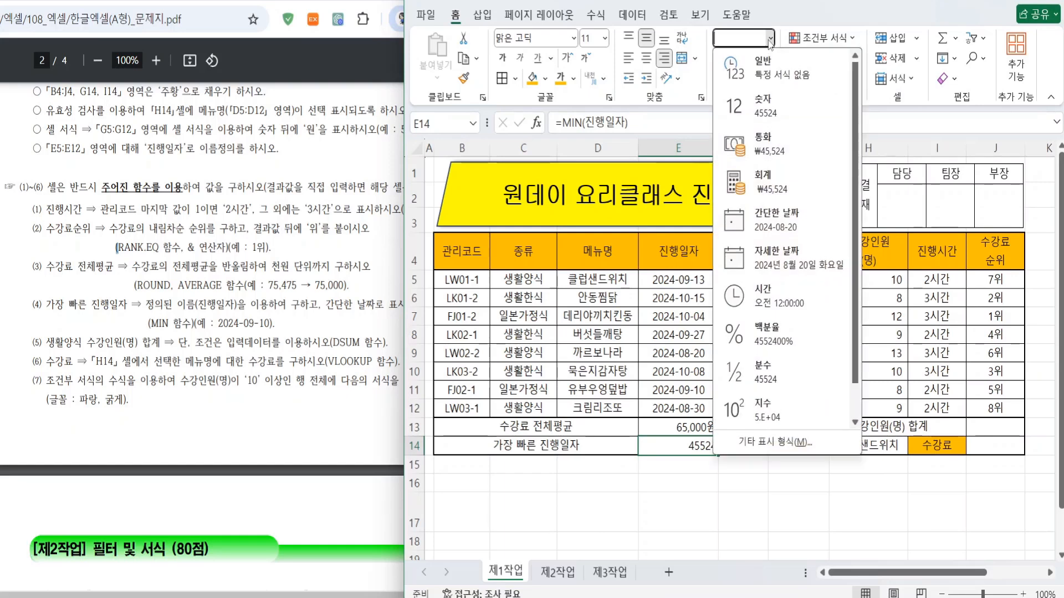
pyautogui.click(774, 218)
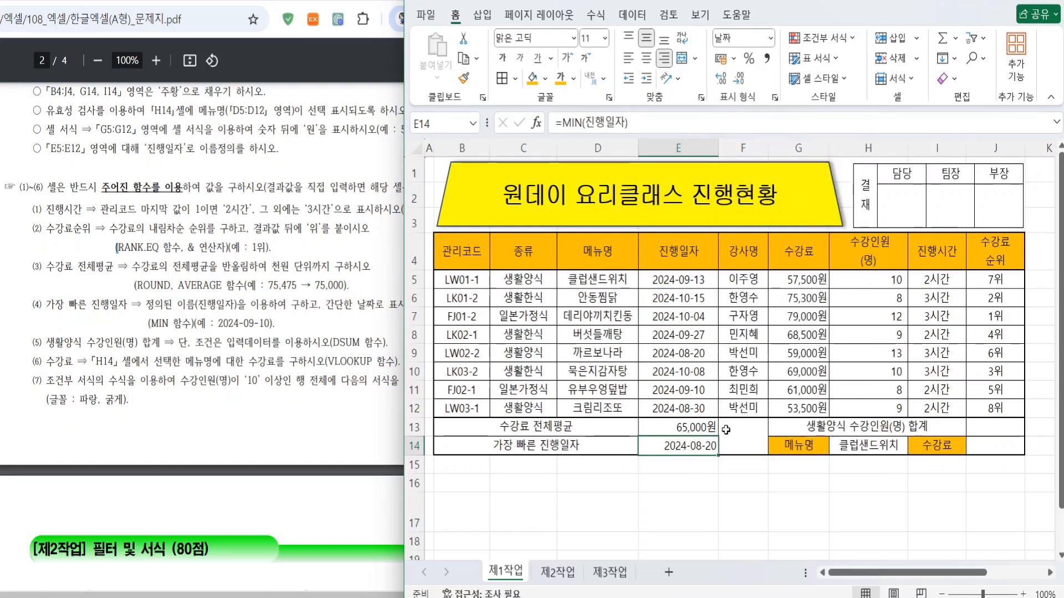
# Following requirement (5) in the exam PDF, begin a DSUM formula in J13 for the 생활양식 수강인원(명) 합계 with C4:H12 as the database
pyautogui.click(983, 426)
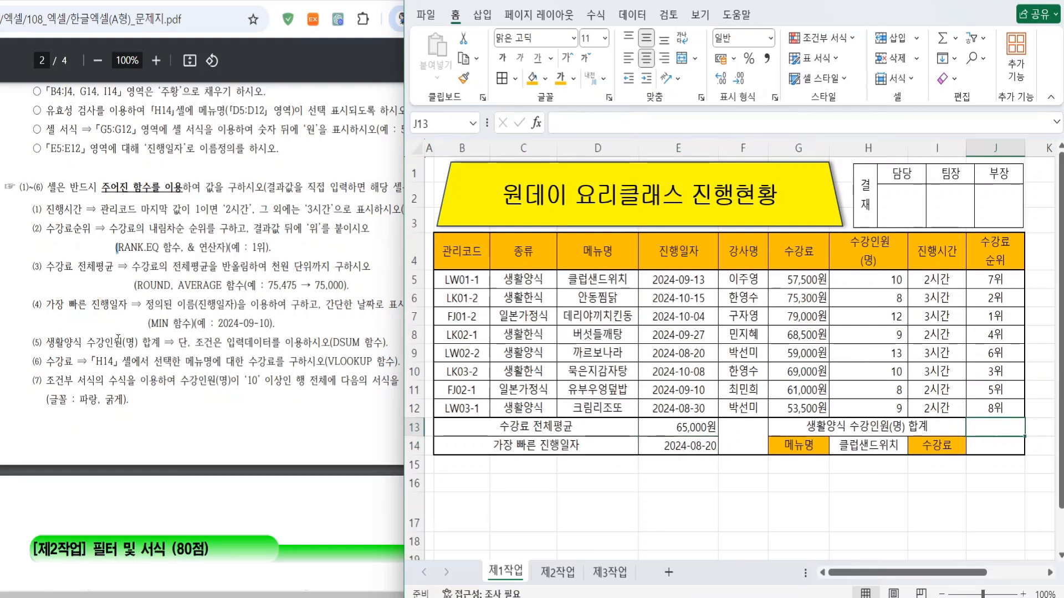
pyautogui.click(119, 334)
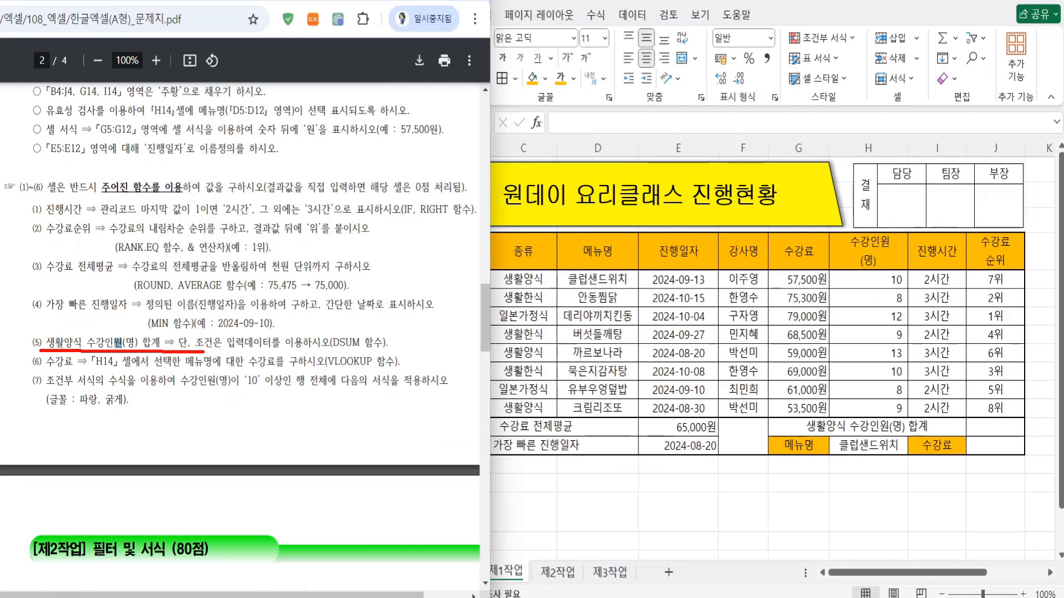
pyautogui.moveTo(225, 350); pyautogui.dragTo(407, 351)
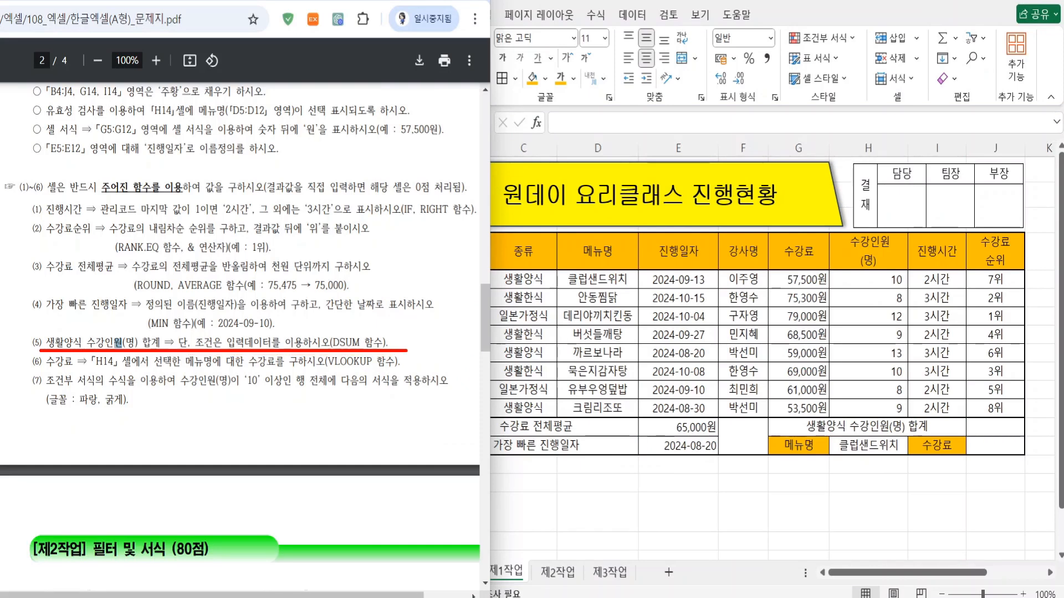
pyautogui.moveTo(332, 341)
pyautogui.mouseDown()
pyautogui.moveTo(354, 356)
pyautogui.moveTo(365, 345)
pyautogui.mouseUp()
pyautogui.press('Escape')
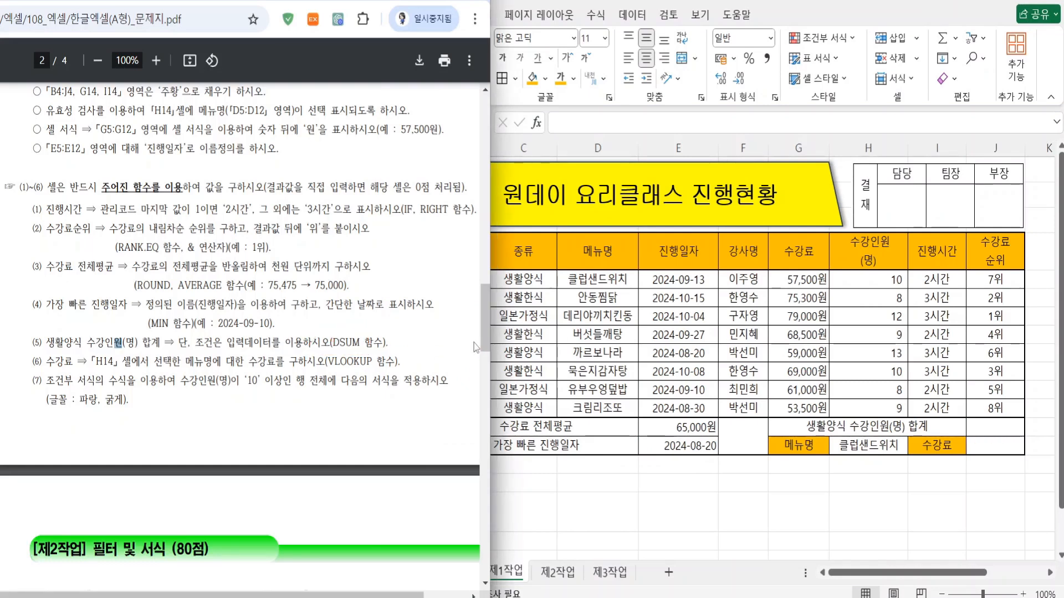
pyautogui.click(979, 427)
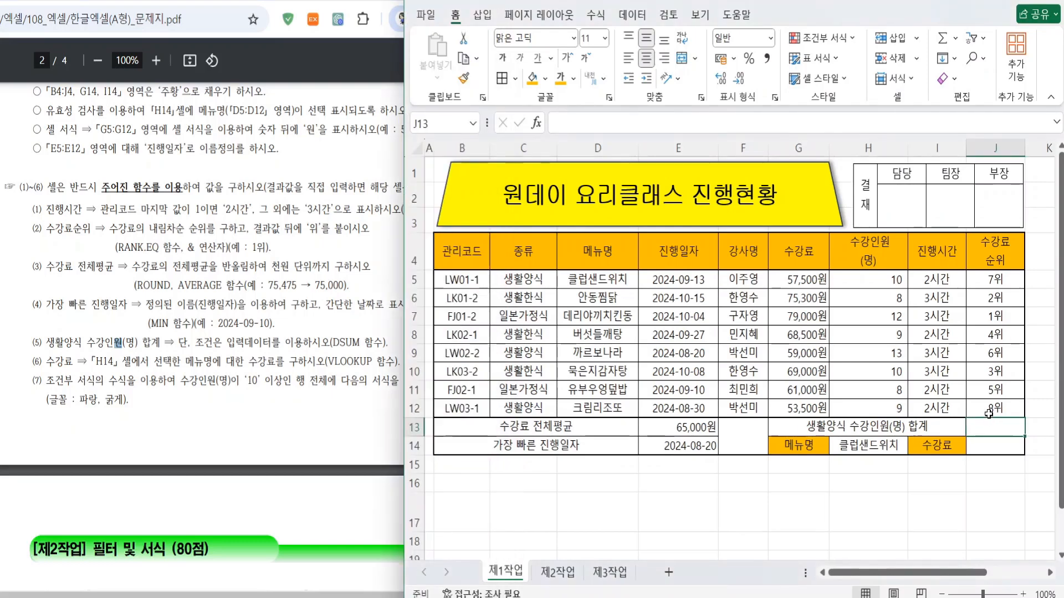
pyautogui.write('=ds')
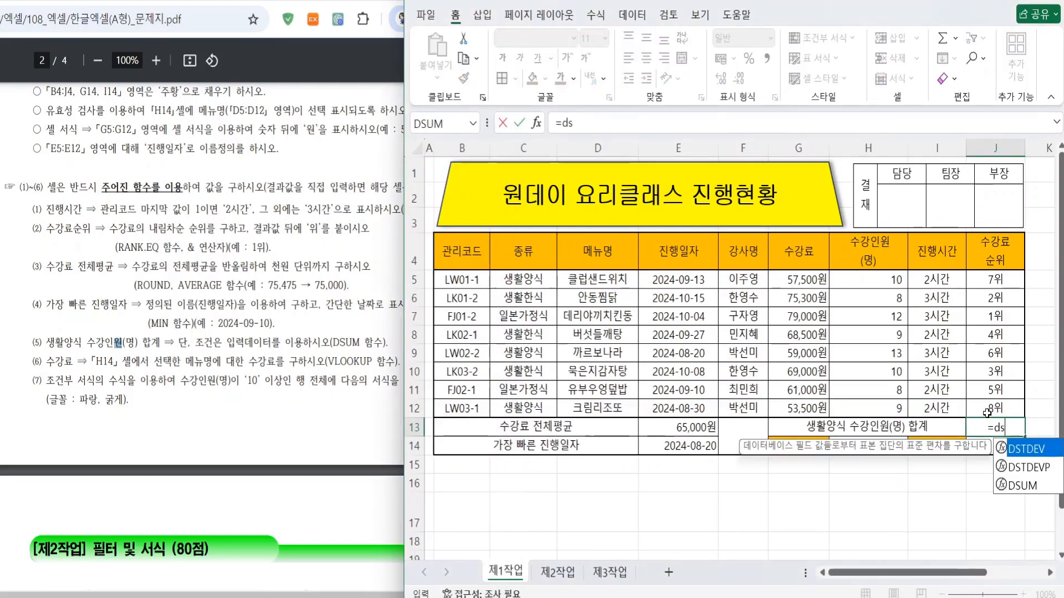
pyautogui.write('um(')
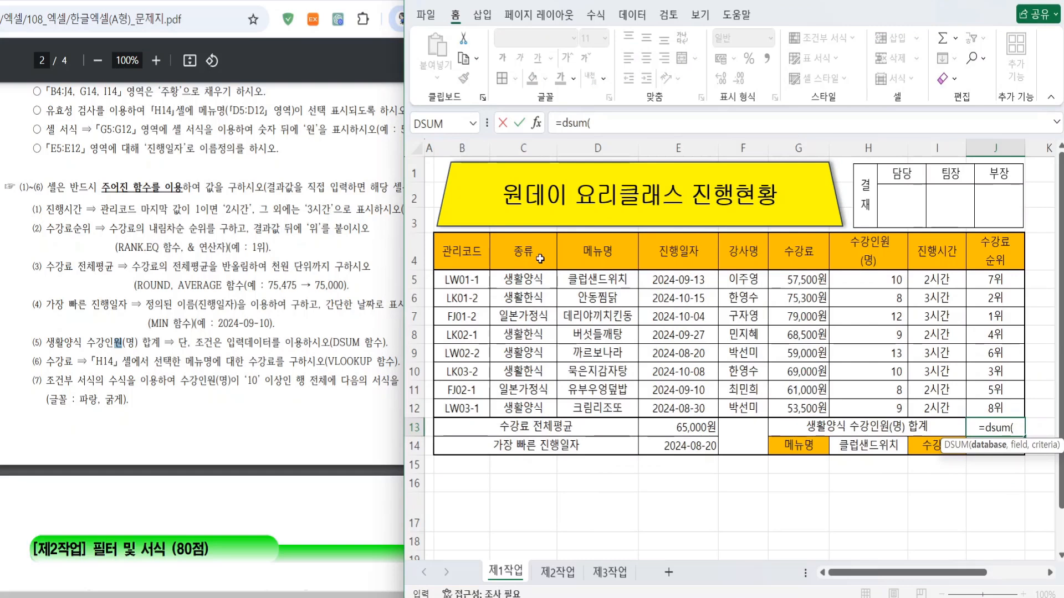
pyautogui.moveTo(540, 253); pyautogui.dragTo(848, 409)
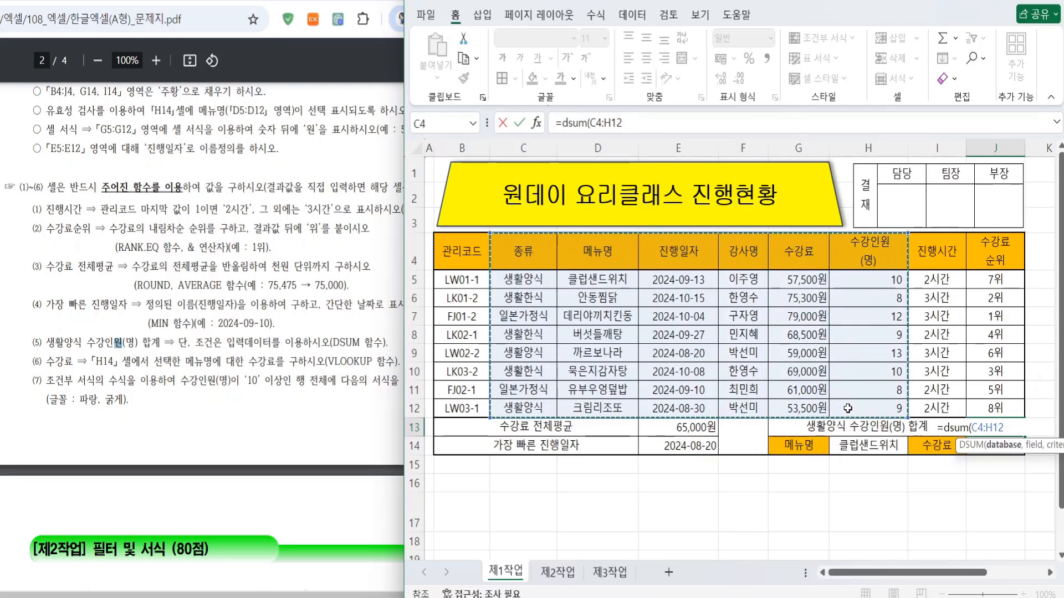
pyautogui.write(',')
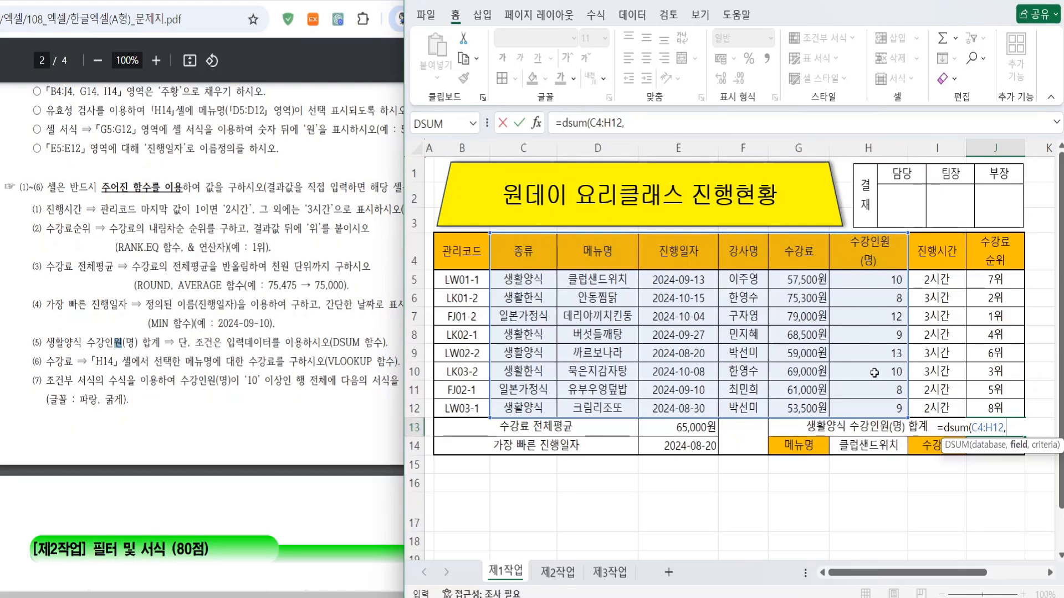
# Complete the DSUM formula in J13 over C4:H12 with field number 6 and criteria range C4:C5
pyautogui.write('6,')
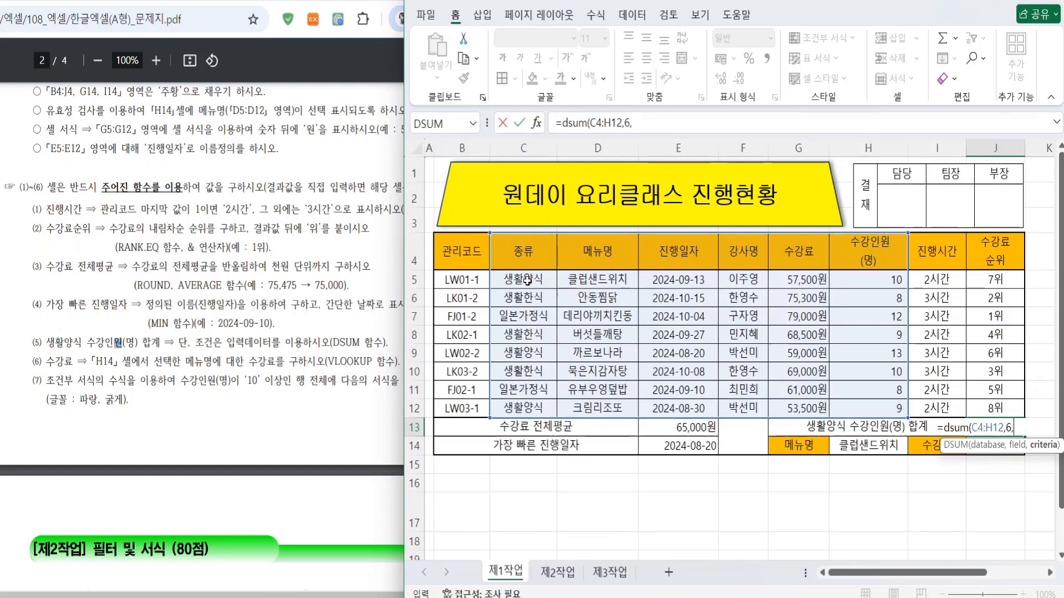
pyautogui.moveTo(527, 255); pyautogui.dragTo(528, 283)
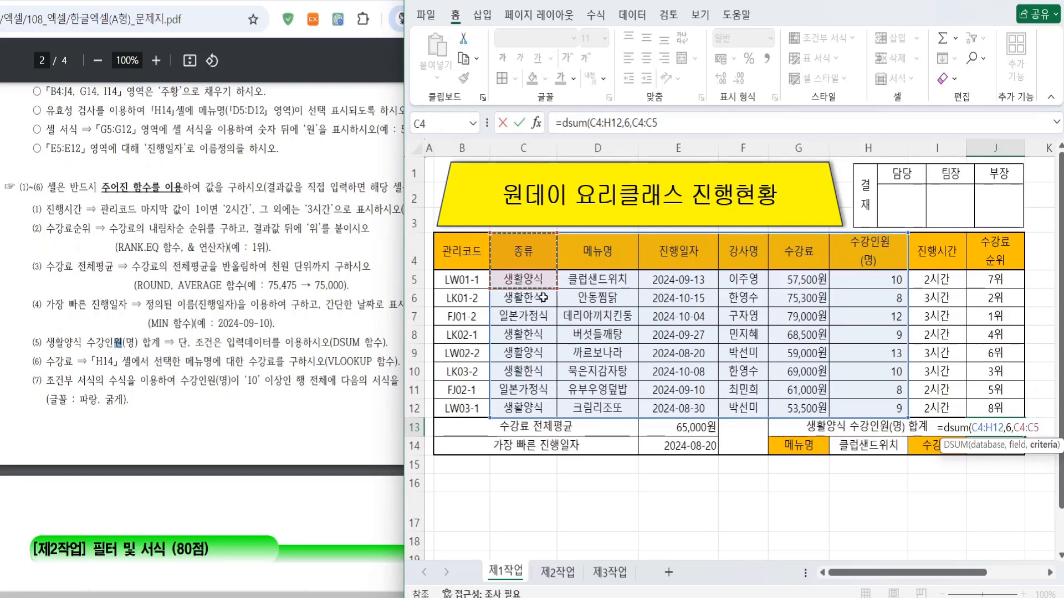
pyautogui.press('Return')
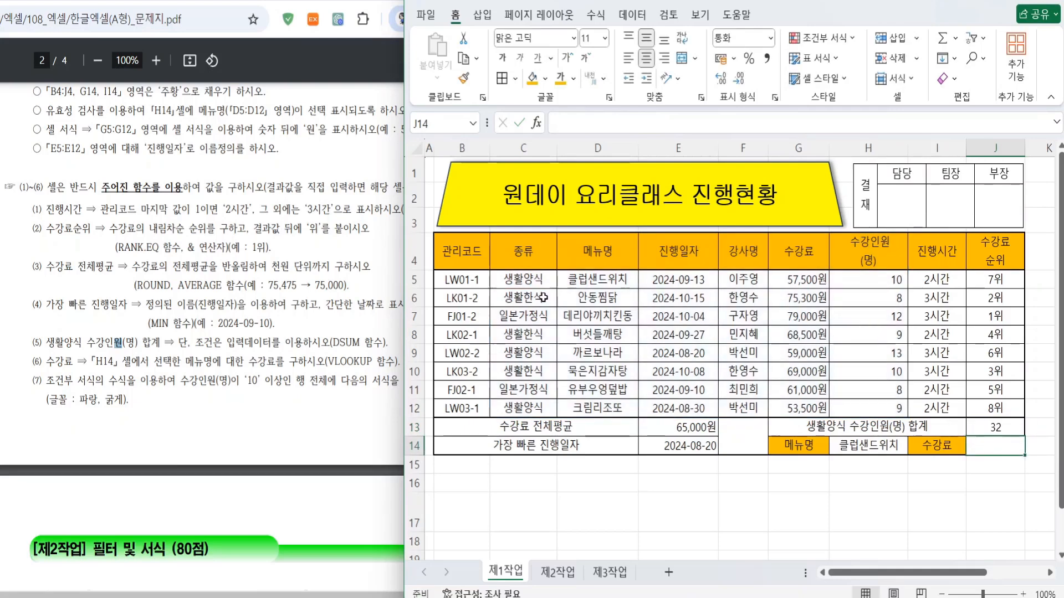
pyautogui.press('Up')
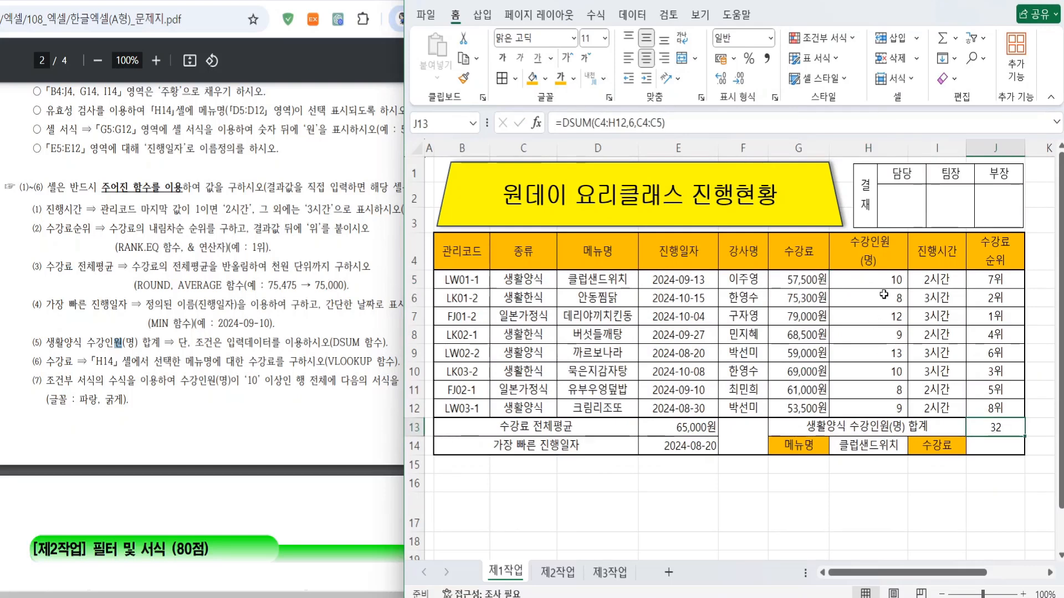
# Check the DSUM result in J13 against the attendee counts of the 생활양식 rows
pyautogui.moveTo(524, 279); pyautogui.dragTo(877, 273)
pyautogui.moveTo(518, 354); pyautogui.dragTo(887, 373)
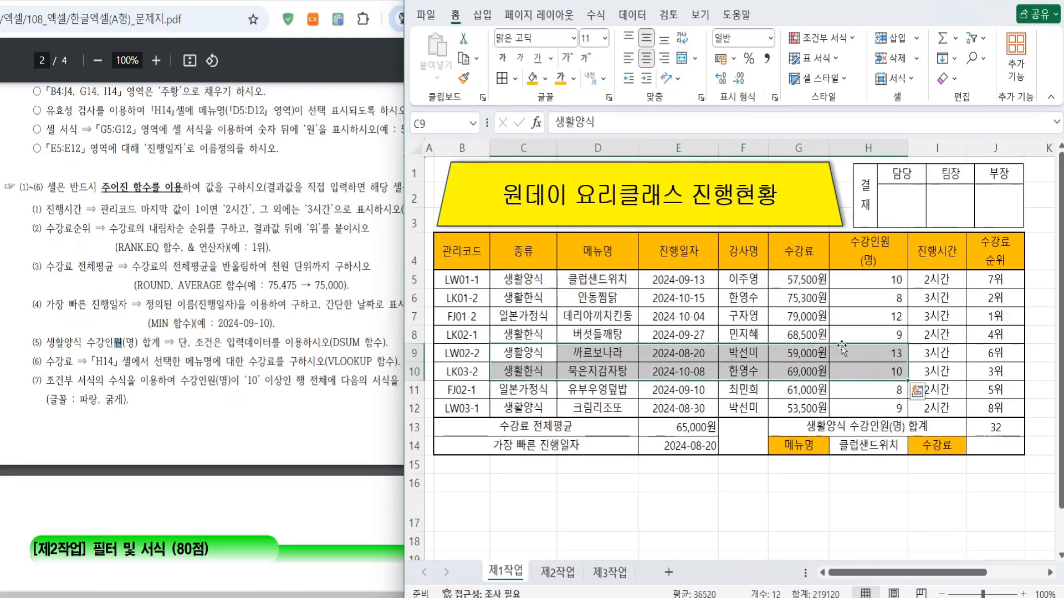
pyautogui.click(531, 349)
pyautogui.moveTo(527, 407); pyautogui.dragTo(866, 407)
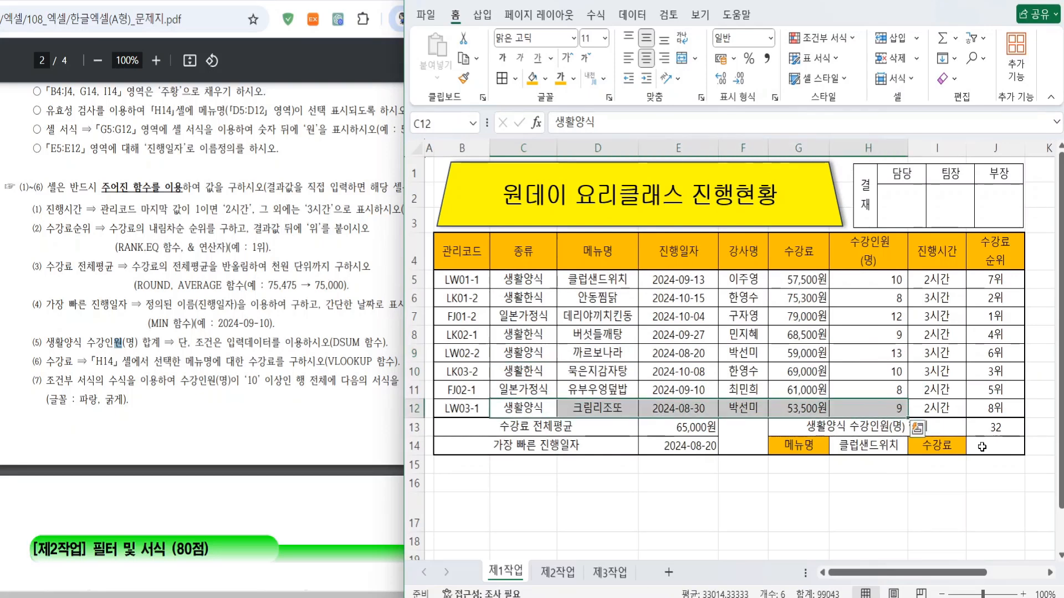
pyautogui.click(1000, 426)
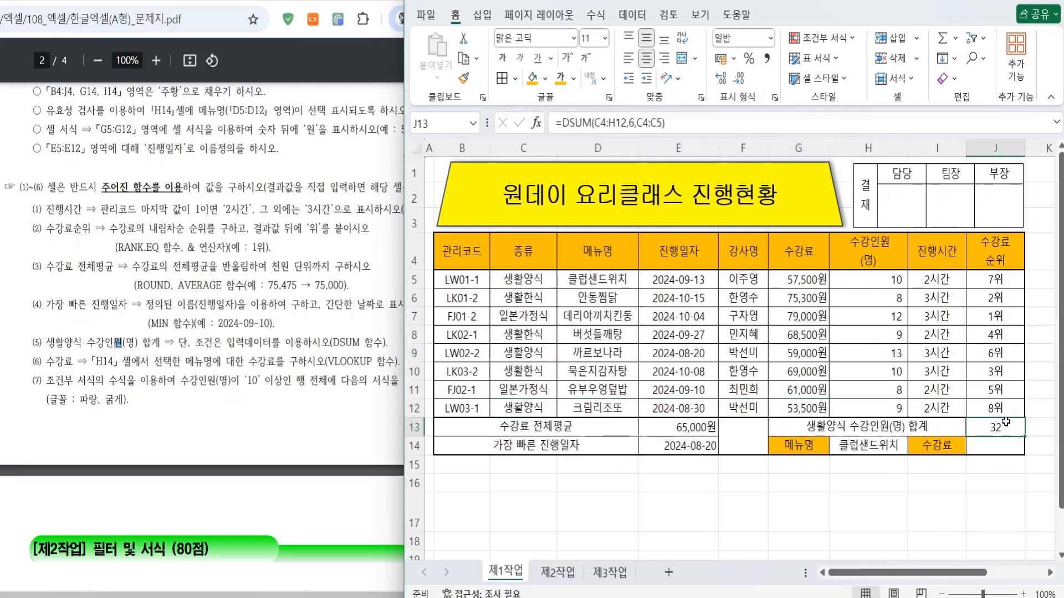
# Start a VLOOKUP function in J14 as instruction (6) requires and set H14 as its lookup value
pyautogui.click(987, 446)
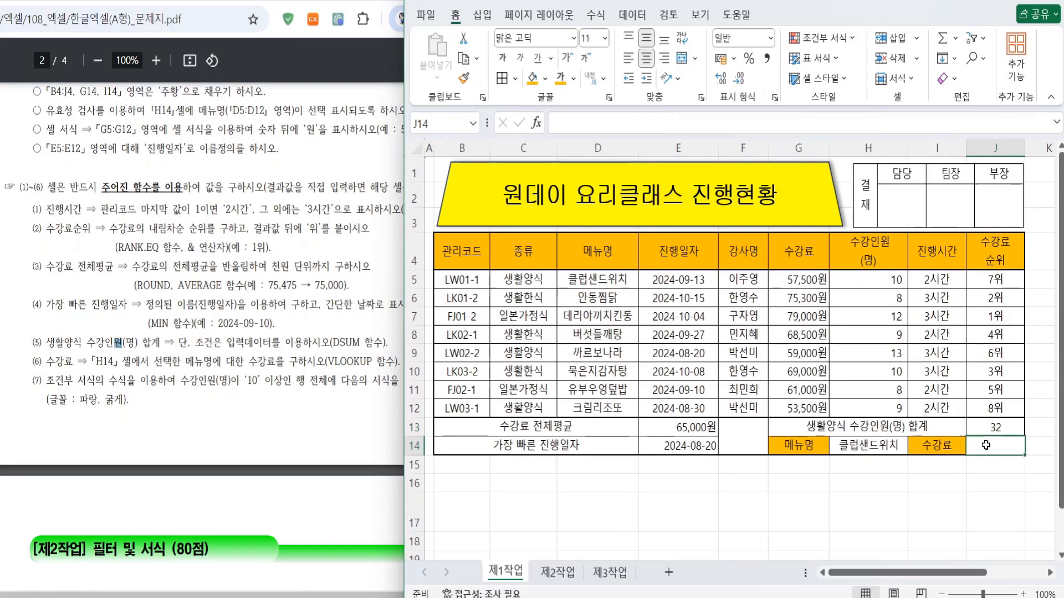
pyautogui.click(135, 376)
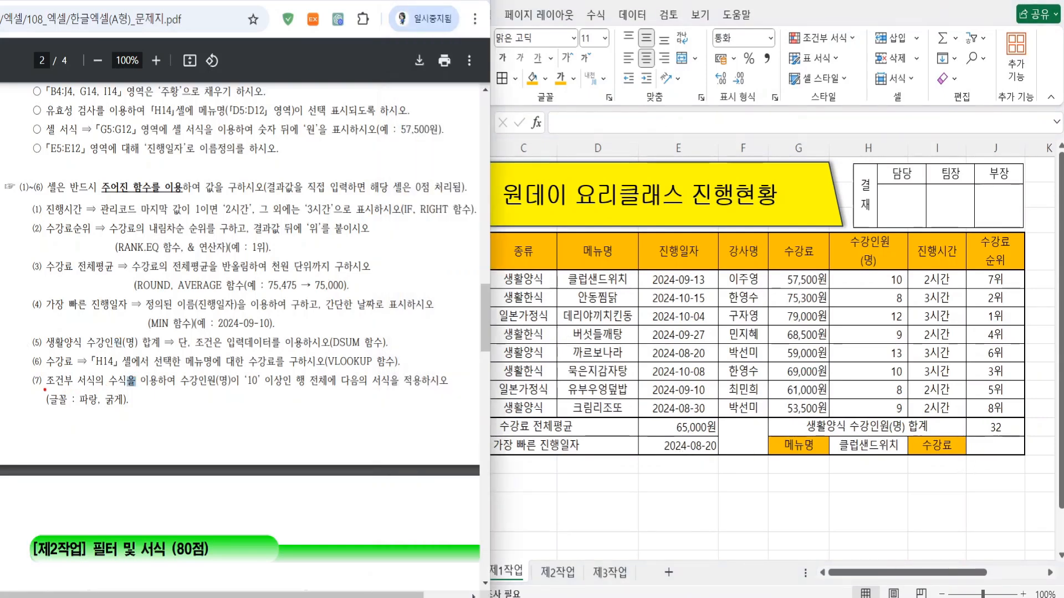
pyautogui.moveTo(45, 369)
pyautogui.mouseDown()
pyautogui.moveTo(361, 382)
pyautogui.moveTo(427, 370)
pyautogui.moveTo(397, 355)
pyautogui.moveTo(411, 367)
pyautogui.mouseUp()
pyautogui.press('Escape')
pyautogui.click(987, 446)
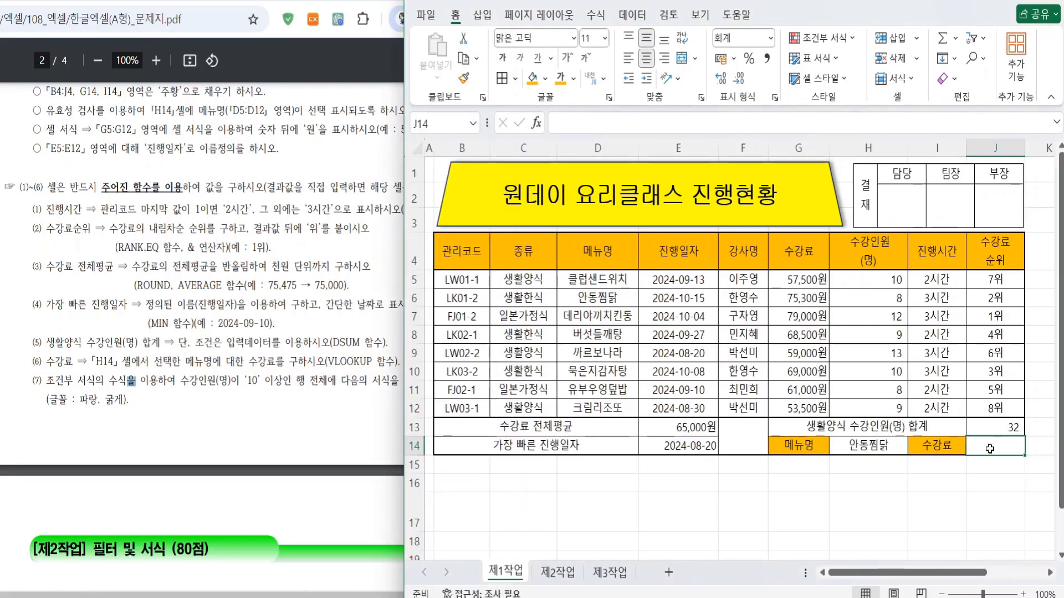
pyautogui.write('=vl')
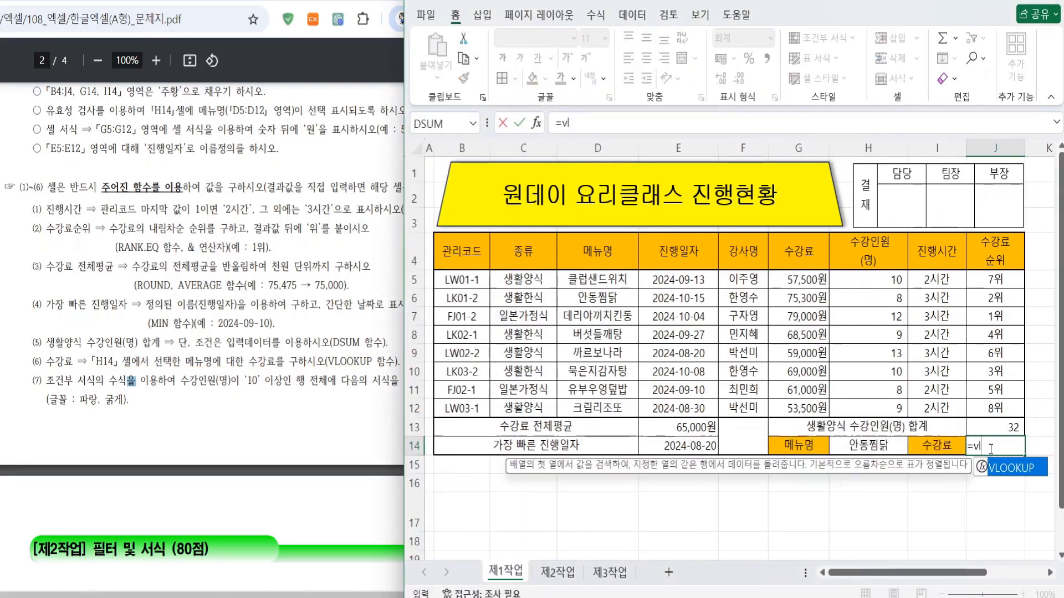
pyautogui.write('ookup')
pyautogui.doubleClick(1030, 475)
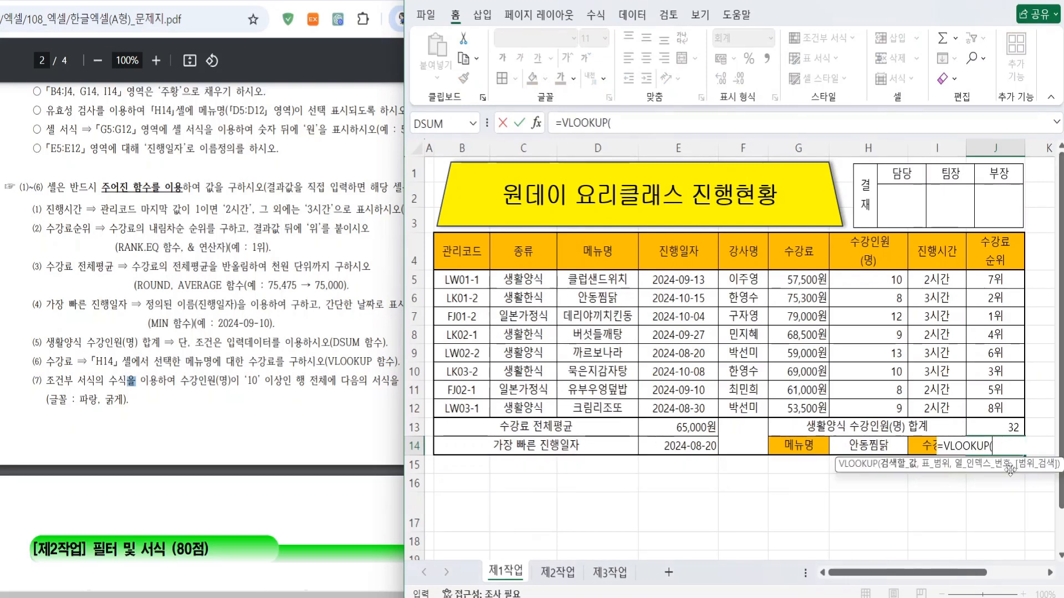
pyautogui.click(537, 123)
pyautogui.moveTo(490, 194); pyautogui.dragTo(752, 0)
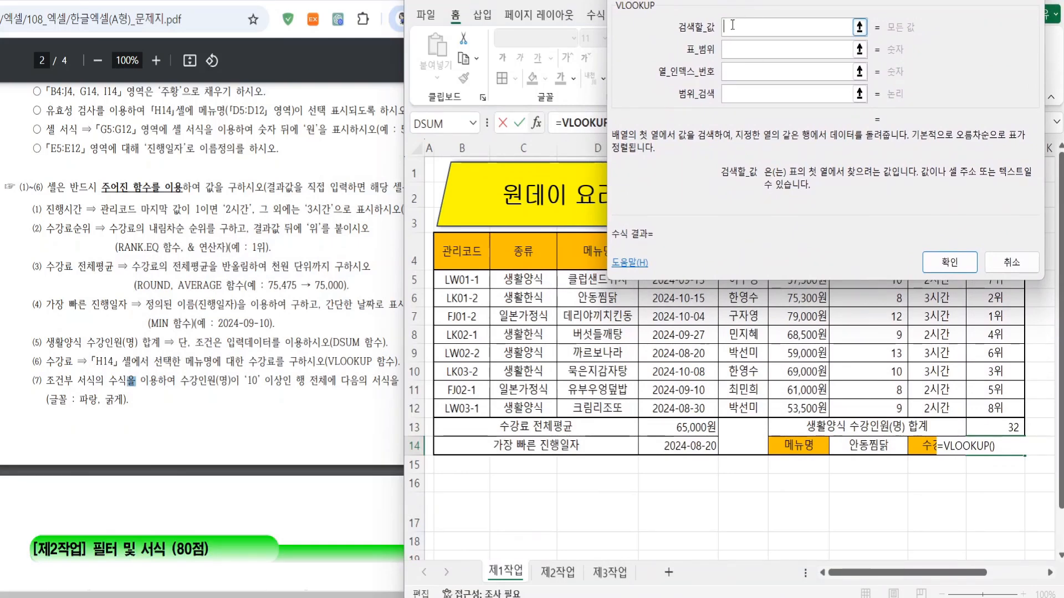
pyautogui.click(858, 450)
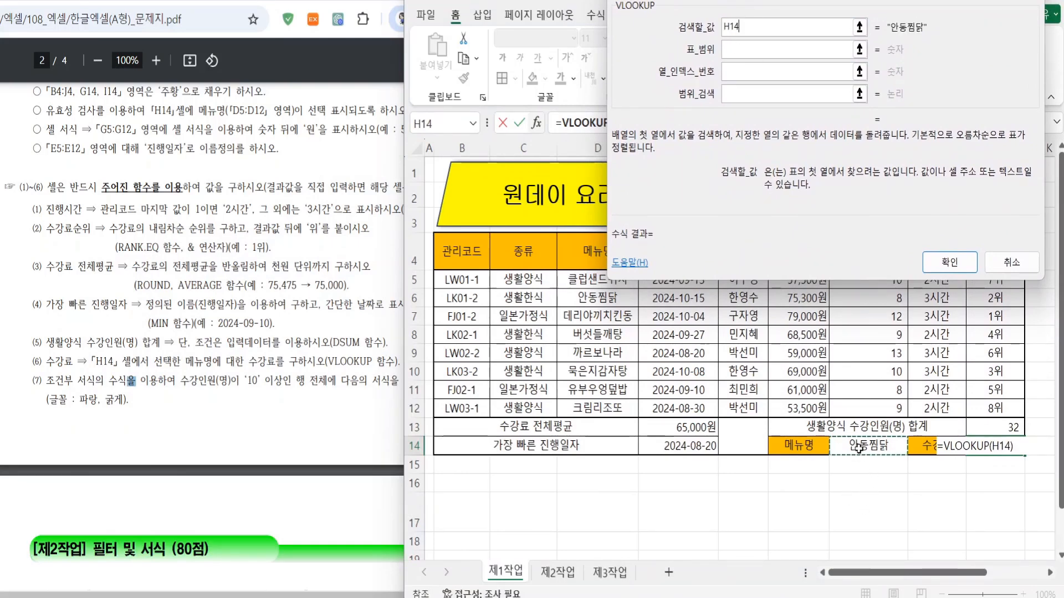
# Complete the VLOOKUP in J14 with table range D5:G12, column index 4 and FALSE for an exact match
pyautogui.click(732, 48)
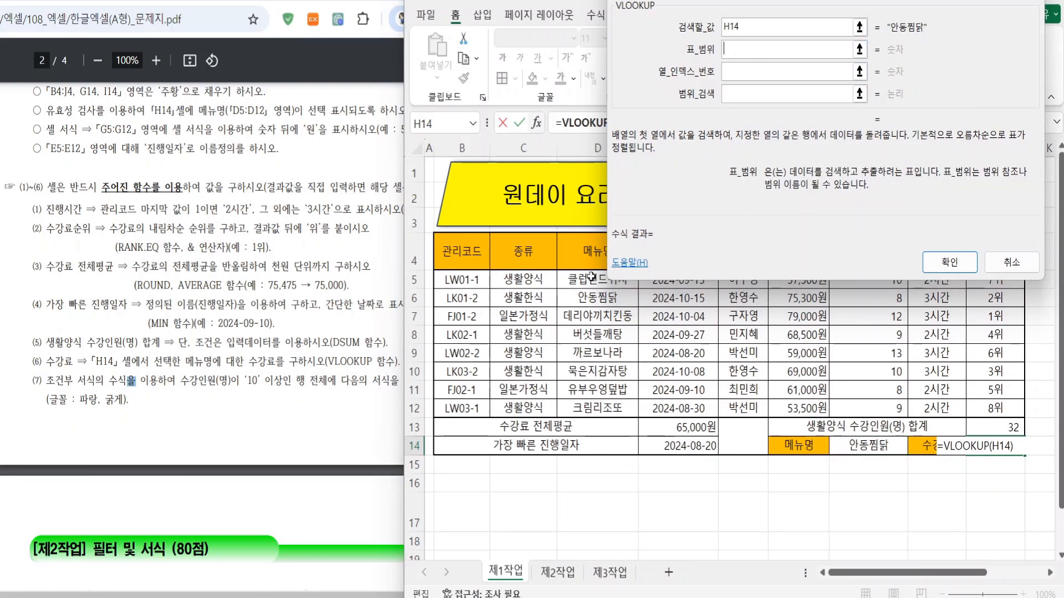
pyautogui.moveTo(591, 276); pyautogui.dragTo(779, 417)
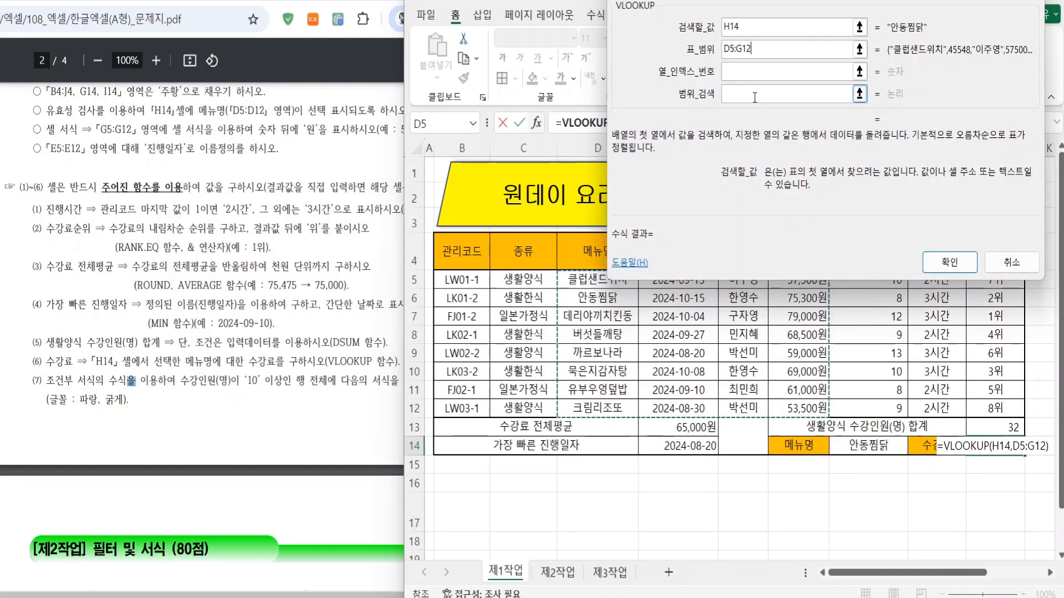
pyautogui.click(750, 75)
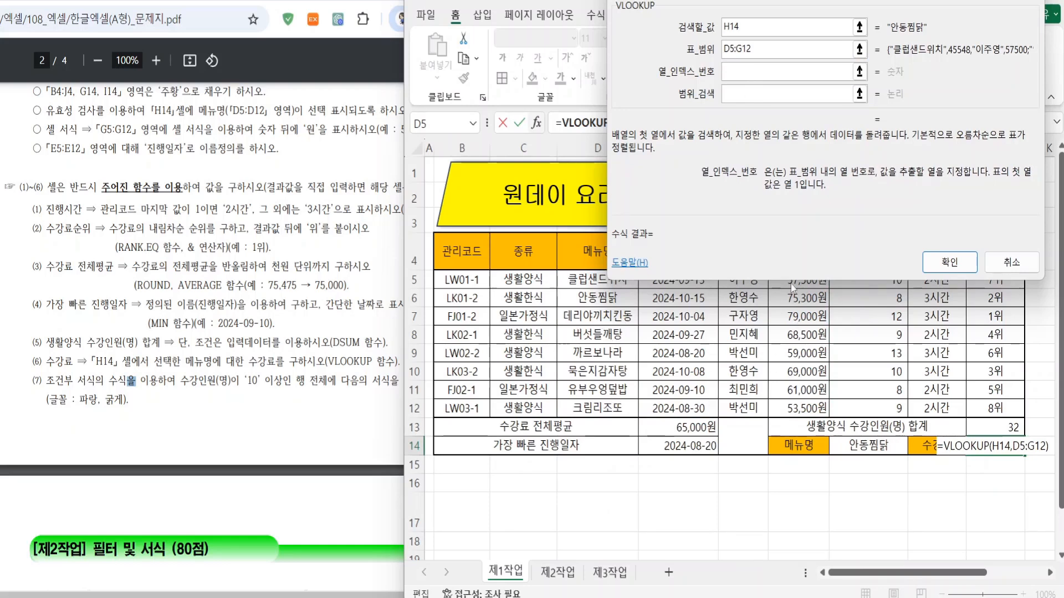
pyautogui.write('4')
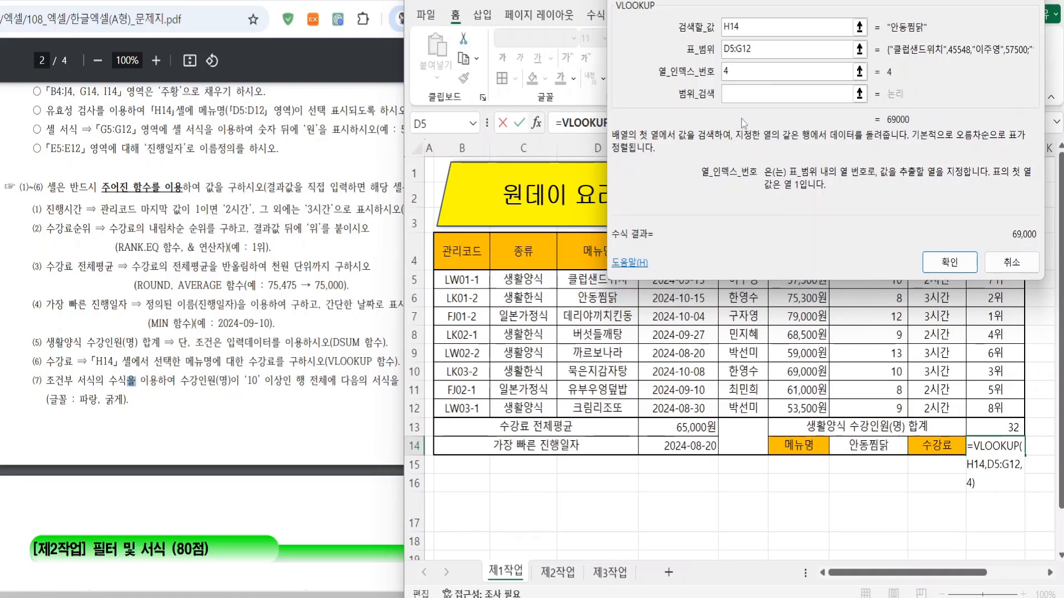
pyautogui.click(743, 103)
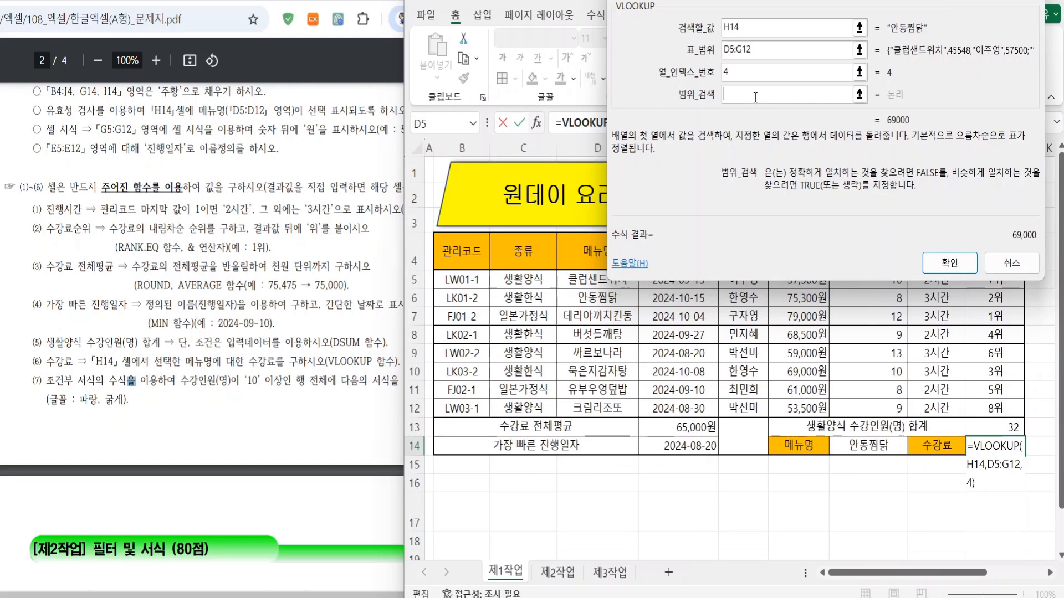
pyautogui.write('FA')
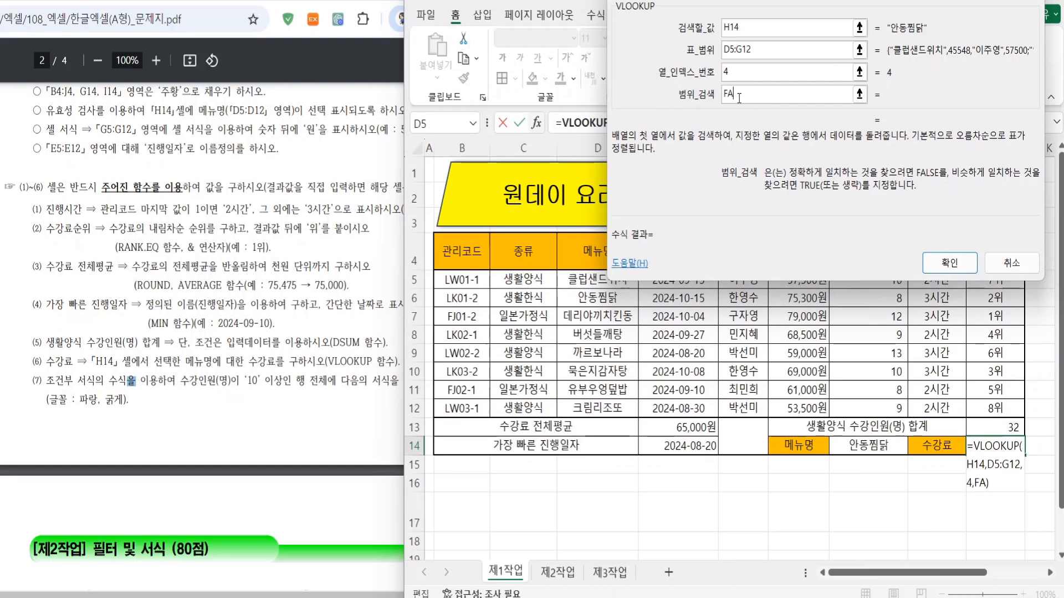
pyautogui.write('LSE')
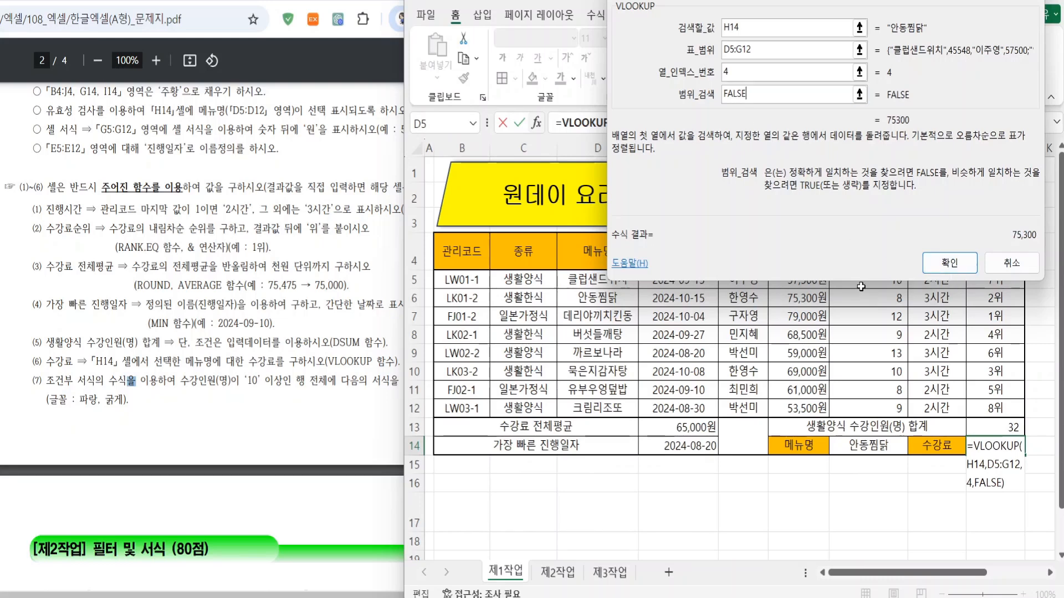
pyautogui.moveTo(758, 0); pyautogui.dragTo(745, 0)
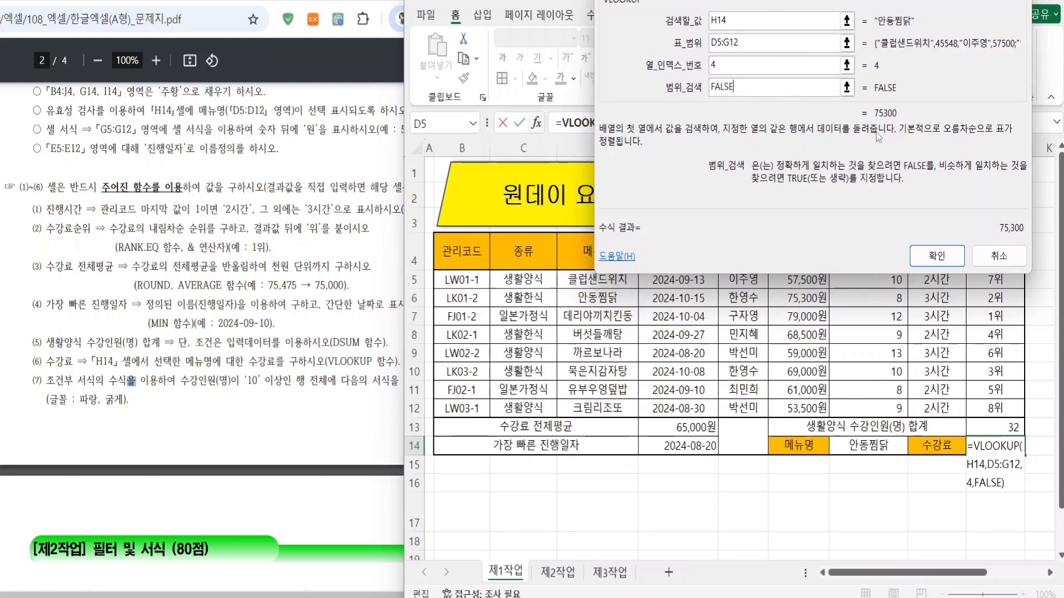
pyautogui.click(936, 256)
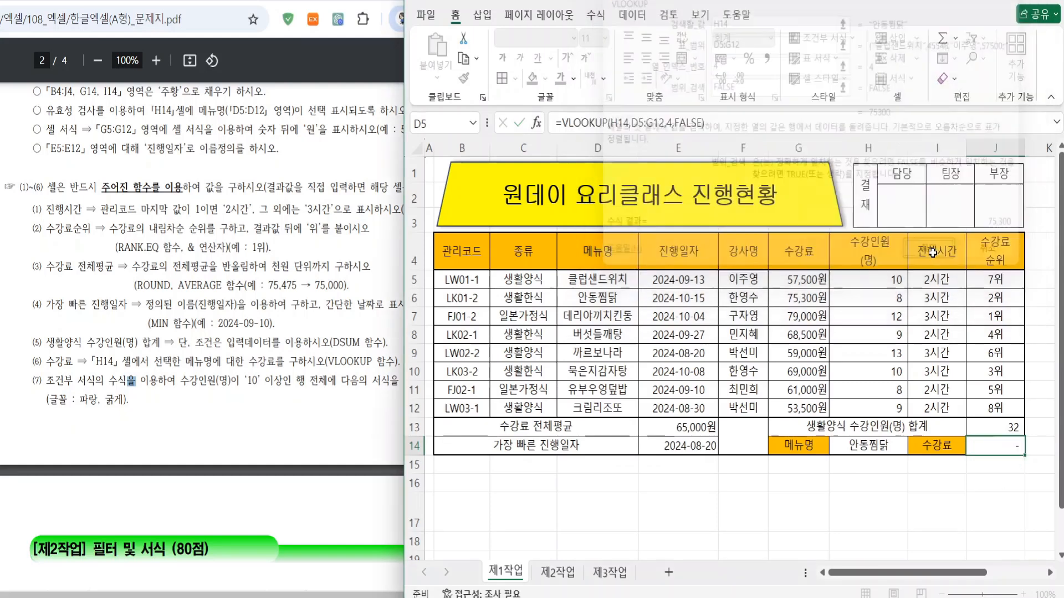
# Test the fee lookup by choosing 클럽샌드위치, 안동찜닭 and finally 데리야끼치킨동 as the menu name in H14
pyautogui.click(895, 448)
pyautogui.click(913, 448)
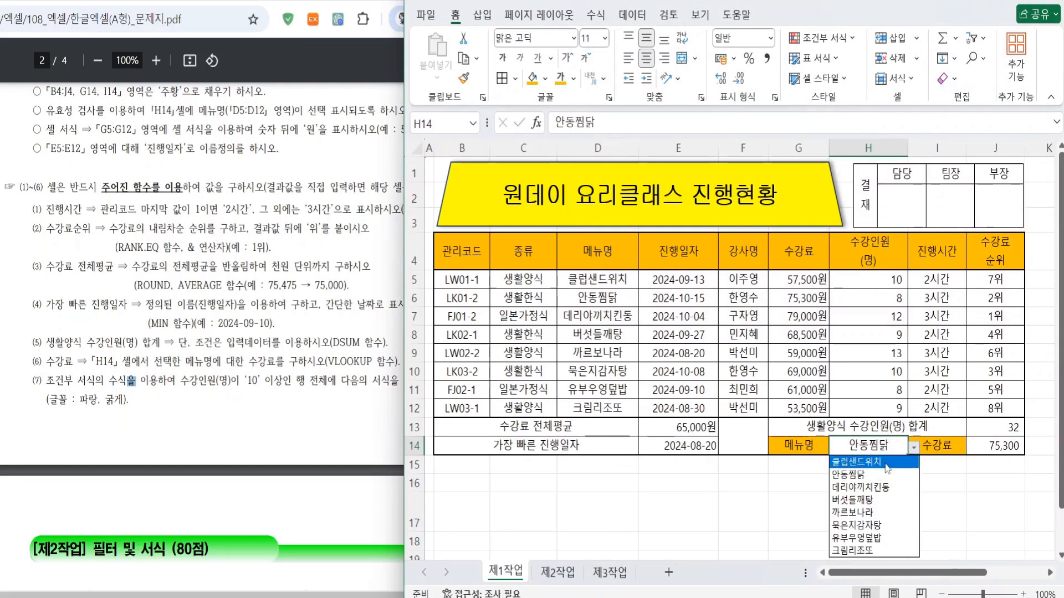
pyautogui.click(879, 463)
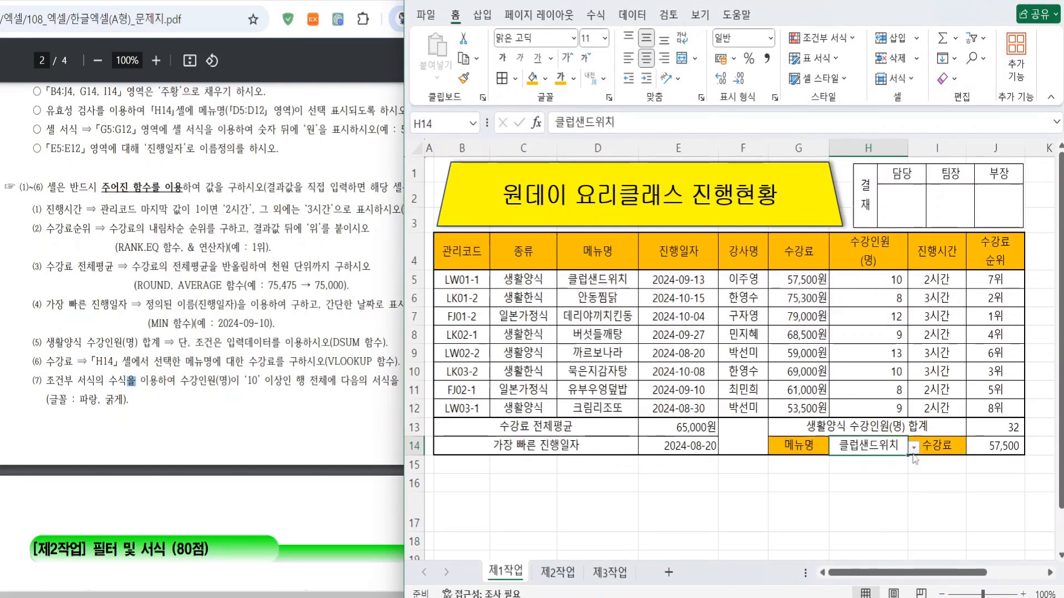
pyautogui.click(913, 448)
pyautogui.press('Down')
pyautogui.press('Return')
pyautogui.click(913, 449)
pyautogui.press('Down')
pyautogui.press('Return')
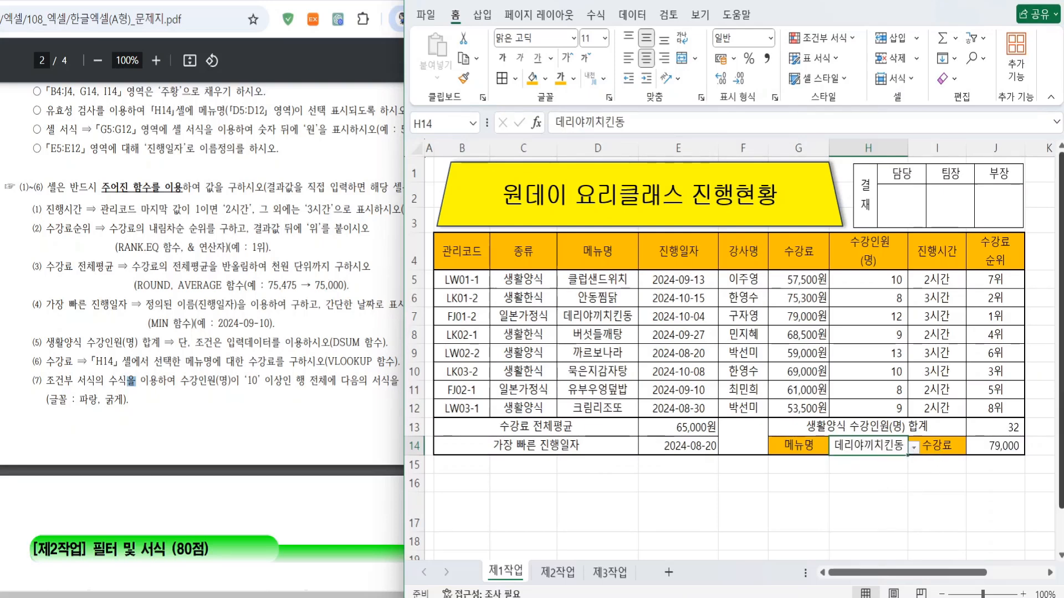
pyautogui.click(997, 451)
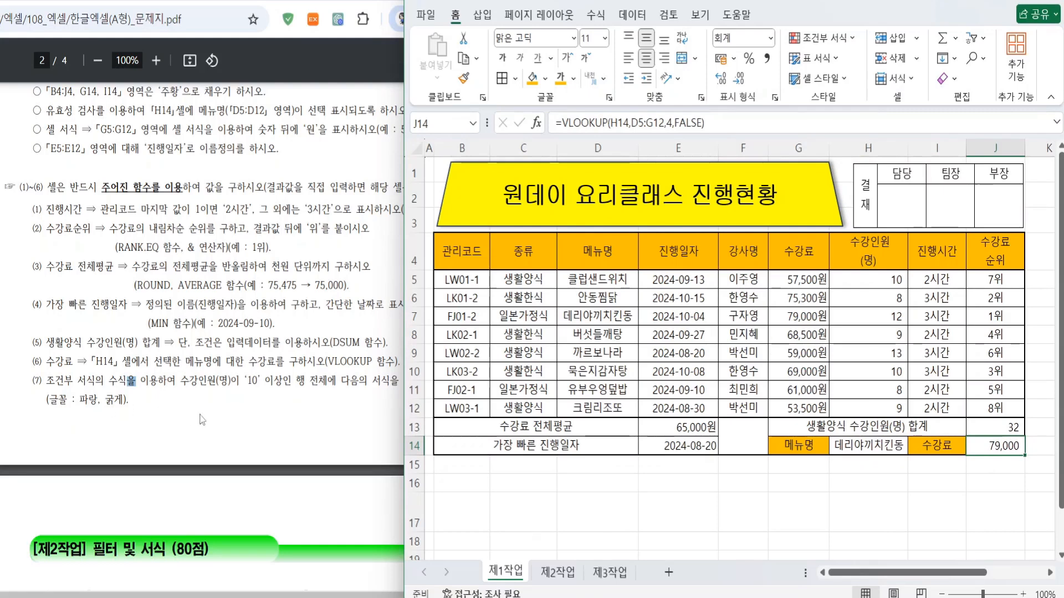
# Read instruction (7) in the exam PDF for the conditional formatting formula condition and the required font settings
pyautogui.click(187, 418)
pyautogui.hotkey('ctrl', '2')
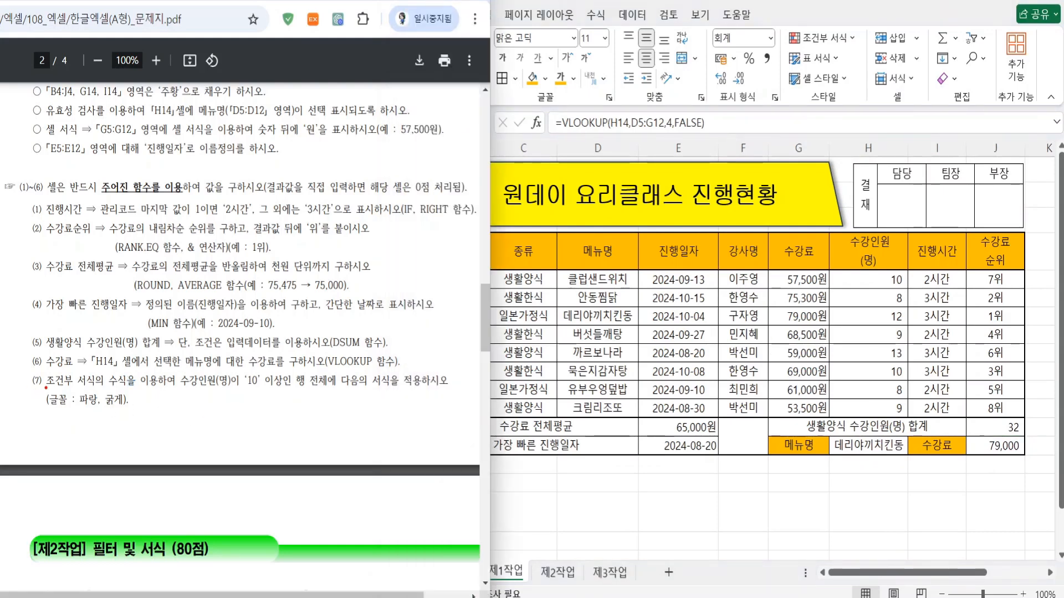
pyautogui.moveTo(40, 388); pyautogui.dragTo(440, 388)
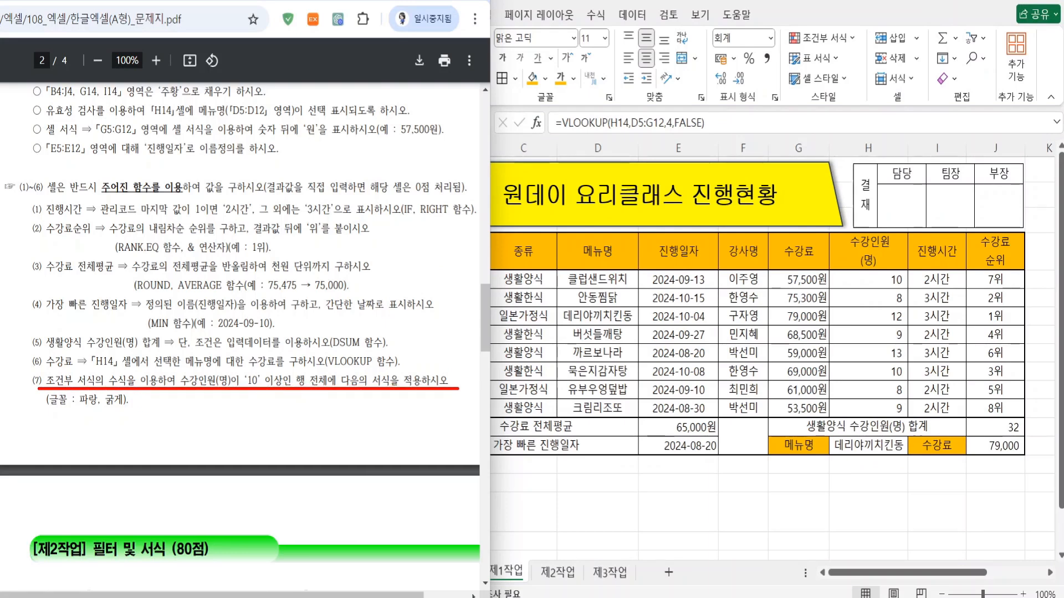
pyautogui.moveTo(46, 407); pyautogui.dragTo(136, 407)
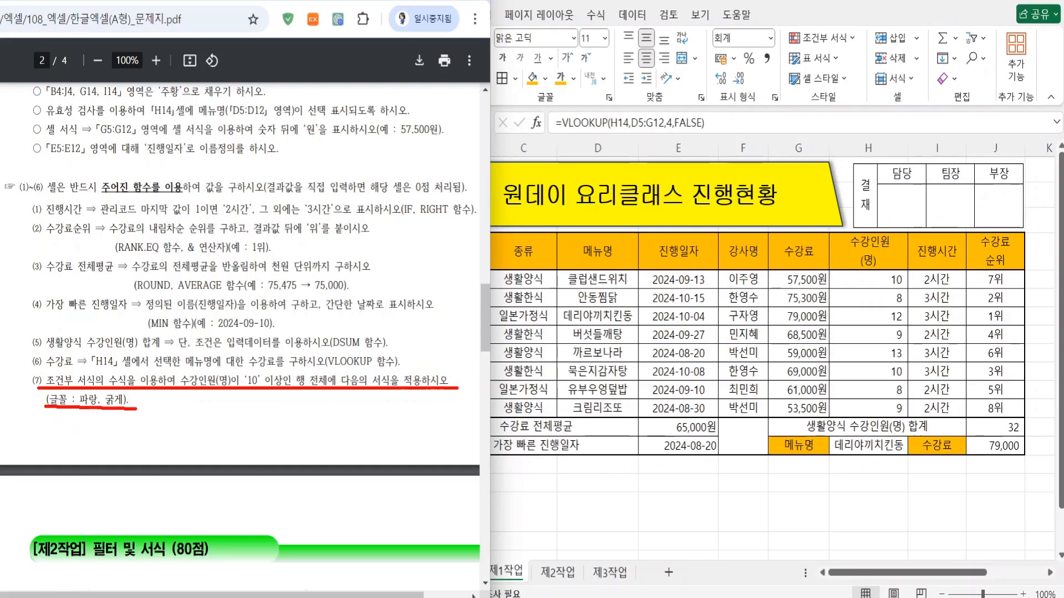
pyautogui.press('Escape')
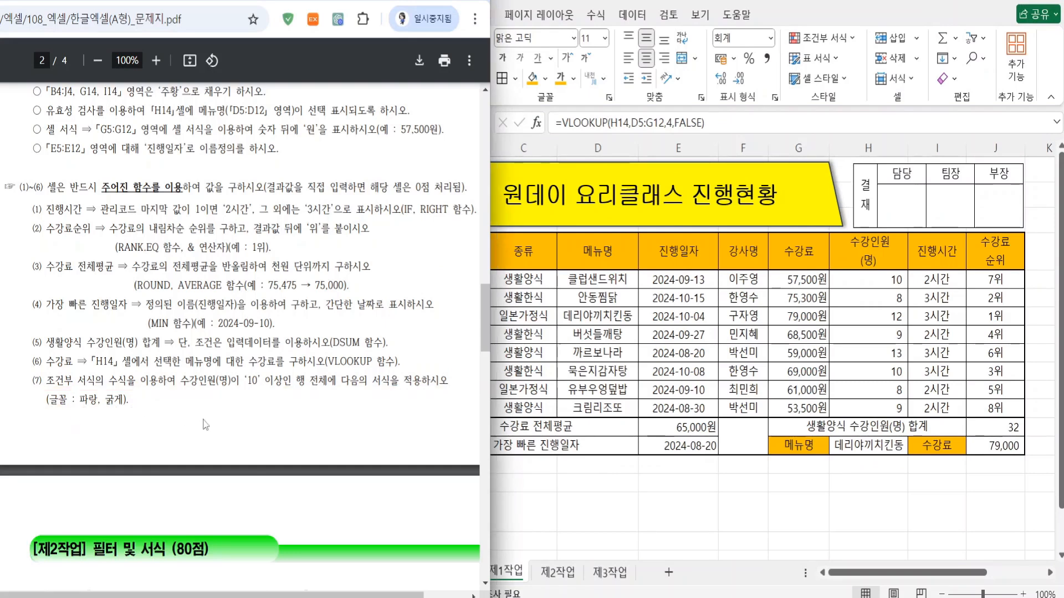
pyautogui.click(758, 355)
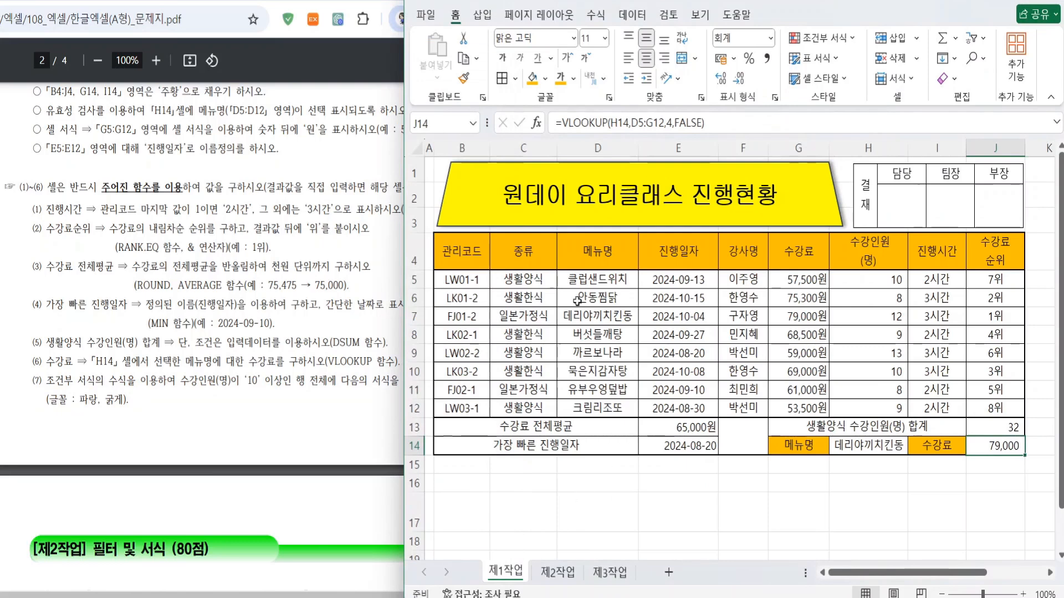
# Create a formula-based conditional formatting rule for B5:J12 with the formula =$H5>=10
pyautogui.click(483, 284)
pyautogui.moveTo(484, 284)
pyautogui.mouseDown()
pyautogui.moveTo(942, 409)
pyautogui.moveTo(981, 405)
pyautogui.mouseUp()
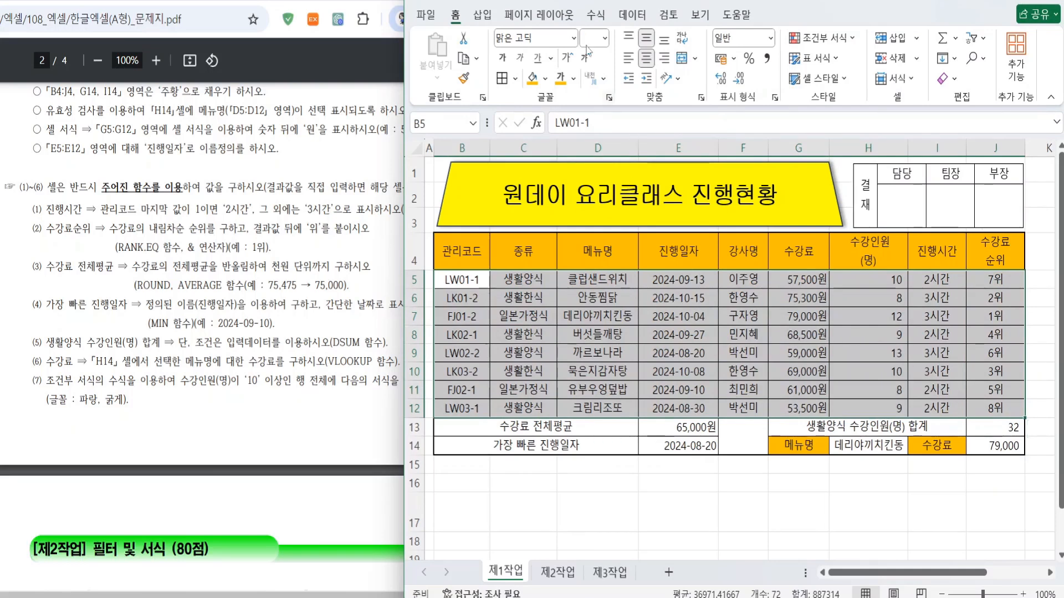
pyautogui.click(815, 41)
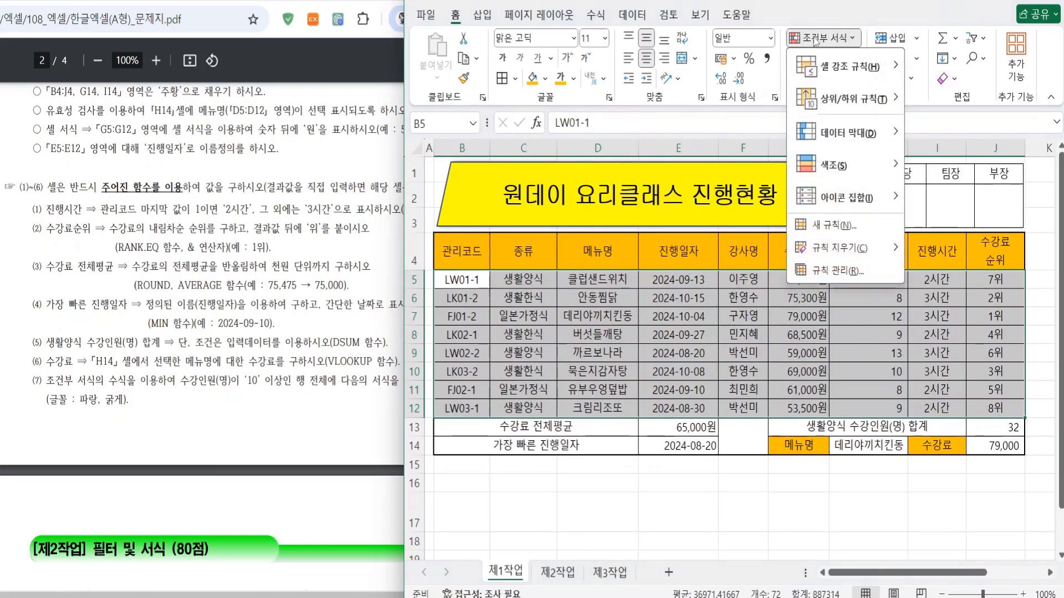
pyautogui.click(826, 227)
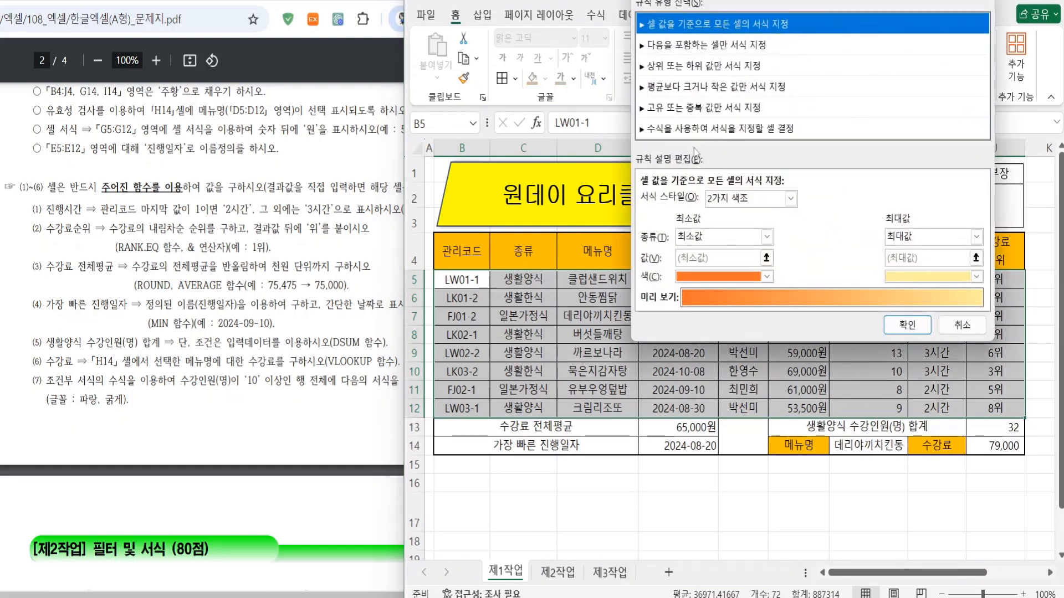
pyautogui.click(670, 132)
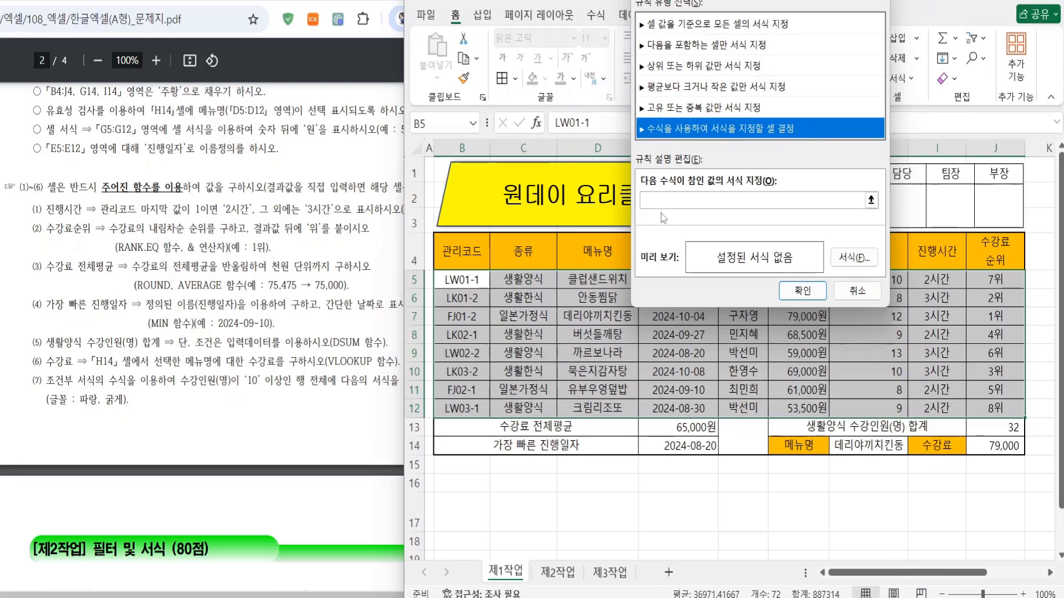
pyautogui.press('Tab')
pyautogui.moveTo(742, 0); pyautogui.dragTo(565, 3)
pyautogui.click(873, 283)
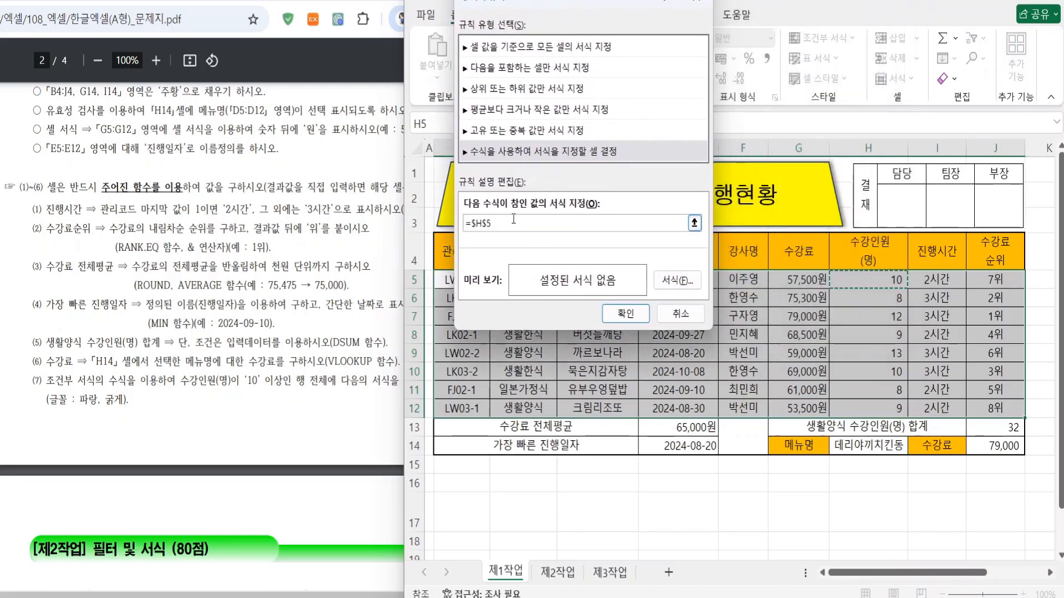
pyautogui.press('BackSpace')
pyautogui.press('BackSpace')
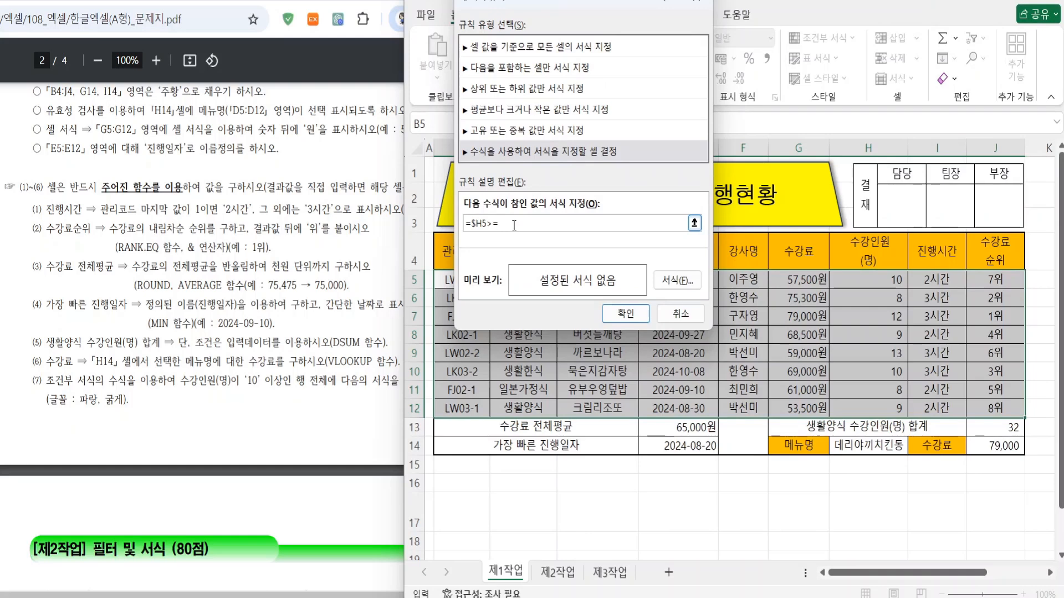
pyautogui.write('10')
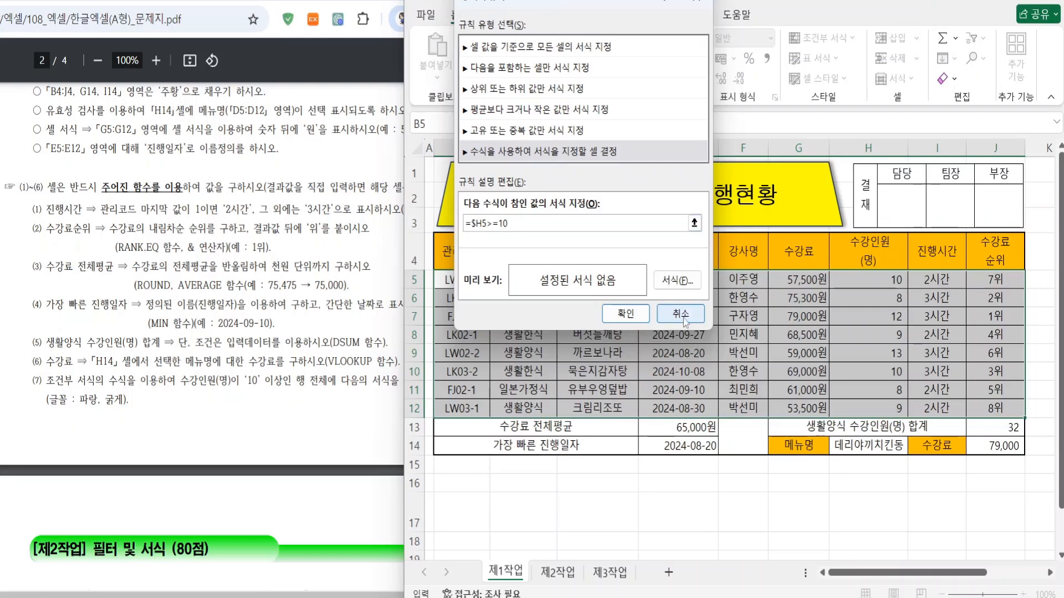
# Give the rule a bold (굵게), standard blue (파랑) font and apply it to the table rows
pyautogui.click(686, 281)
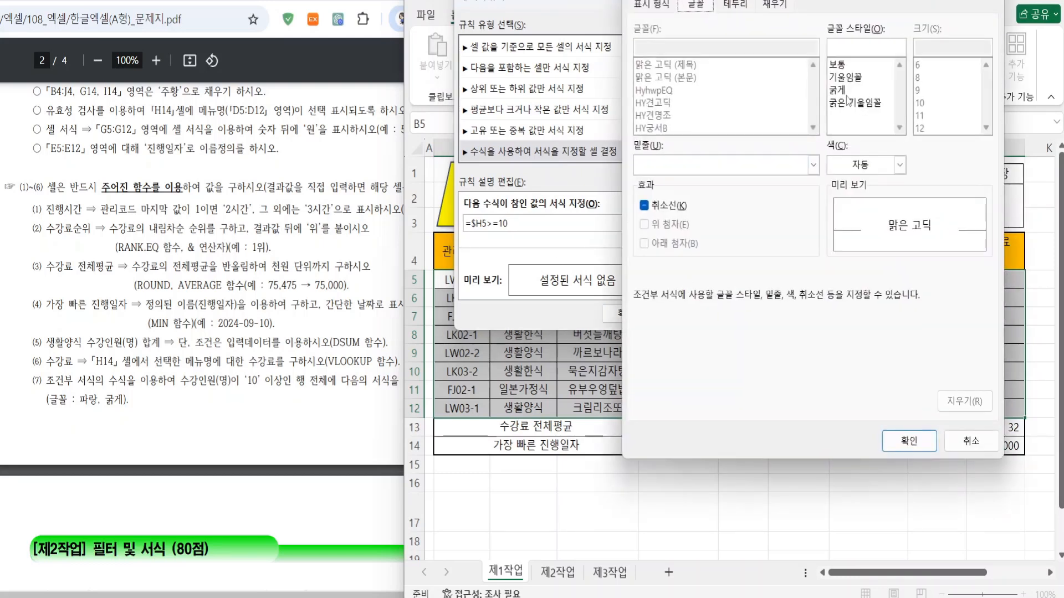
pyautogui.click(856, 89)
pyautogui.click(898, 165)
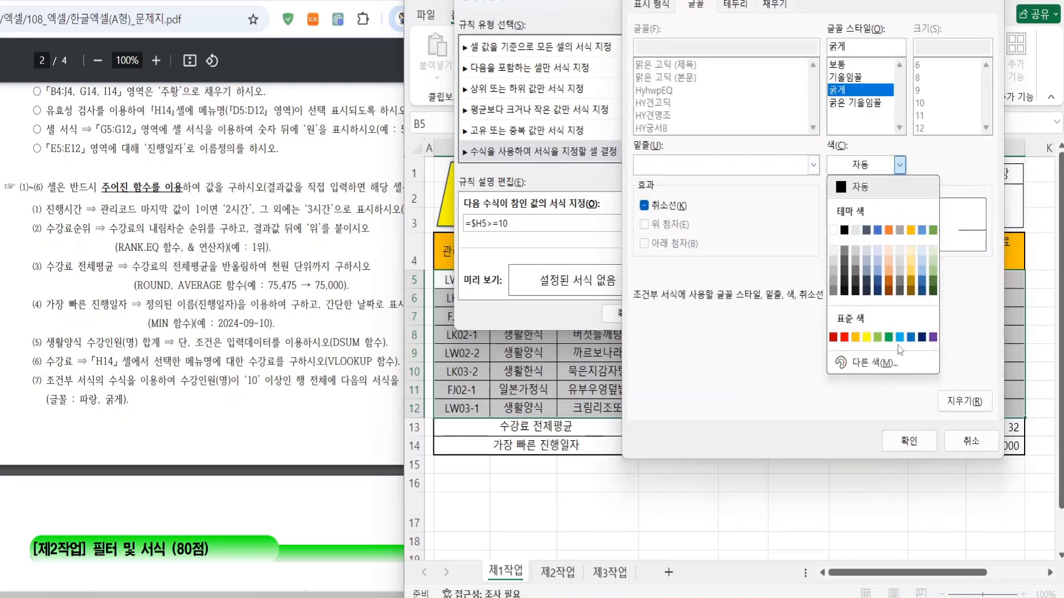
pyautogui.click(910, 337)
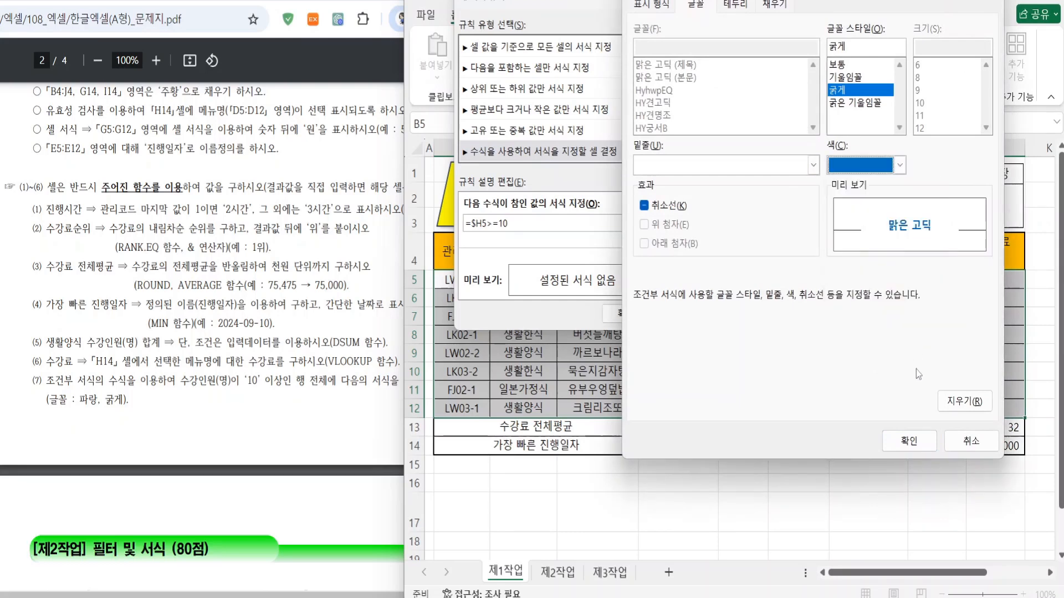
pyautogui.click(909, 441)
pyautogui.click(626, 313)
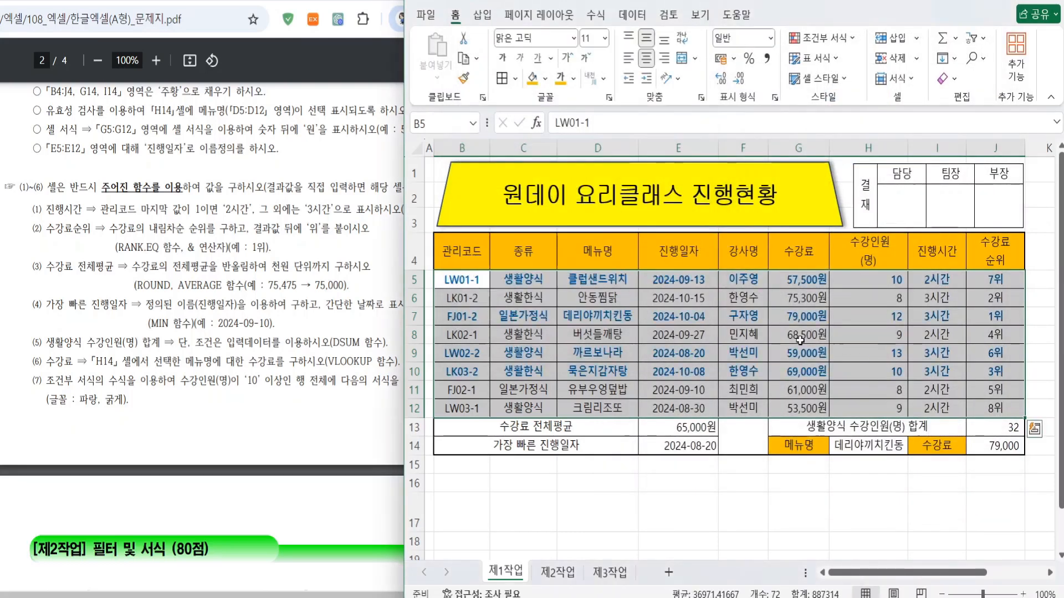
# Check the conditionally formatted rows against the attendee counts in the 수강인원(명) column
pyautogui.click(823, 311)
pyautogui.click(895, 282)
pyautogui.click(897, 317)
pyautogui.click(894, 334)
pyautogui.click(894, 352)
pyautogui.click(892, 372)
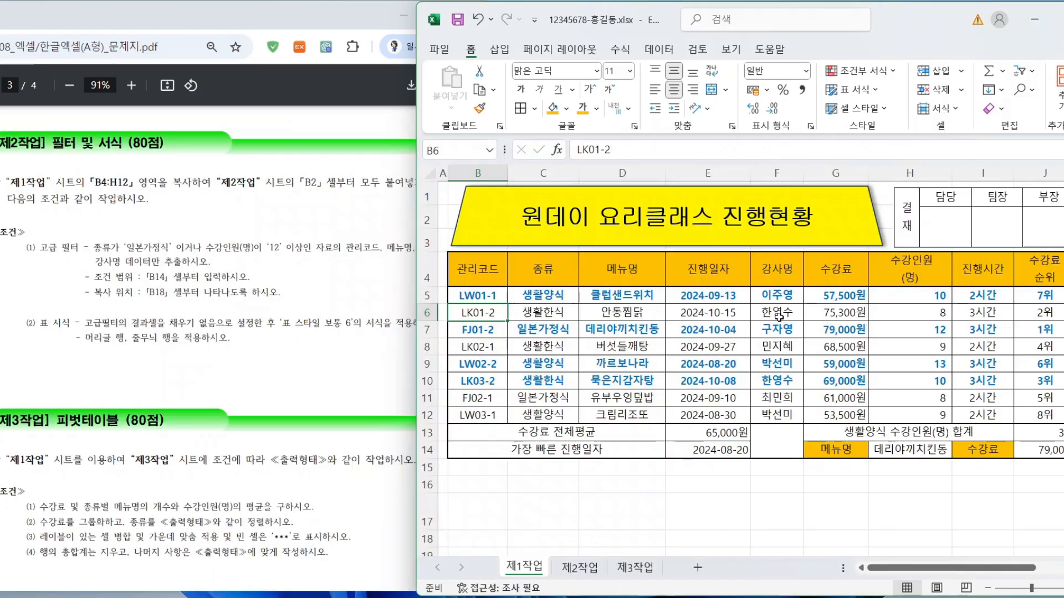
# Read the 제2작업 instructions in the exam PDF for the data copy, advanced filter and table formatting
pyautogui.click(153, 123)
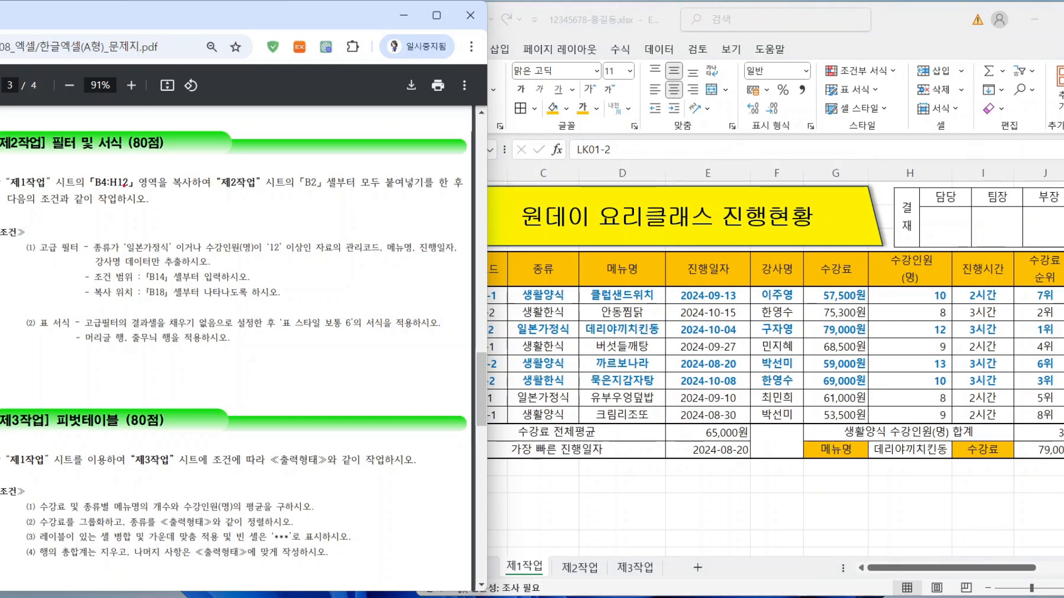
pyautogui.moveTo(16, 189); pyautogui.dragTo(463, 189)
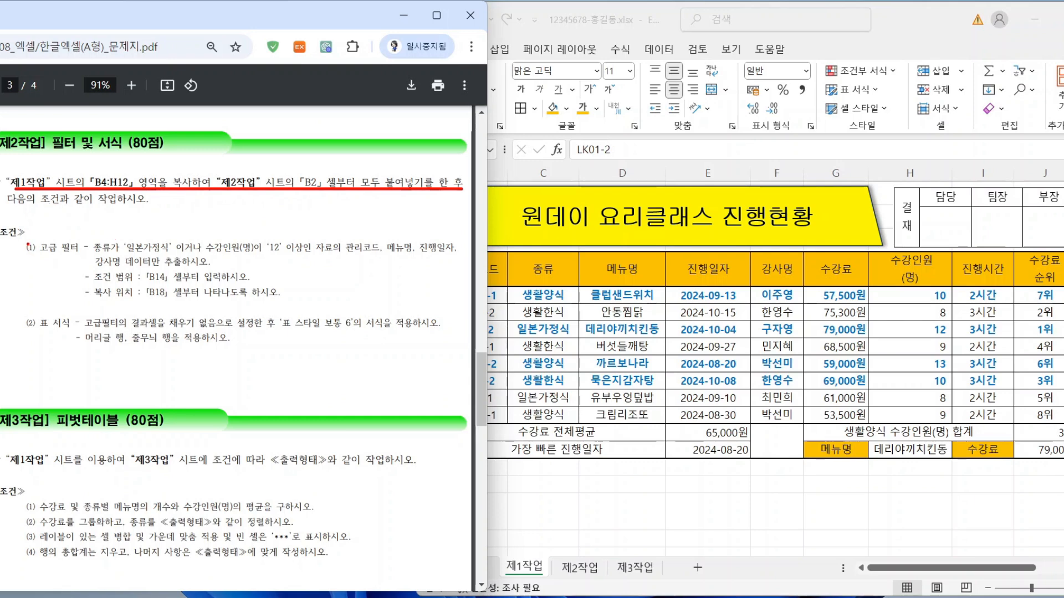
pyautogui.moveTo(27, 243)
pyautogui.mouseDown()
pyautogui.moveTo(51, 271)
pyautogui.moveTo(203, 301)
pyautogui.moveTo(465, 301)
pyautogui.mouseUp()
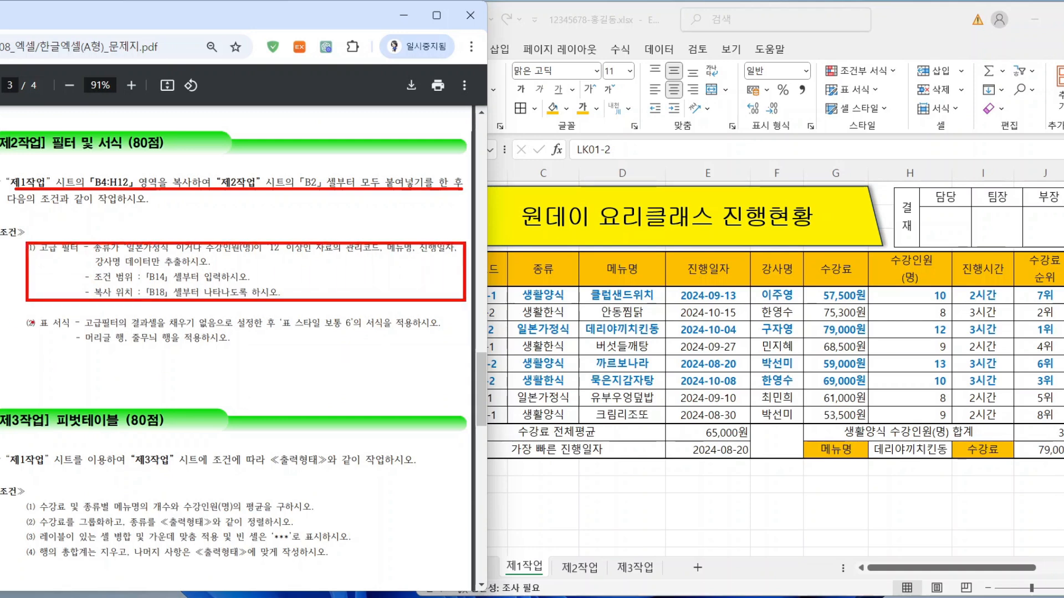
pyautogui.moveTo(23, 317)
pyautogui.mouseDown()
pyautogui.moveTo(271, 348)
pyautogui.moveTo(450, 350)
pyautogui.mouseUp()
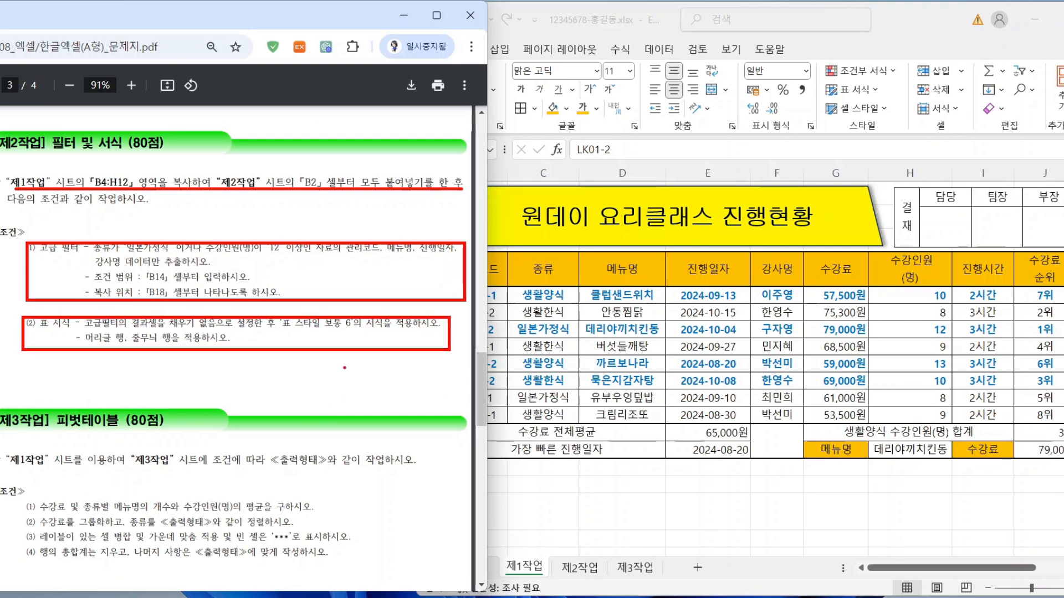
pyautogui.press('Escape')
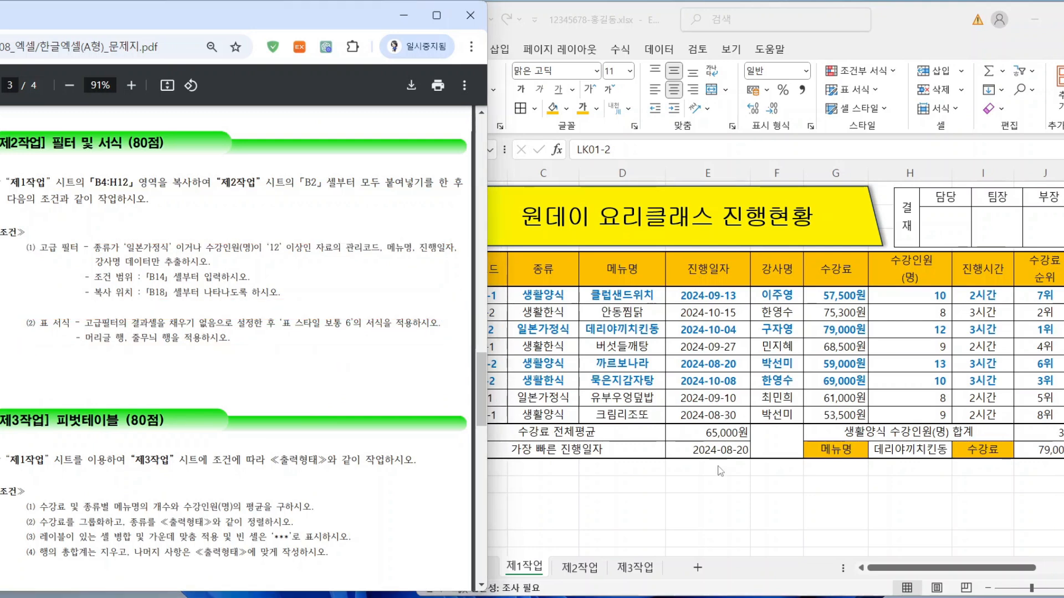
# Copy B4:H12 from the 제1작업 sheet to B2 of the 제2작업 sheet, keeping the source column widths (원본 열 너비 유지)
pyautogui.click(663, 485)
pyautogui.moveTo(476, 271); pyautogui.dragTo(892, 418)
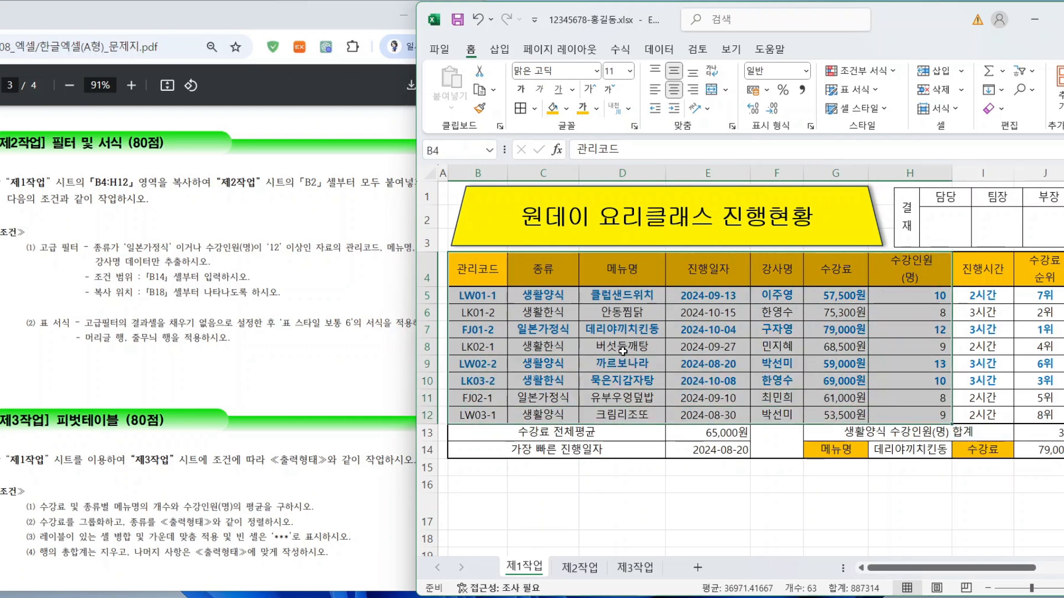
pyautogui.hotkey('ctrl', 'c')
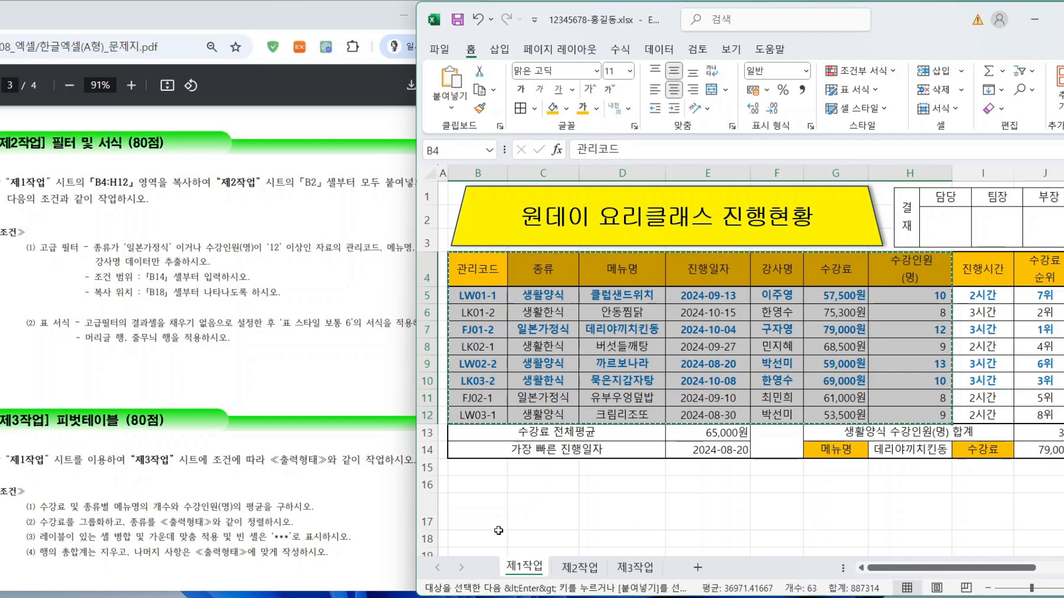
pyautogui.click(579, 568)
pyautogui.click(474, 208)
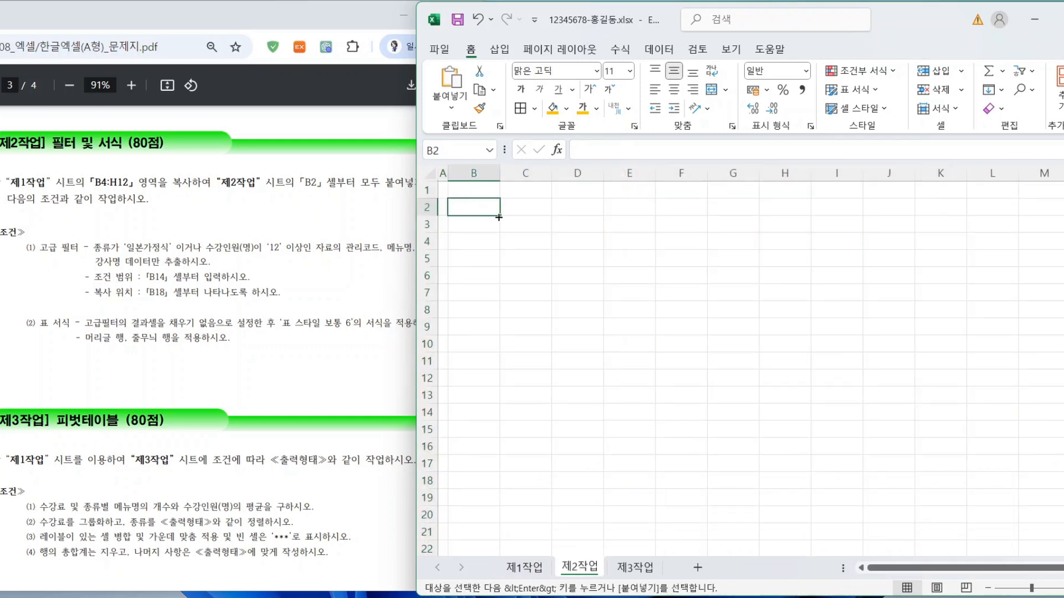
pyautogui.click(453, 107)
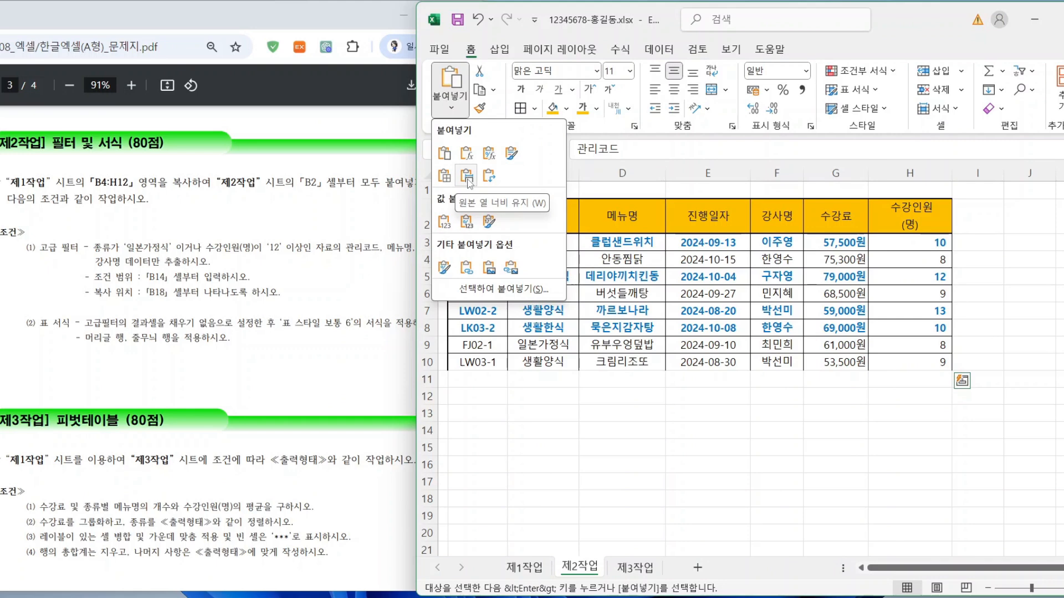
pyautogui.click(467, 176)
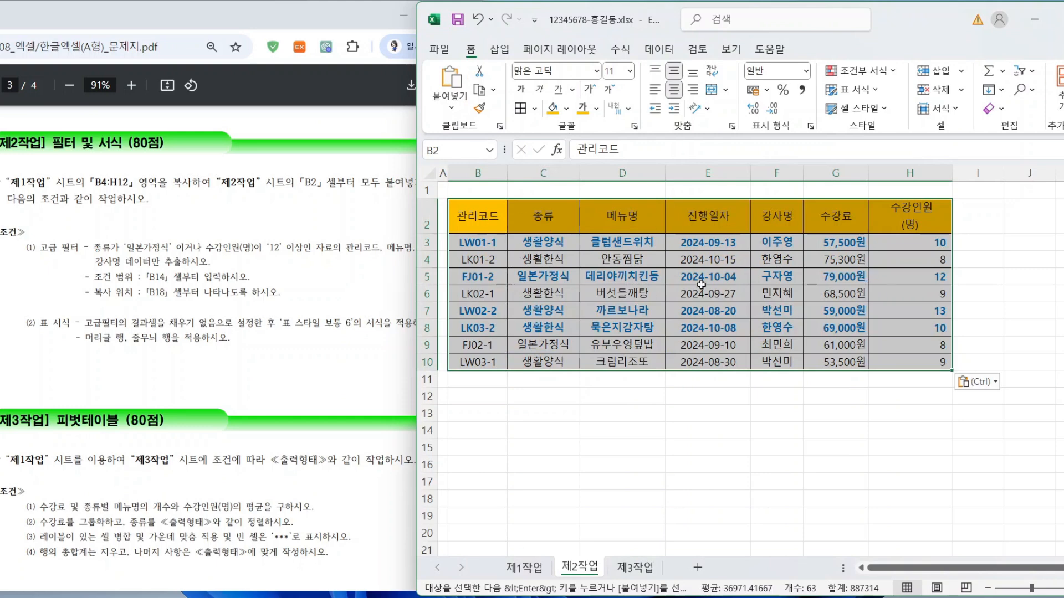
# Apply outside borders (바깥쪽 테두리) to the pasted table B2:H10 on the 제2작업 sheet
pyautogui.click(534, 109)
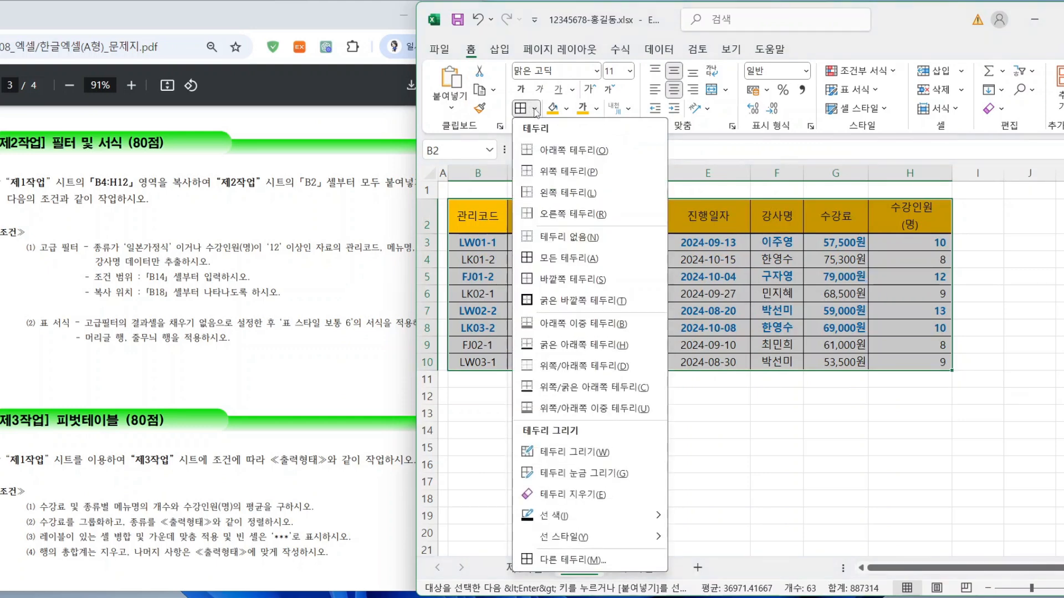
pyautogui.click(548, 280)
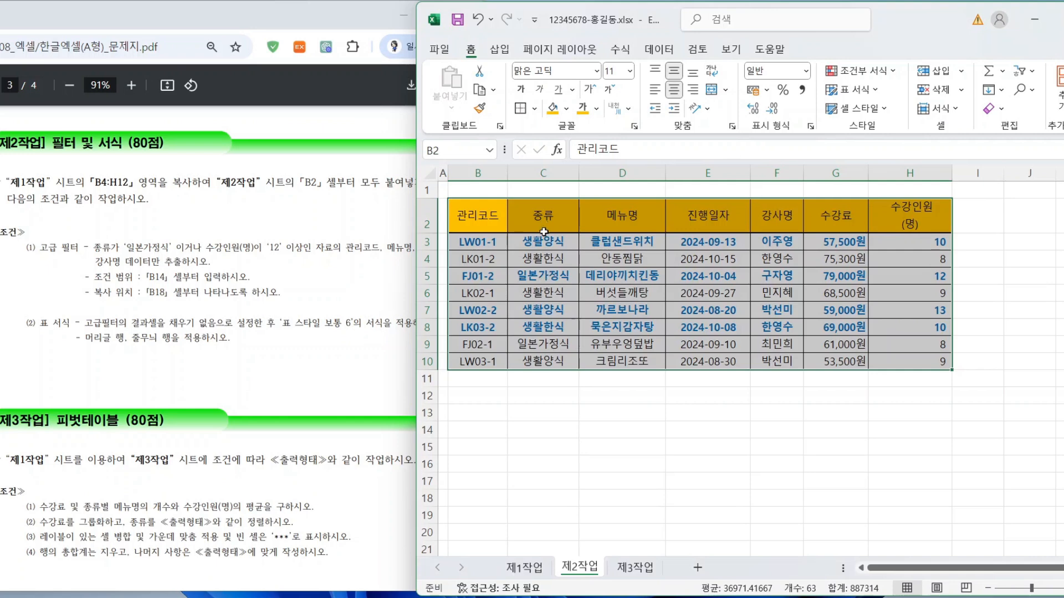
pyautogui.click(542, 210)
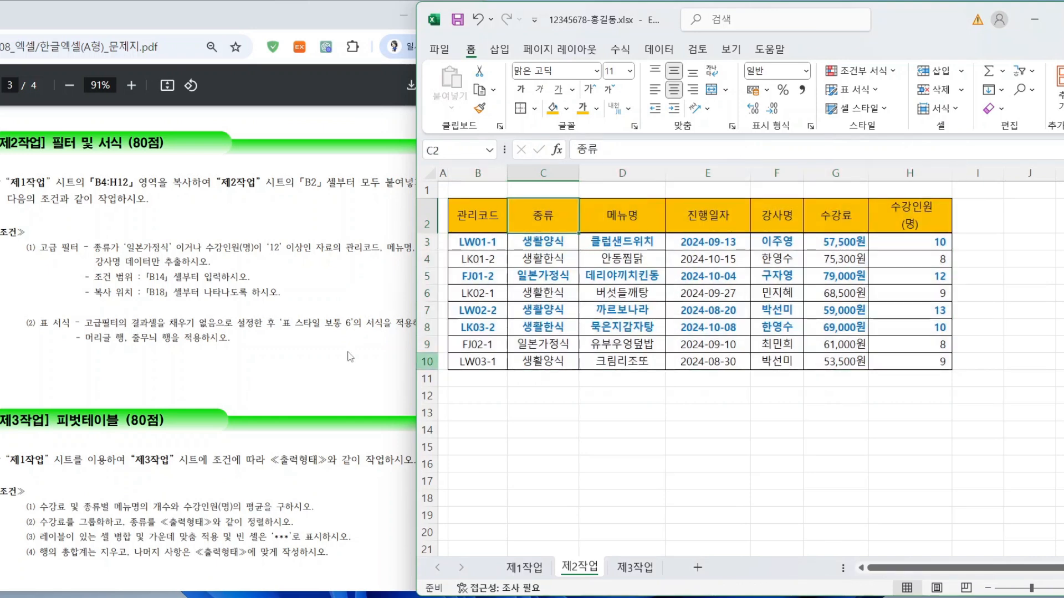
# Read condition (1) of 제2작업 in the exam PDF for the advanced filter criteria and the fields to extract
pyautogui.click(41, 250)
pyautogui.moveTo(89, 248); pyautogui.dragTo(382, 256)
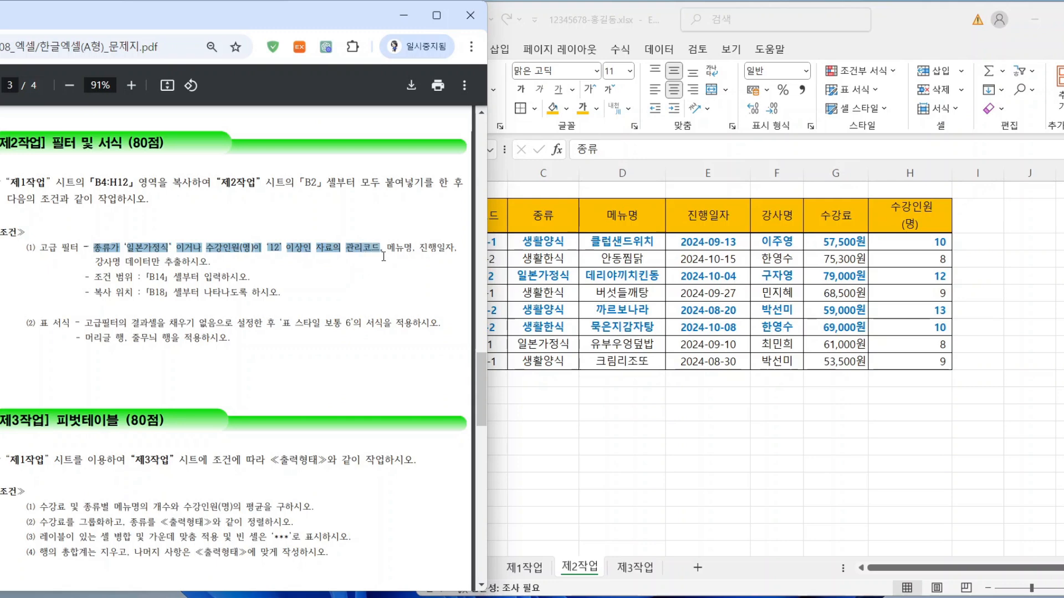
pyautogui.click(342, 273)
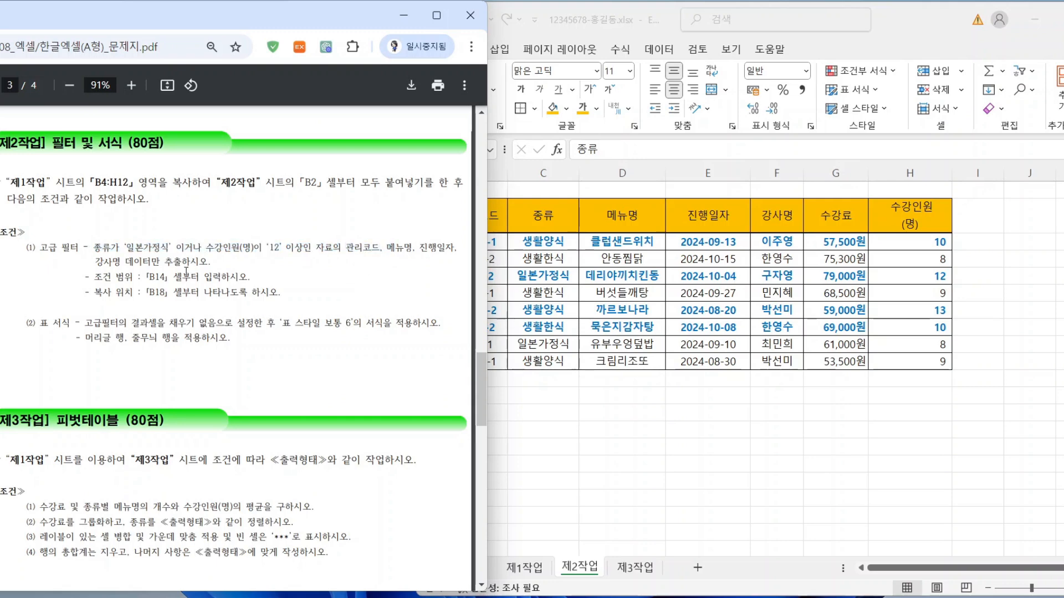
pyautogui.moveTo(70, 255); pyautogui.dragTo(459, 256)
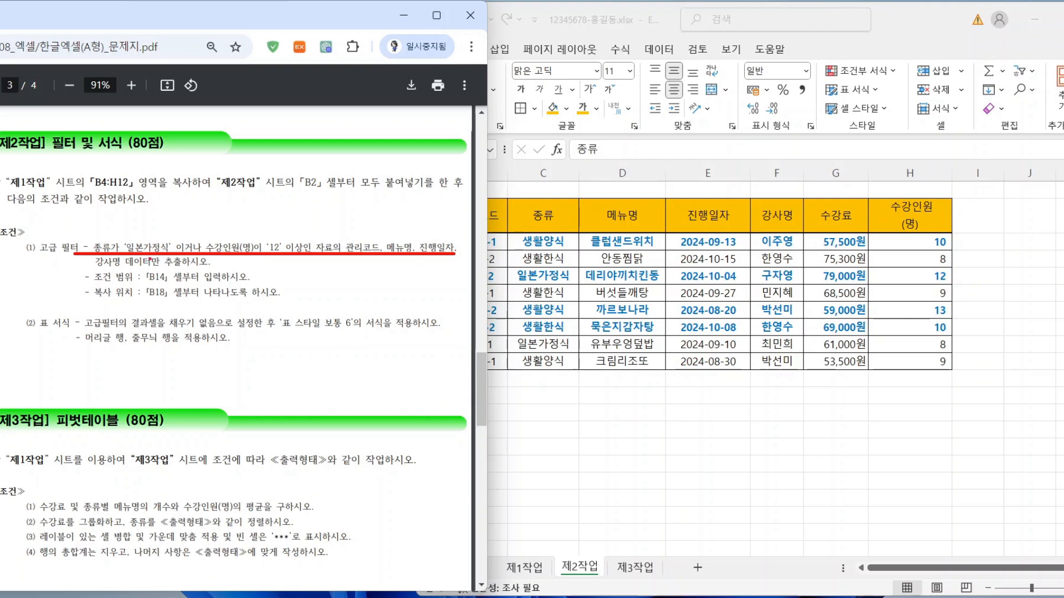
pyautogui.moveTo(86, 271); pyautogui.dragTo(220, 270)
pyautogui.press('Escape')
# Copy the header cells 종류 and 수강인원(명) from the table to B14 as the advanced filter criteria headers
pyautogui.click(578, 361)
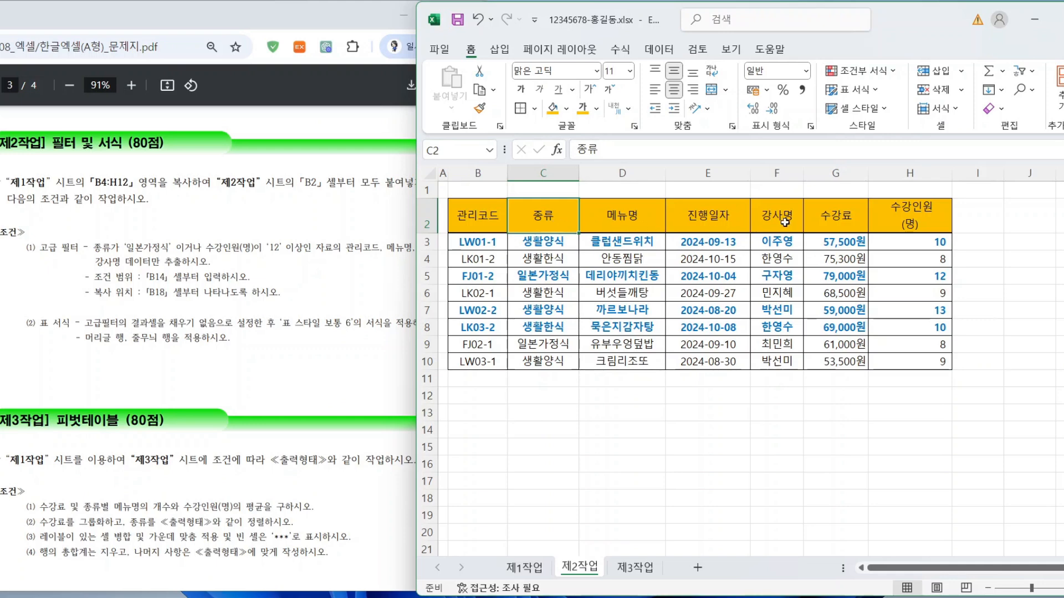
pyautogui.keyDown('ctrl'); pyautogui.click(909, 217); pyautogui.keyUp('ctrl')
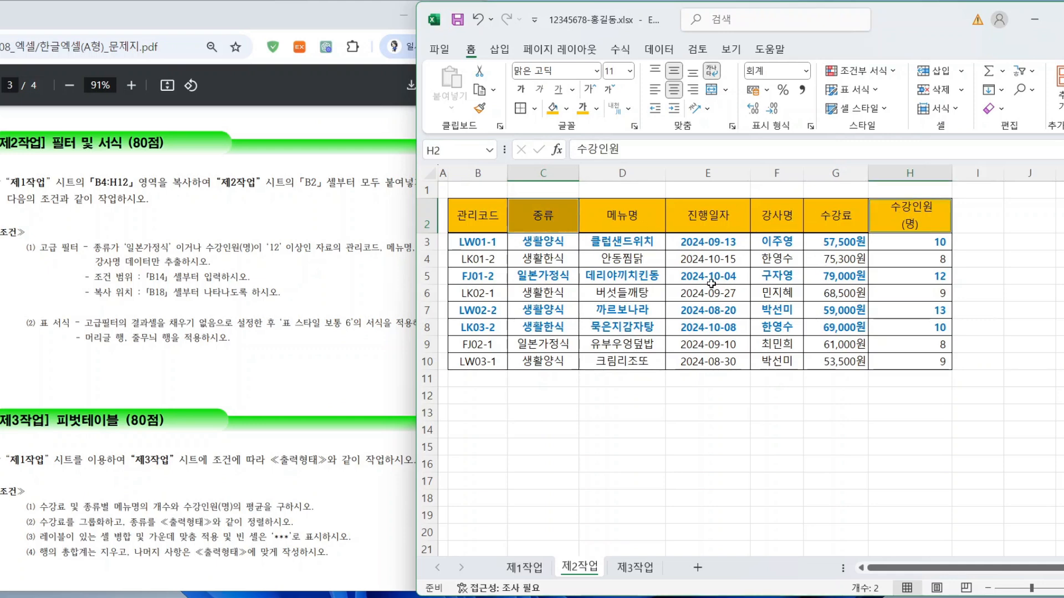
pyautogui.hotkey('ctrl', 'c')
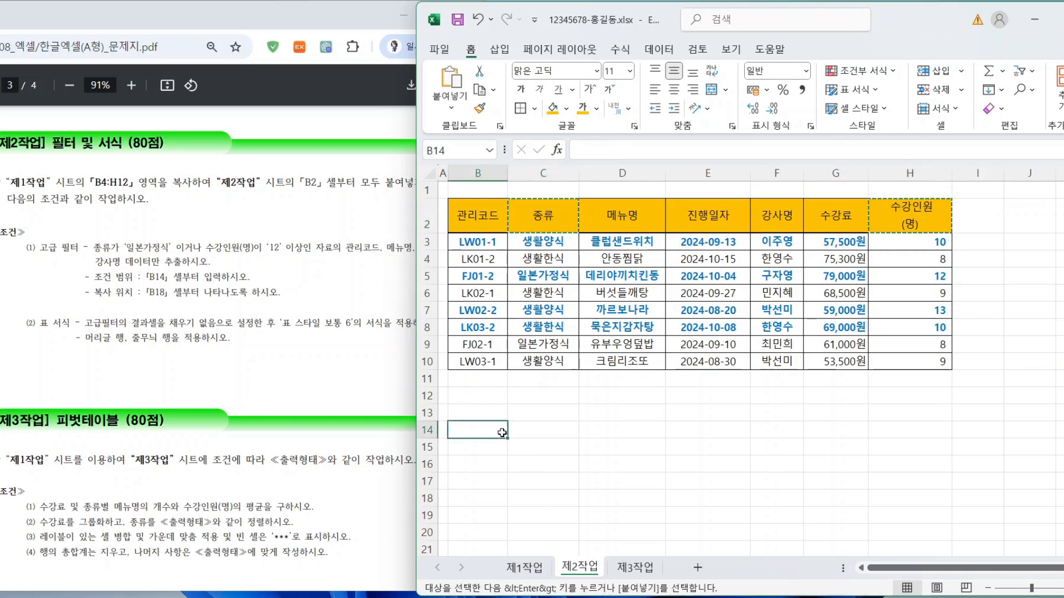
pyautogui.hotkey('ctrl', 'v')
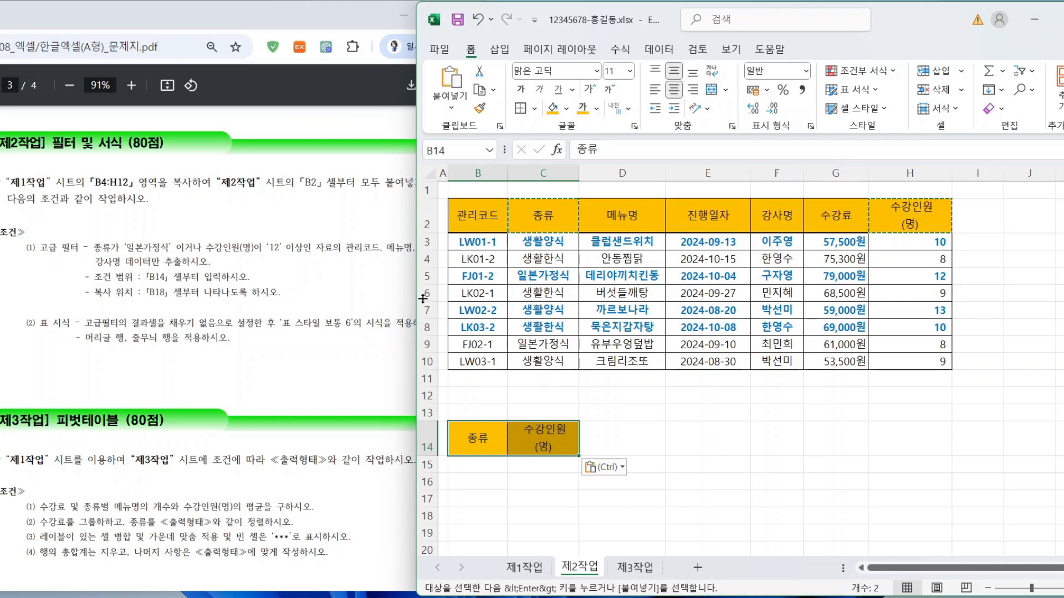
# Copy the header cells 관리코드, 메뉴명, 진행일자 and 강사명 to B18 as the extraction headers
pyautogui.moveTo(415, 300); pyautogui.dragTo(462, 299)
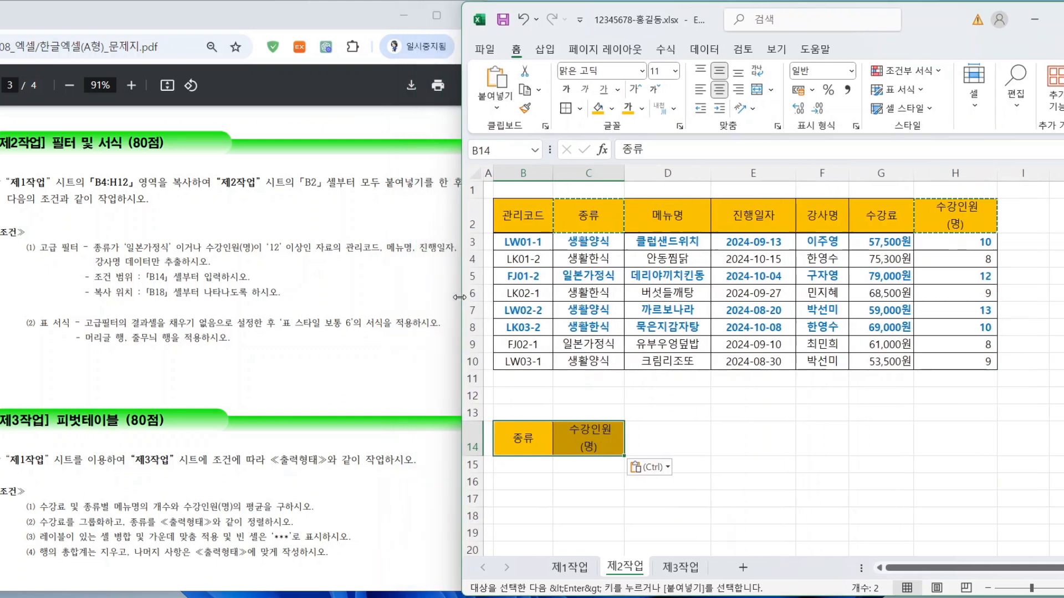
pyautogui.click(517, 217)
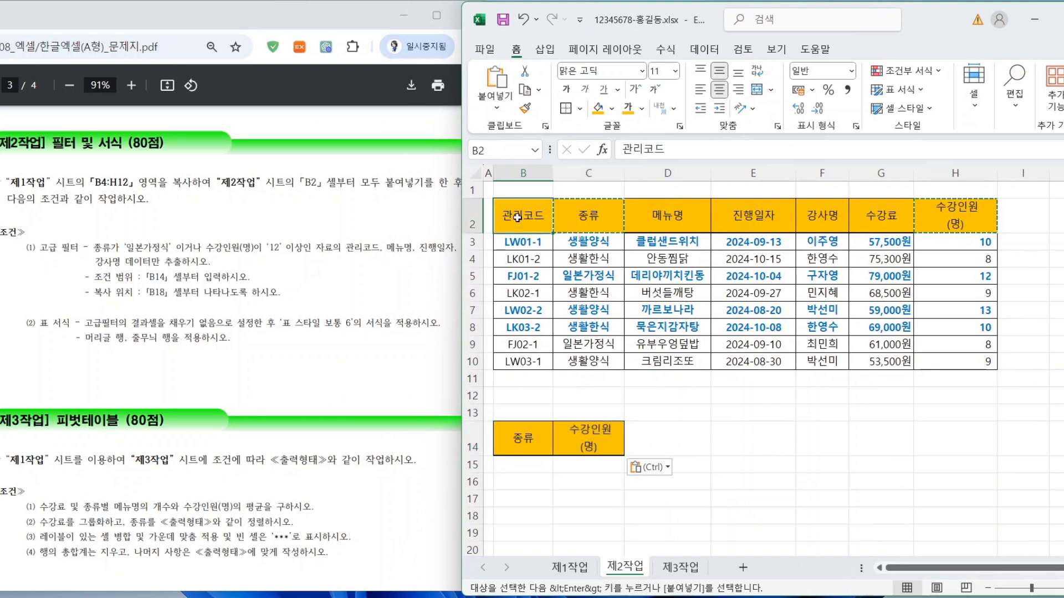
pyautogui.keyDown('ctrl'); pyautogui.click(672, 216); pyautogui.keyUp('ctrl')
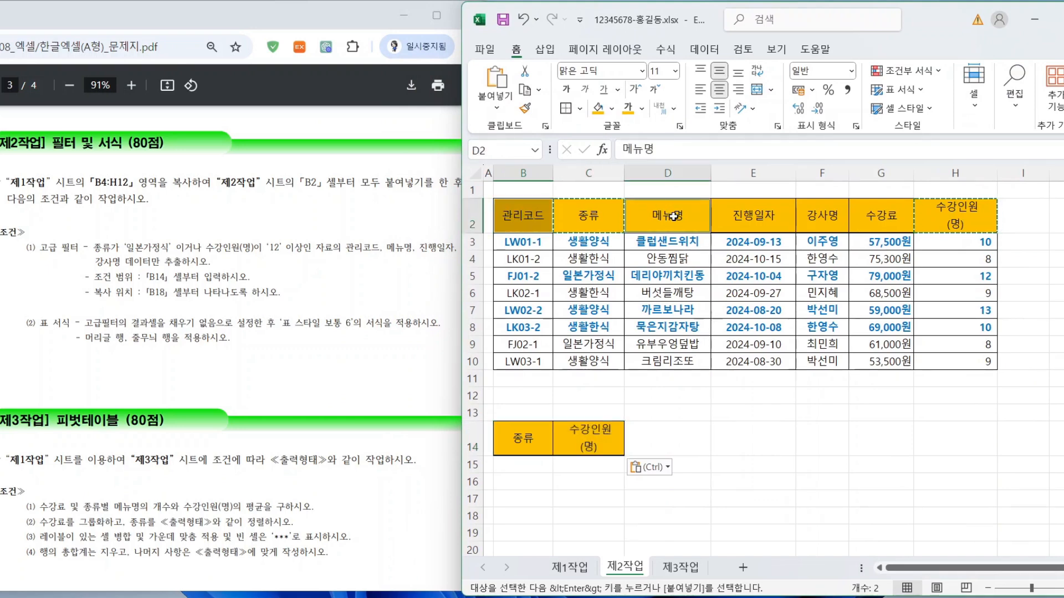
pyautogui.keyDown('ctrl'); pyautogui.click(755, 224); pyautogui.keyUp('ctrl')
pyautogui.keyDown('ctrl'); pyautogui.click(825, 222); pyautogui.keyUp('ctrl')
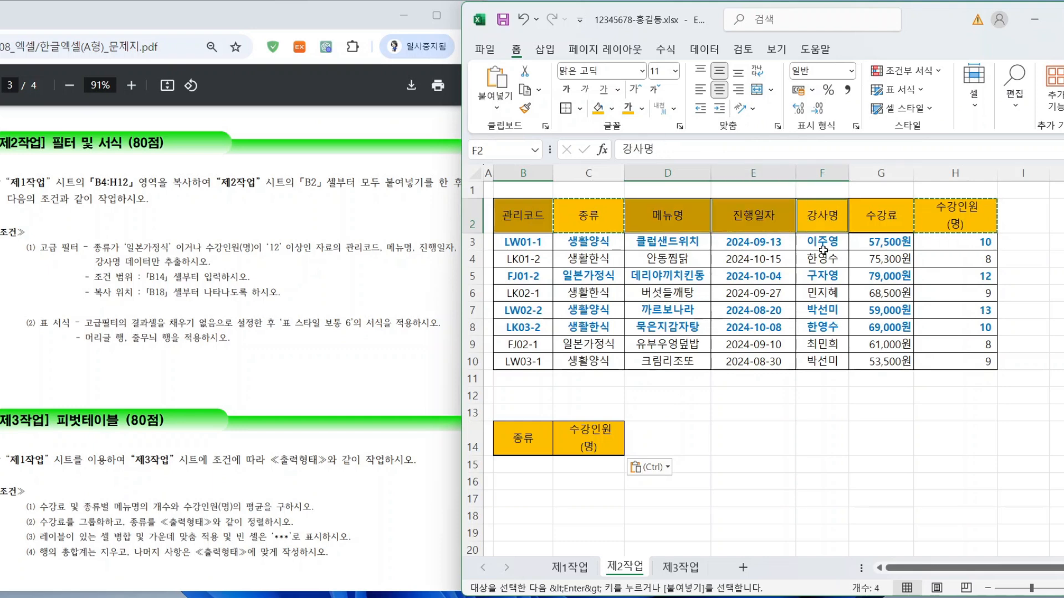
pyautogui.hotkey('ctrl', 'c')
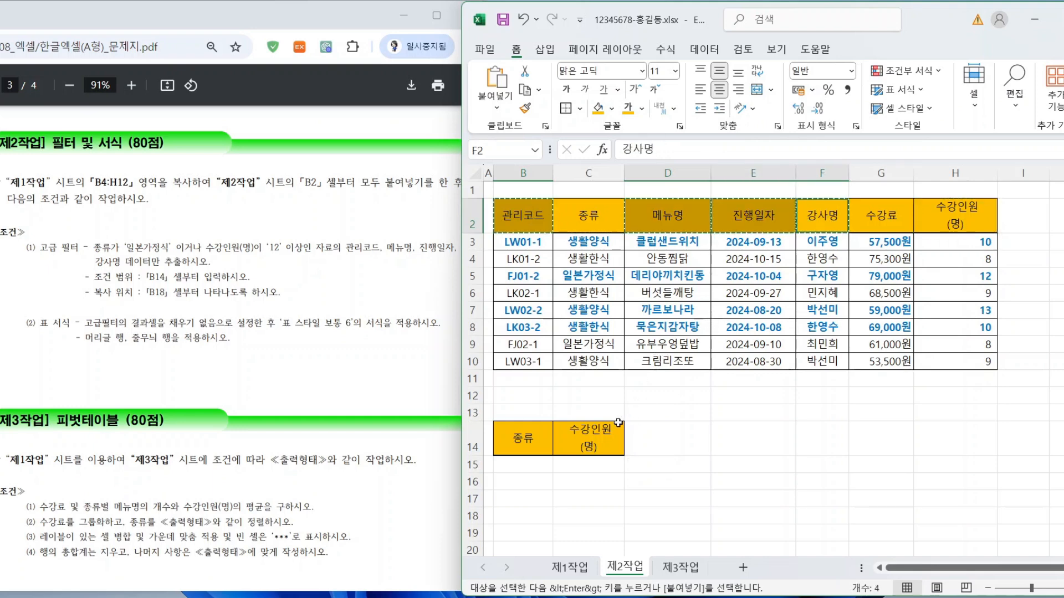
pyautogui.click(511, 518)
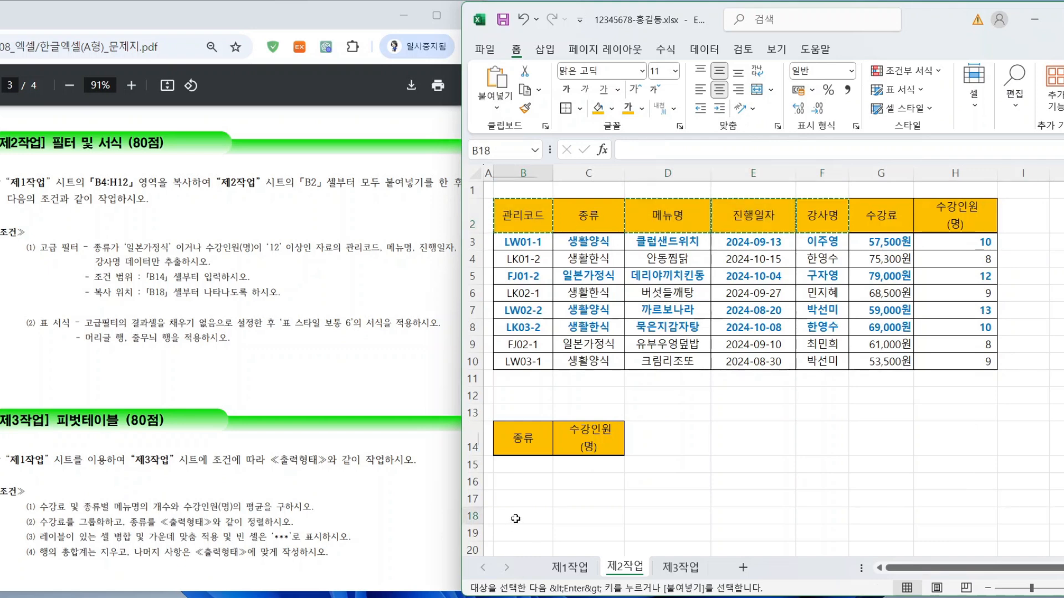
pyautogui.hotkey('ctrl', 'v')
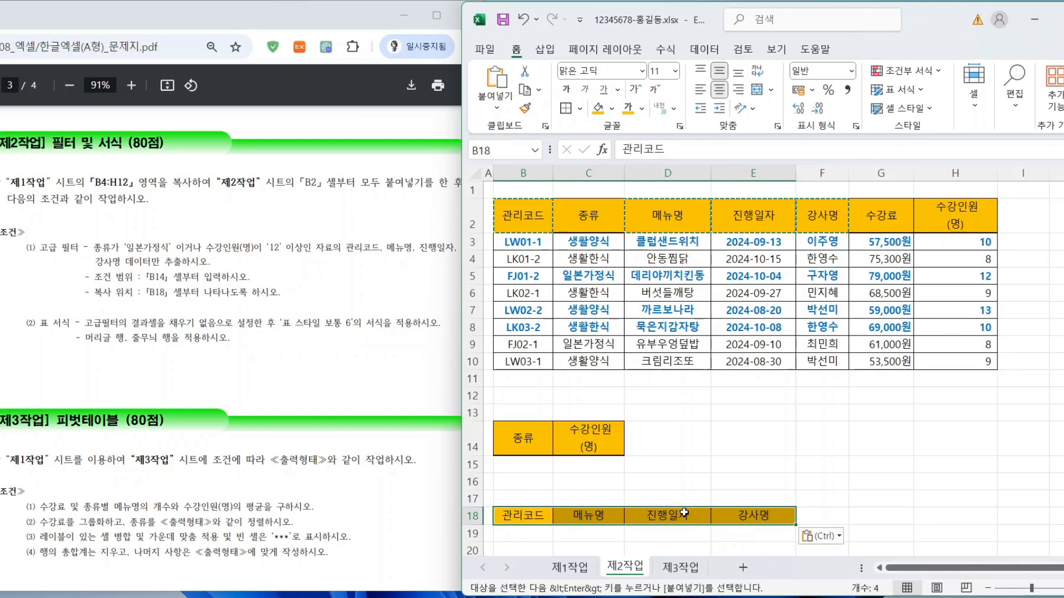
# Enter the criterion ="일본가정식" in B15 under 종류 and widen column B slightly
pyautogui.scroll(-1, 636, 393)
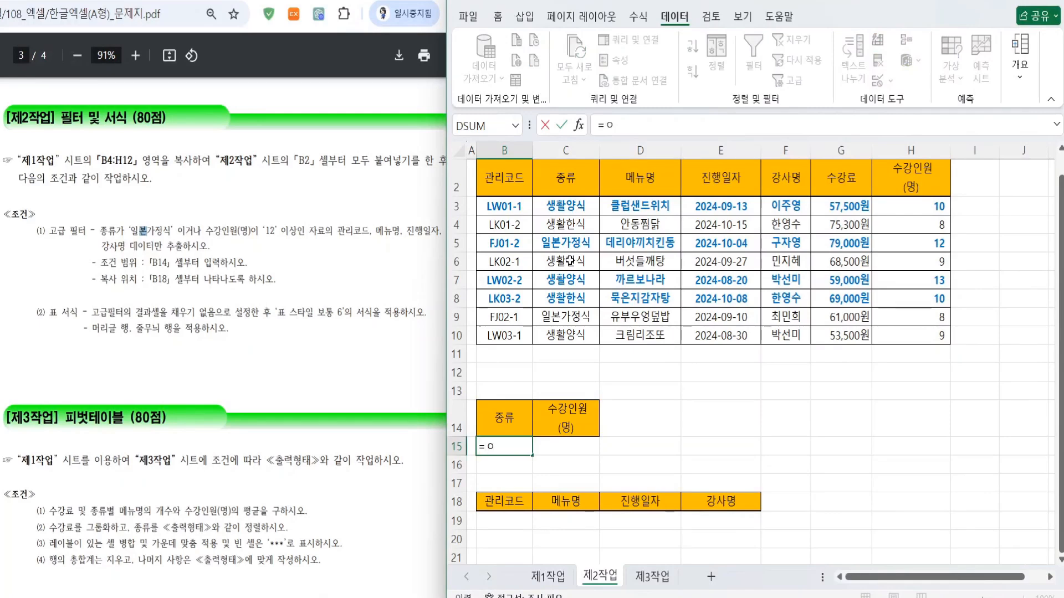
pyautogui.write('일보')
pyautogui.write('일본가정식"')
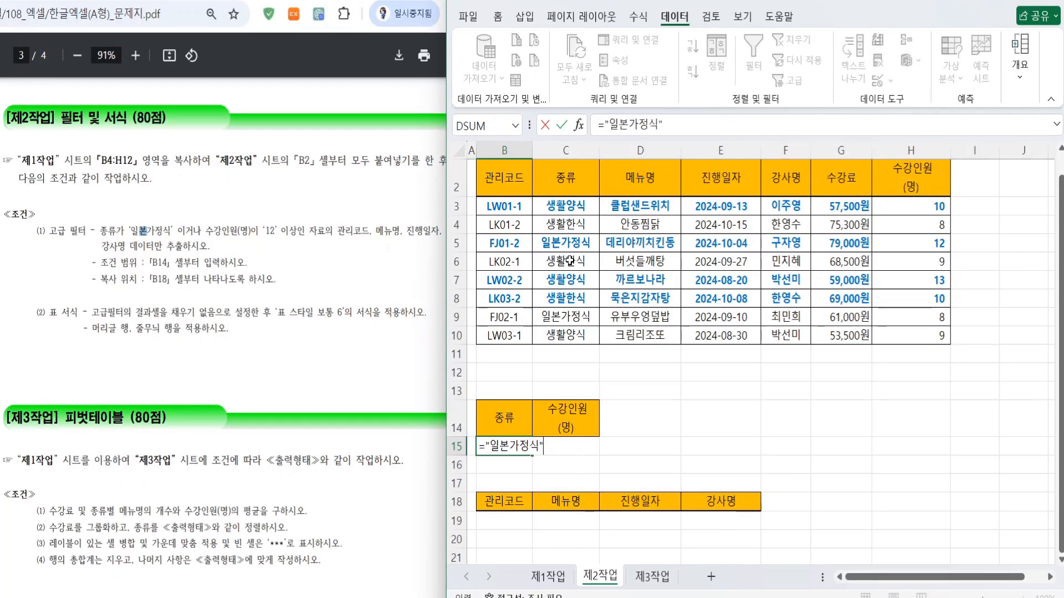
pyautogui.press('Return')
pyautogui.moveTo(532, 158); pyautogui.dragTo(546, 161)
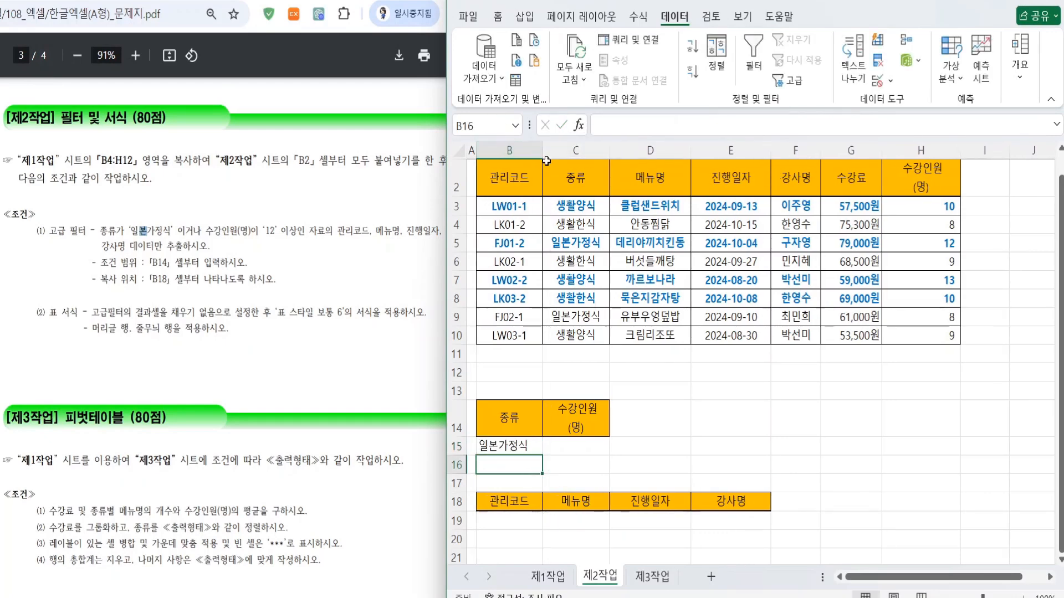
# Enter the OR criterion >=12 under 수강인원(명) in C16, one row below the 종류 criterion
pyautogui.doubleClick(198, 228)
pyautogui.click(564, 448)
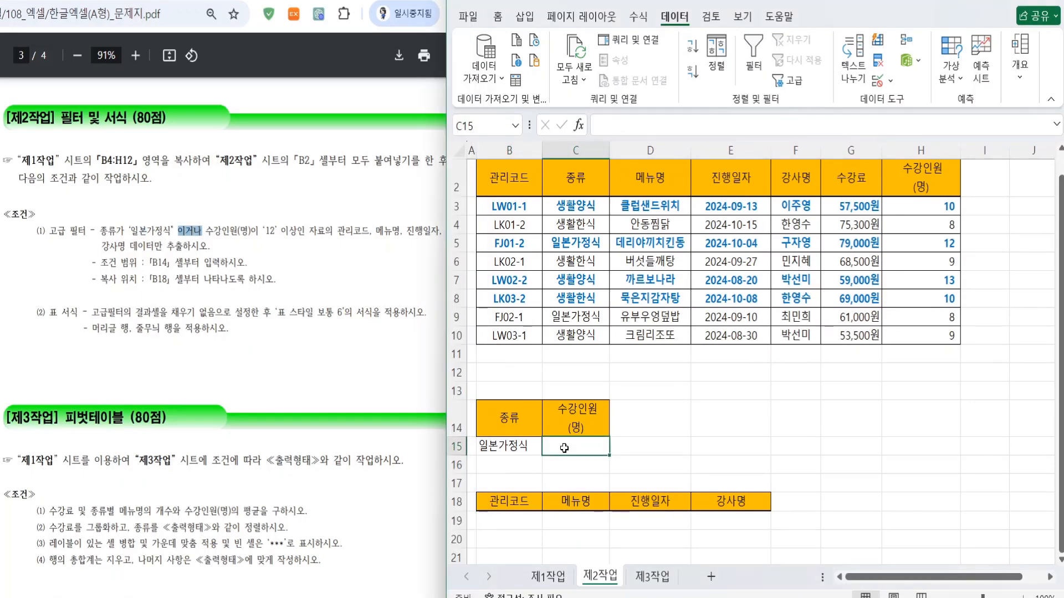
pyautogui.click(564, 467)
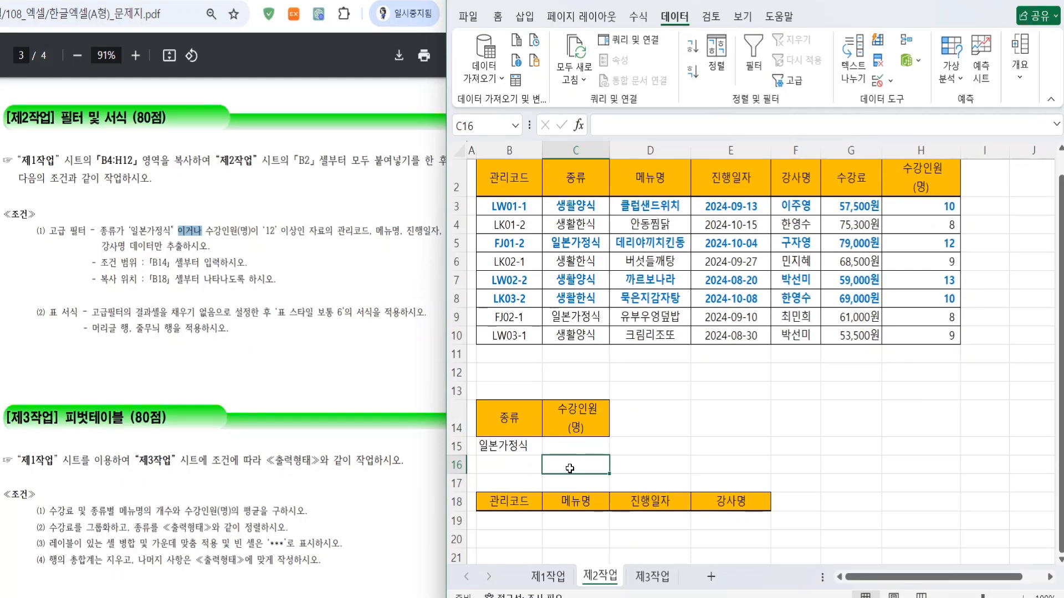
pyautogui.write('>=12')
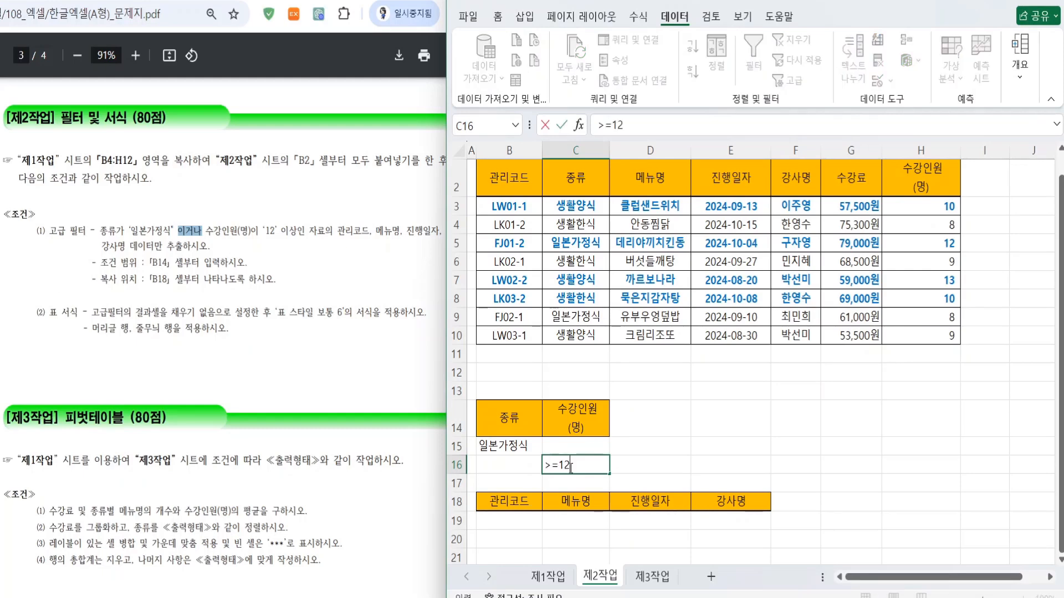
pyautogui.press('Return')
# Apply all borders (모든 테두리) to the criteria range B14:C16
pyautogui.moveTo(509, 421); pyautogui.dragTo(565, 465)
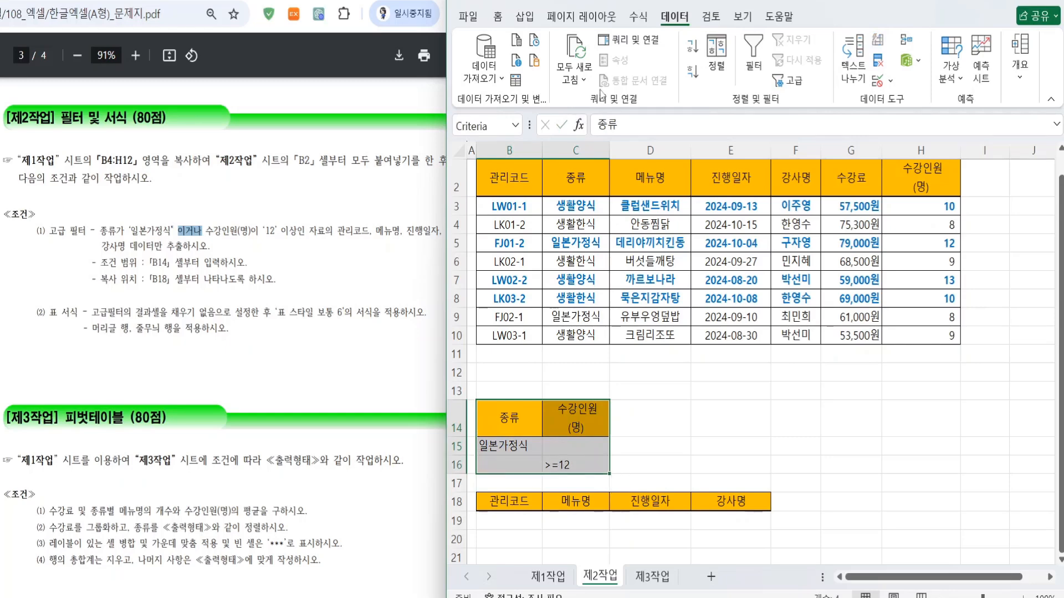
pyautogui.click(500, 19)
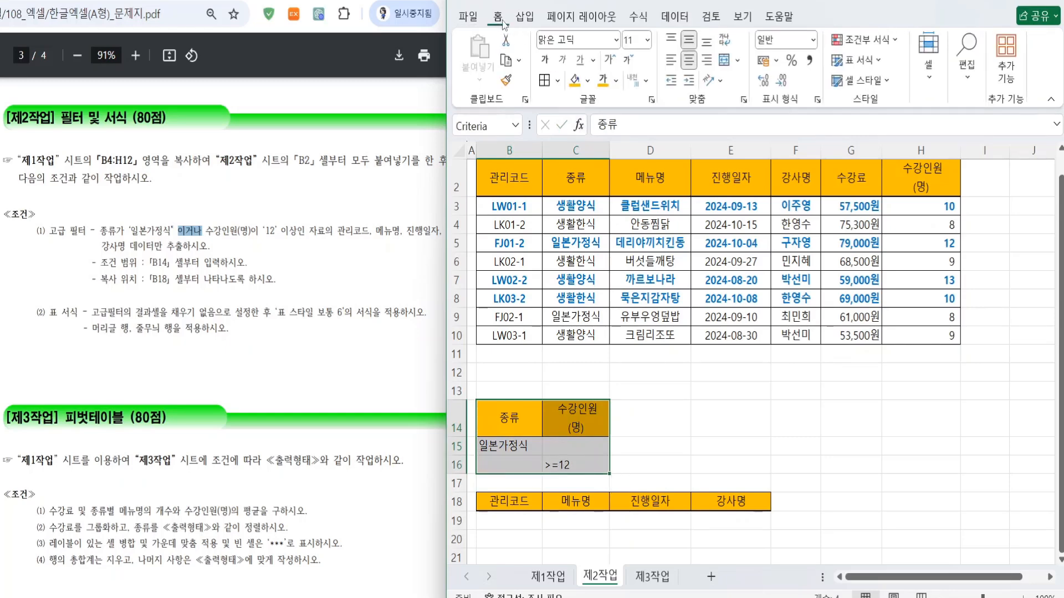
pyautogui.click(558, 88)
pyautogui.click(568, 246)
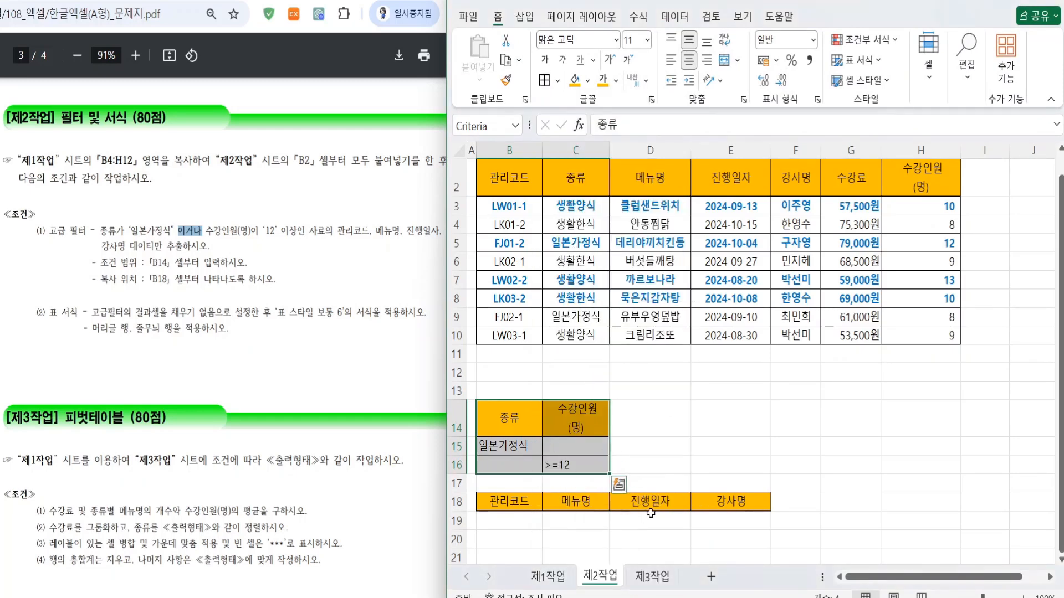
# Run an advanced filter on B2:H10 with criteria range B14:C16, copying the results to another location (다른 장소에 복사) at B18:E18
pyautogui.click(718, 259)
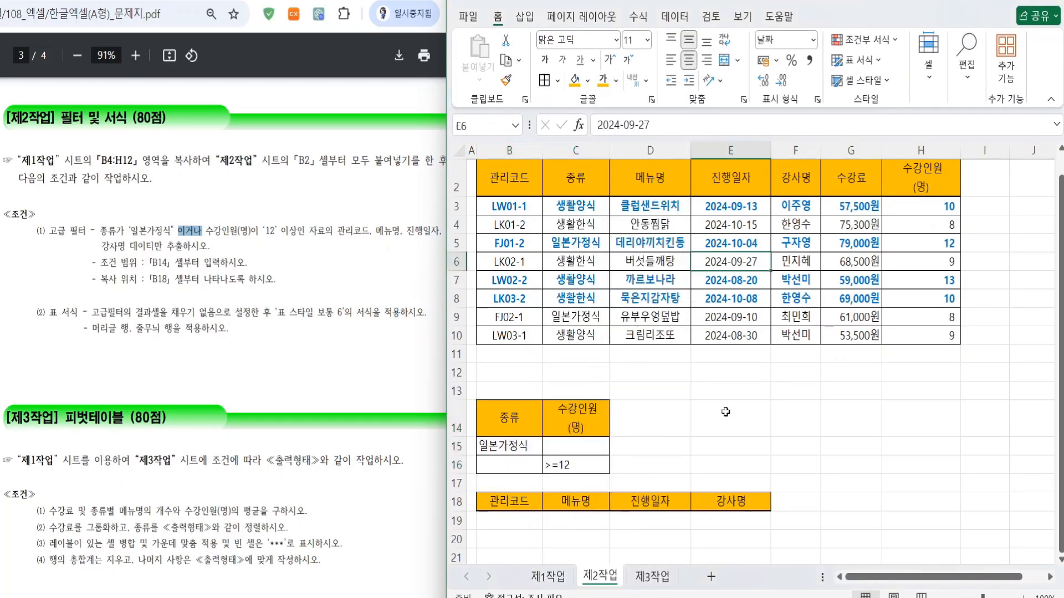
pyautogui.click(685, 22)
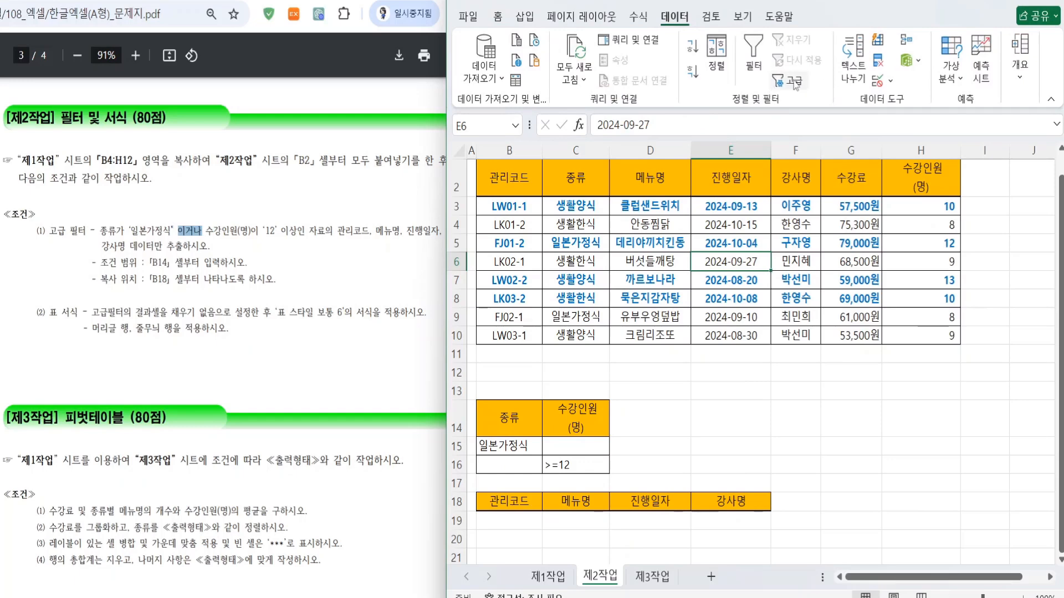
pyautogui.click(793, 82)
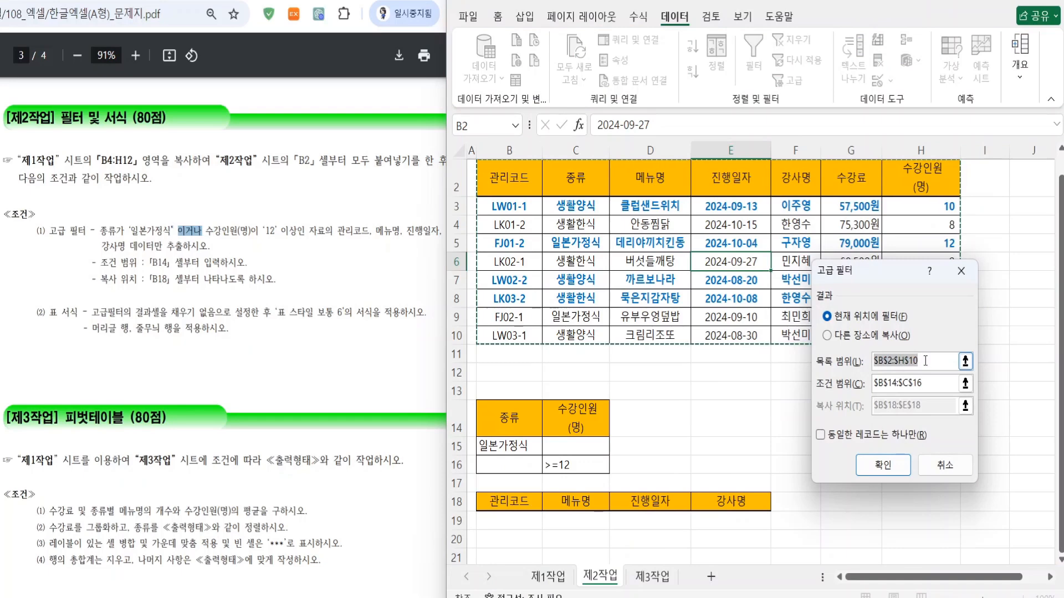
pyautogui.moveTo(518, 185); pyautogui.dragTo(954, 335)
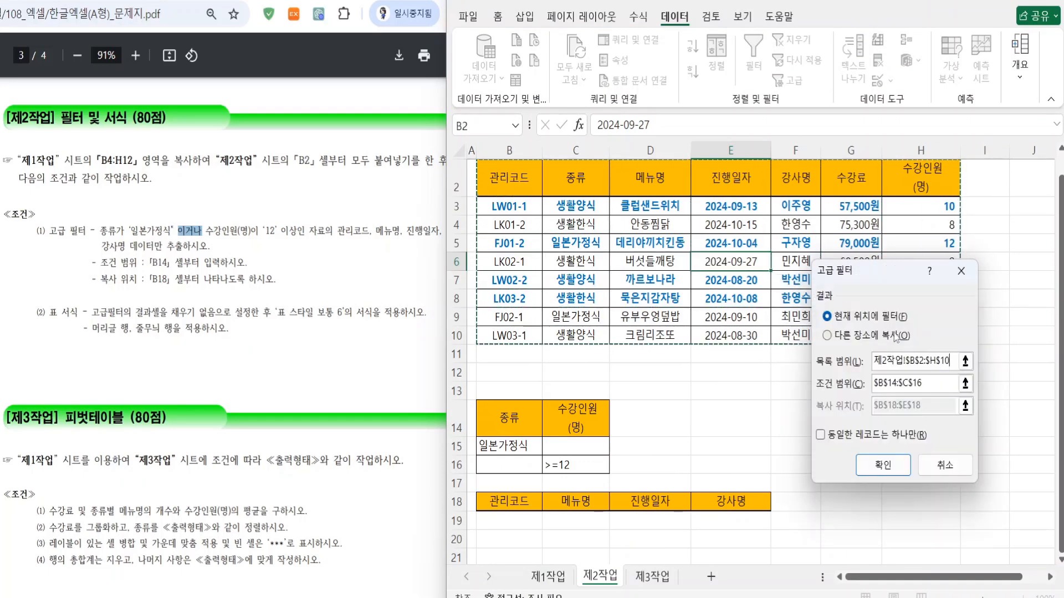
pyautogui.click(939, 381)
pyautogui.moveTo(516, 427); pyautogui.dragTo(575, 462)
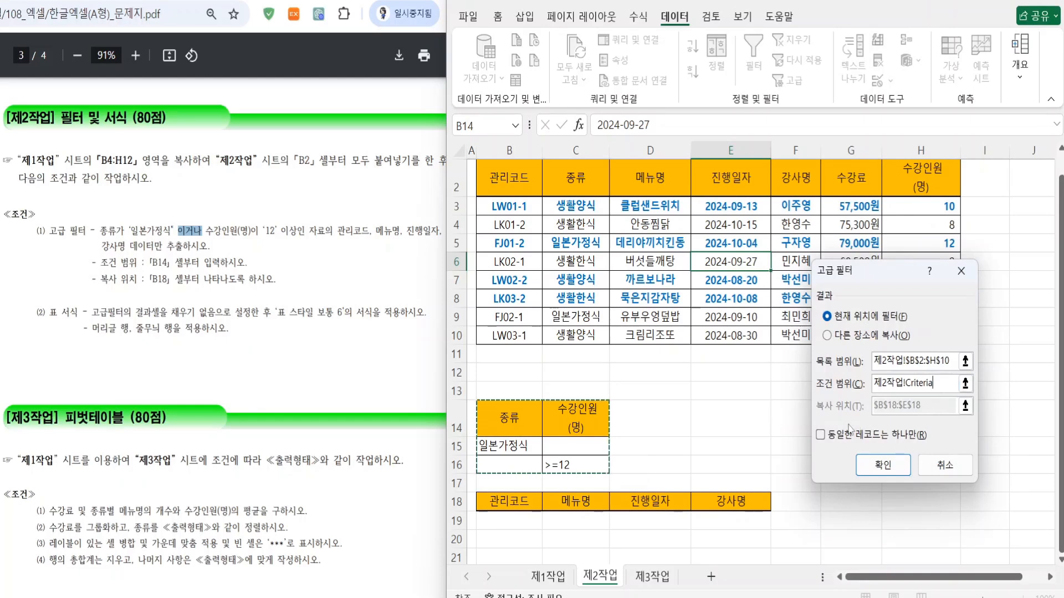
pyautogui.click(833, 335)
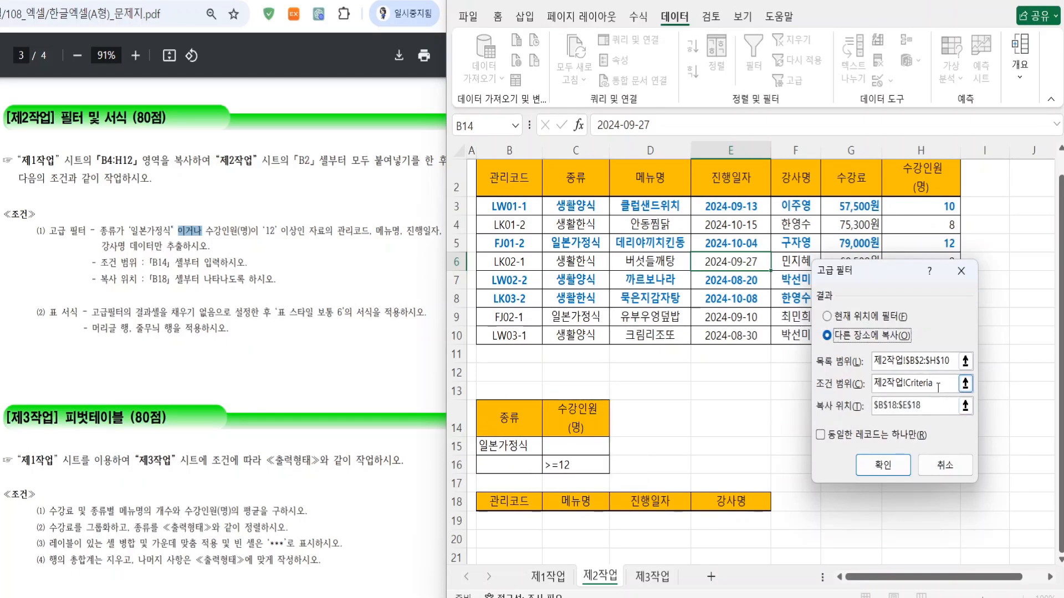
pyautogui.click(875, 383)
pyautogui.moveTo(509, 420); pyautogui.dragTo(566, 465)
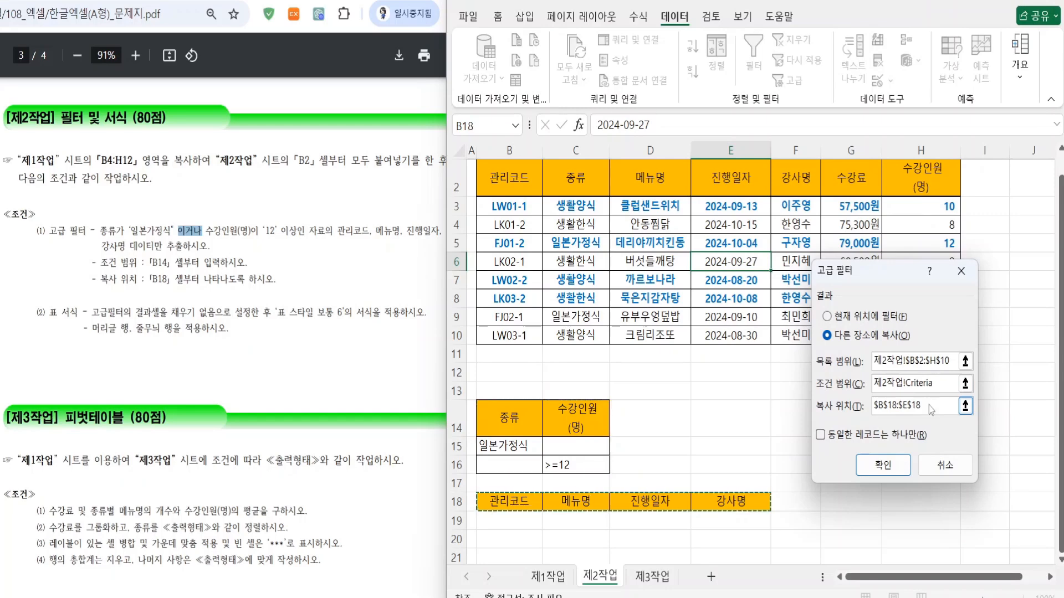
pyautogui.moveTo(930, 405); pyautogui.dragTo(821, 408)
pyautogui.moveTo(515, 507); pyautogui.dragTo(748, 503)
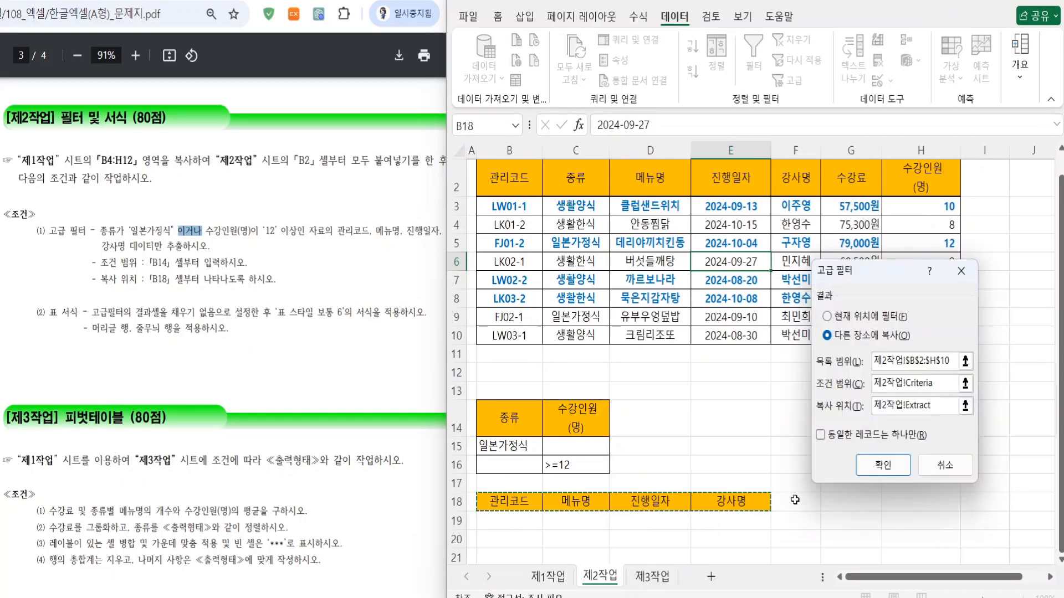
pyautogui.click(889, 468)
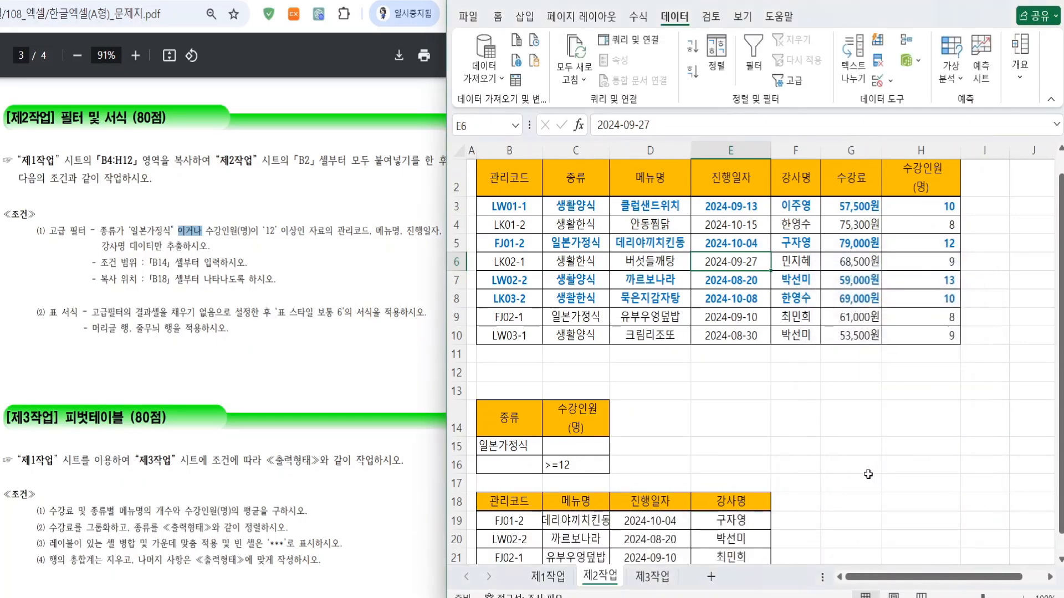
# Check the extracted rows against the source rows whose 종류 is 일본가정식 or whose 수강인원(명) is at least 12
pyautogui.scroll(-1, 859, 471)
pyautogui.click(595, 249)
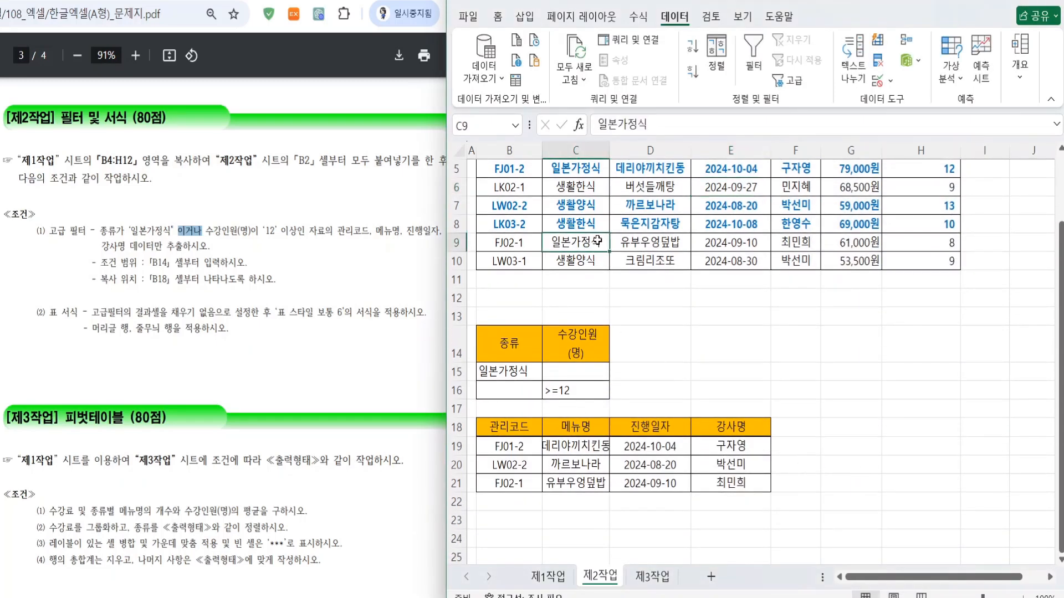
pyautogui.scroll(1, 709, 298)
pyautogui.click(590, 244)
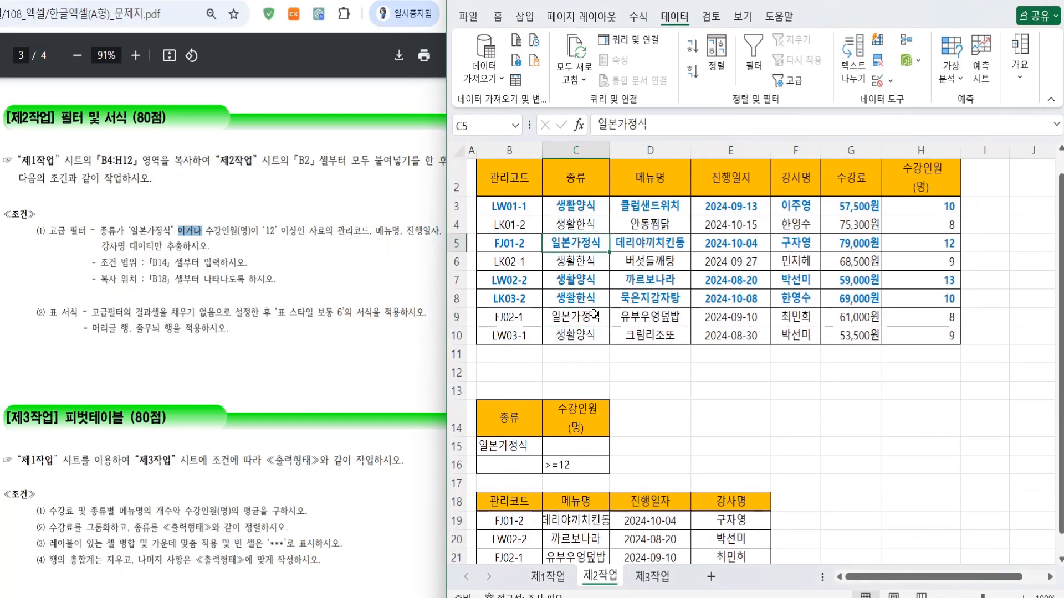
pyautogui.keyDown('ctrl'); pyautogui.click(583, 319); pyautogui.keyUp('ctrl')
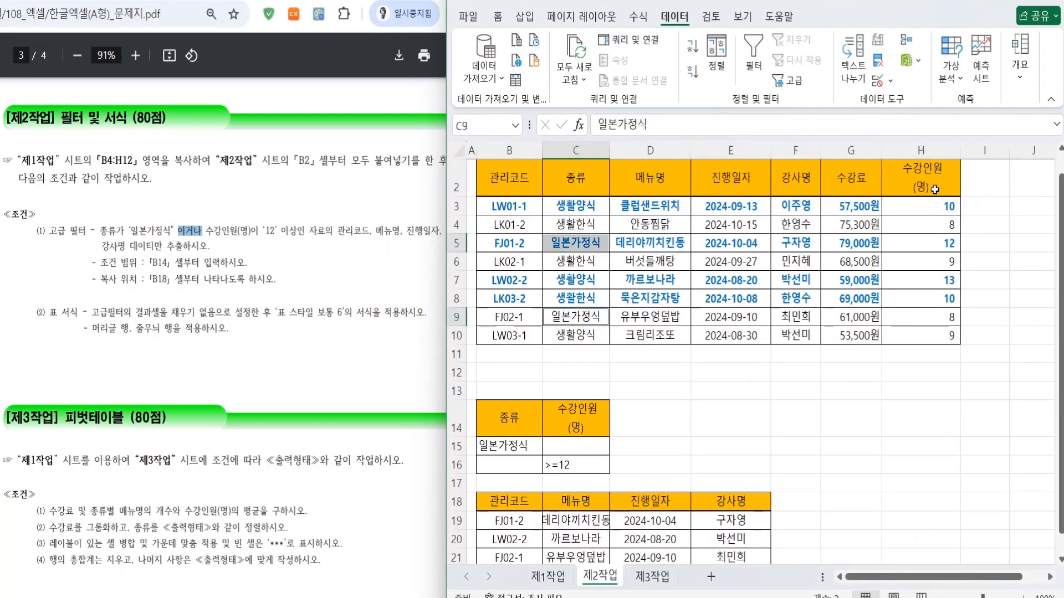
pyautogui.keyDown('ctrl'); pyautogui.click(947, 282); pyautogui.keyUp('ctrl')
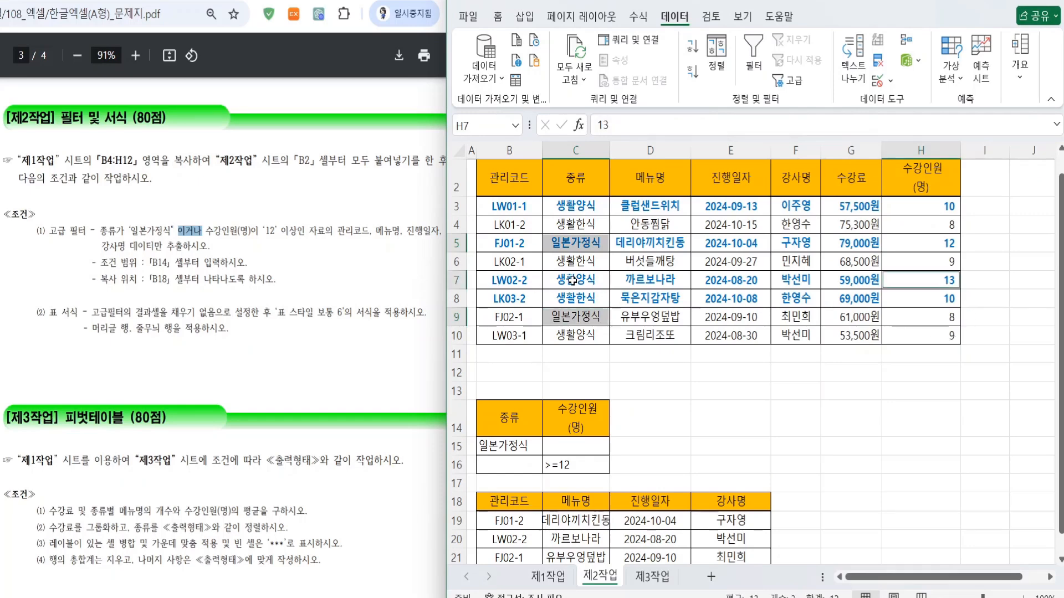
pyautogui.click(555, 534)
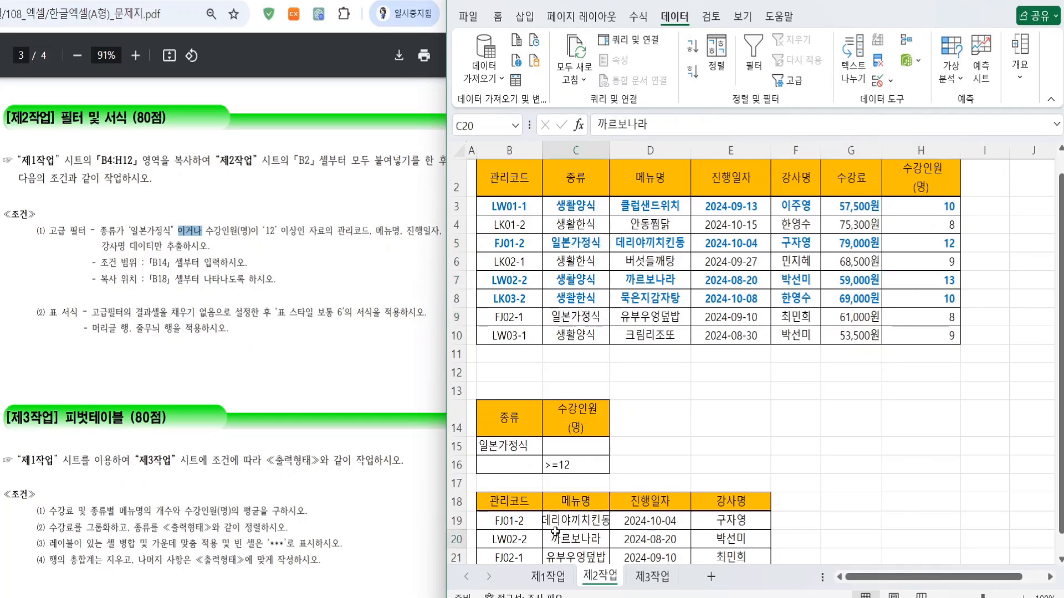
pyautogui.scroll(-1, 626, 521)
pyautogui.scroll(1, 635, 481)
pyautogui.scroll(-1, 635, 477)
pyautogui.click(632, 450)
# Read the 제3작업 pivot table instructions, conditions and 출력형태 sample in the exam PDF
pyautogui.click(201, 355)
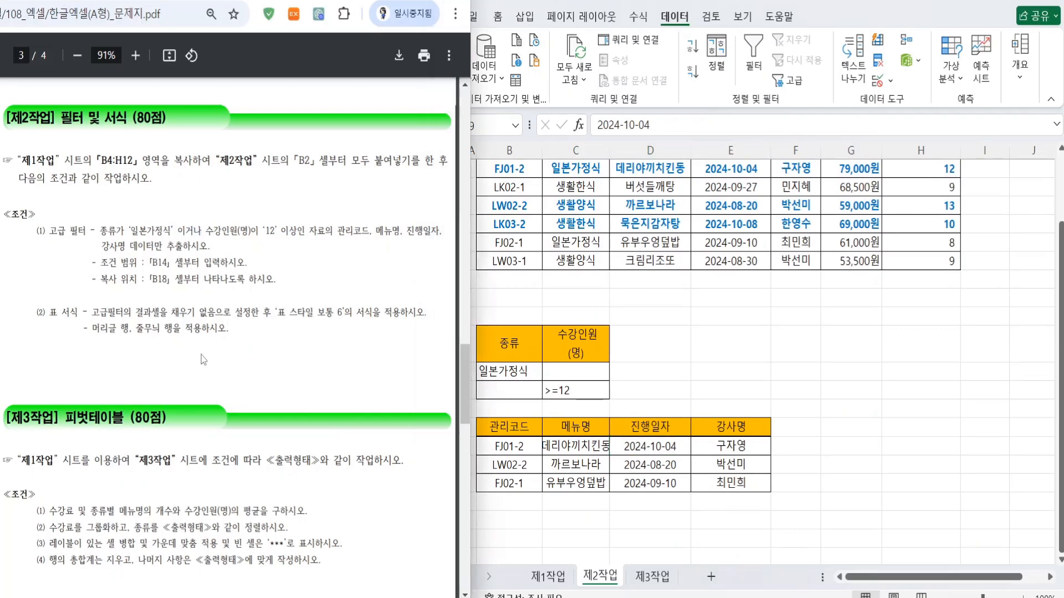
pyautogui.scroll(-3, 349, 399)
pyautogui.scroll(-1, 350, 394)
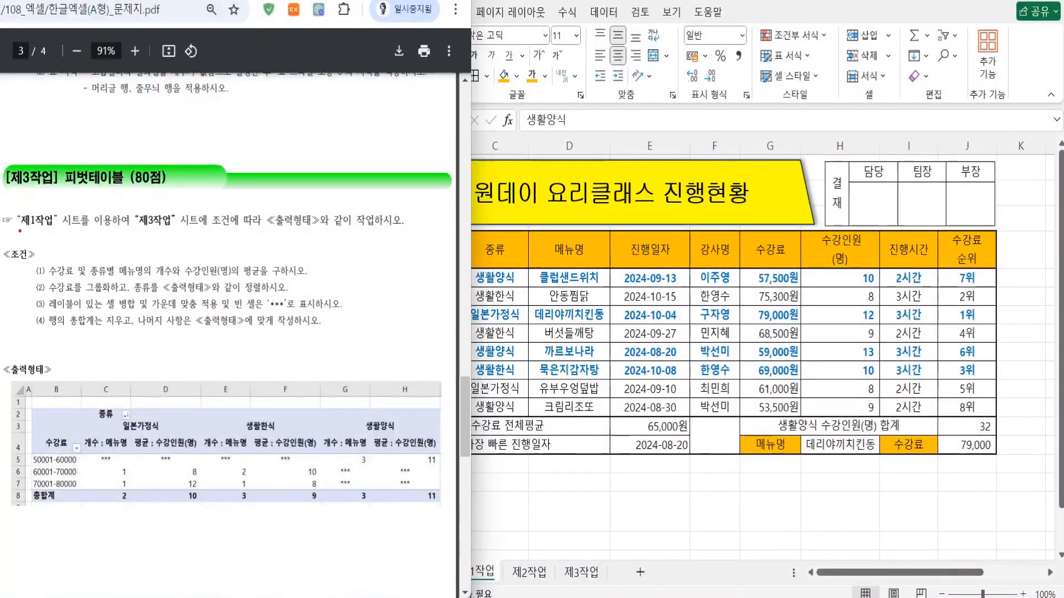
pyautogui.moveTo(20, 229); pyautogui.dragTo(413, 229)
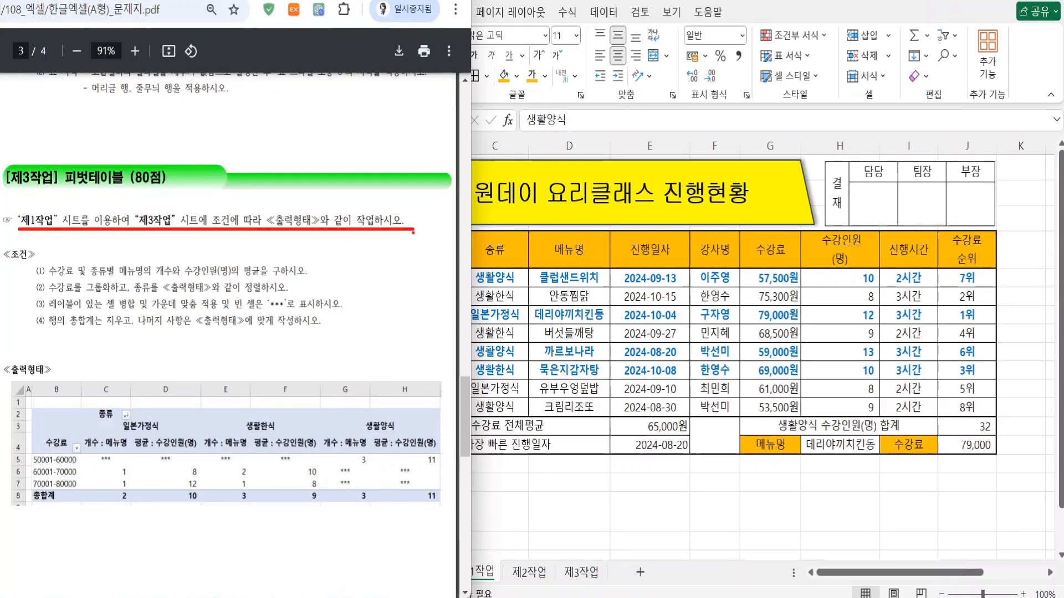
pyautogui.moveTo(44, 281); pyautogui.dragTo(316, 281)
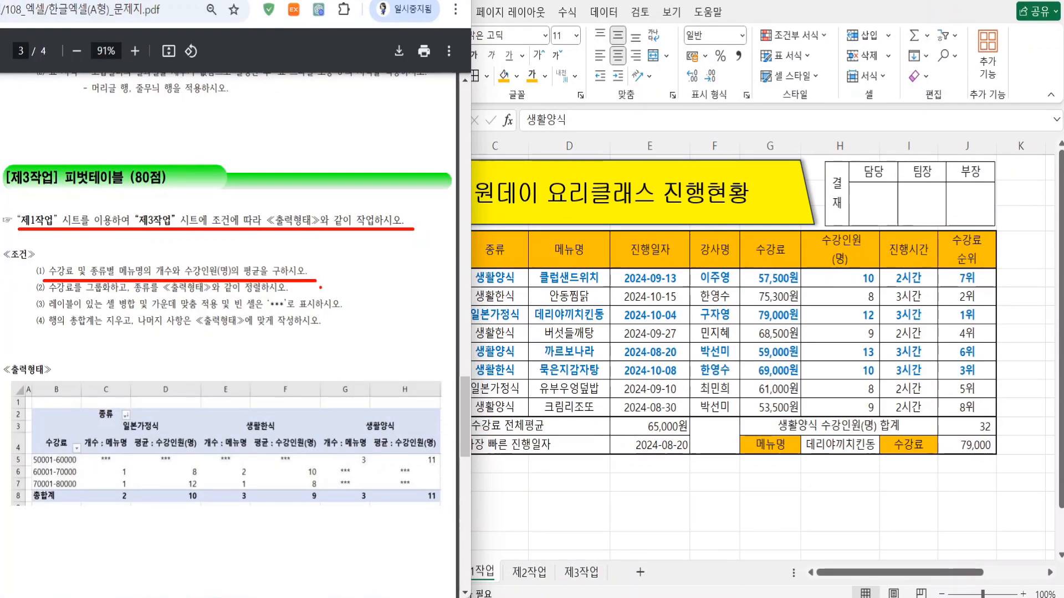
pyautogui.press('Escape')
# Insert a pivot table from 제1작업 range B4:J12, placed on the existing worksheet 제3작업 at cell B2
pyautogui.click(596, 344)
pyautogui.moveTo(433, 249); pyautogui.dragTo(966, 407)
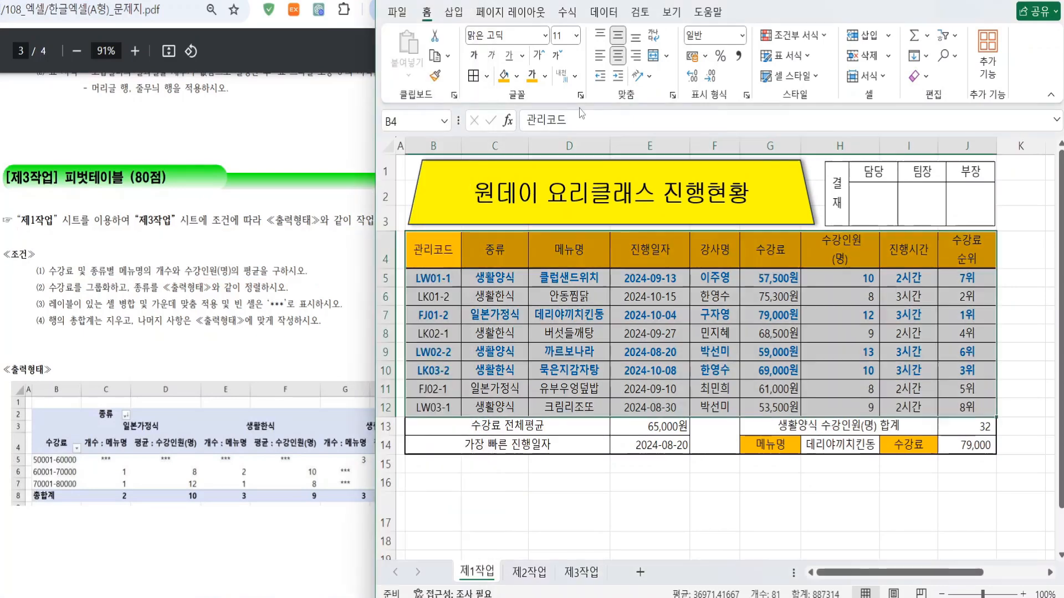
pyautogui.click(453, 11)
pyautogui.click(403, 44)
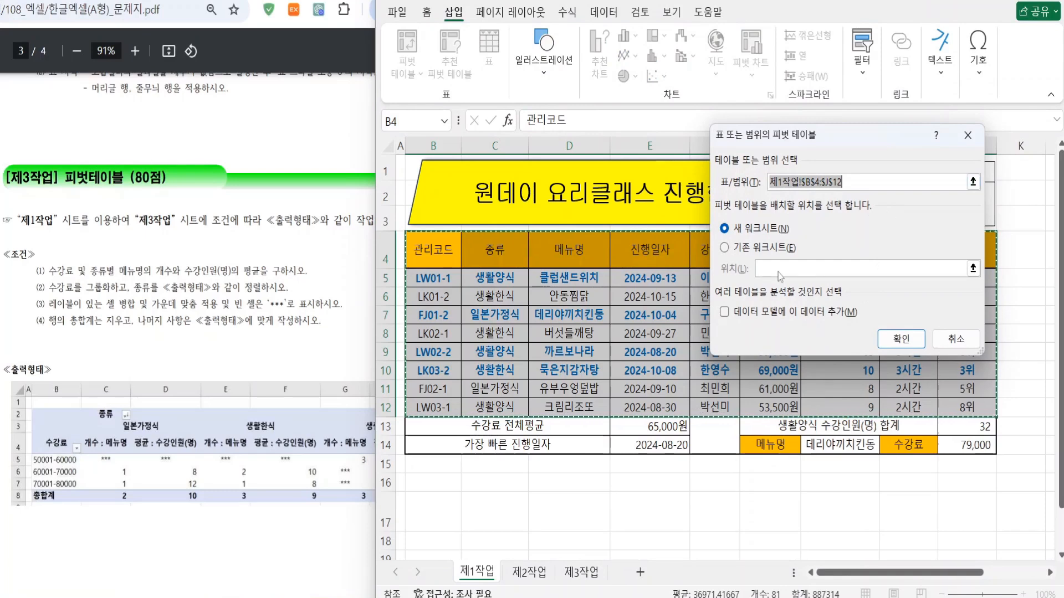
pyautogui.click(751, 249)
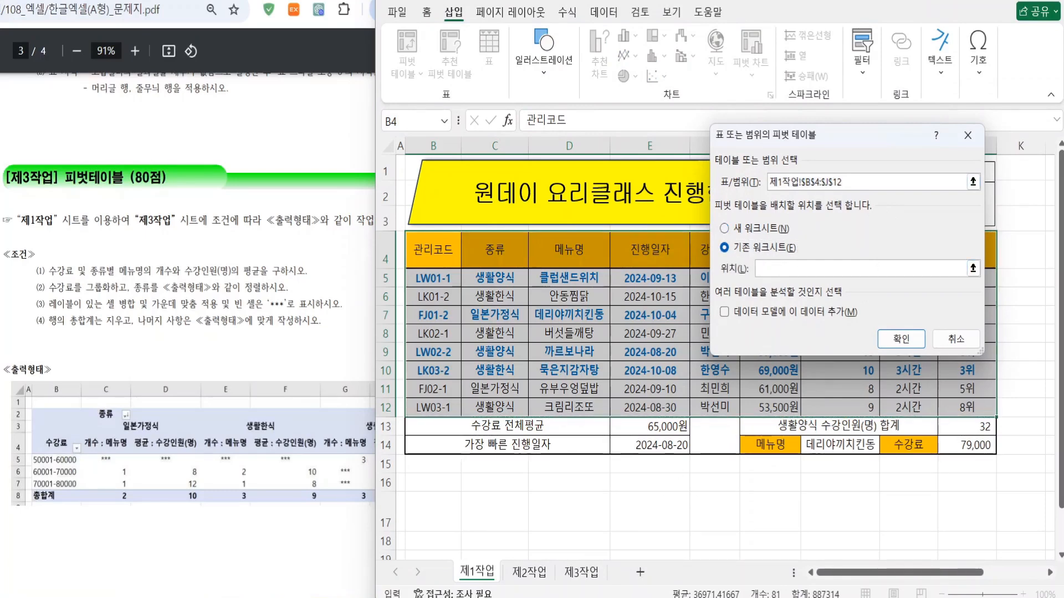
pyautogui.moveTo(583, 576)
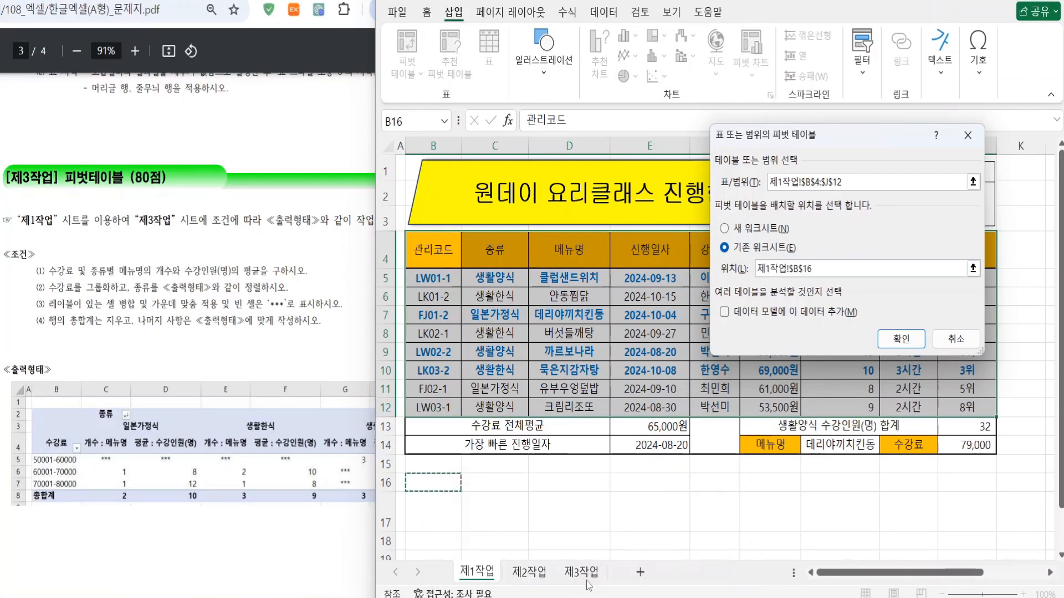
pyautogui.click(587, 575)
pyautogui.click(427, 189)
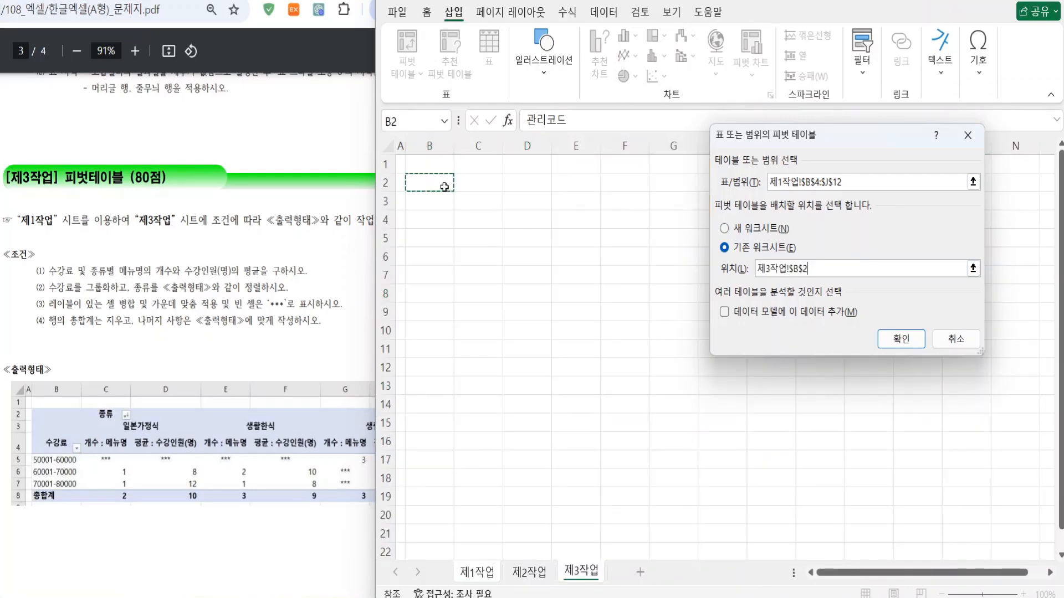
pyautogui.click(902, 340)
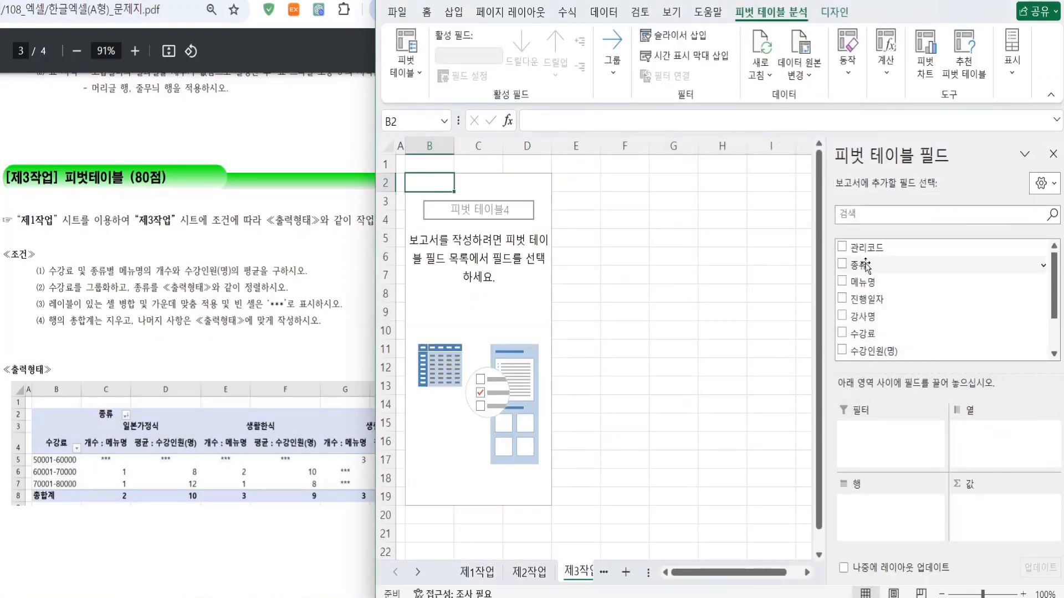
# Add 수강료 to the pivot rows, 종류 to the columns, and 메뉴명 and 수강인원(명) to the values
pyautogui.moveTo(871, 366); pyautogui.dragTo(881, 526)
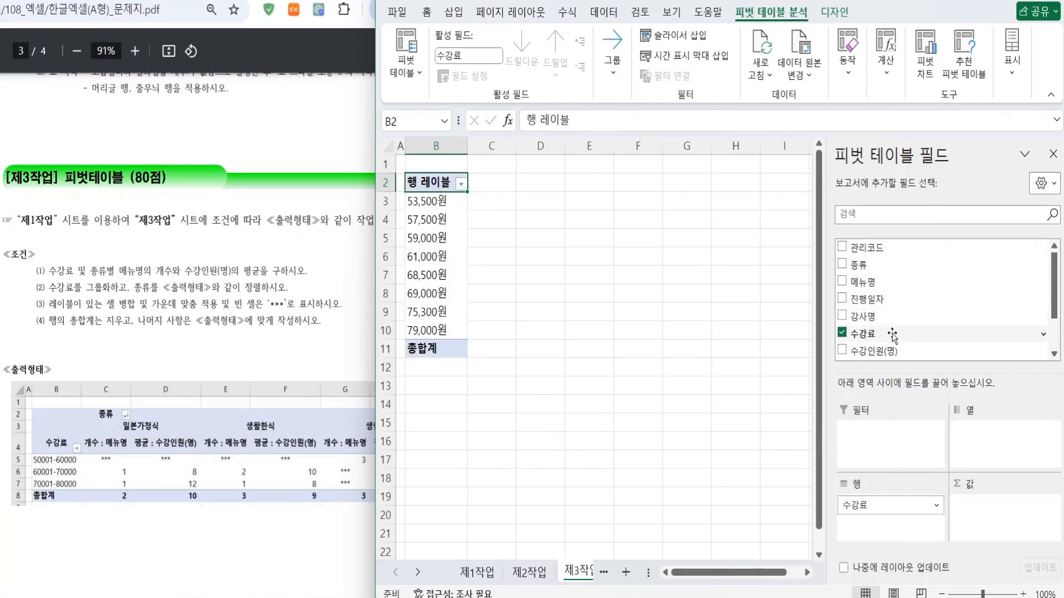
pyautogui.moveTo(860, 266); pyautogui.dragTo(995, 450)
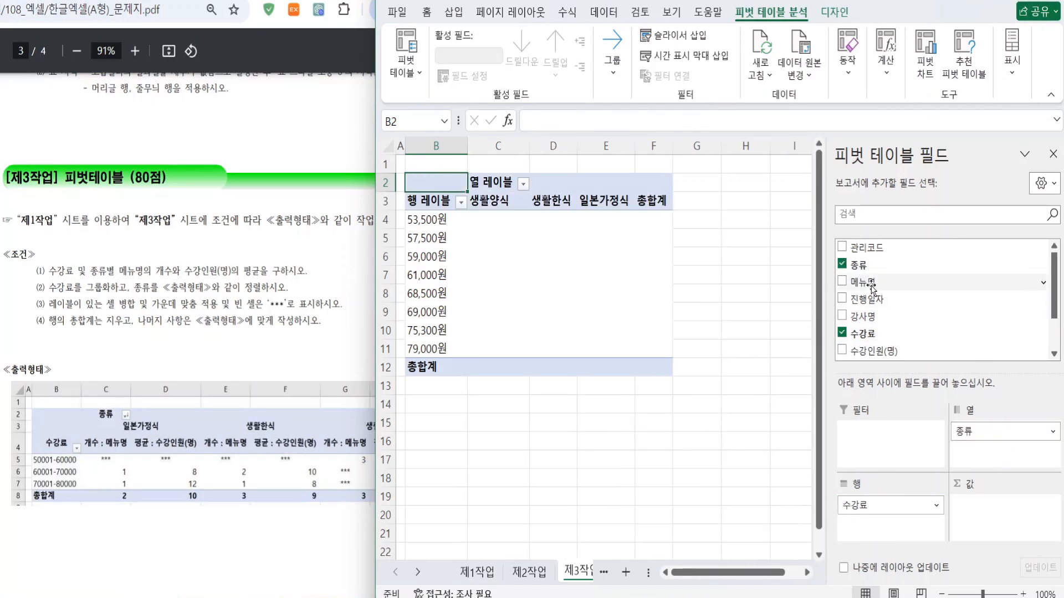
pyautogui.moveTo(879, 285); pyautogui.dragTo(1006, 518)
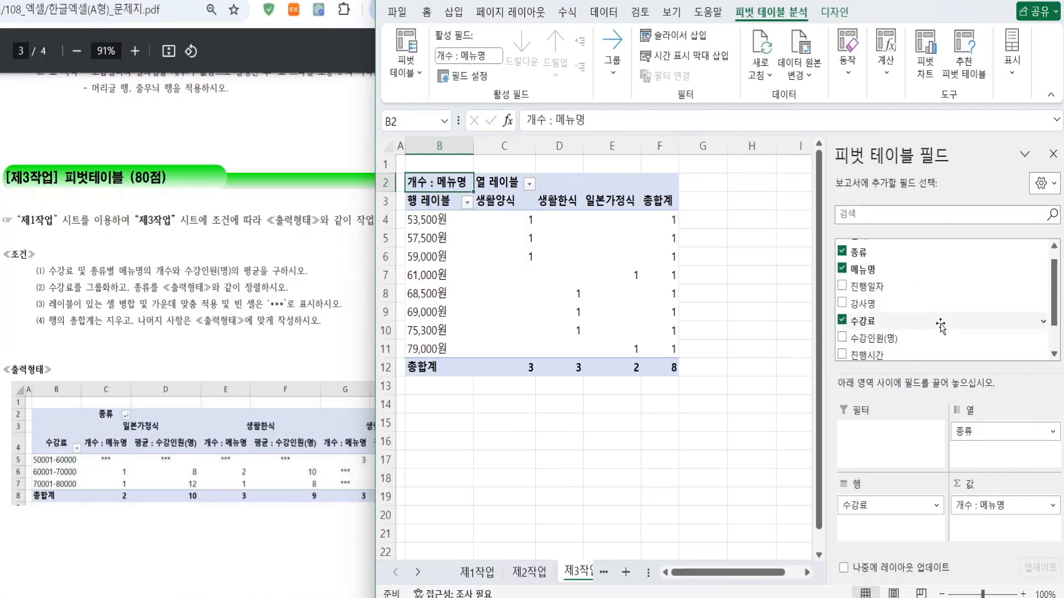
pyautogui.moveTo(875, 342); pyautogui.dragTo(983, 520)
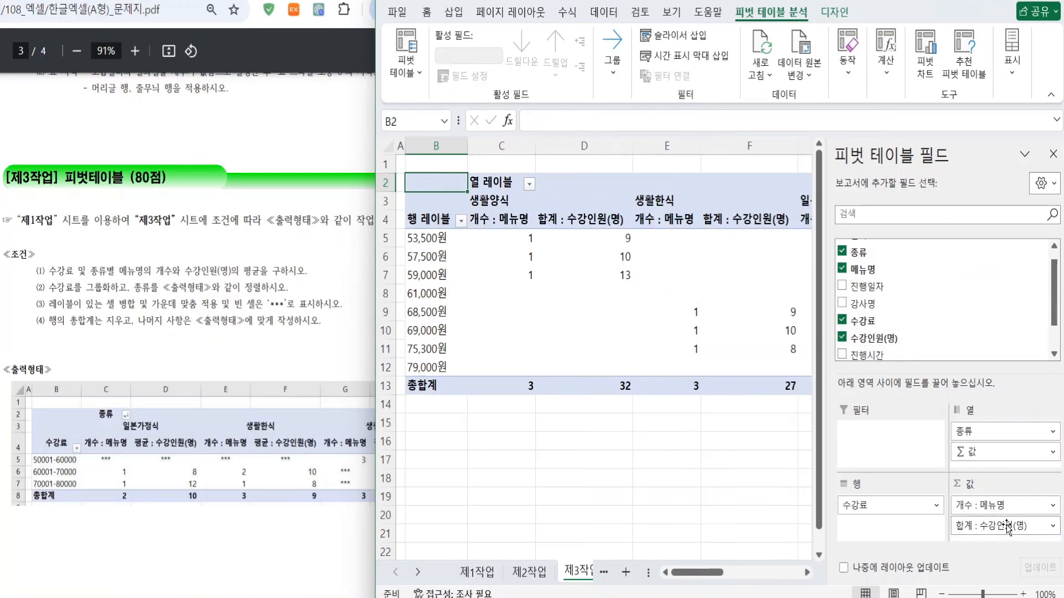
# Change the summary function of the 수강인원(명) value field to average (평균)
pyautogui.click(1049, 531)
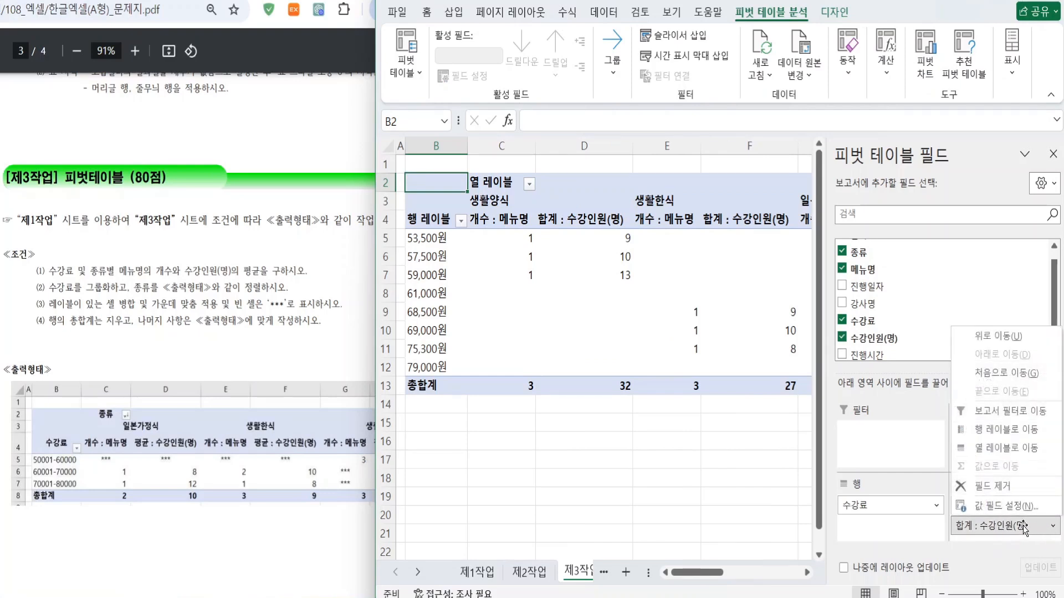
pyautogui.click(1023, 524)
pyautogui.click(974, 524)
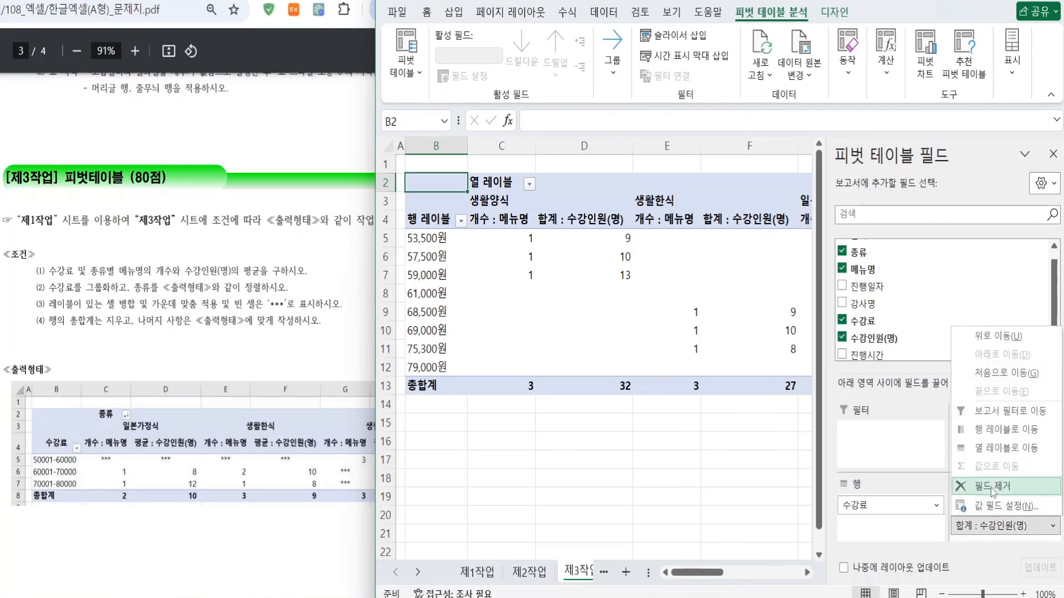
pyautogui.click(995, 507)
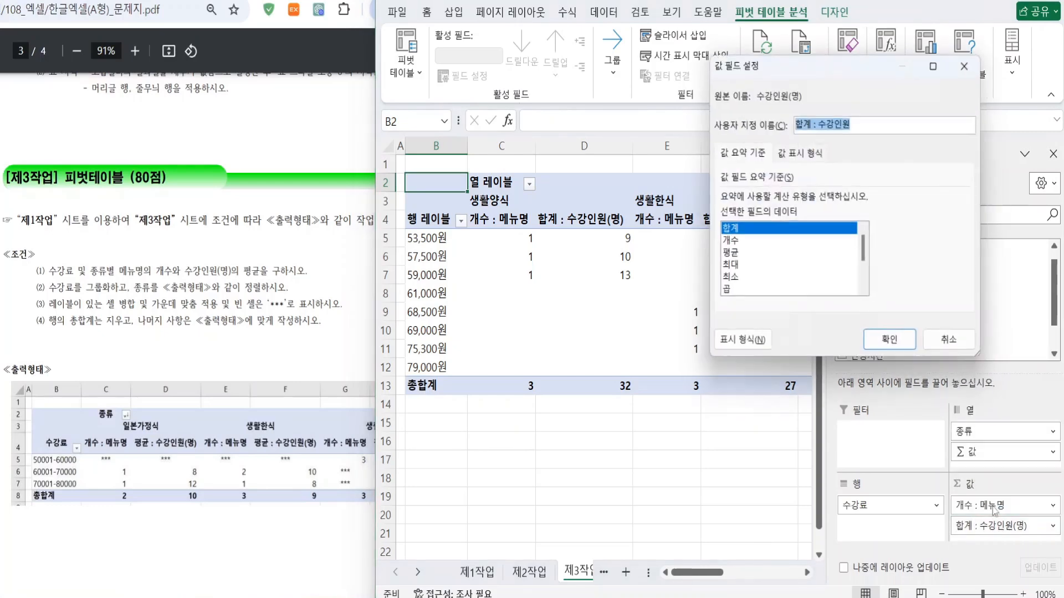
pyautogui.click(738, 256)
pyautogui.click(901, 349)
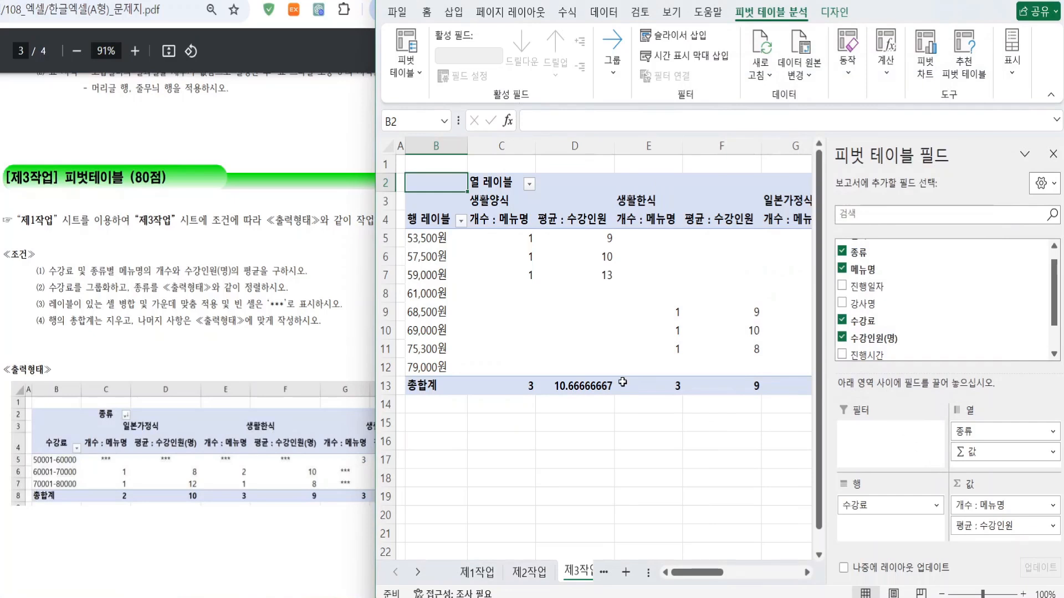
# Rename the pivot table's row label header to 수강료 and its column label header to 종류
pyautogui.click(424, 278)
pyautogui.click(431, 223)
pyautogui.doubleClick(431, 222)
pyautogui.moveTo(372, 222); pyautogui.dragTo(370, 223)
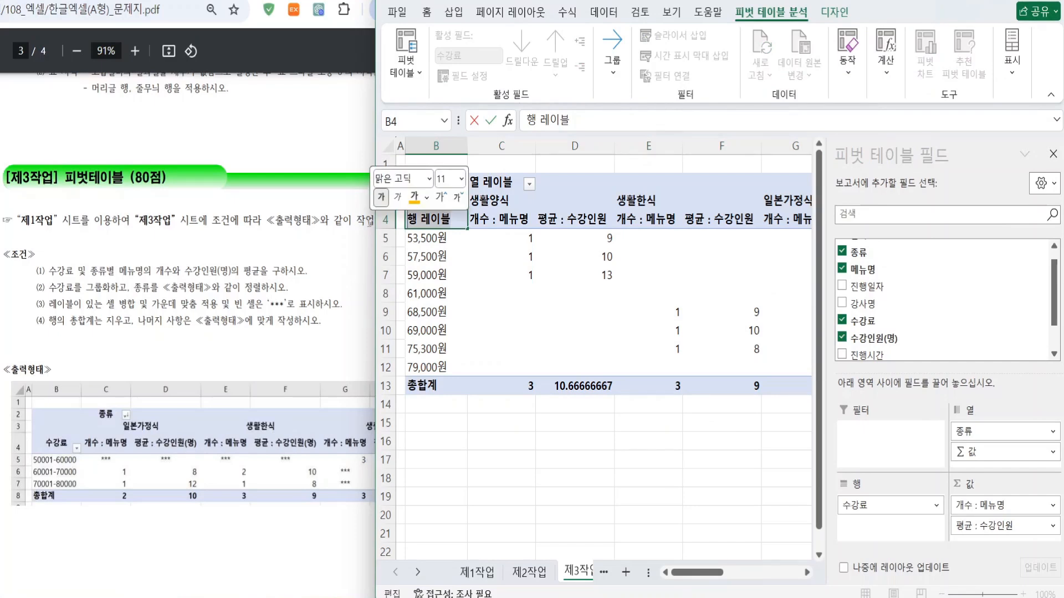
pyautogui.write('수강료')
pyautogui.press('Return')
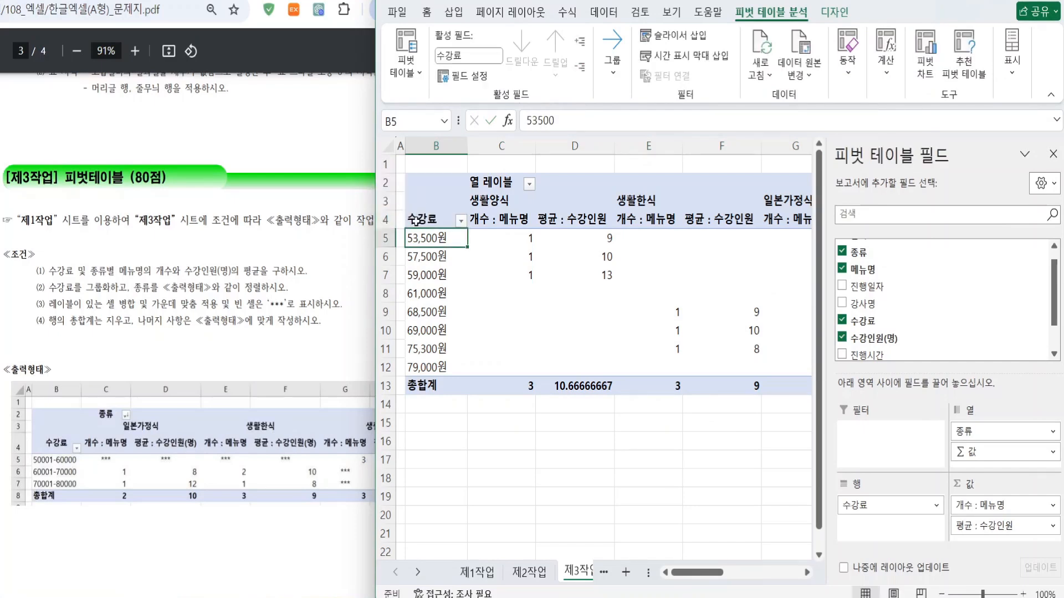
pyautogui.doubleClick(507, 182)
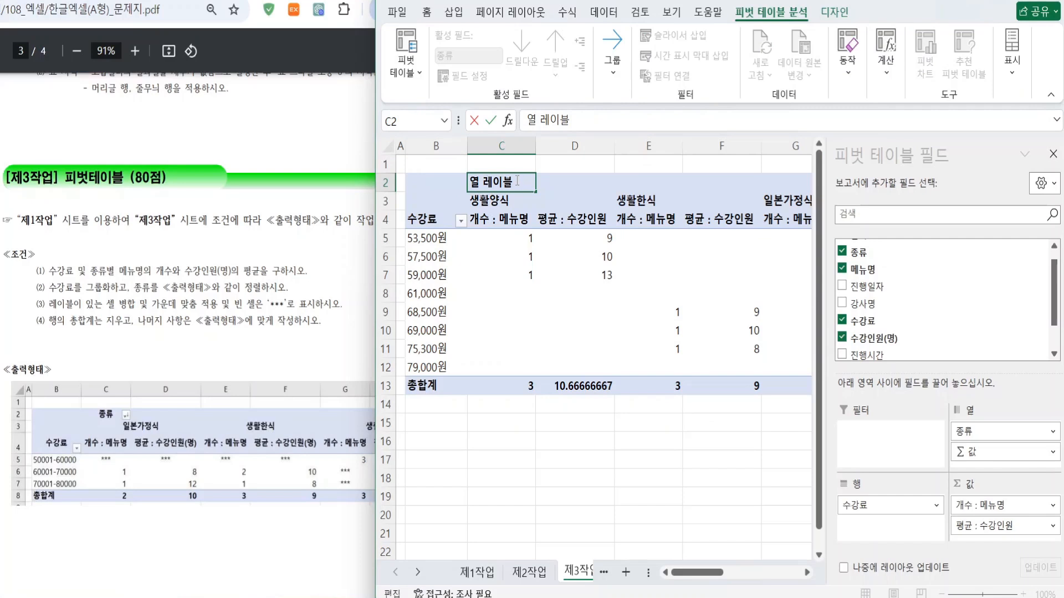
pyautogui.moveTo(524, 181); pyautogui.dragTo(428, 172)
pyautogui.write('종류')
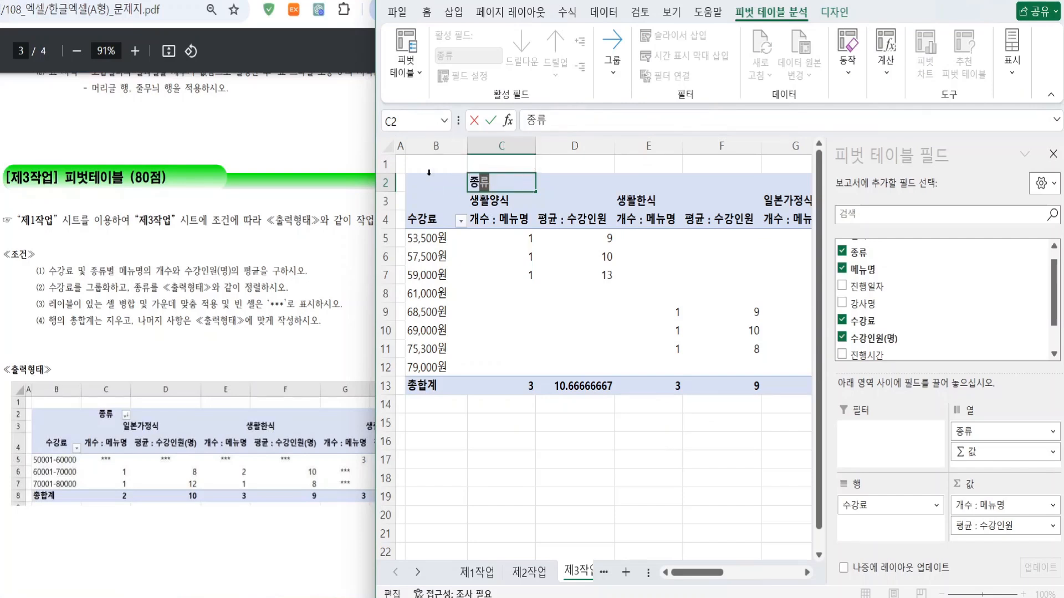
pyautogui.press('Return')
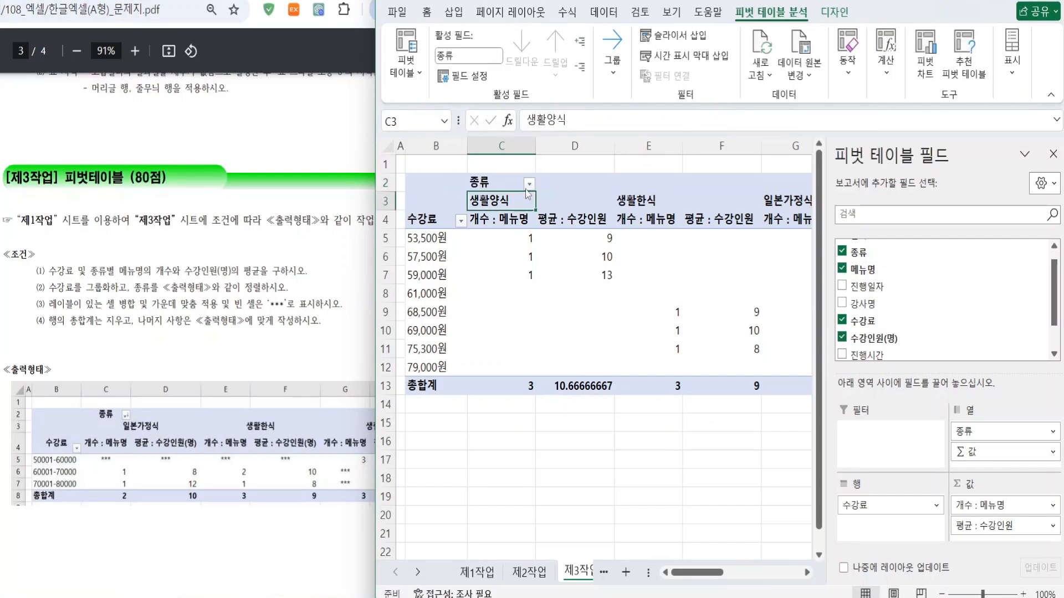
# Sort the 종류 column labels in descending text order (텍스트 내림차순 정렬)
pyautogui.click(528, 184)
pyautogui.click(477, 208)
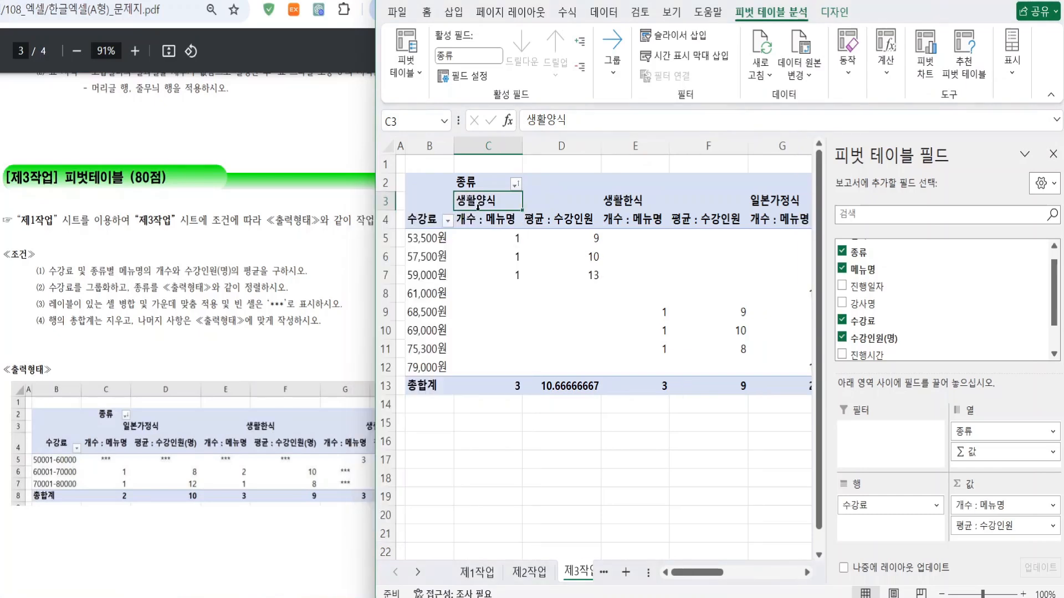
pyautogui.click(520, 186)
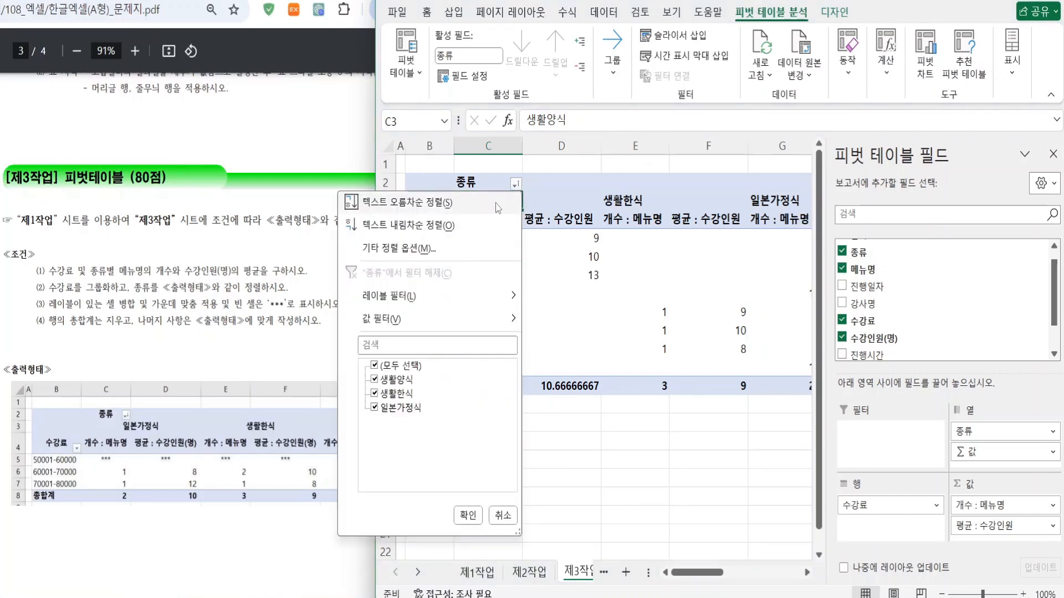
pyautogui.click(460, 223)
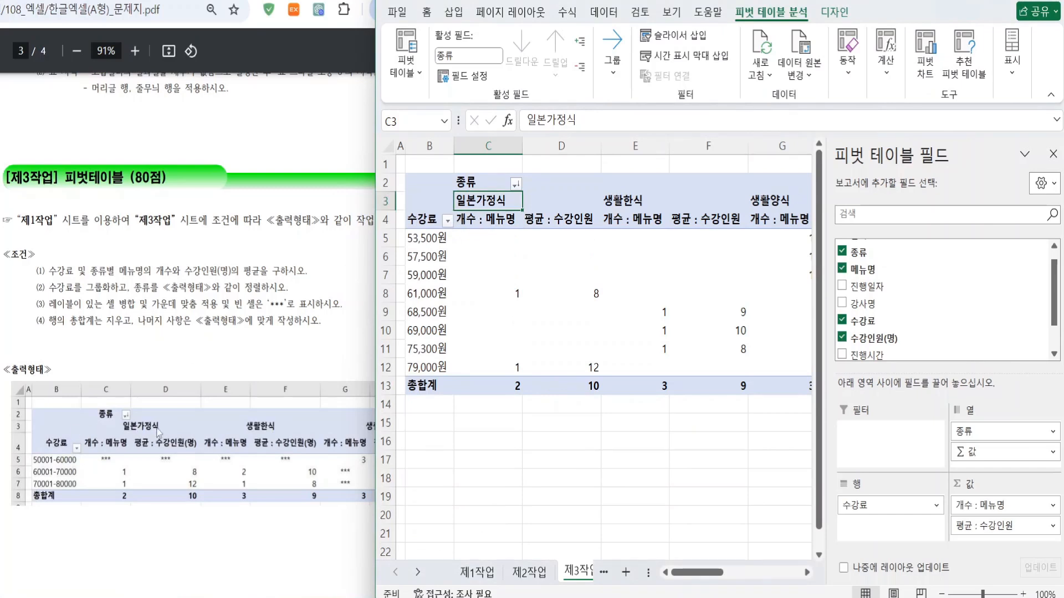
# Group the 수강료 row values from 50001 to 80000 in units of 10000, and check the resulting ranges
pyautogui.click(419, 277)
pyautogui.rightClick(419, 276)
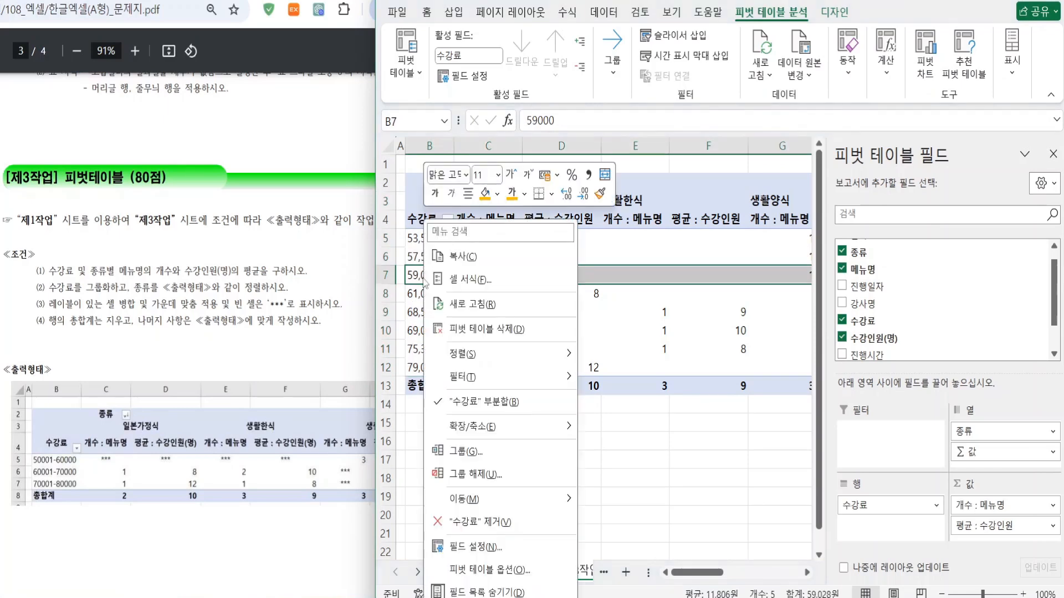
pyautogui.click(475, 453)
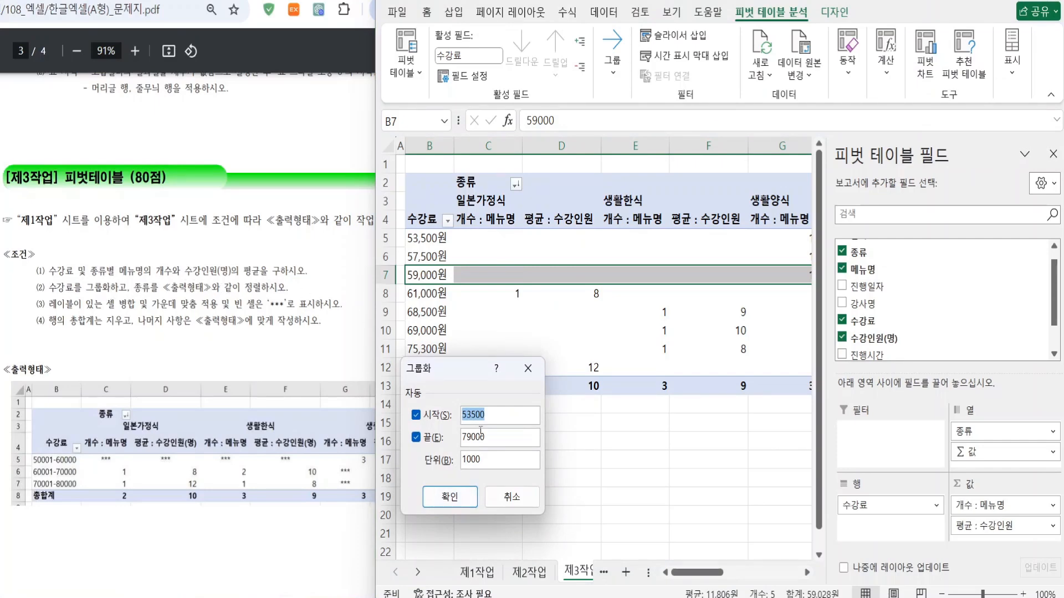
pyautogui.write('50')
pyautogui.doubleClick(498, 437)
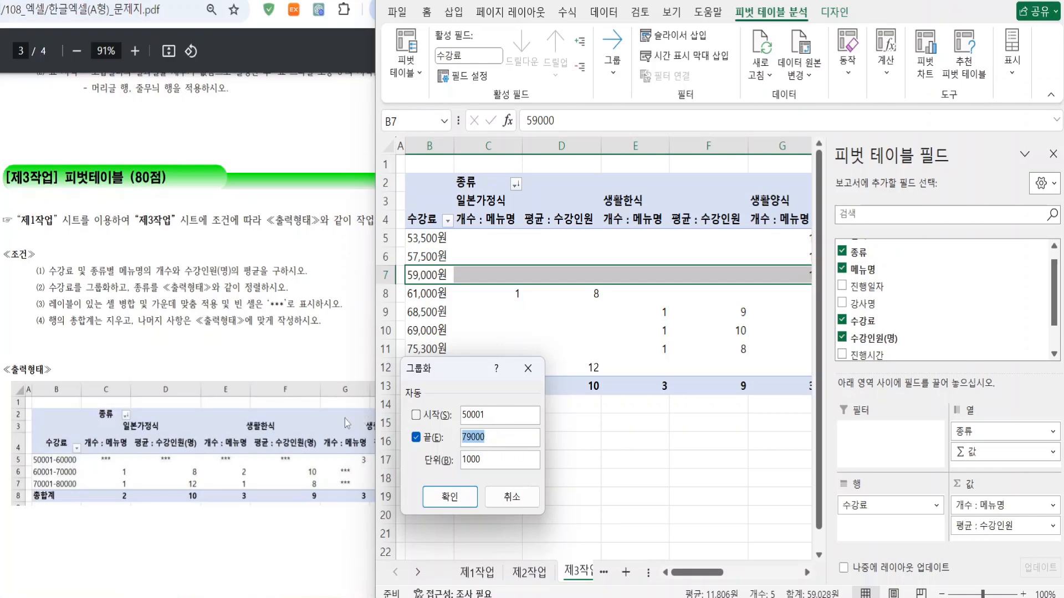
pyautogui.write('80000')
pyautogui.doubleClick(511, 462)
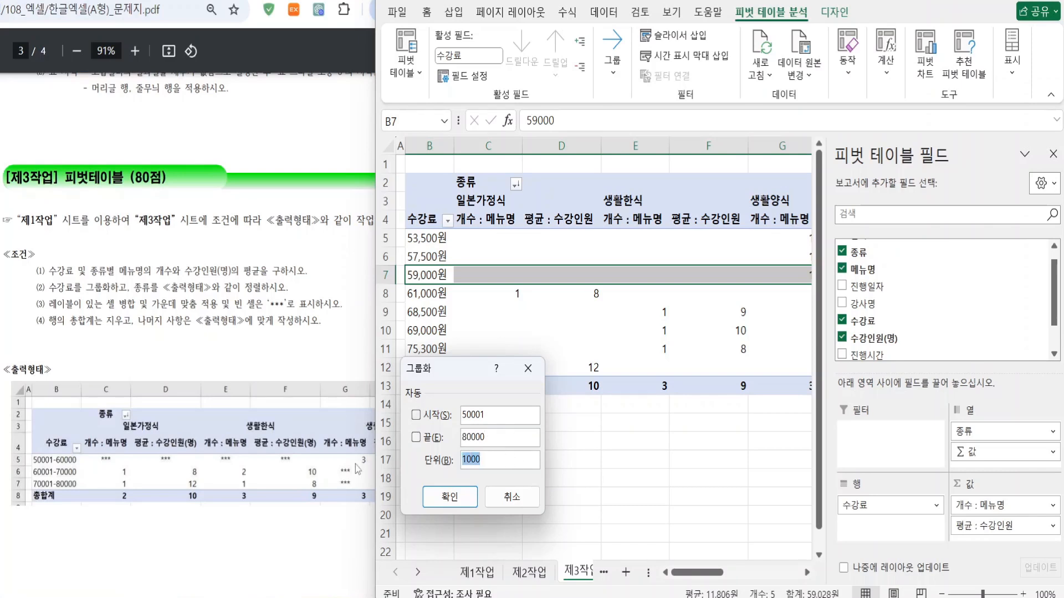
pyautogui.write('100')
pyautogui.click(448, 496)
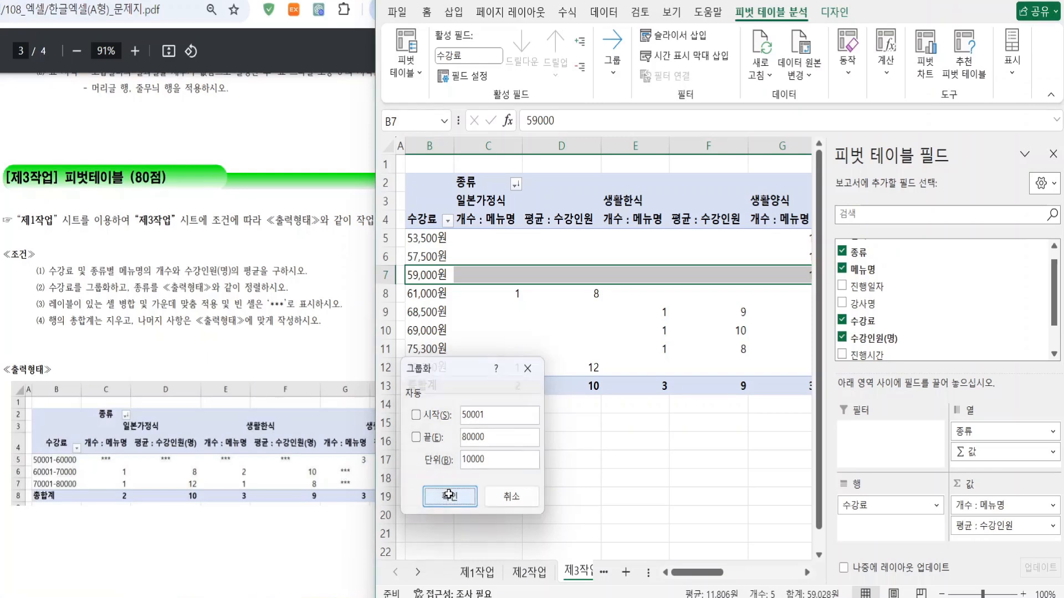
pyautogui.click(450, 259)
pyautogui.click(450, 240)
pyautogui.click(444, 256)
pyautogui.click(450, 280)
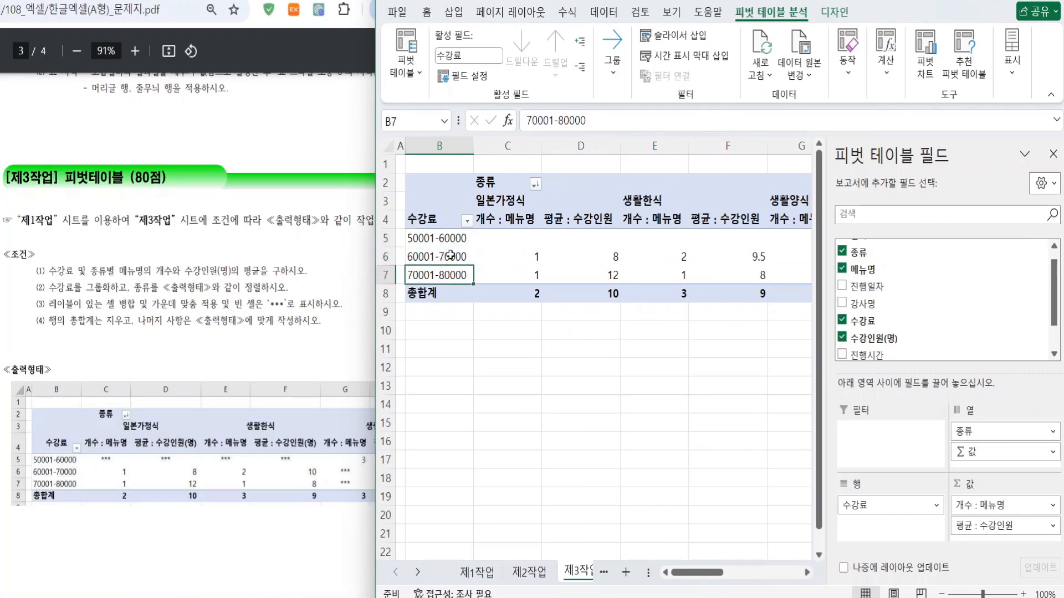
# Set the pivot table options to merge and center cells with labels and to show empty cells as ***
pyautogui.moveTo(44, 305); pyautogui.dragTo(230, 304)
pyautogui.click(257, 308)
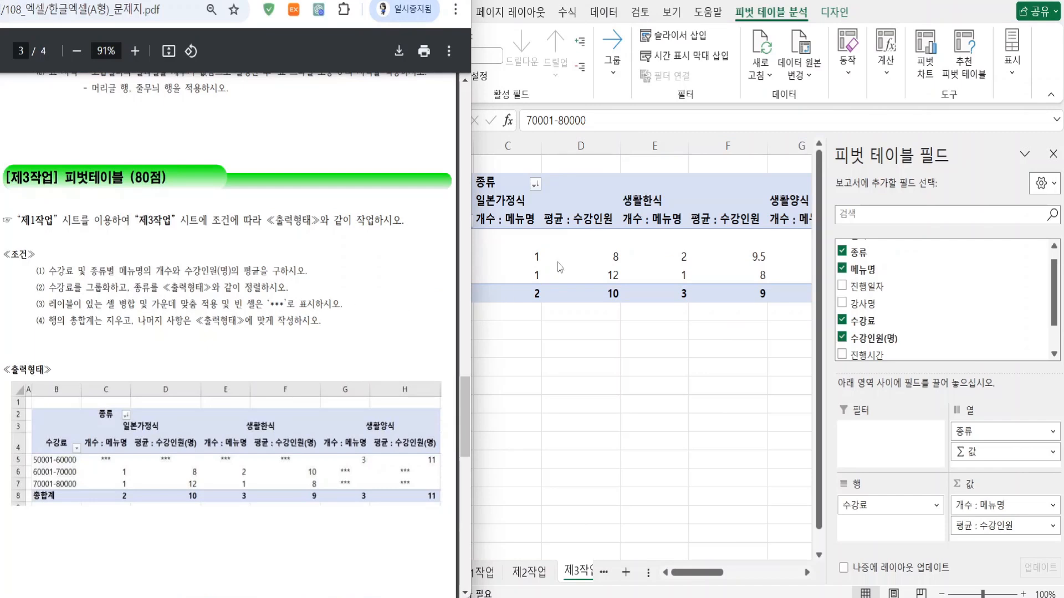
pyautogui.click(477, 280)
pyautogui.click(514, 259)
pyautogui.rightClick(503, 264)
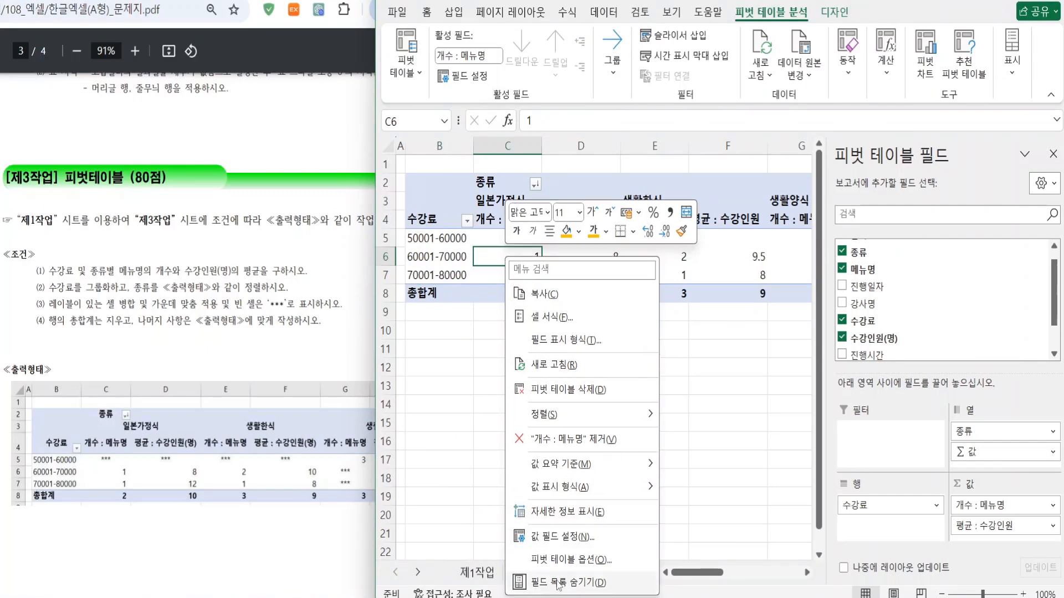
pyautogui.click(556, 560)
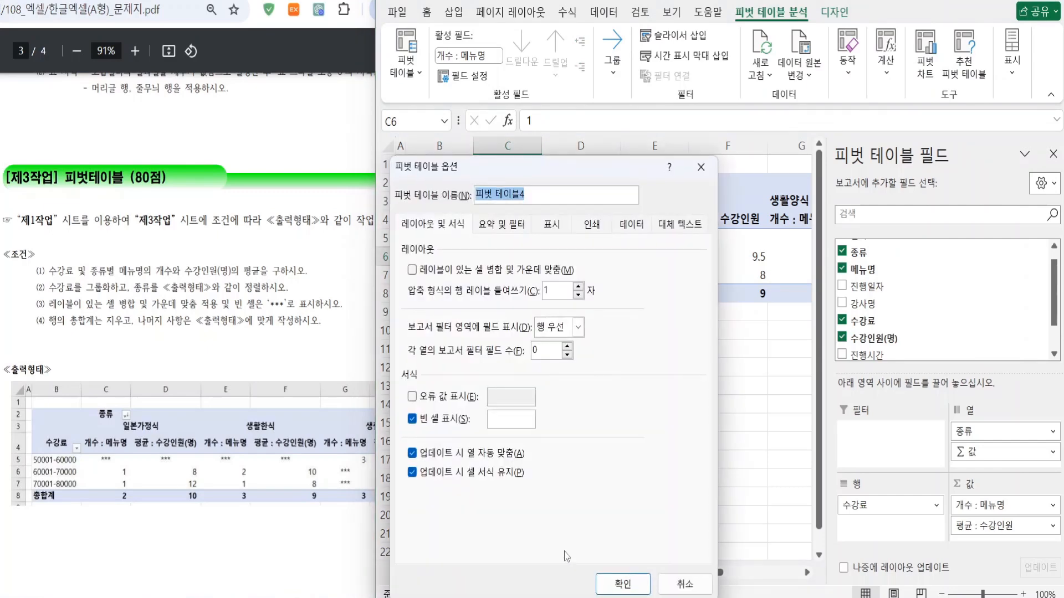
pyautogui.moveTo(490, 139); pyautogui.dragTo(596, 2)
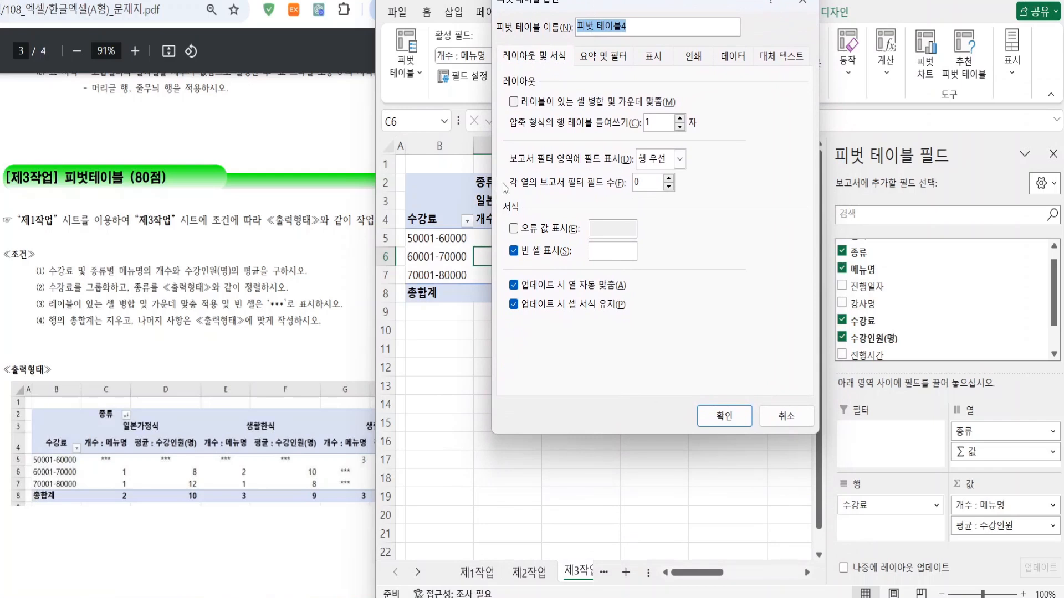
pyautogui.click(570, 105)
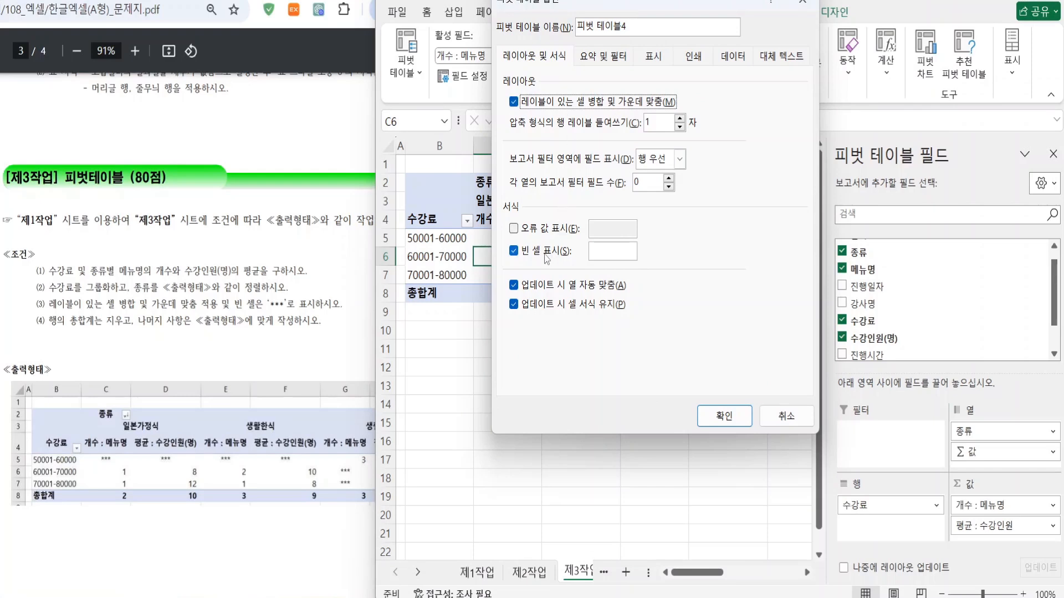
pyautogui.click(611, 255)
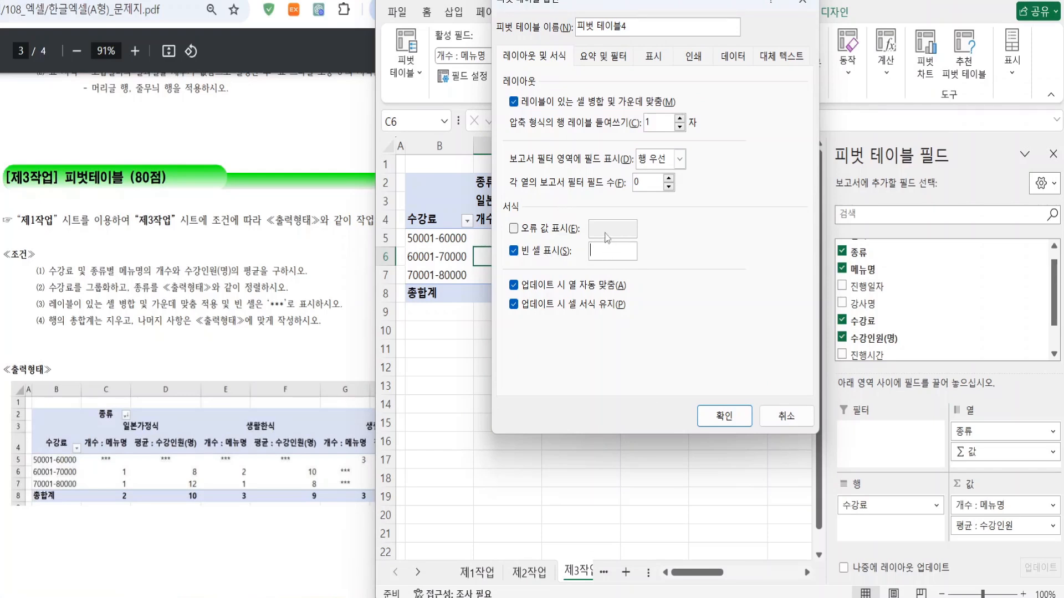
pyautogui.write('*')
# Turn off the row grand totals (행 총합계 표시) in the pivot table options and apply the settings
pyautogui.click(610, 57)
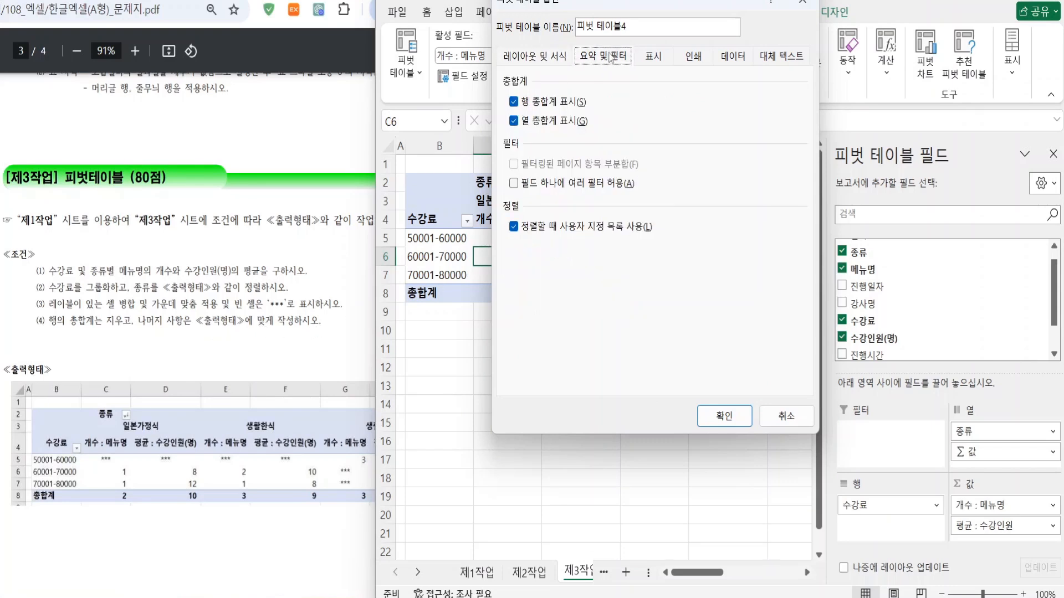
pyautogui.click(544, 105)
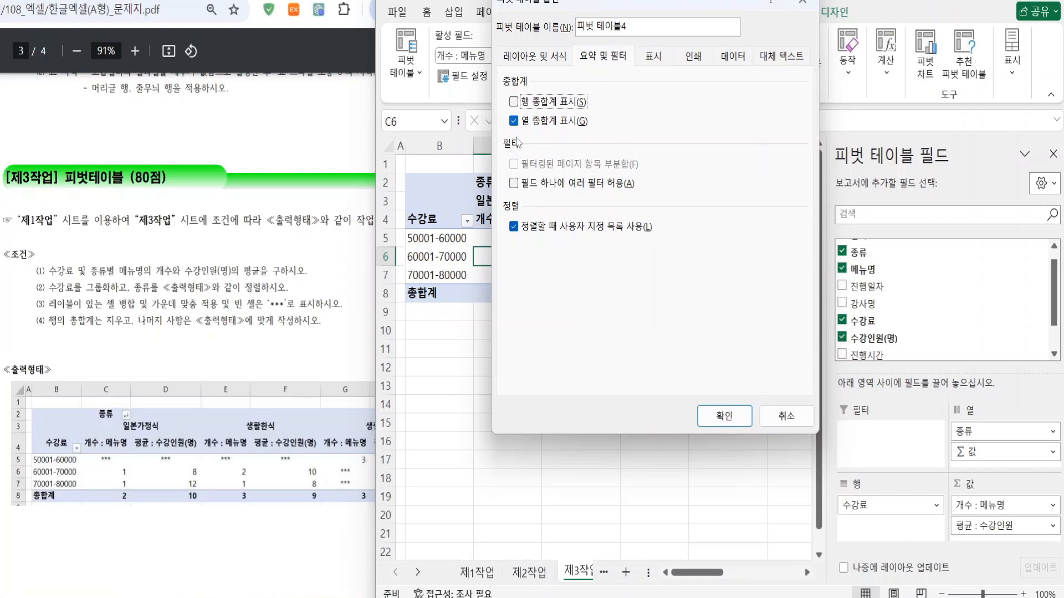
pyautogui.click(532, 57)
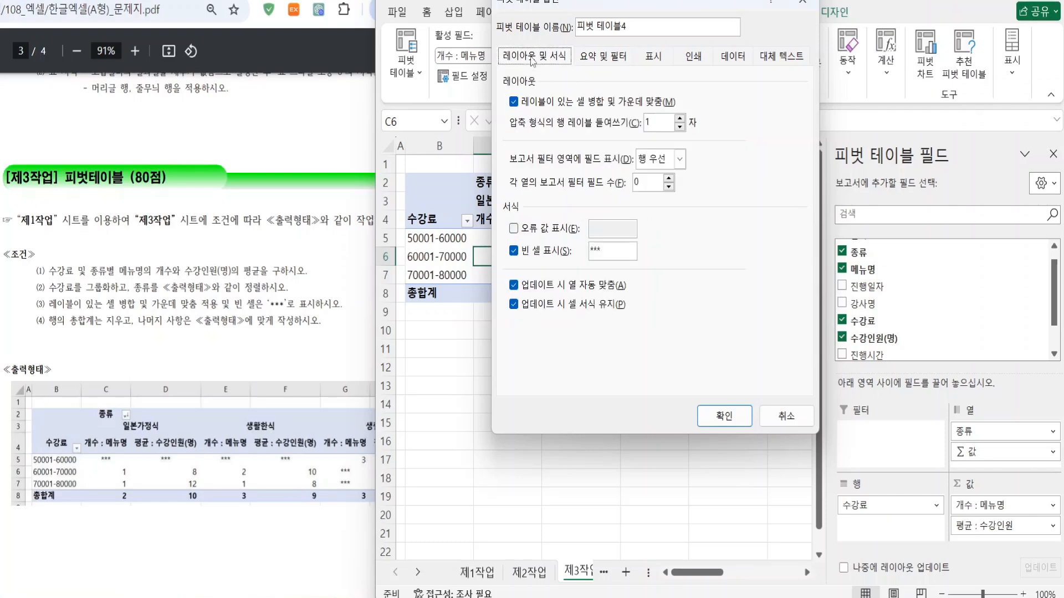
pyautogui.click(724, 416)
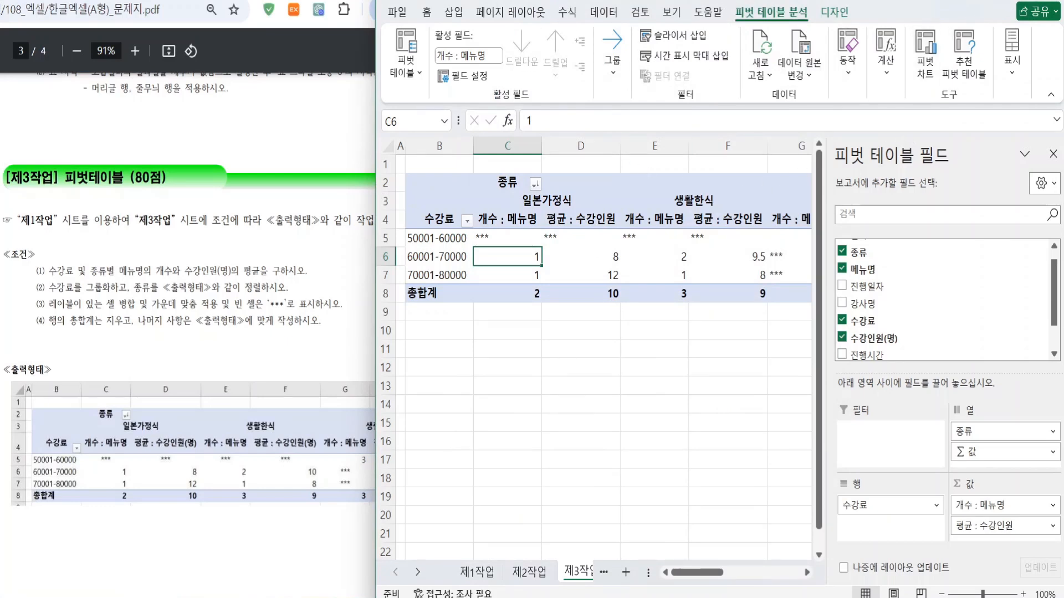
# Close the pivot field list, center the pivot values in C5:H8 and apply the comma style to them
pyautogui.click(1053, 155)
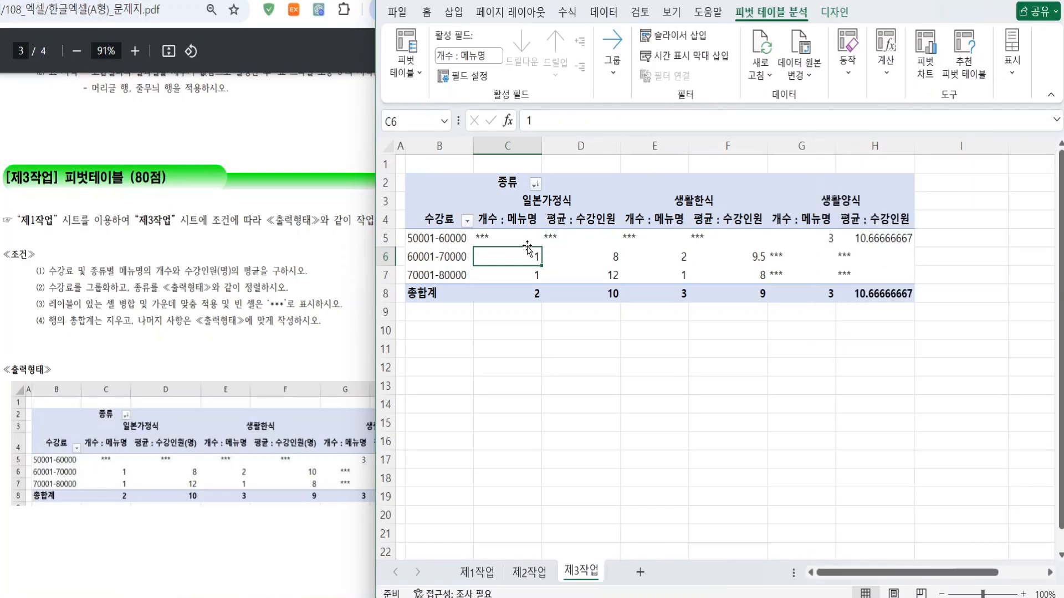
pyautogui.moveTo(505, 238); pyautogui.dragTo(865, 288)
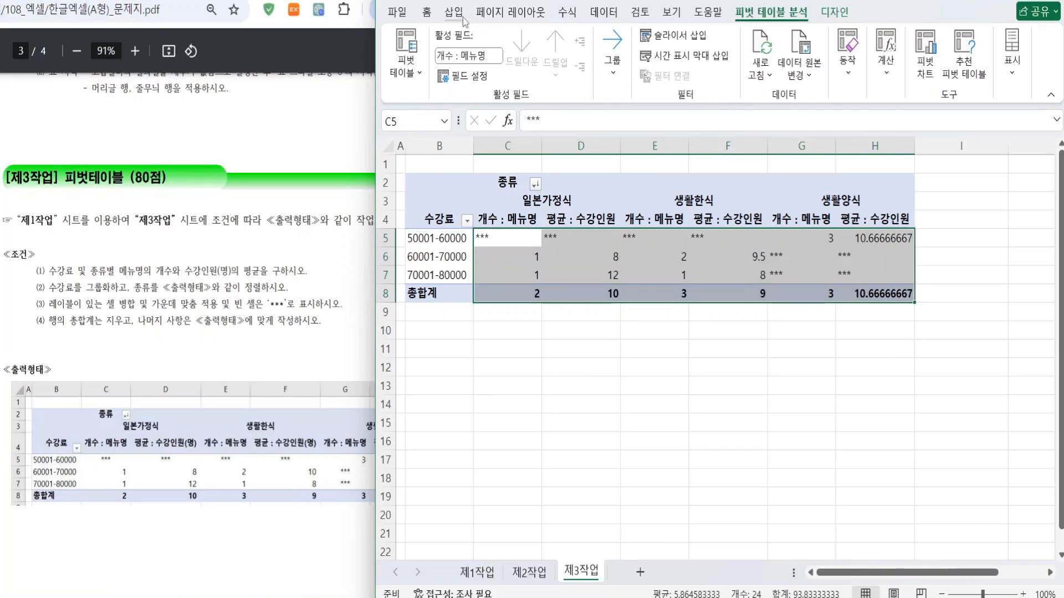
pyautogui.click(426, 13)
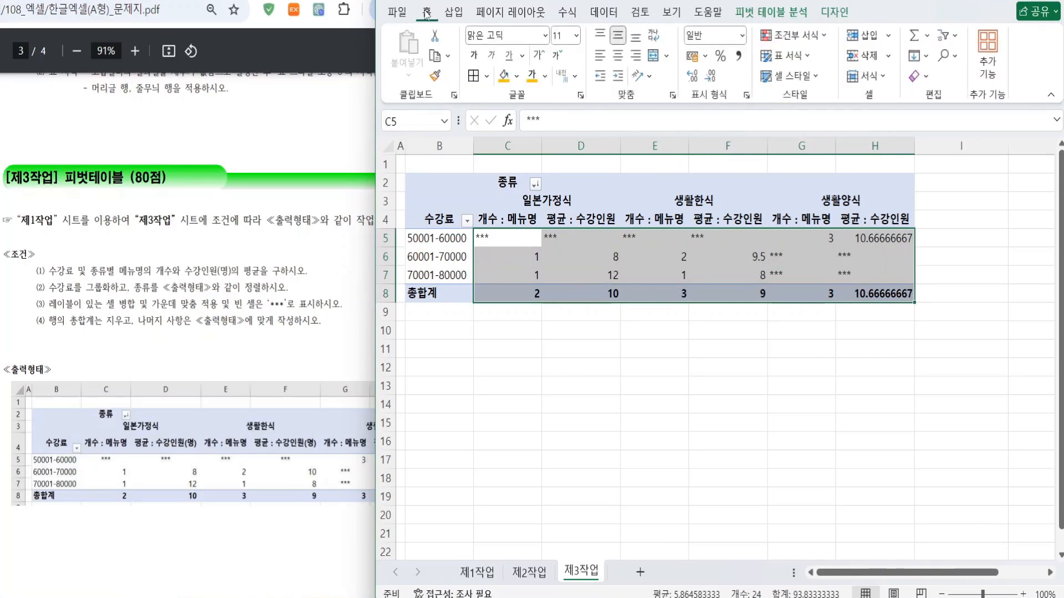
pyautogui.click(617, 58)
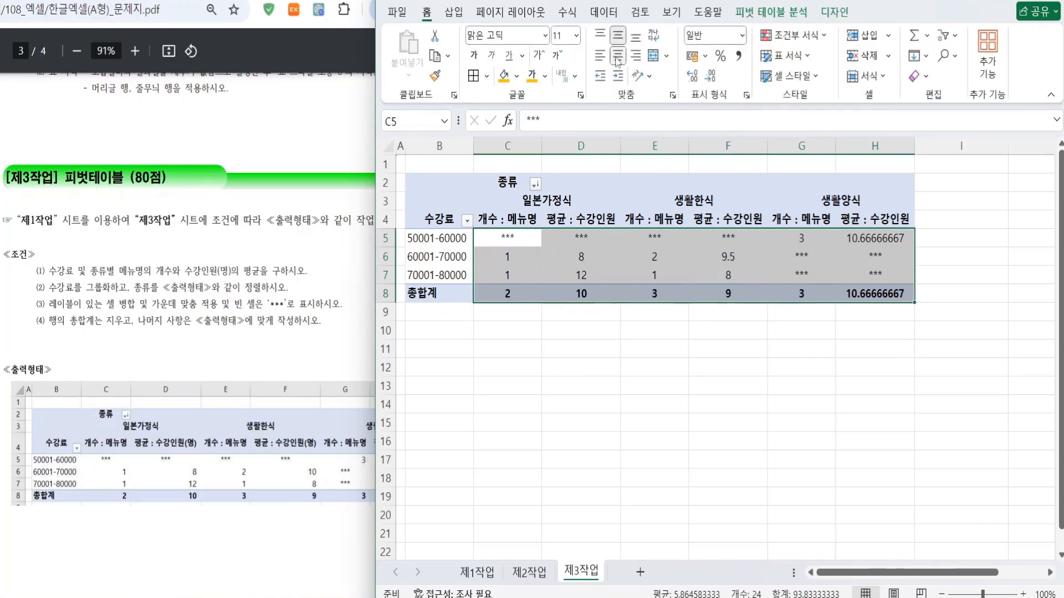
pyautogui.click(739, 57)
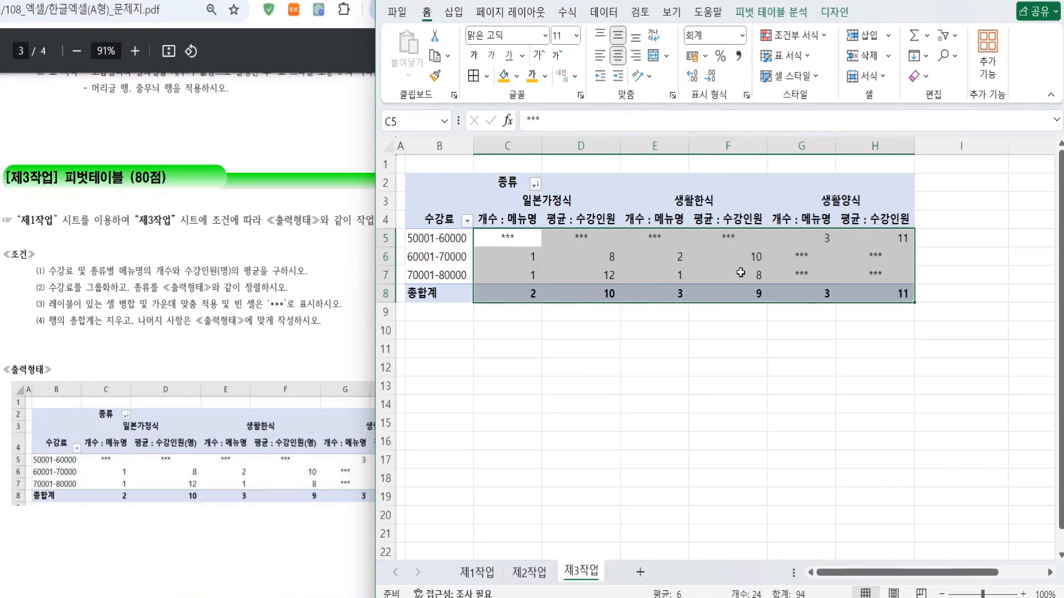
# Check the alignment and values of the pivot table cells against the sample output in the exam PDF
pyautogui.click(580, 279)
pyautogui.click(502, 239)
pyautogui.click(613, 237)
pyautogui.click(637, 237)
pyautogui.click(537, 261)
pyautogui.click(648, 272)
pyautogui.click(752, 277)
pyautogui.click(824, 274)
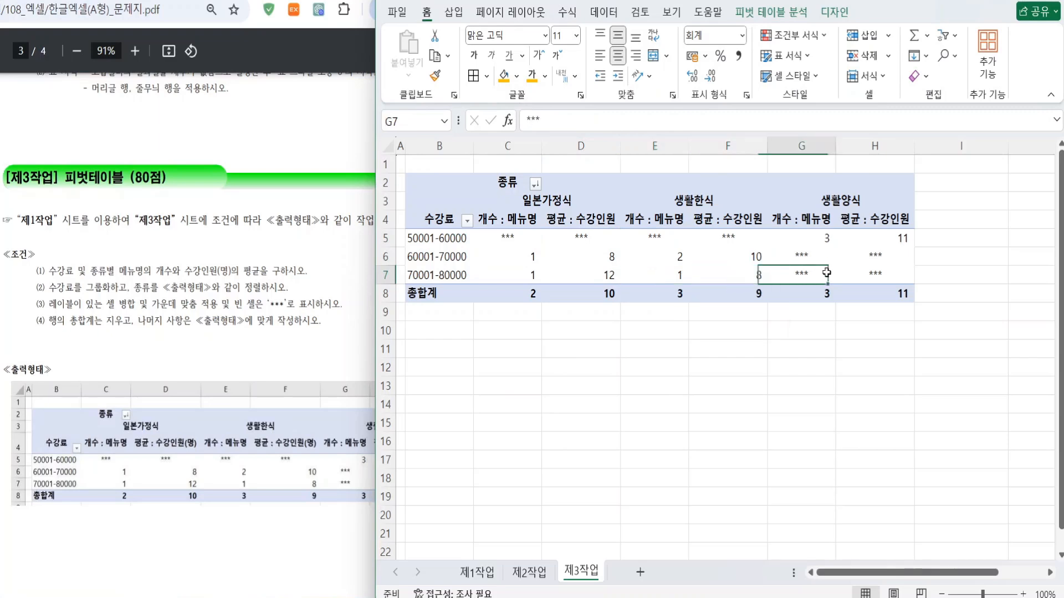
pyautogui.click(871, 261)
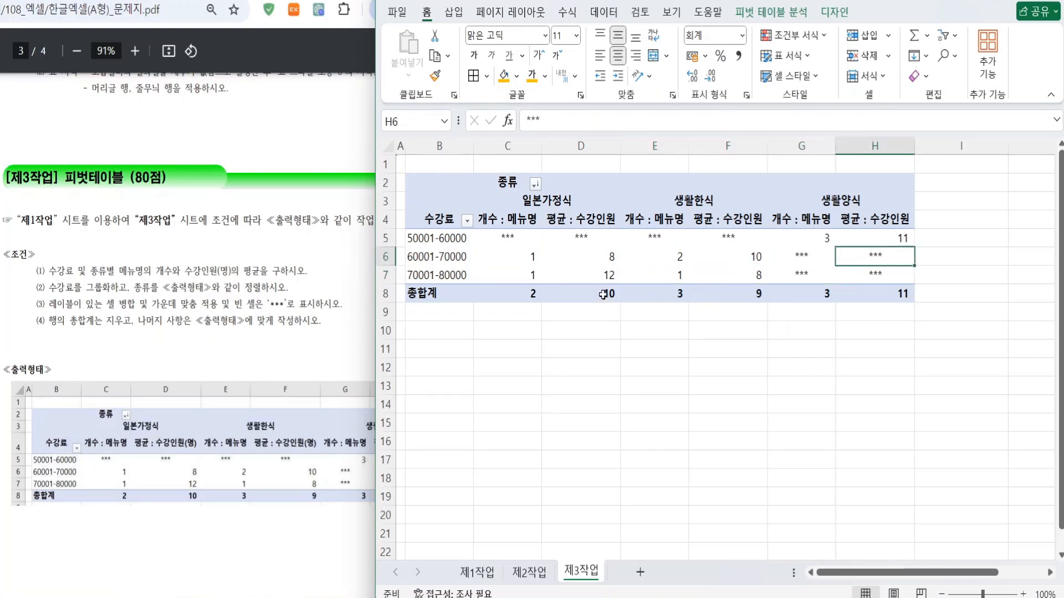
pyautogui.click(605, 296)
pyautogui.click(605, 275)
pyautogui.click(609, 256)
pyautogui.click(676, 256)
pyautogui.click(677, 274)
pyautogui.click(677, 293)
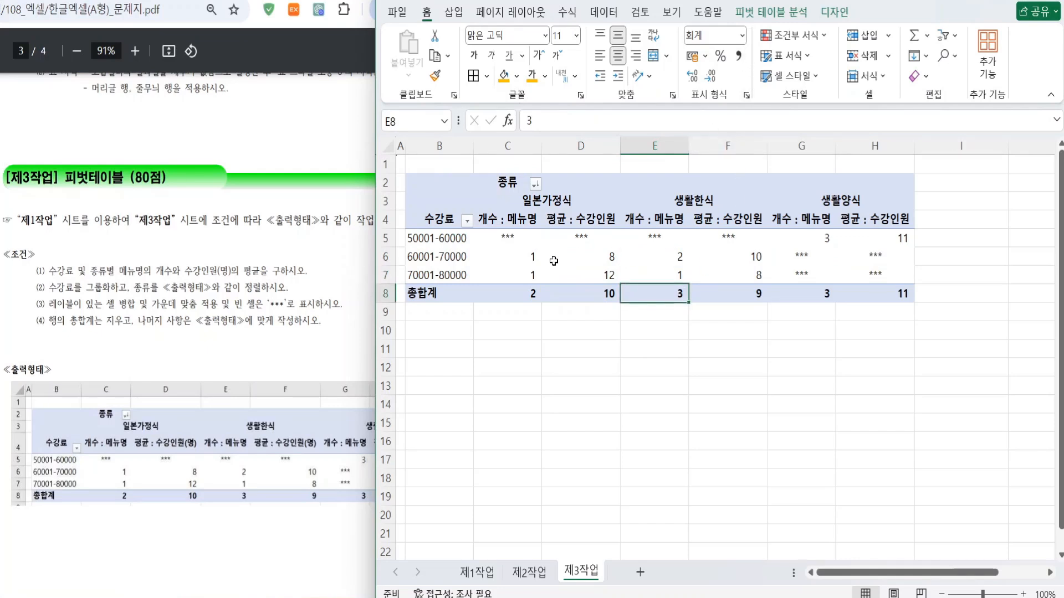
pyautogui.click(657, 256)
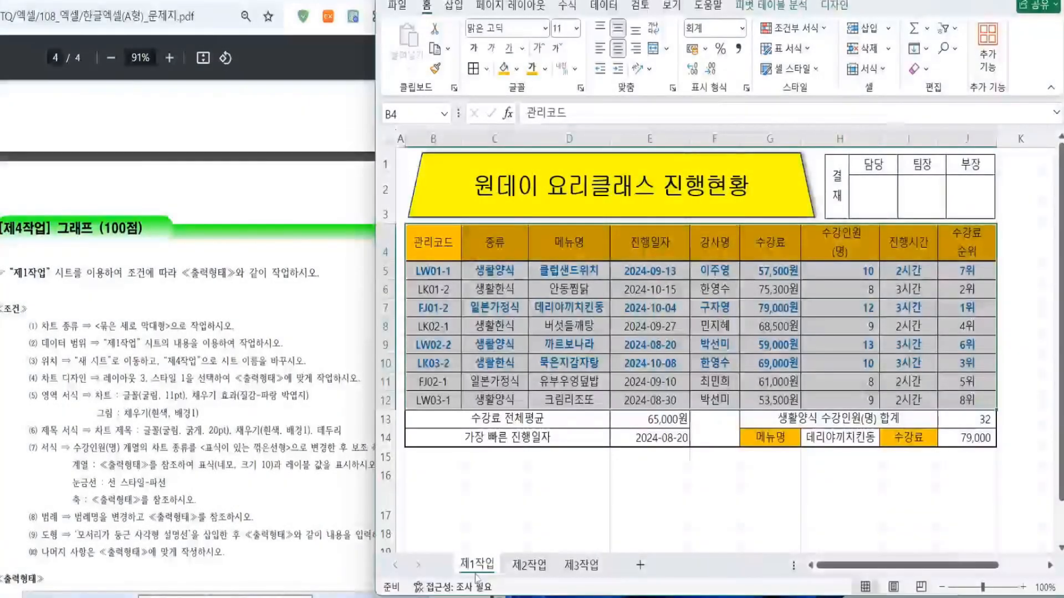
# Create a clustered column chart sheet from 제1작업's 메뉴명, 수강료 and 수강인원(명) columns, using rows 4–6, 8–10 and 12
pyautogui.click(122, 336)
pyautogui.moveTo(55, 273); pyautogui.dragTo(314, 280)
pyautogui.click(300, 302)
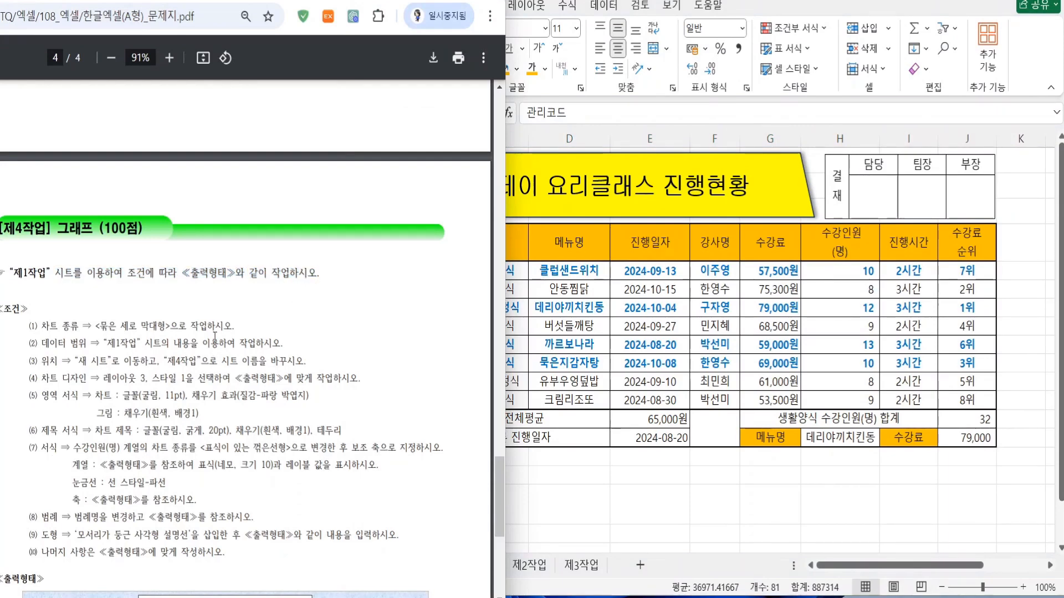
pyautogui.scroll(-3, 229, 310)
pyautogui.scroll(-3, 235, 311)
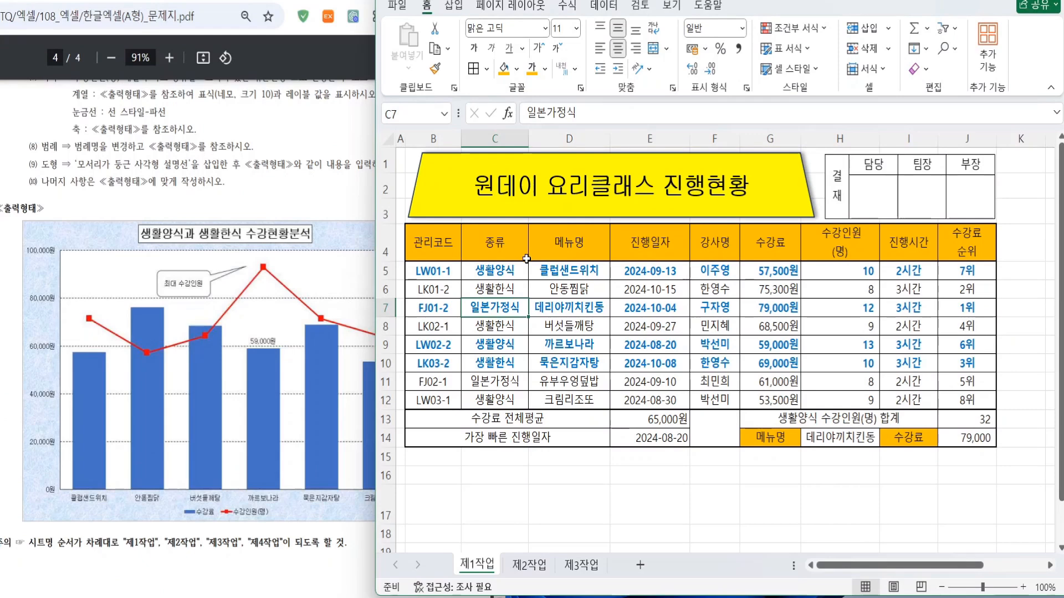
pyautogui.moveTo(567, 246); pyautogui.dragTo(564, 290)
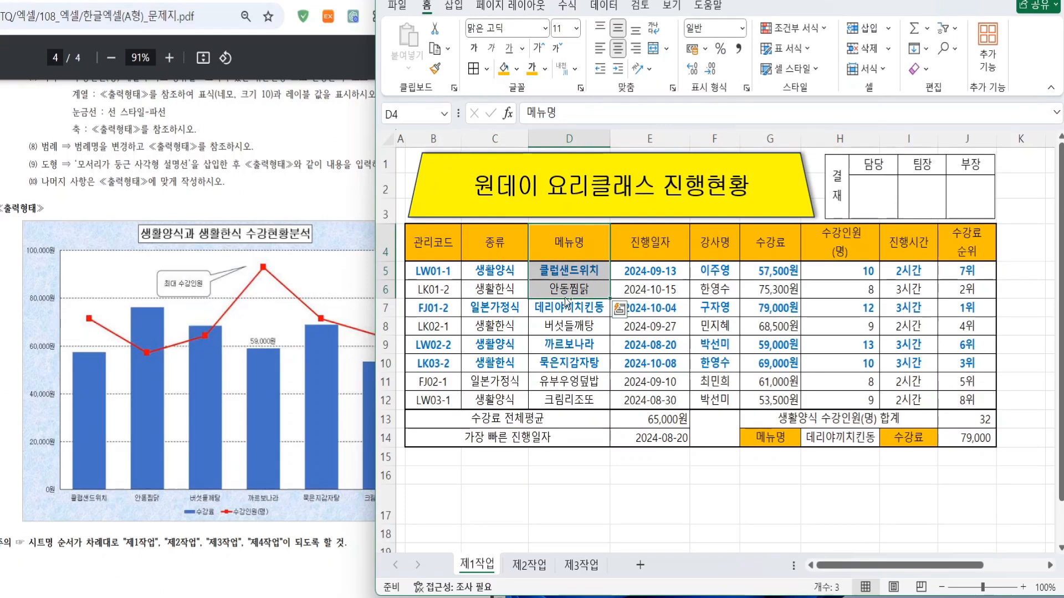
pyautogui.keyDown('ctrl'); pyautogui.click(572, 327); pyautogui.keyUp('ctrl')
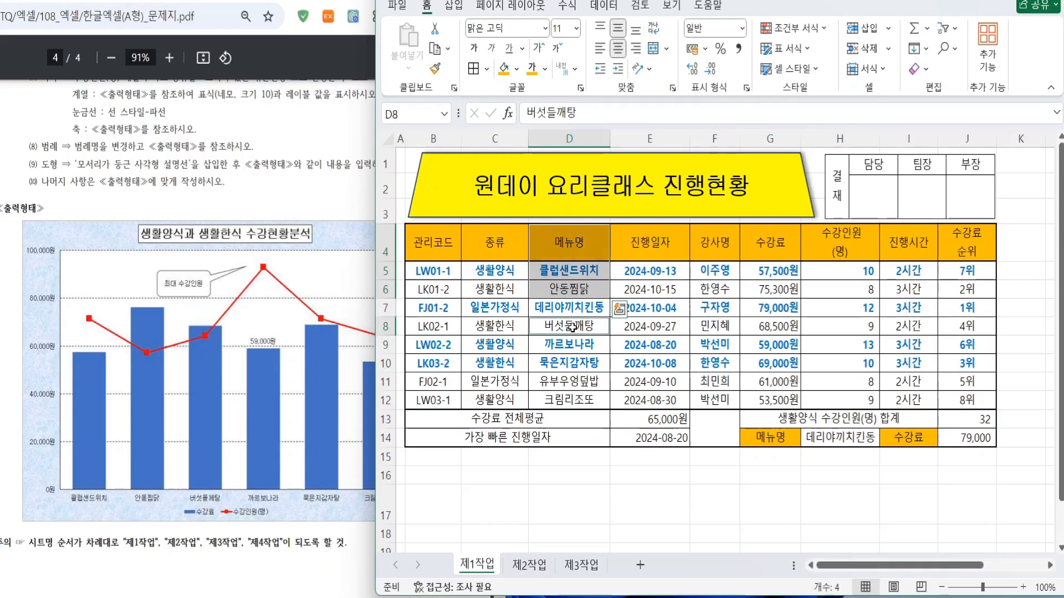
pyautogui.moveTo(572, 328); pyautogui.dragTo(575, 366)
pyautogui.keyDown('ctrl'); pyautogui.click(570, 404); pyautogui.keyUp('ctrl')
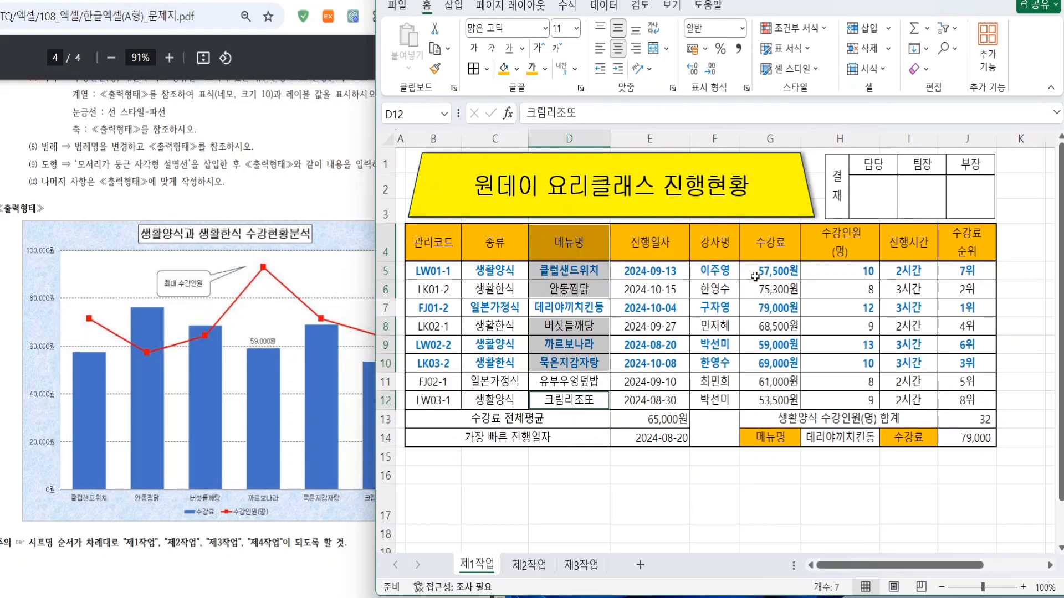
pyautogui.moveTo(771, 251); pyautogui.dragTo(818, 287)
pyautogui.moveTo(780, 325); pyautogui.dragTo(823, 365)
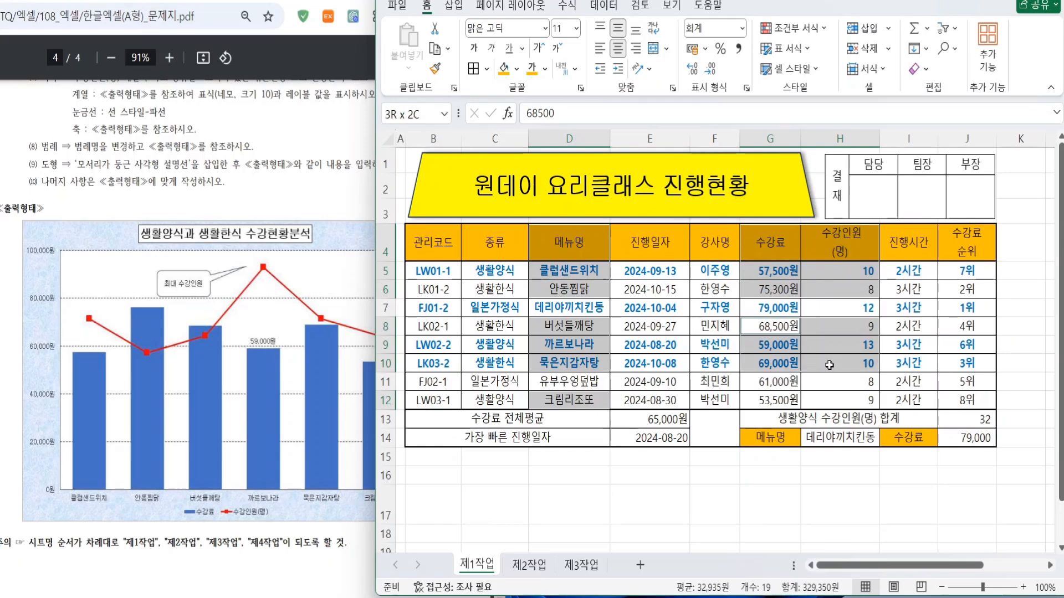
pyautogui.moveTo(765, 403); pyautogui.dragTo(843, 404)
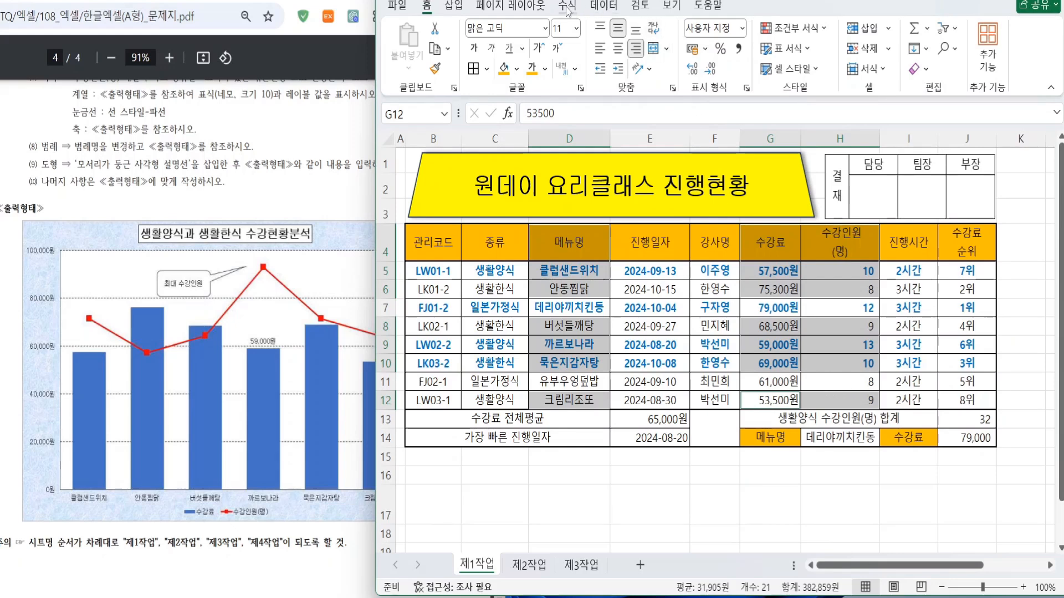
pyautogui.click(453, 5)
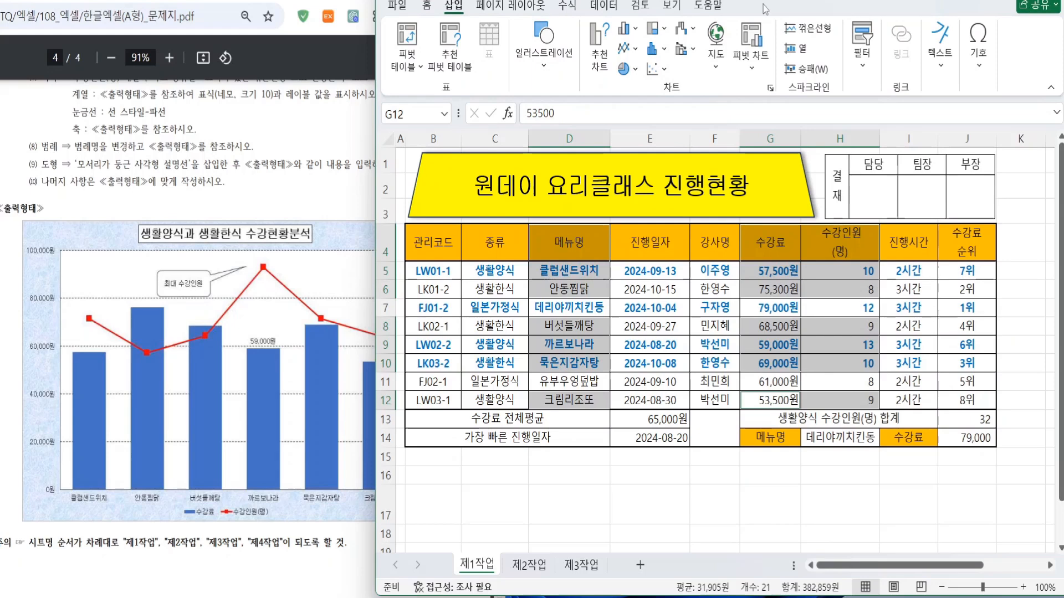
pyautogui.press('F11')
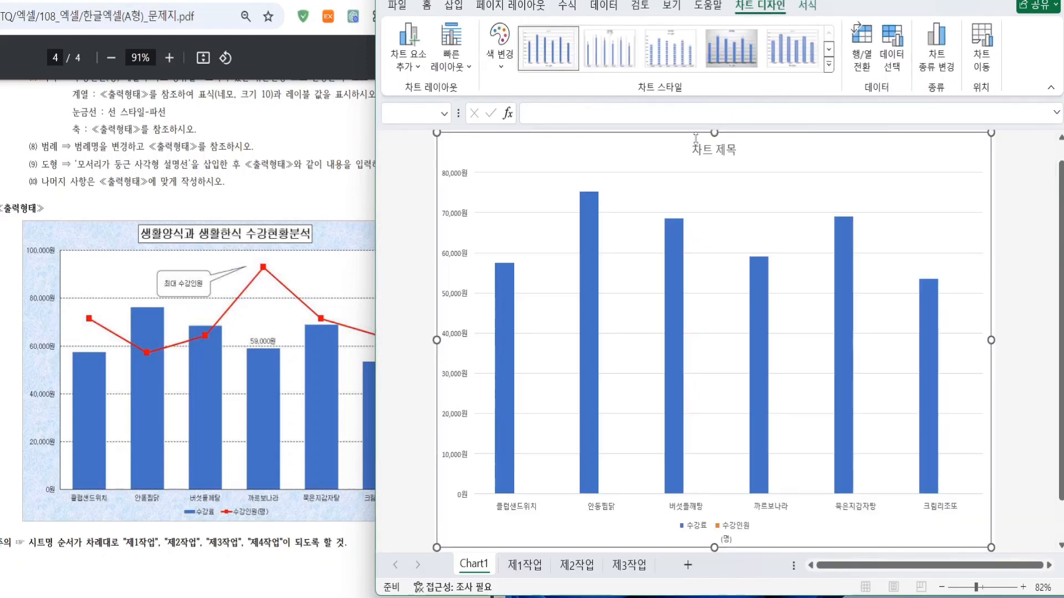
# Place the new chart sheet after 제3작업 and rename it 제4작업
pyautogui.moveTo(470, 570)
pyautogui.mouseDown()
pyautogui.moveTo(635, 587)
pyautogui.moveTo(675, 574)
pyautogui.mouseUp()
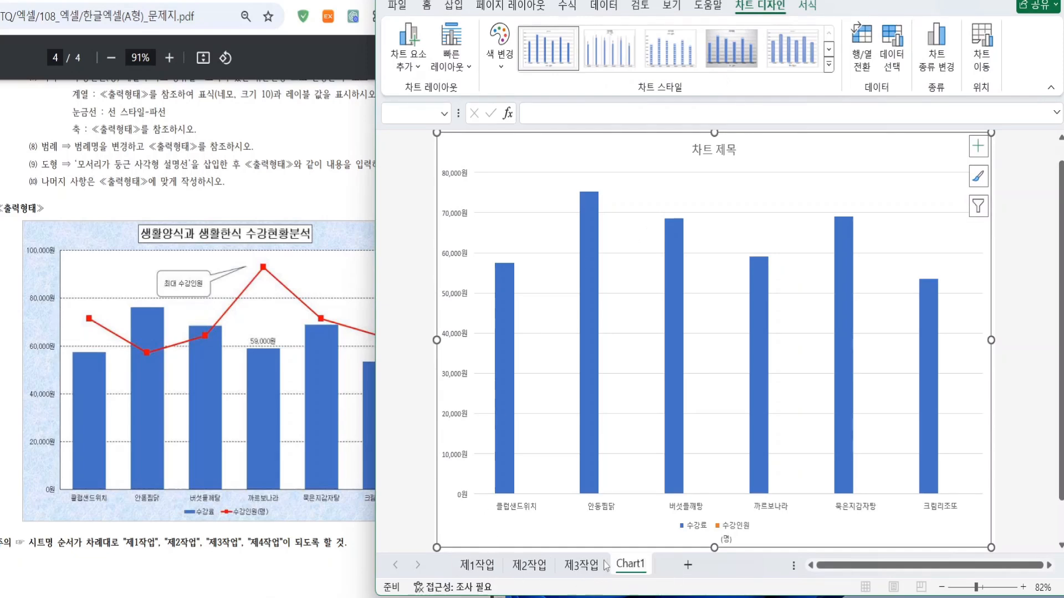
pyautogui.doubleClick(630, 564)
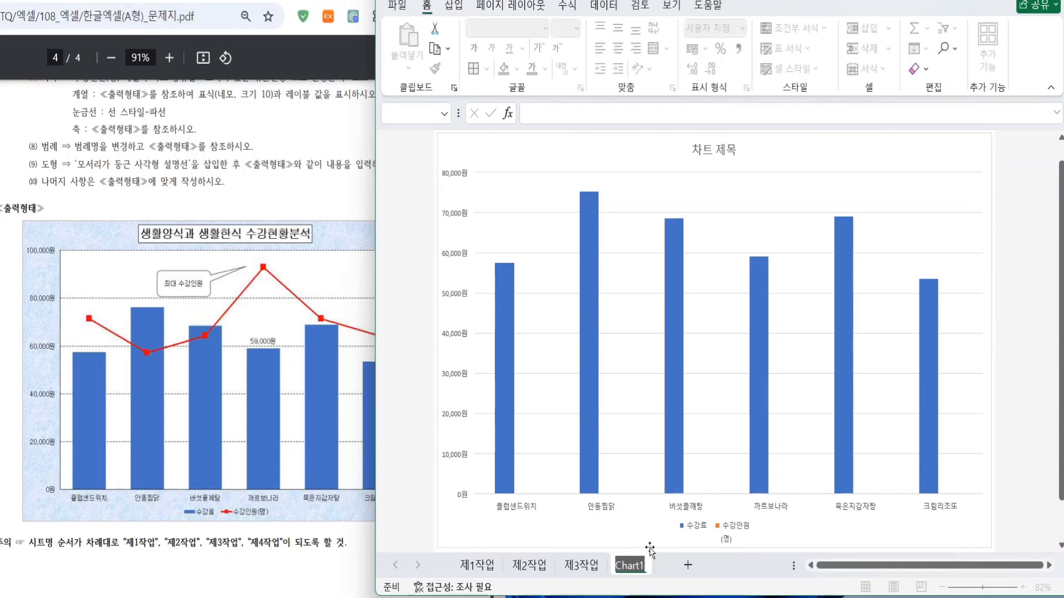
pyautogui.write('제4')
pyautogui.write('작업')
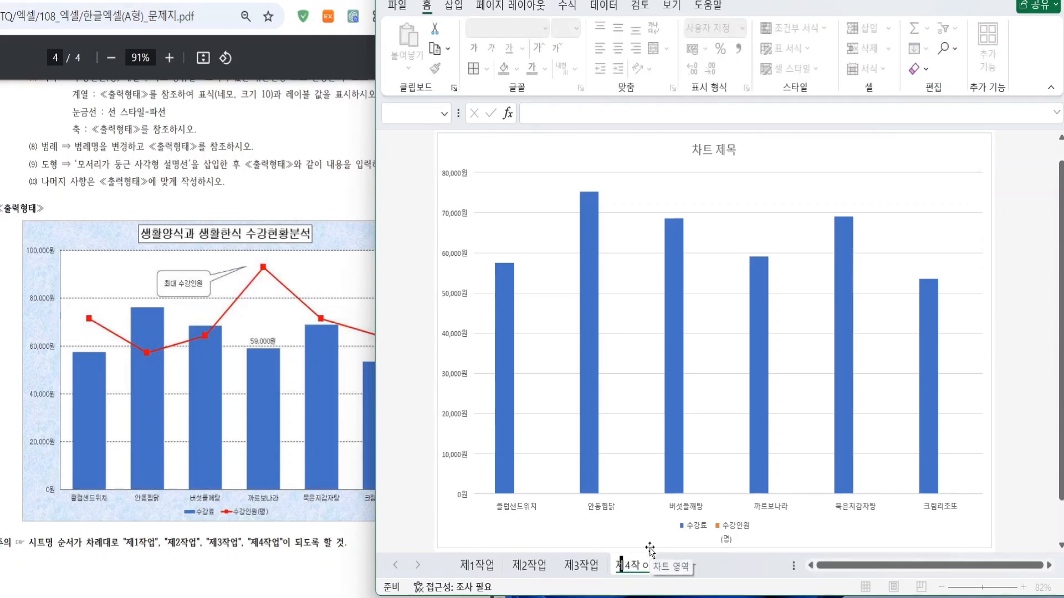
pyautogui.press('Return')
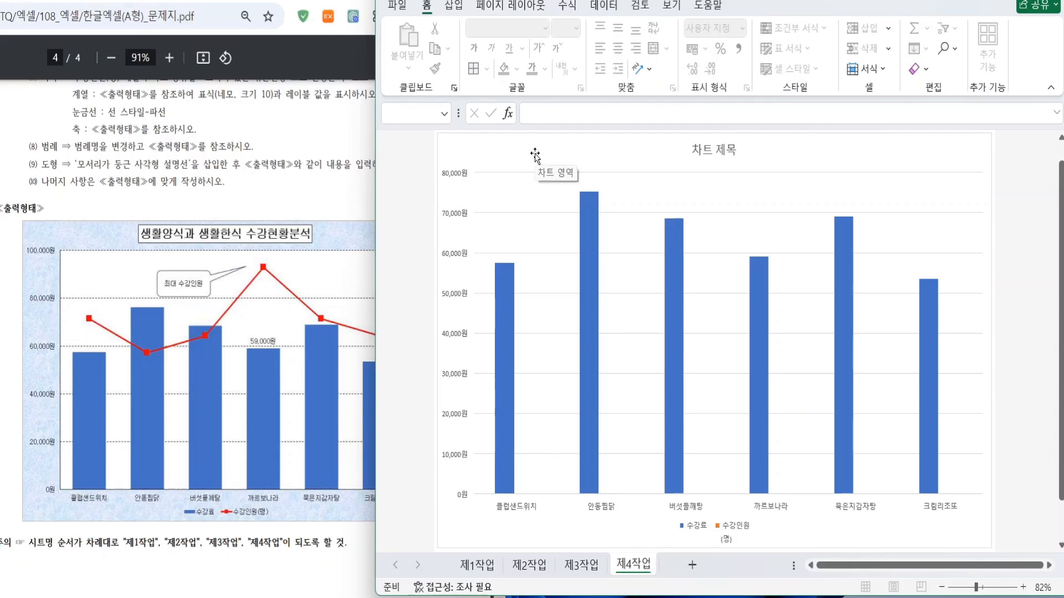
# Change the 수강인원(명) series to a line with markers (표식이 있는 꺾은선형) and plot it on the secondary axis
pyautogui.click(582, 210)
pyautogui.rightClick(589, 220)
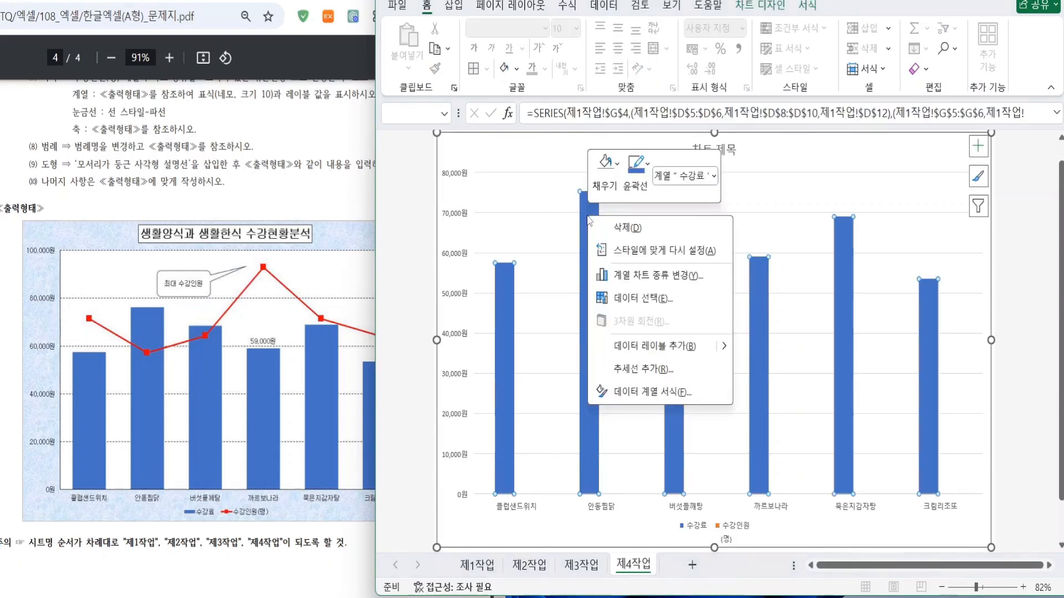
pyautogui.click(651, 277)
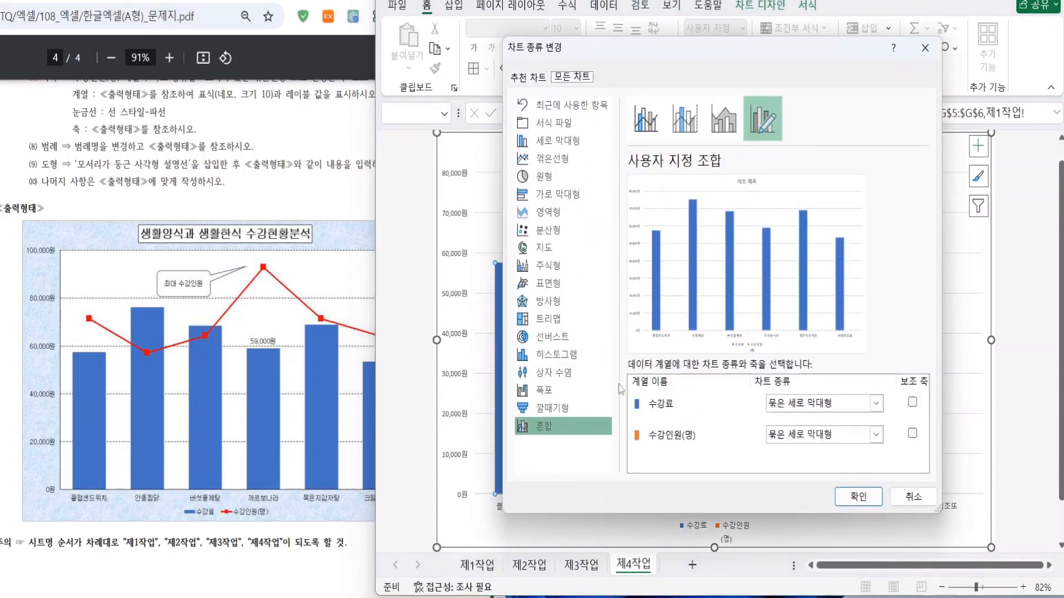
pyautogui.click(813, 441)
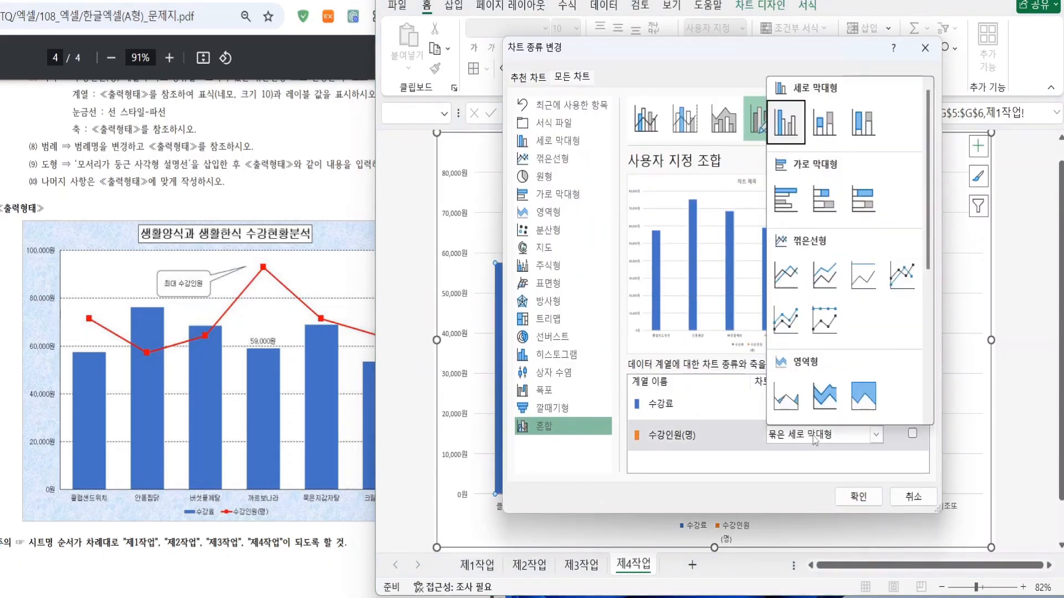
pyautogui.click(901, 281)
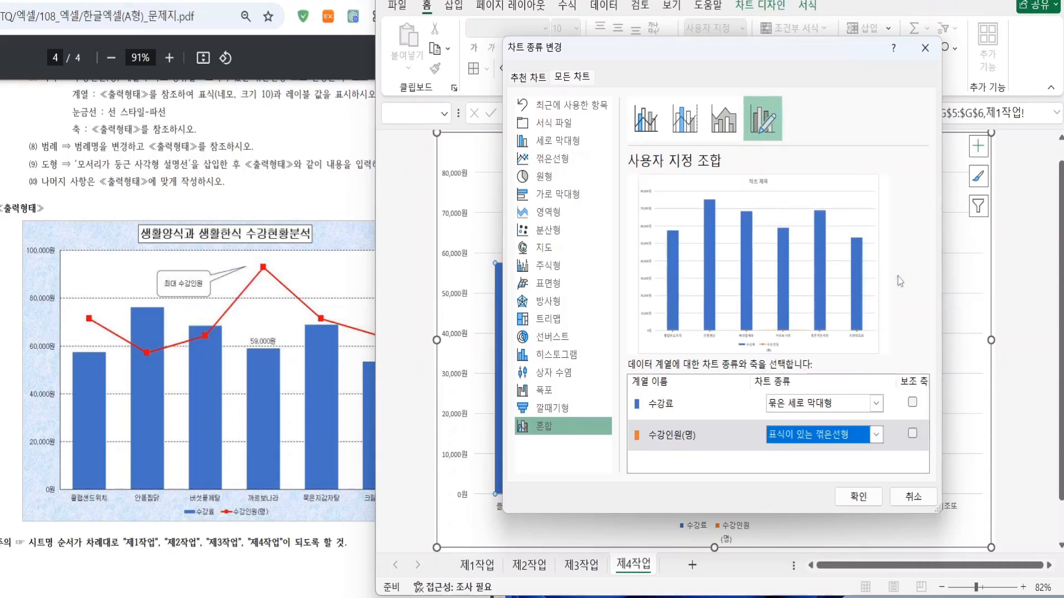
pyautogui.click(912, 435)
pyautogui.click(858, 497)
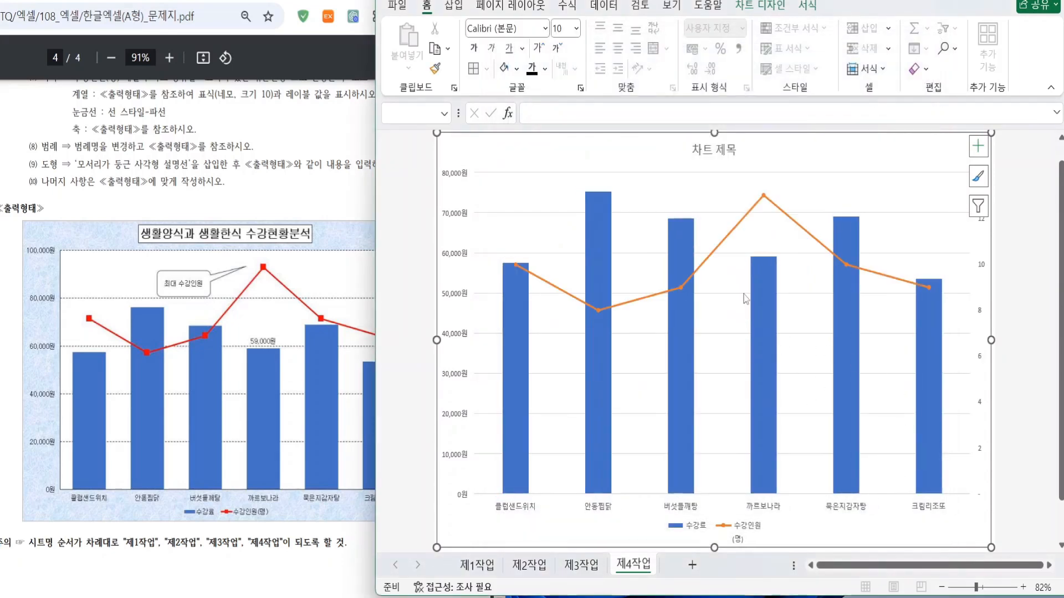
# Review conditions (1) to (5) for the 제4작업 chart in the exam PDF, covering type, data range, location, design and area formatting
pyautogui.click(226, 154)
pyautogui.scroll(3, 226, 154)
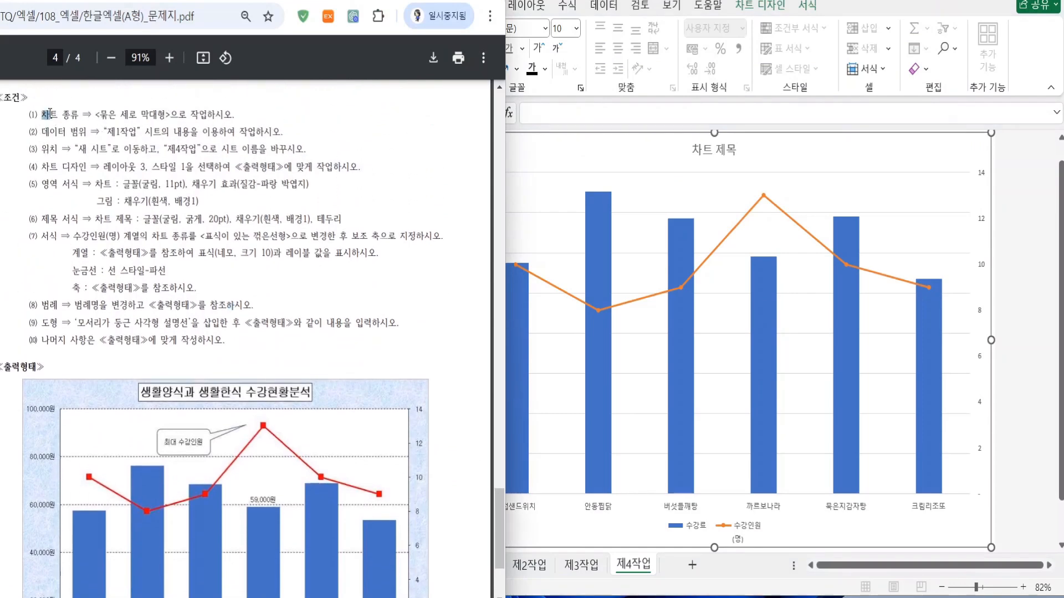
pyautogui.moveTo(46, 114); pyautogui.dragTo(266, 113)
pyautogui.moveTo(35, 132); pyautogui.dragTo(278, 126)
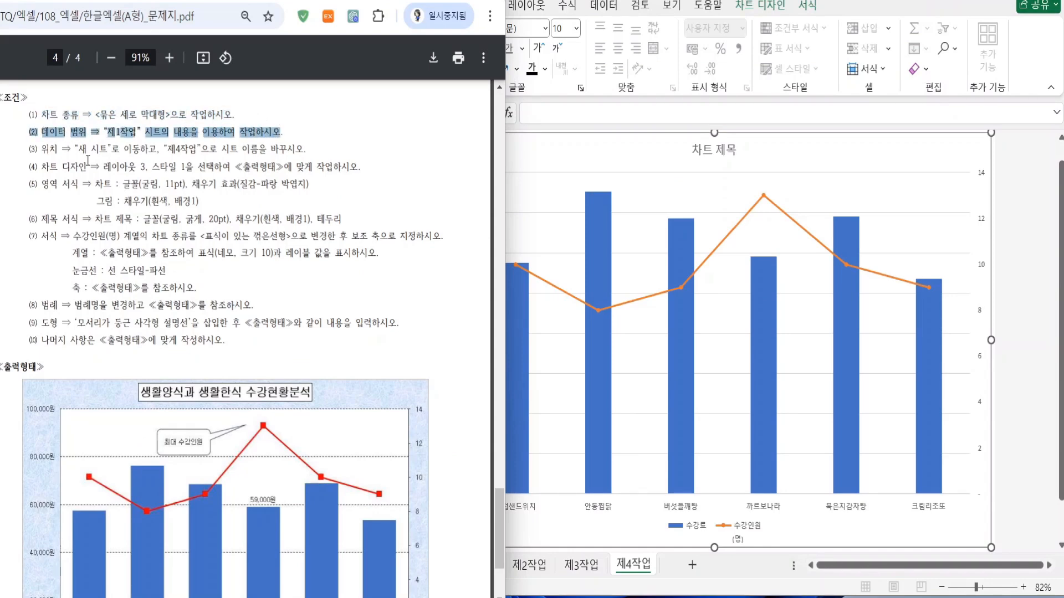
pyautogui.click(43, 145)
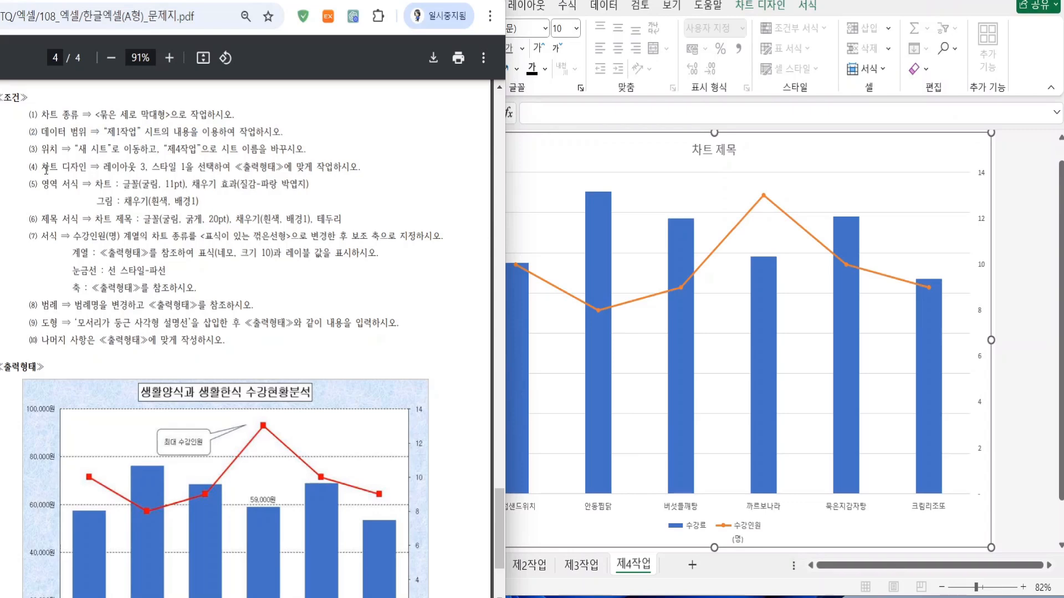
pyautogui.moveTo(43, 167); pyautogui.dragTo(363, 164)
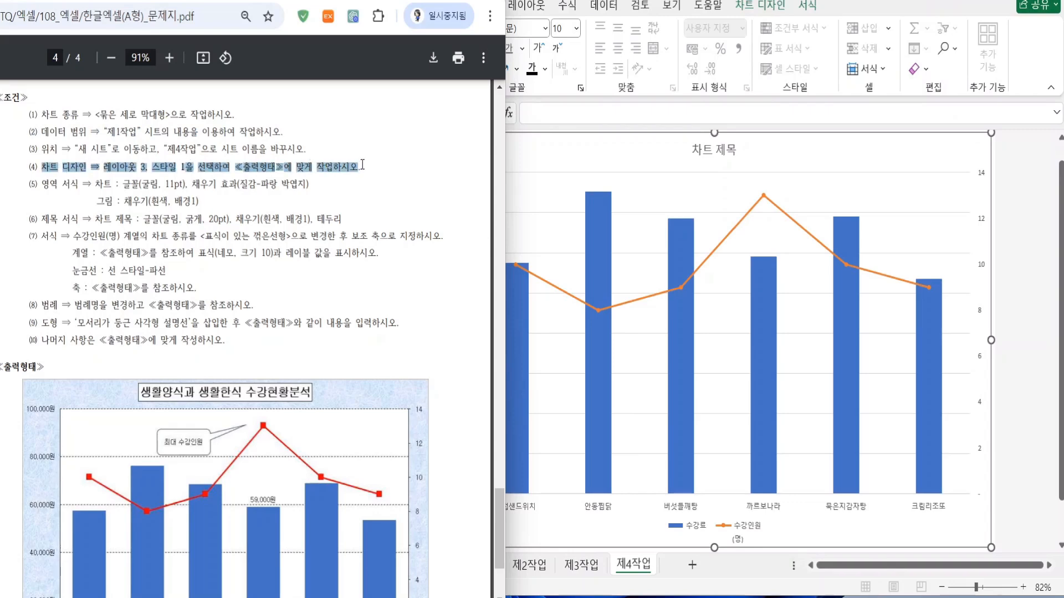
pyautogui.click(296, 186)
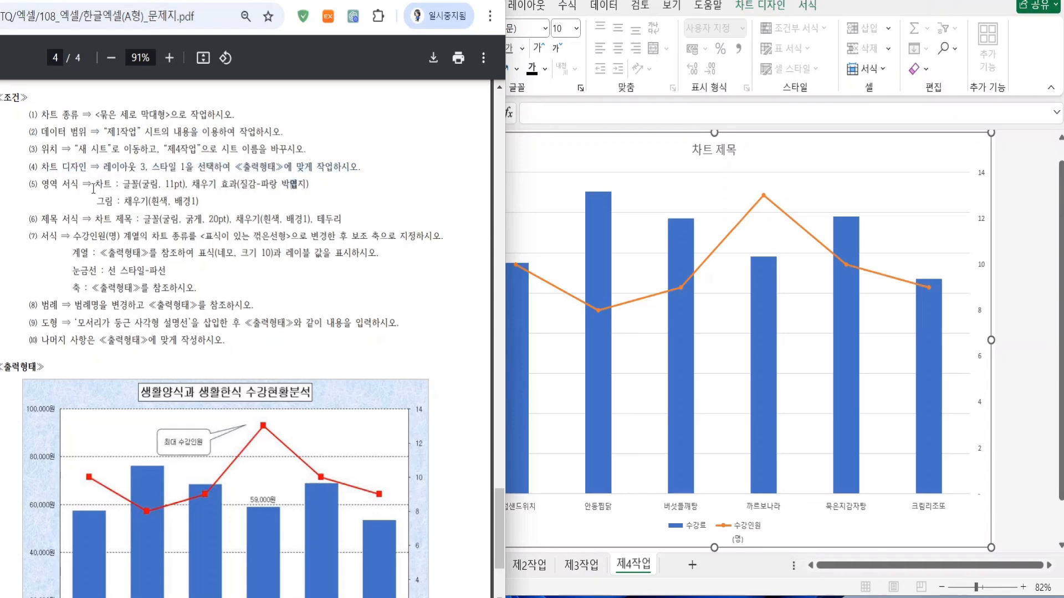
# Apply quick layout 3 (레이아웃 3) and chart style 1 (스타일 1) to the 제4작업 chart
pyautogui.click(576, 155)
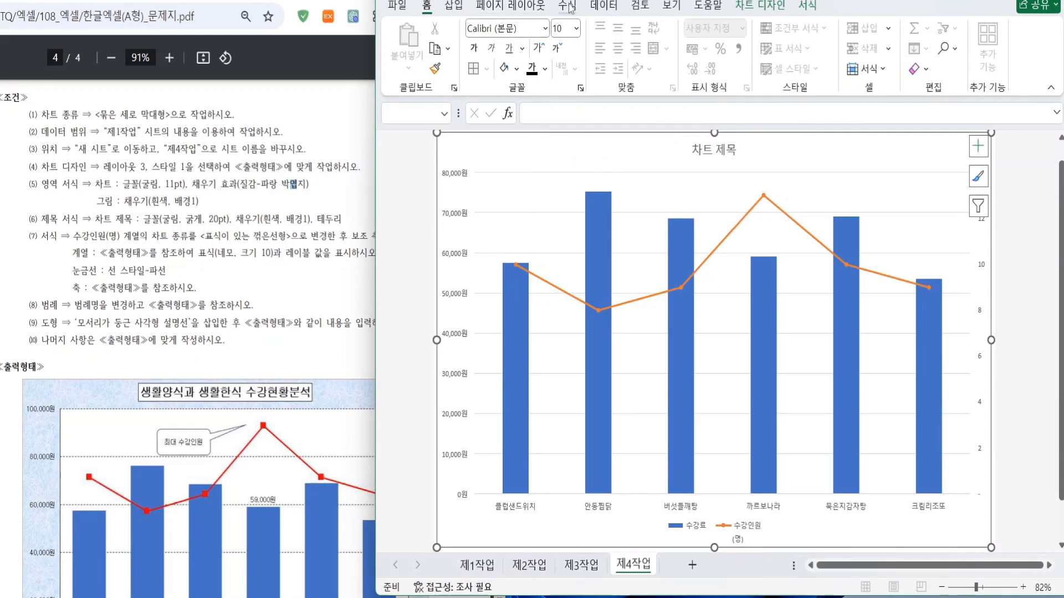
pyautogui.click(759, 5)
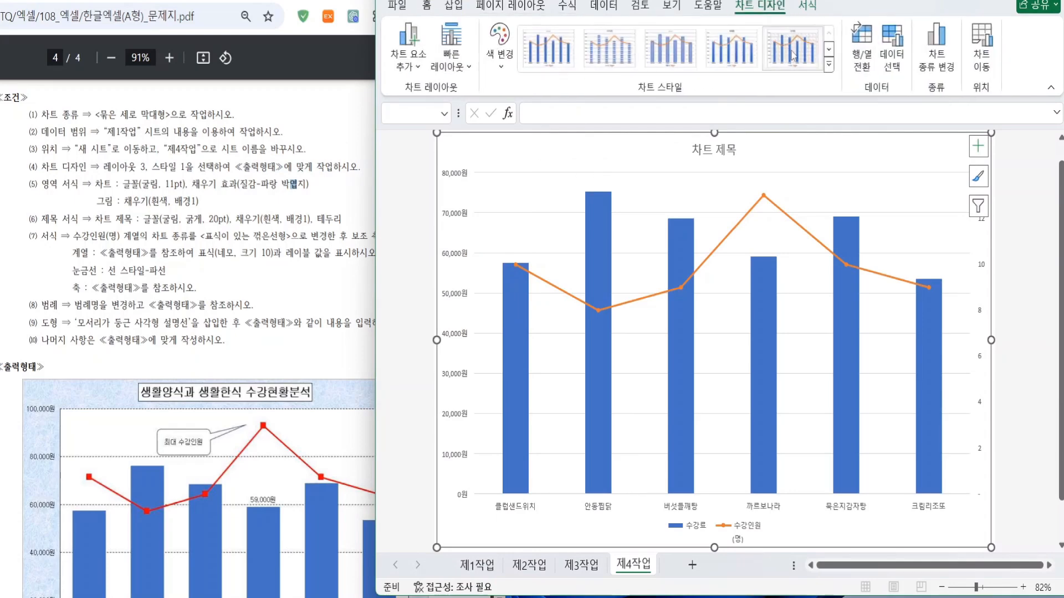
pyautogui.click(461, 72)
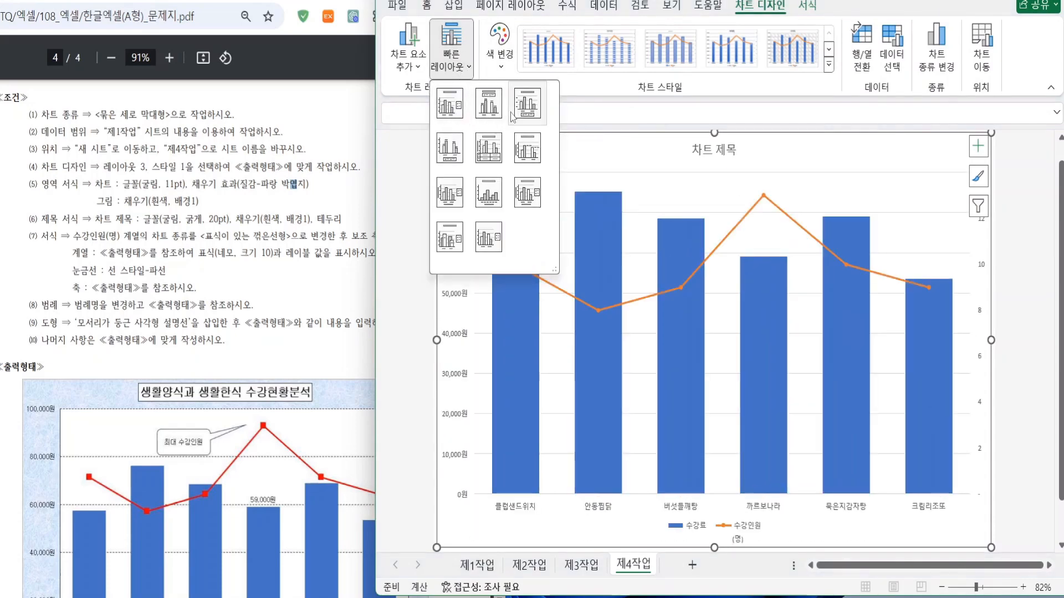
pyautogui.click(529, 106)
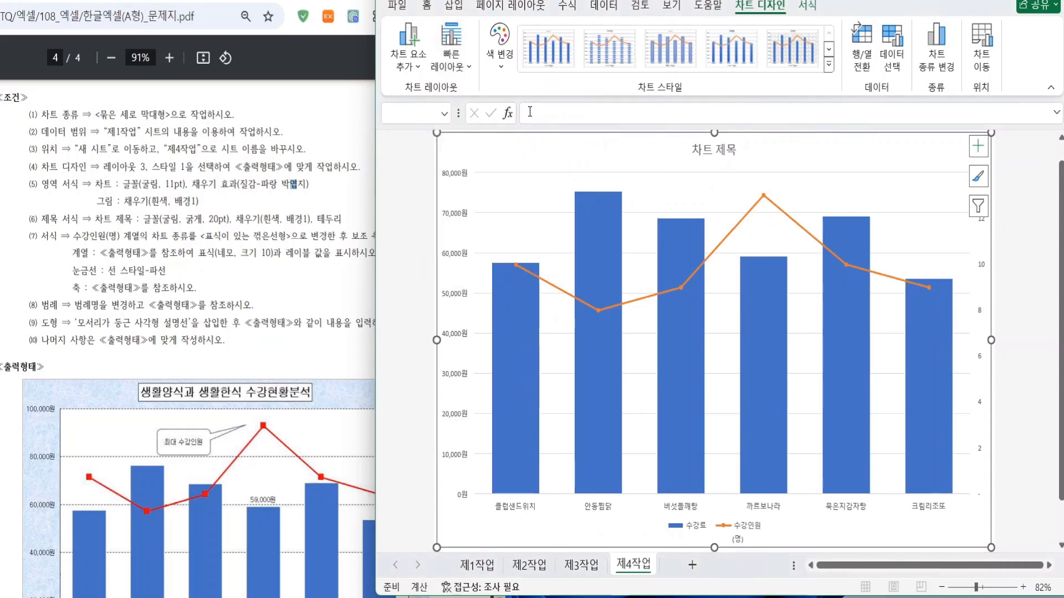
pyautogui.click(550, 60)
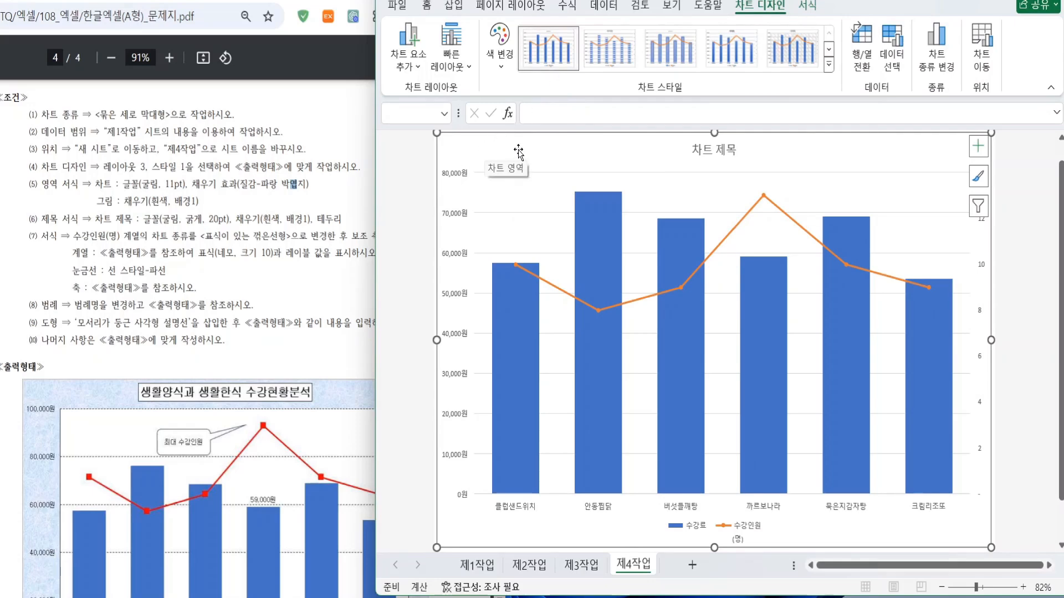
# Set the font of the whole chart area to 굴림 at 11 pt
pyautogui.click(427, 5)
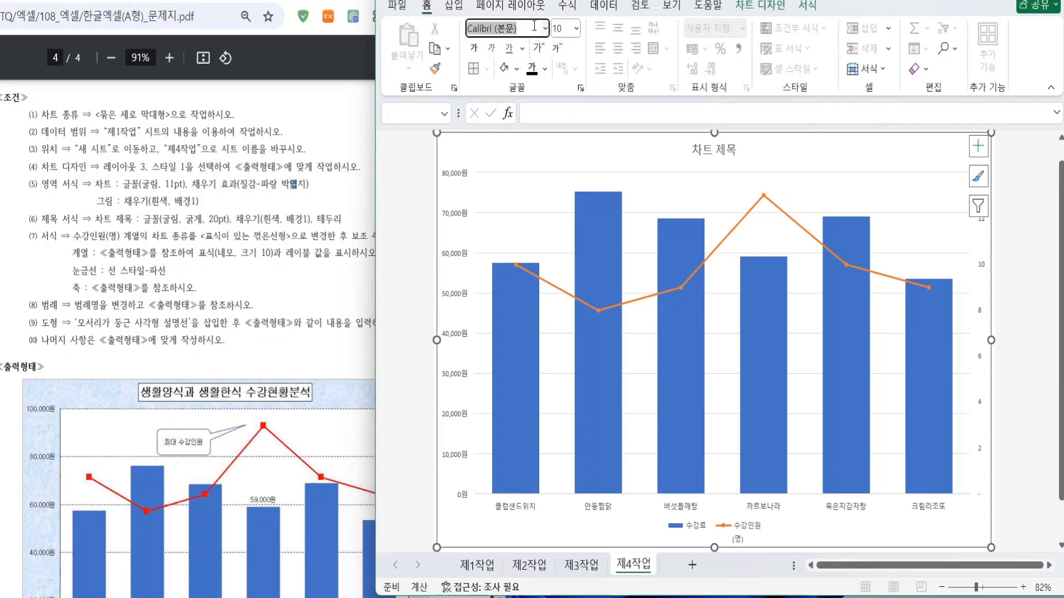
pyautogui.write('굴림')
pyautogui.press('Return')
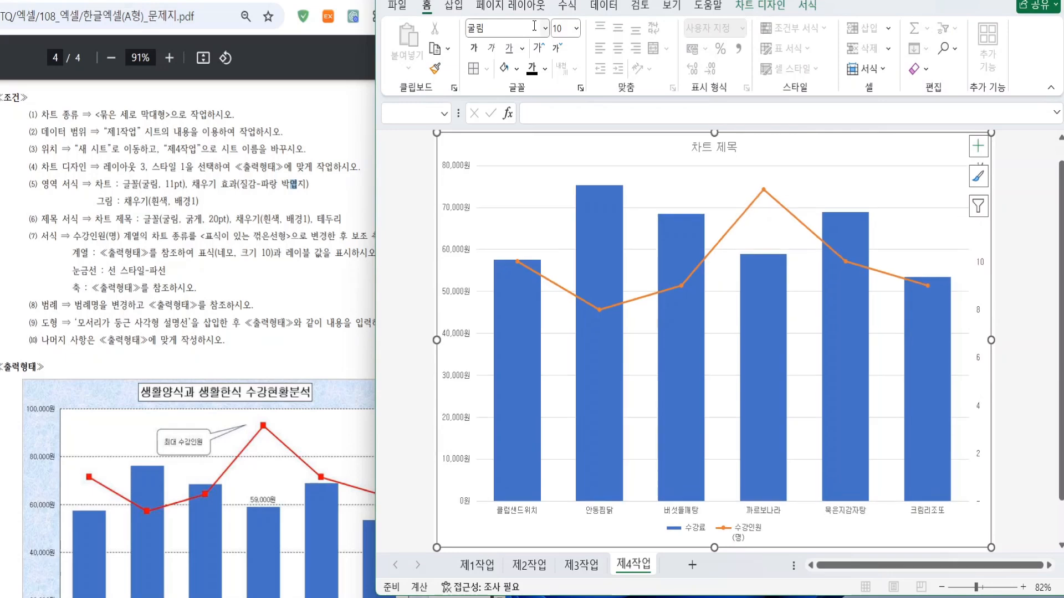
pyautogui.click(563, 27)
pyautogui.write('11')
pyautogui.press('Return')
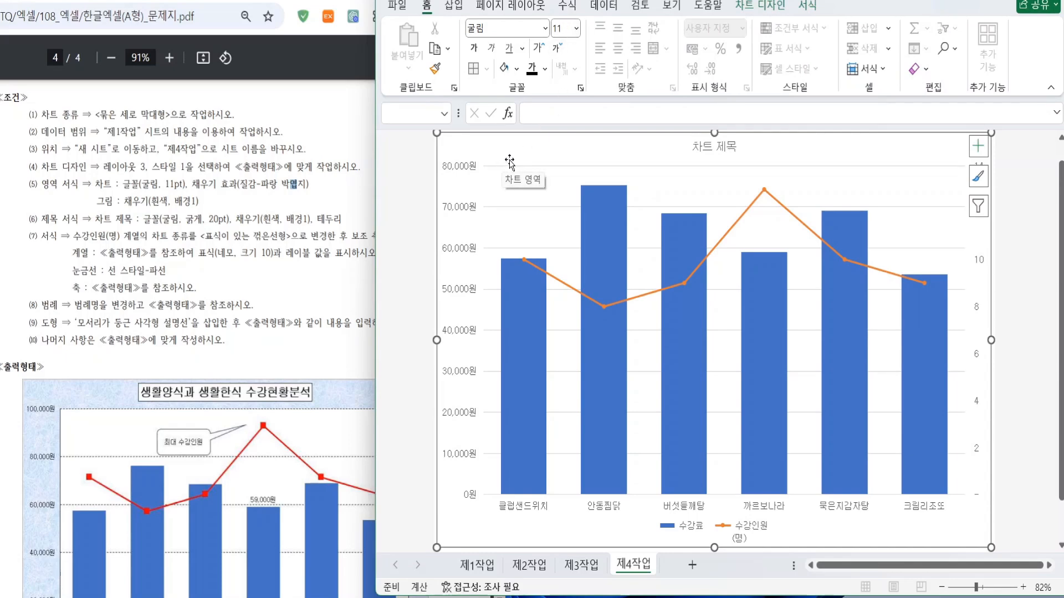
# Fill the chart area with the 파랑 박엽지 texture
pyautogui.click(808, 8)
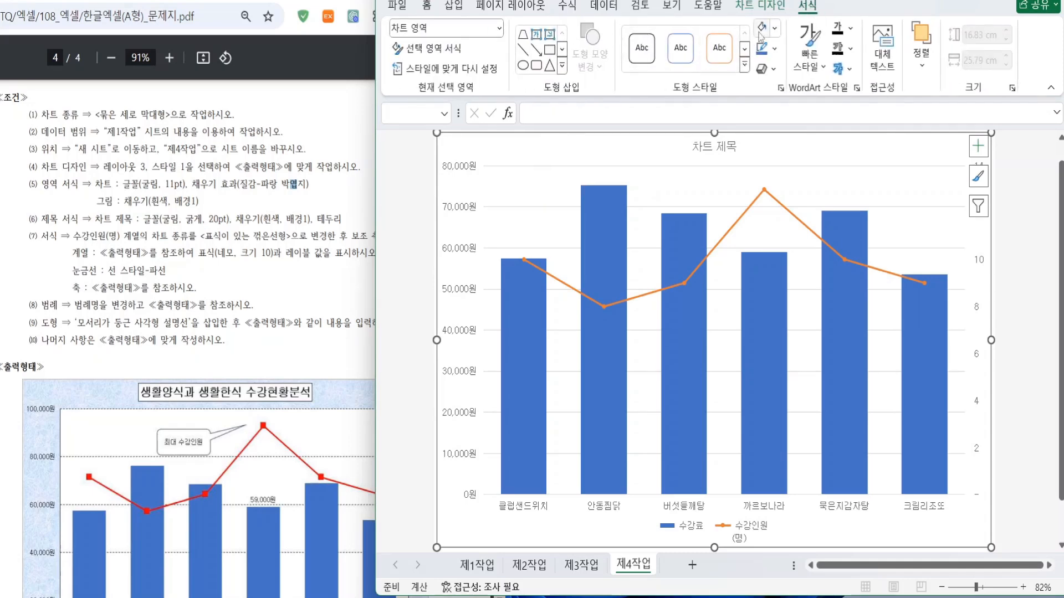
pyautogui.click(775, 29)
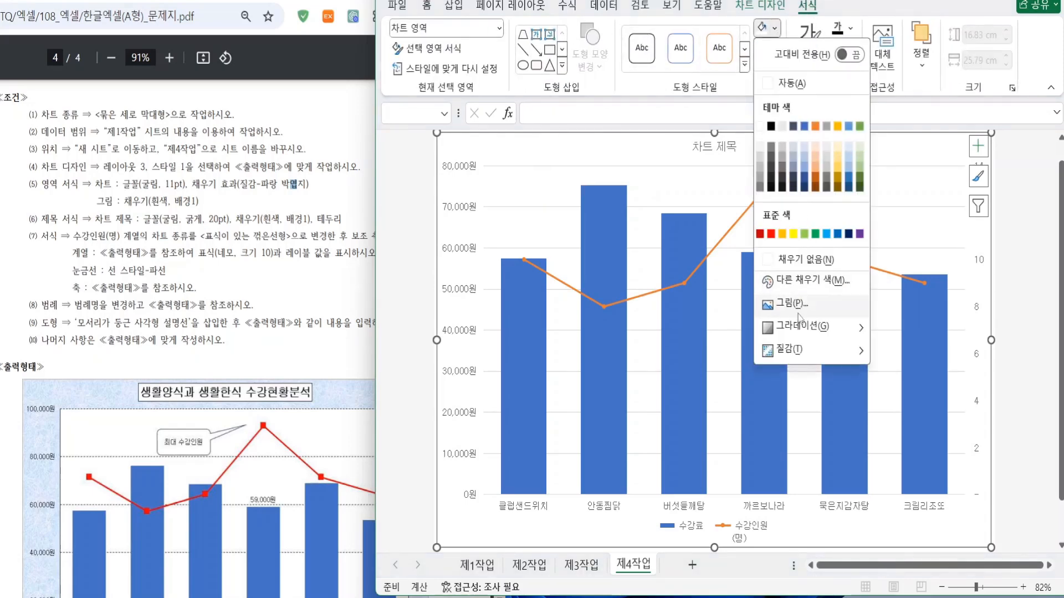
pyautogui.moveTo(798, 349)
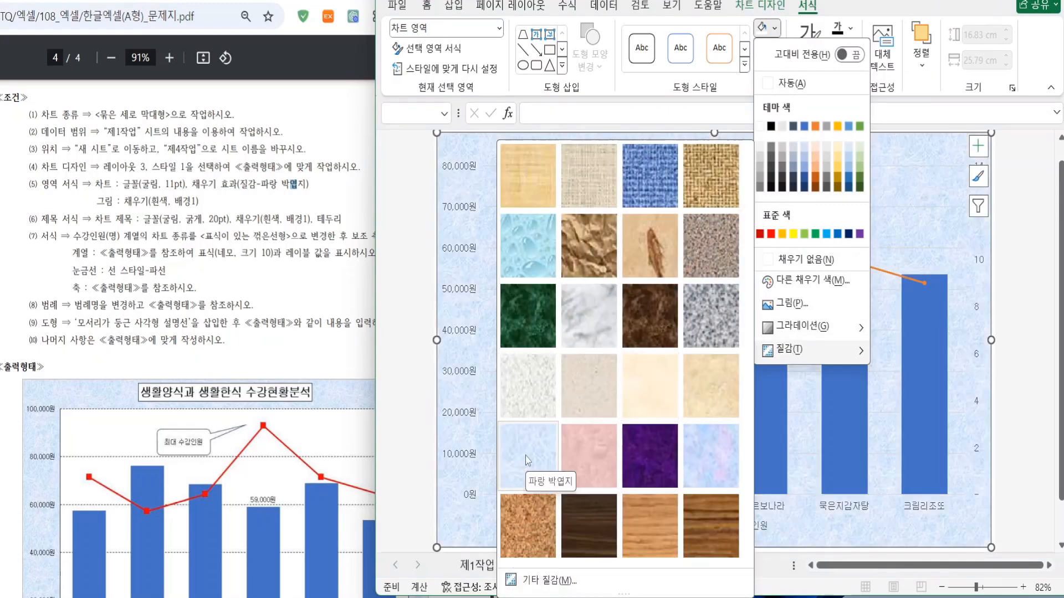
pyautogui.click(525, 457)
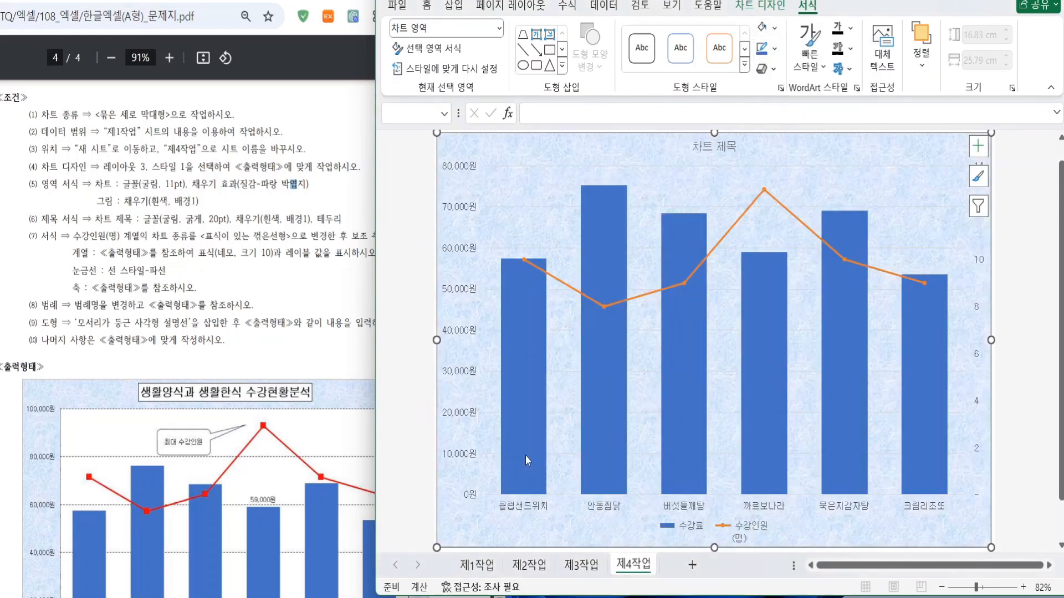
# Fill the chart's plot area with white (흰색, 배경 1)
pyautogui.click(560, 190)
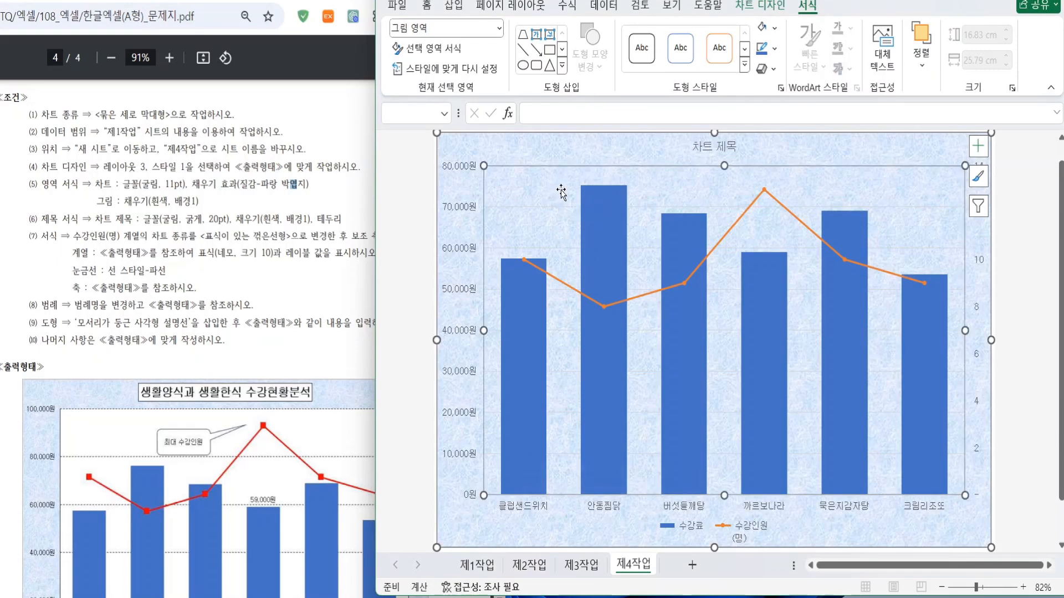
pyautogui.click(774, 28)
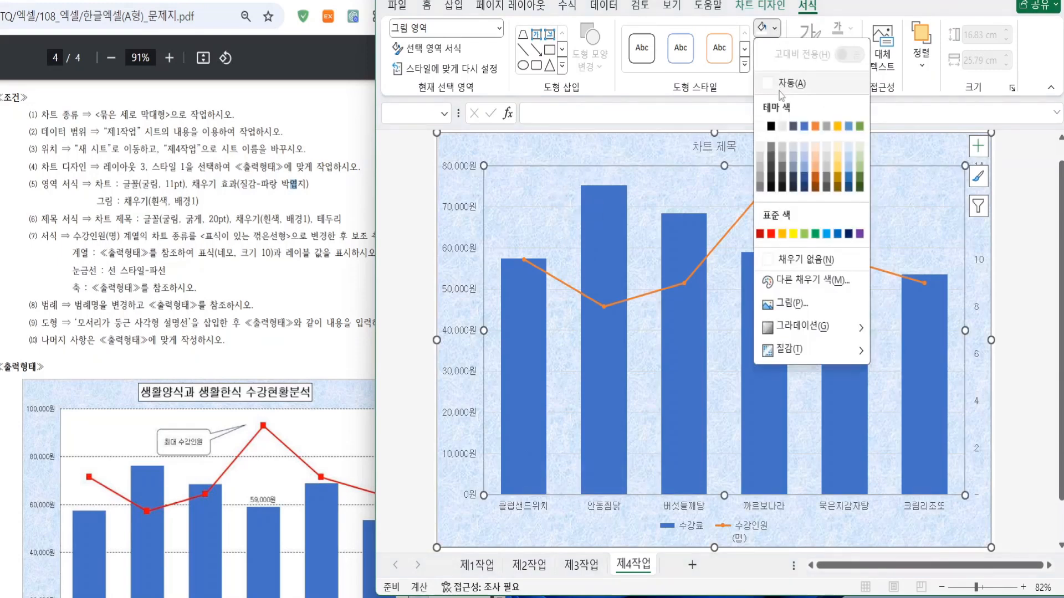
pyautogui.click(761, 126)
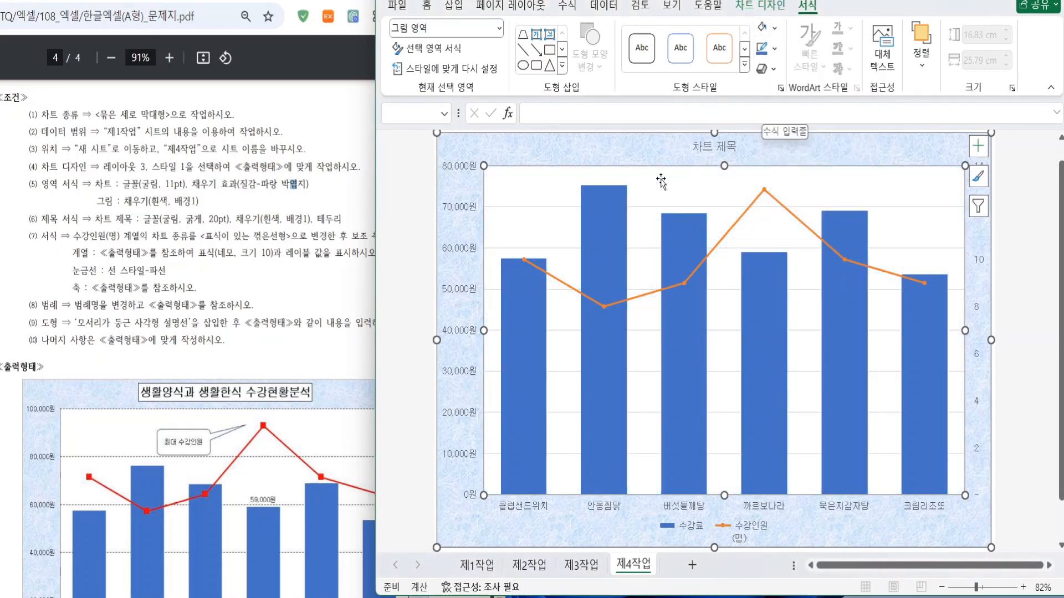
# Format the primary value axis's major gridlines as solid-type lines with the 파선 dash style and black color
pyautogui.click(909, 206)
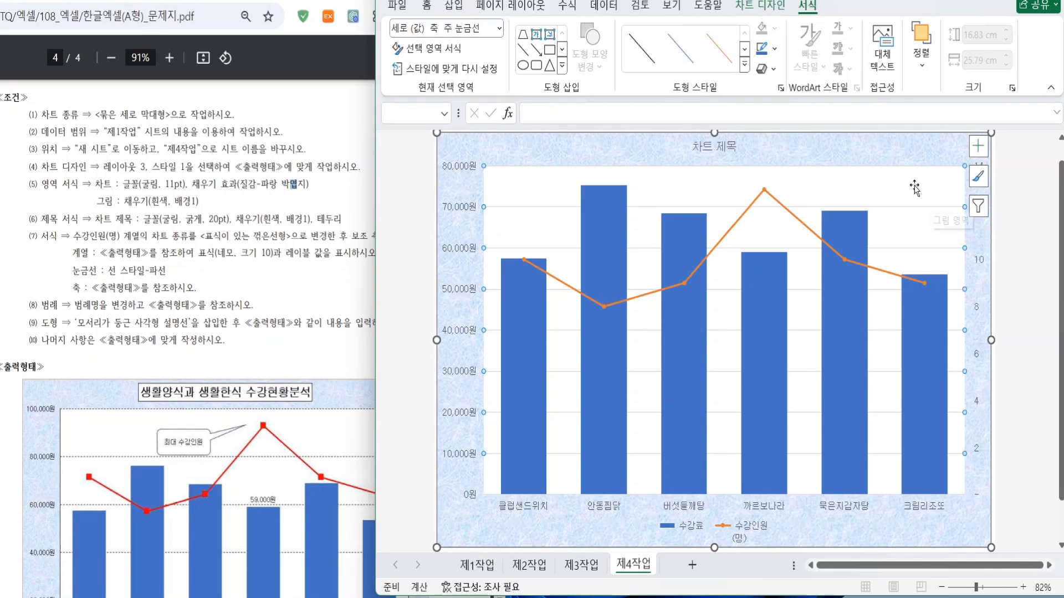
pyautogui.rightClick(922, 210)
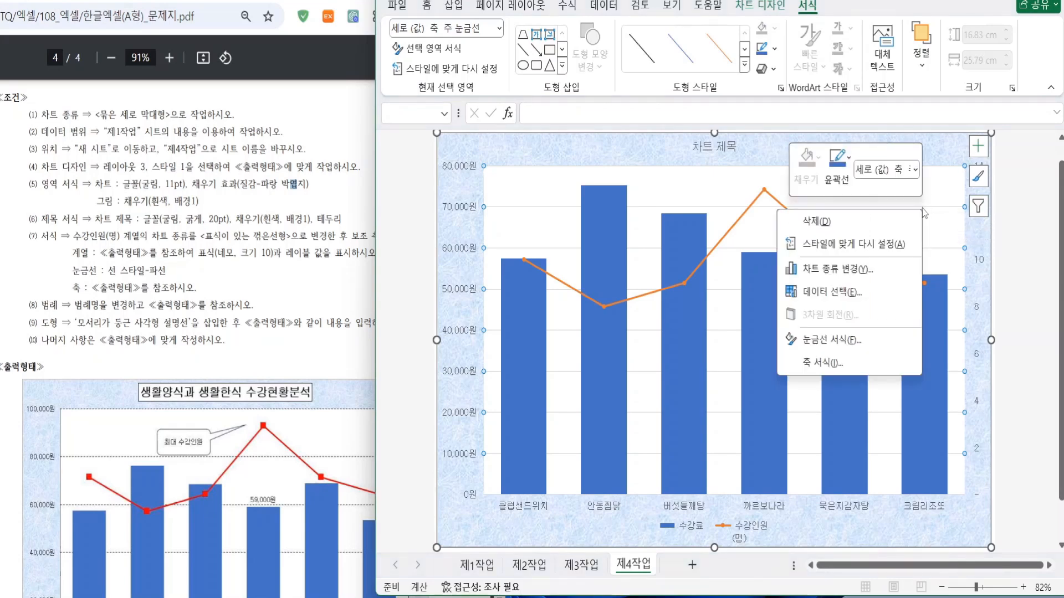
pyautogui.click(826, 339)
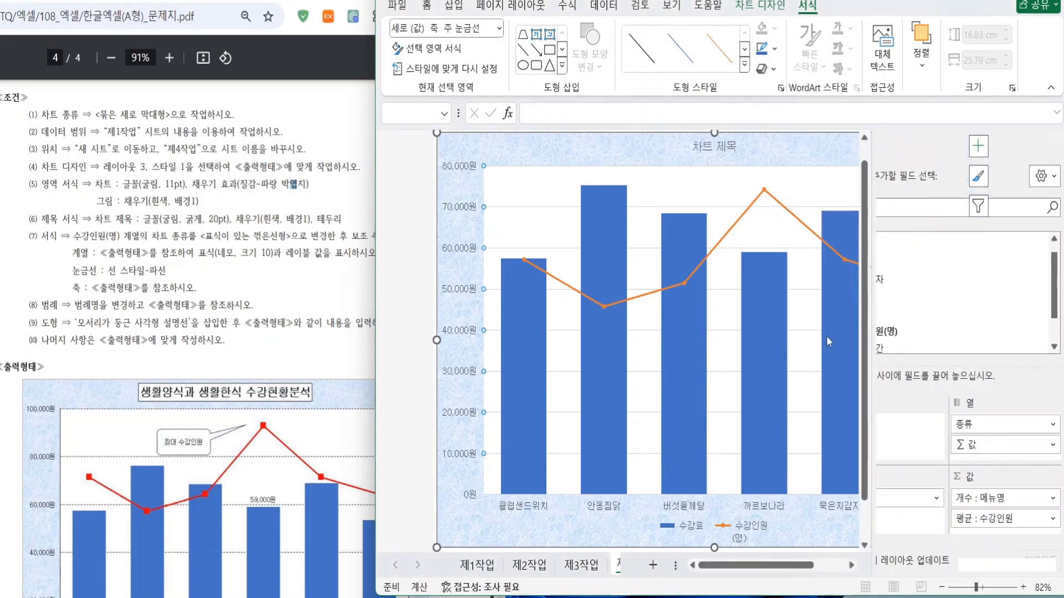
pyautogui.click(920, 295)
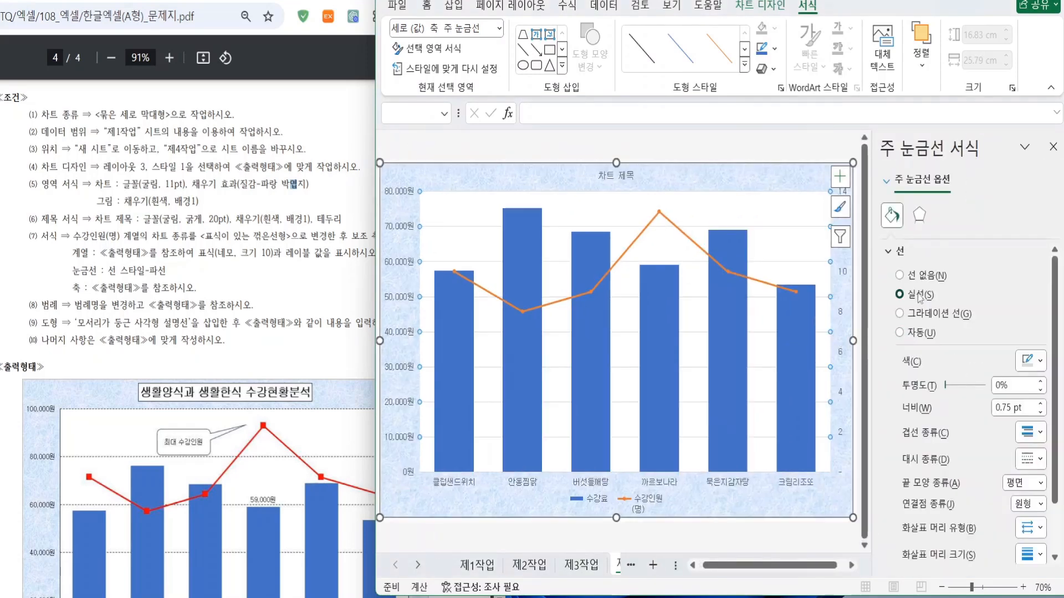
pyautogui.click(1039, 459)
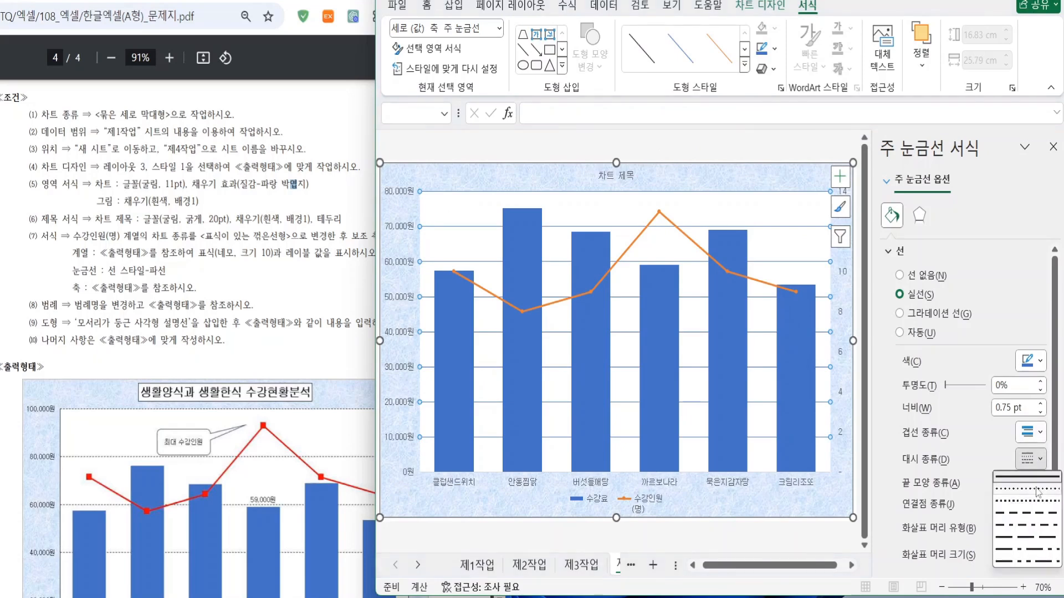
pyautogui.click(1029, 514)
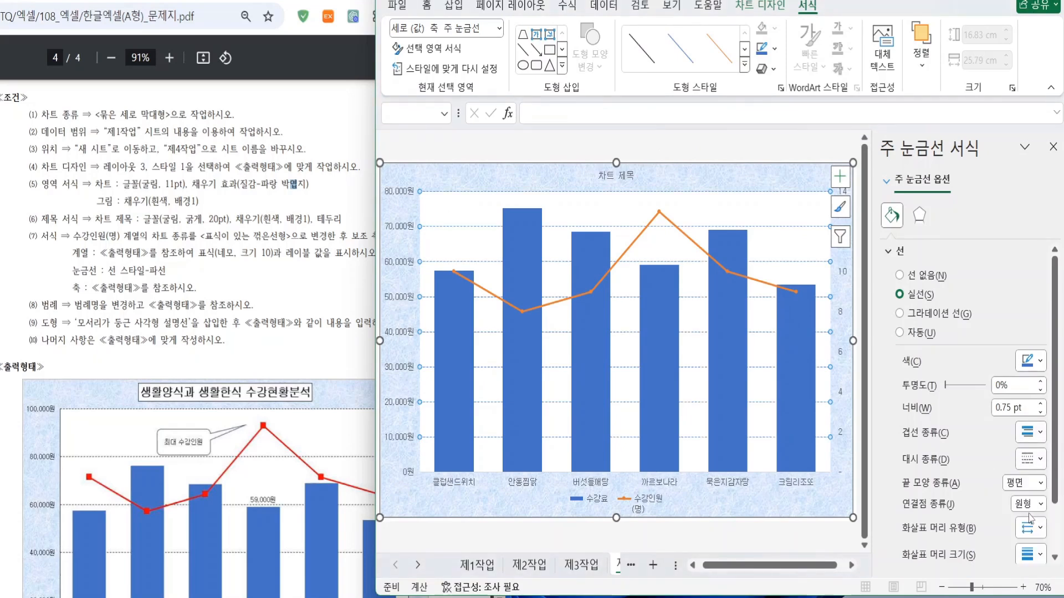
pyautogui.click(1042, 361)
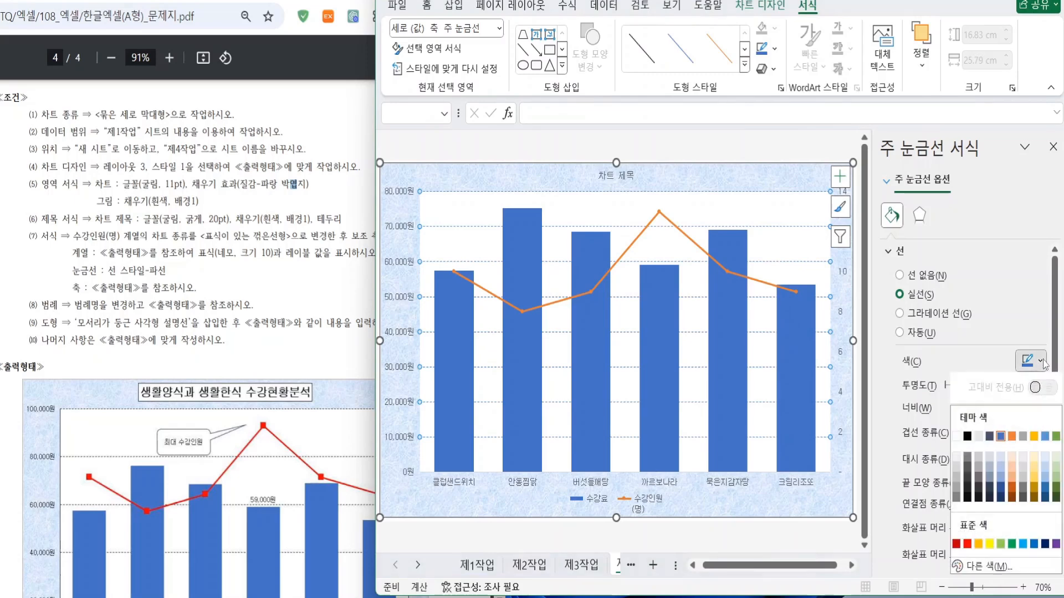
pyautogui.click(967, 435)
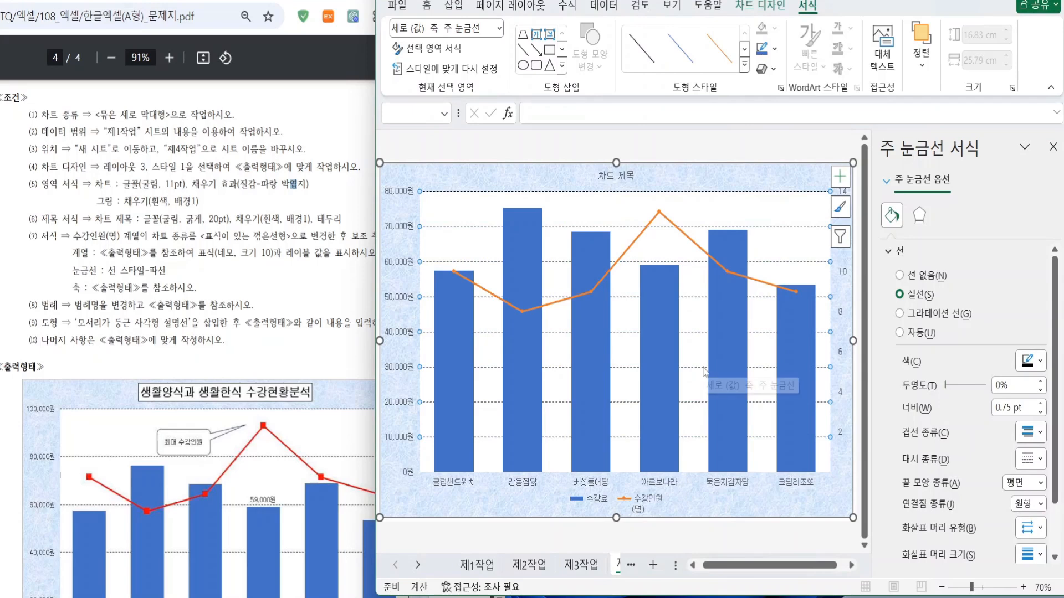
# Check condition (6) in the exam PDF for the chart title's formatting, returning to the chart in Excel
pyautogui.click(64, 184)
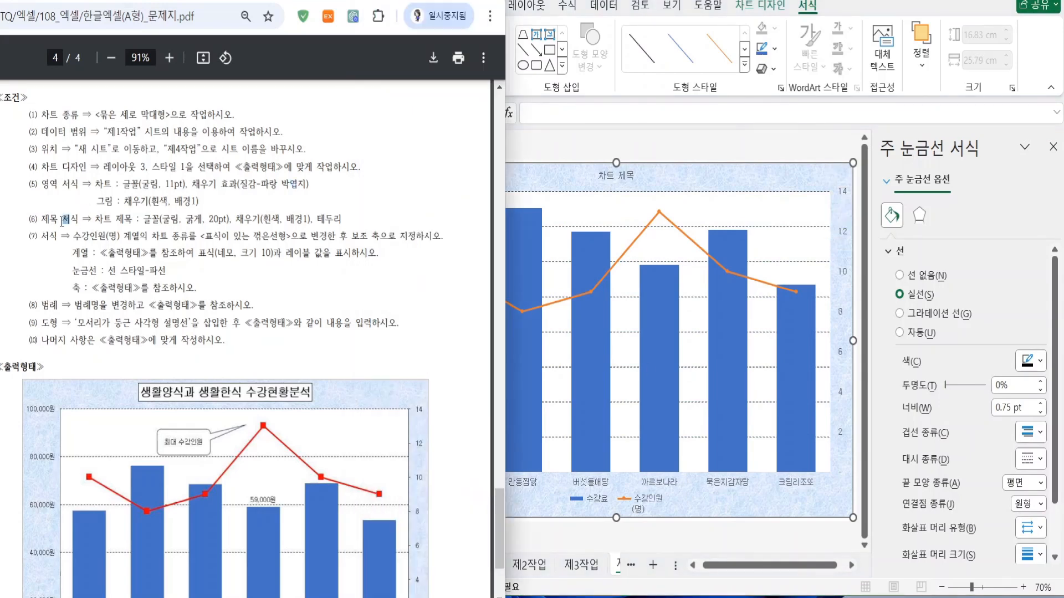
pyautogui.moveTo(42, 220); pyautogui.dragTo(353, 227)
pyautogui.click(284, 265)
pyautogui.click(544, 180)
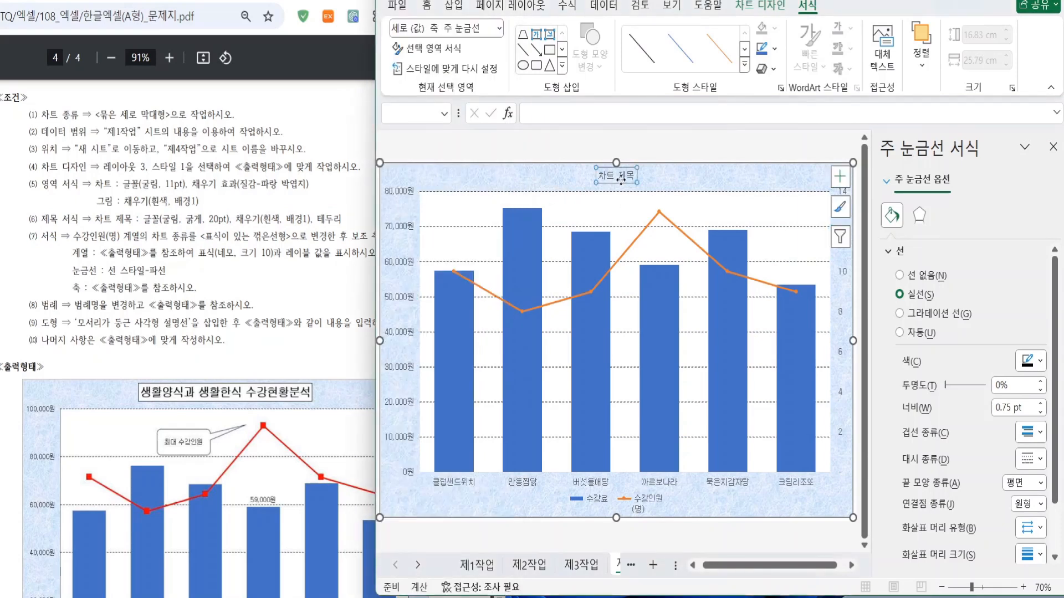
# Replace the chart title text with "생활양식과 생활한식 수강현황분석"
pyautogui.click(623, 178)
pyautogui.tripleClick(622, 176)
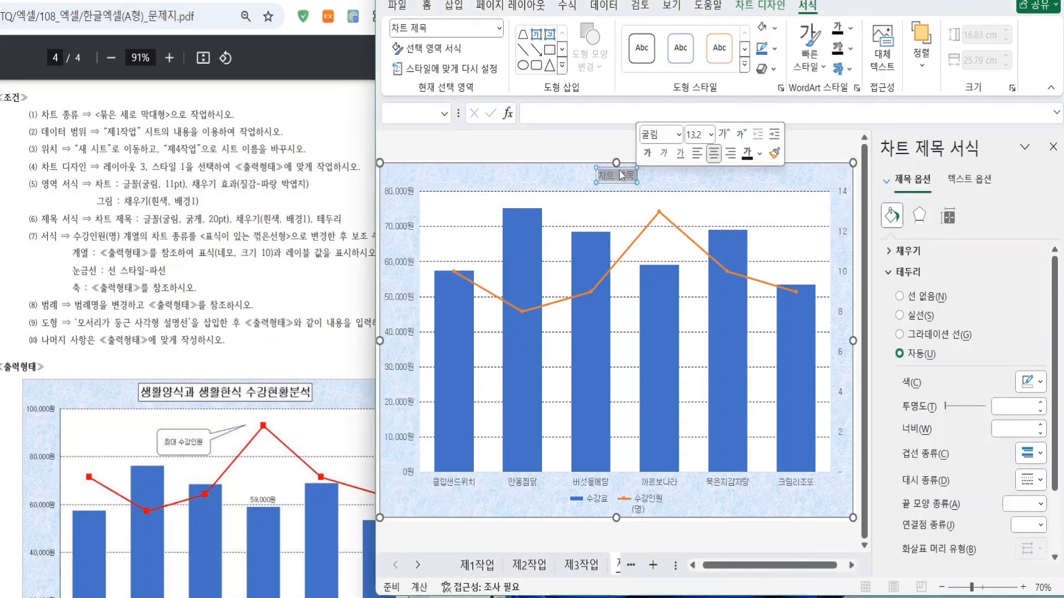
pyautogui.write('생활')
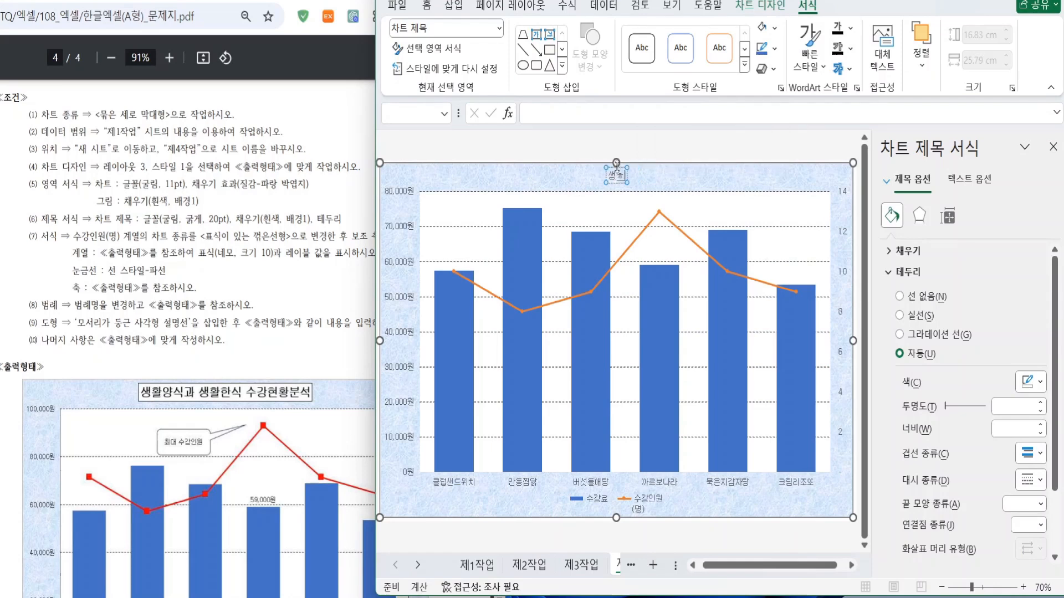
pyautogui.write('양식과 생활한')
pyautogui.write('식 수강현황')
pyautogui.write('분스')
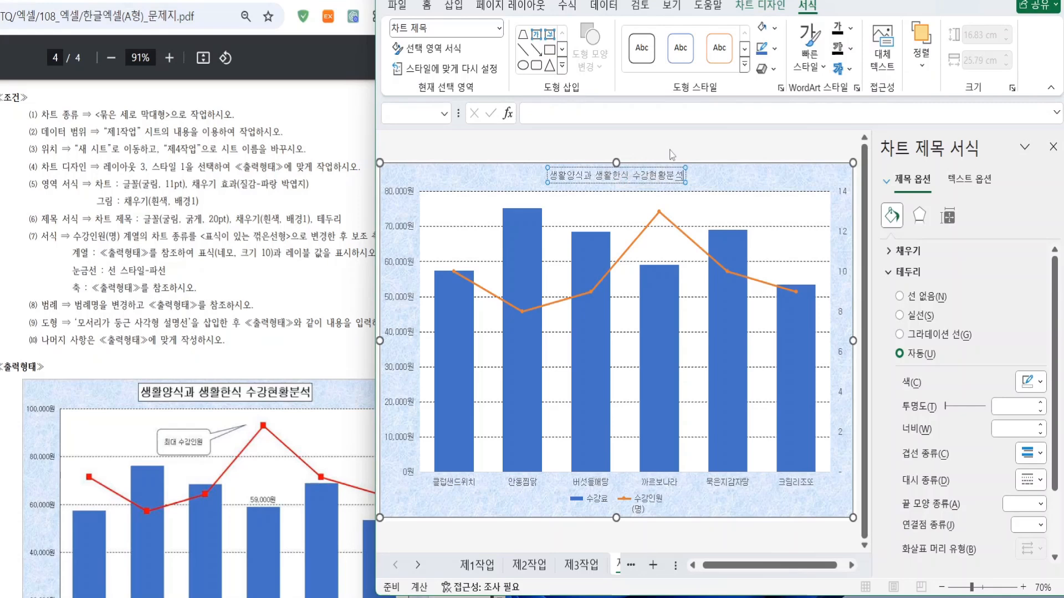
pyautogui.press('Escape')
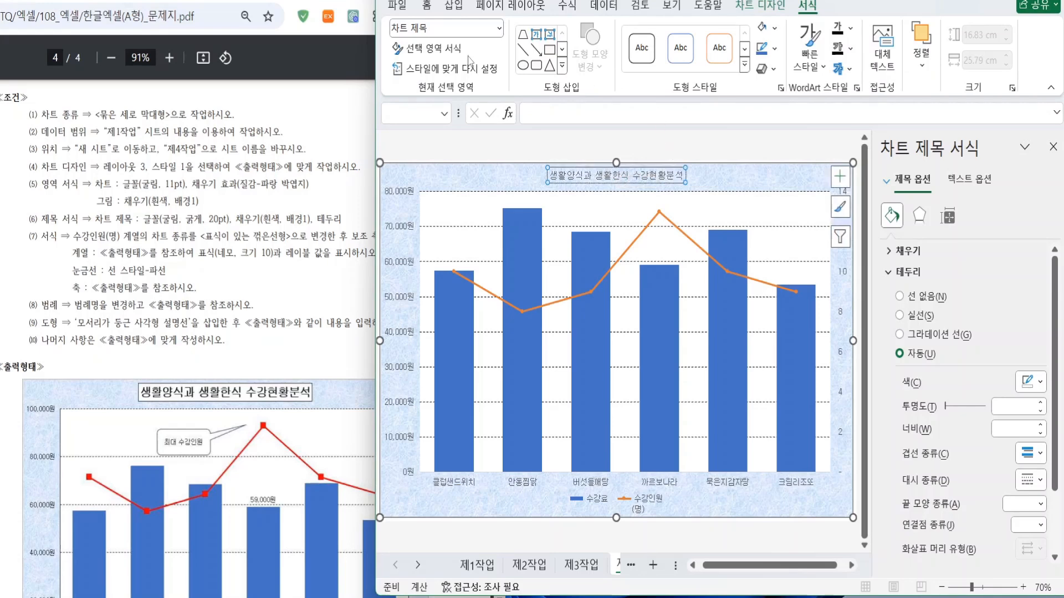
# Format the chart title in bold 굴림 at 20 pt
pyautogui.click(426, 5)
pyautogui.click(522, 27)
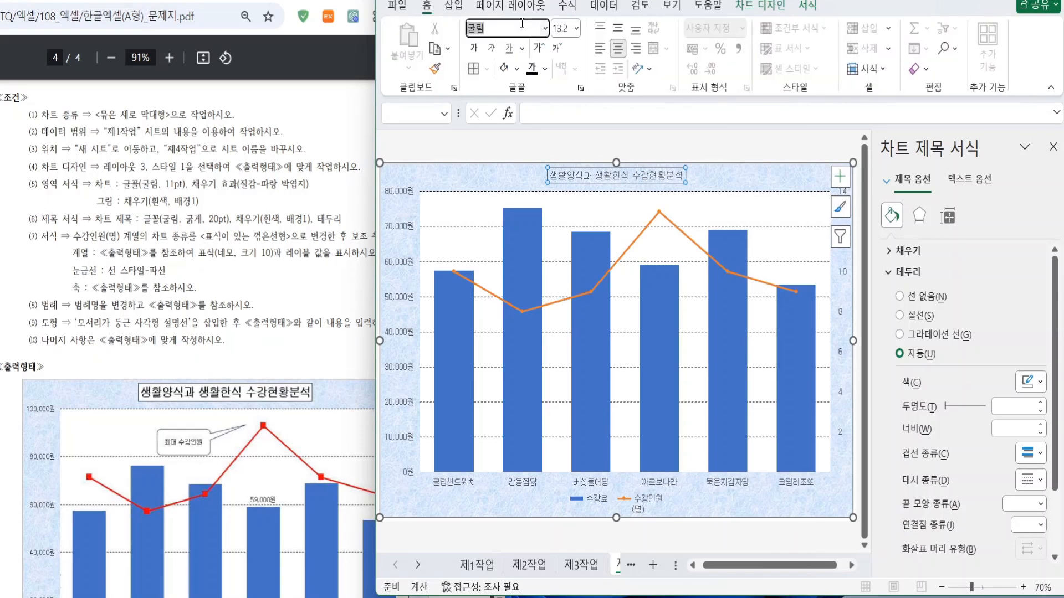
pyautogui.write('굴림')
pyautogui.press('Return')
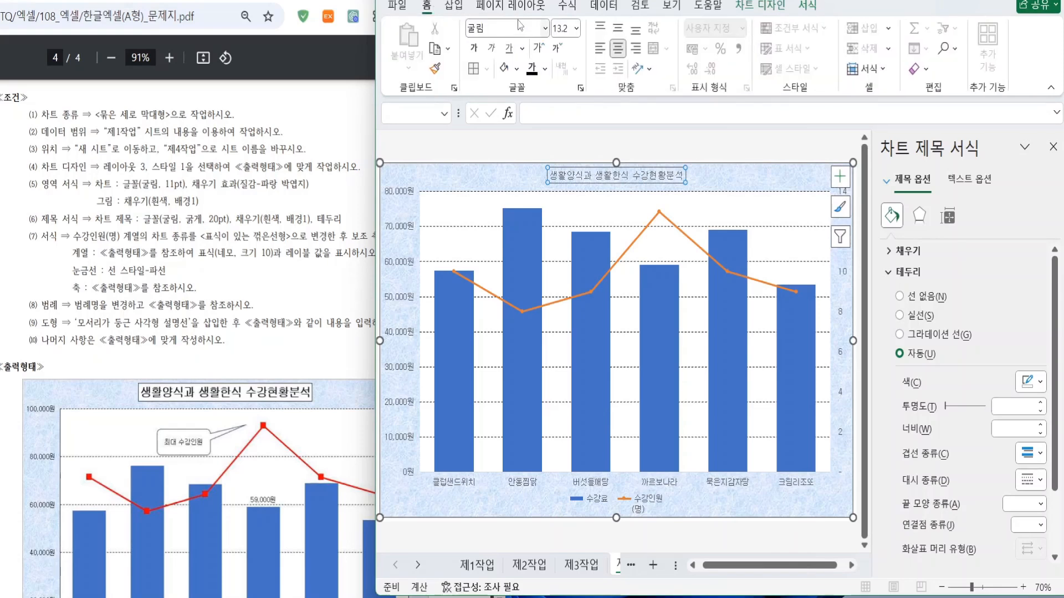
pyautogui.click(567, 28)
pyautogui.write('20')
pyautogui.press('Return')
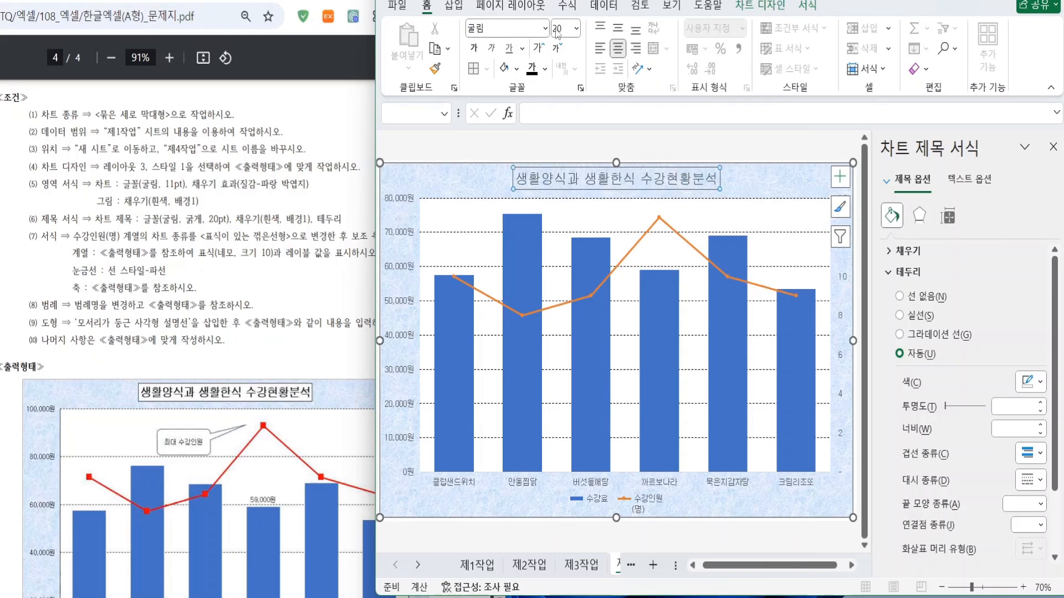
pyautogui.click(474, 48)
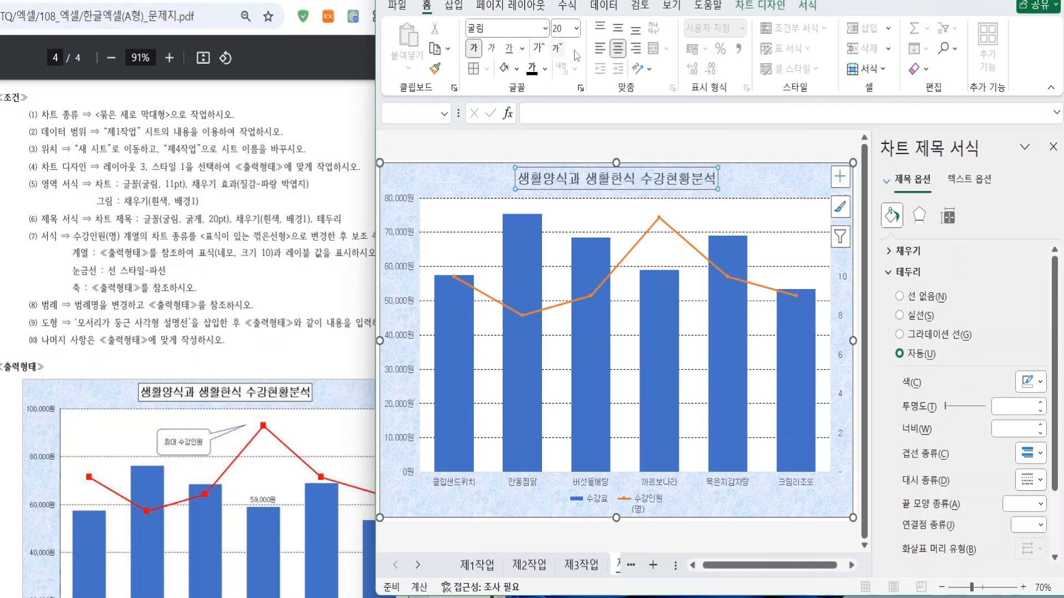
# Fill the chart title with white (흰색, 배경 1) and set its font color to 자동
pyautogui.click(516, 75)
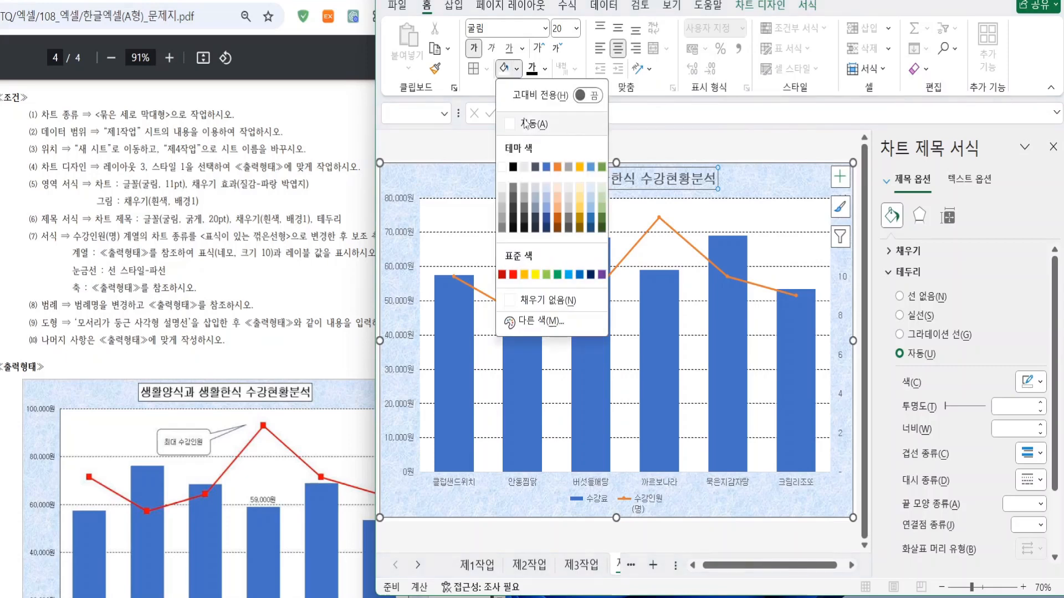
pyautogui.click(502, 167)
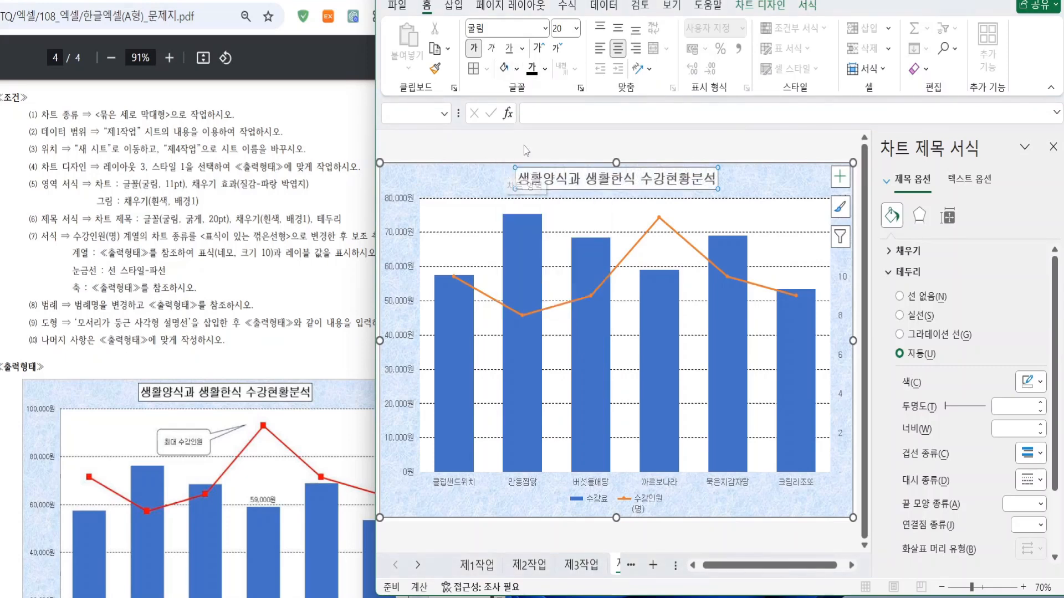
pyautogui.click(547, 70)
pyautogui.click(542, 124)
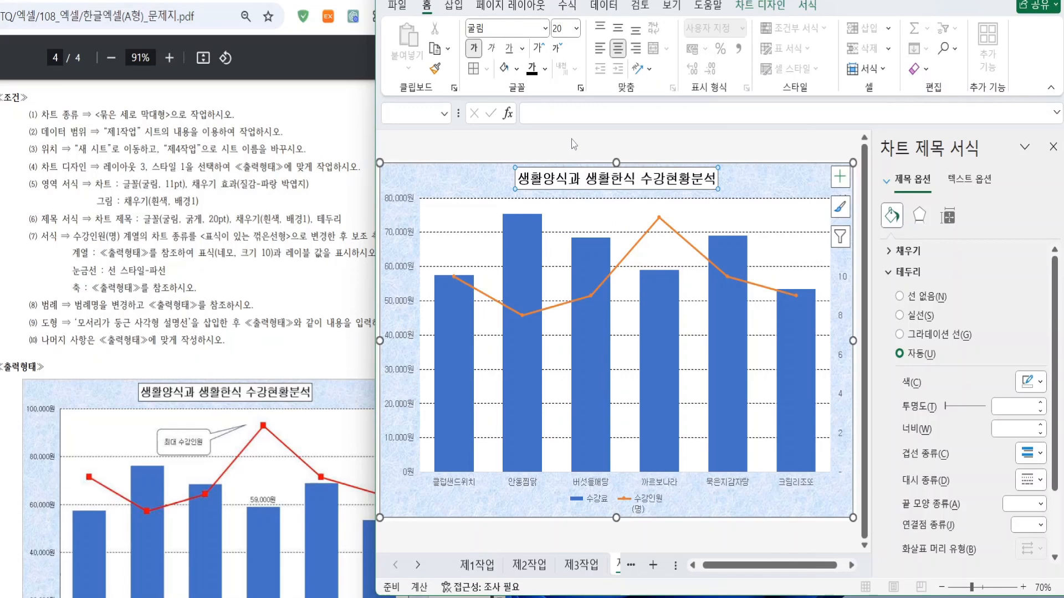
# Add a data label to only the 까르보나라 column of the 수강료 series
pyautogui.click(656, 224)
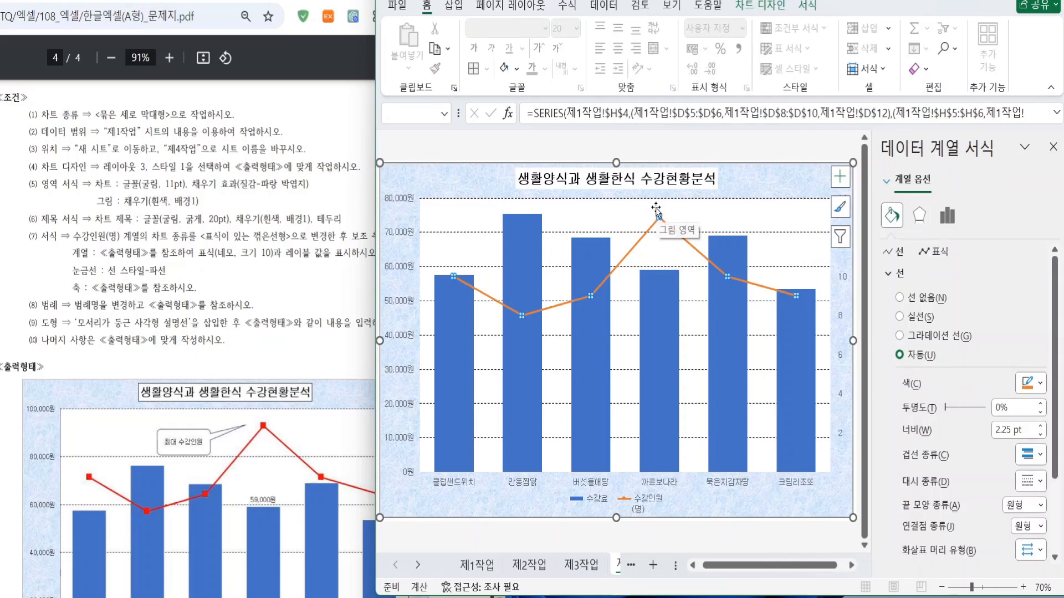
pyautogui.click(656, 351)
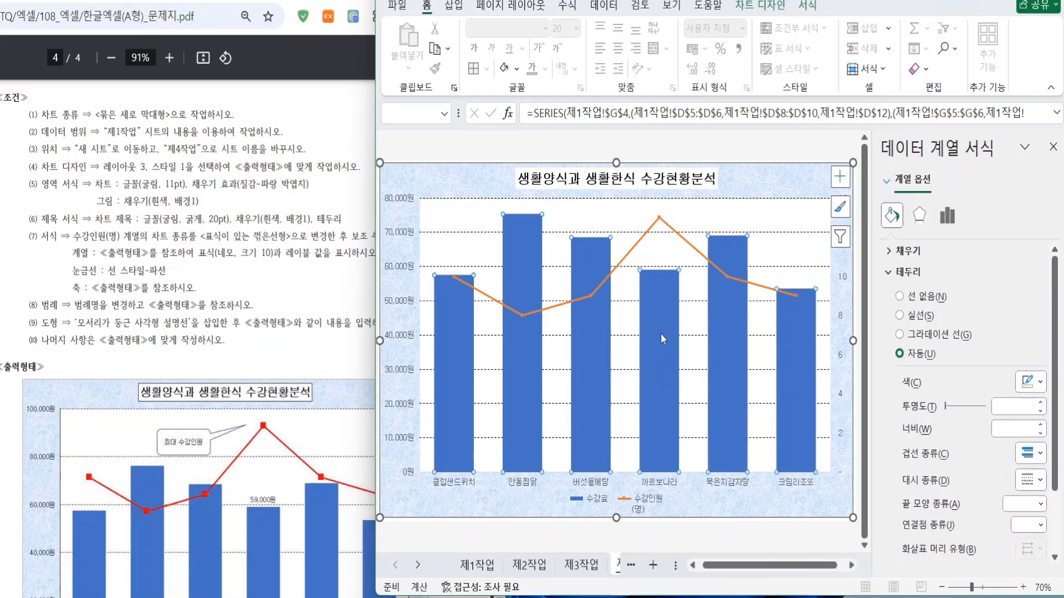
pyautogui.rightClick(667, 323)
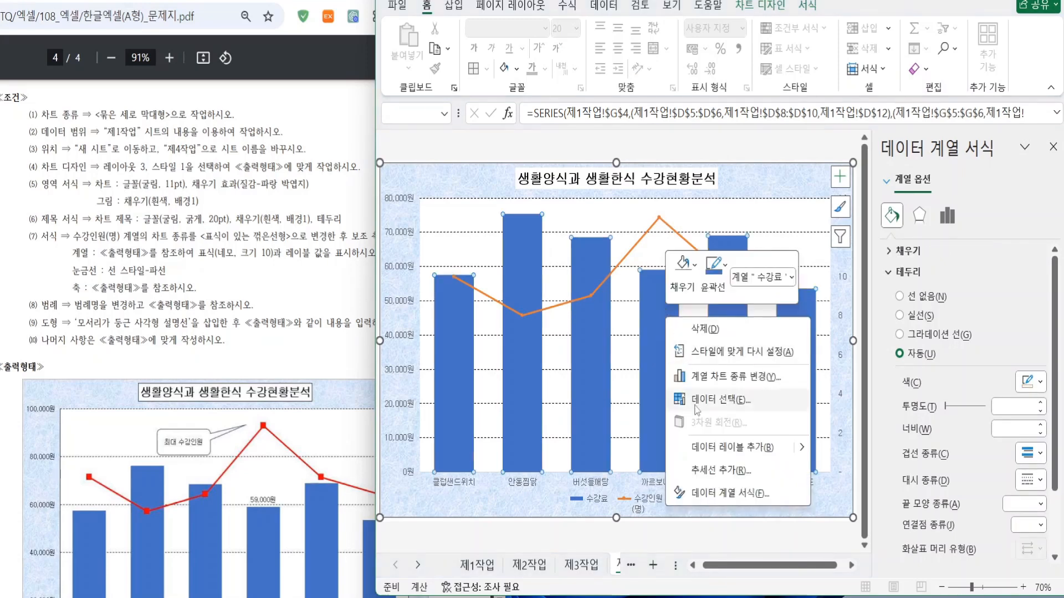
pyautogui.press('Escape')
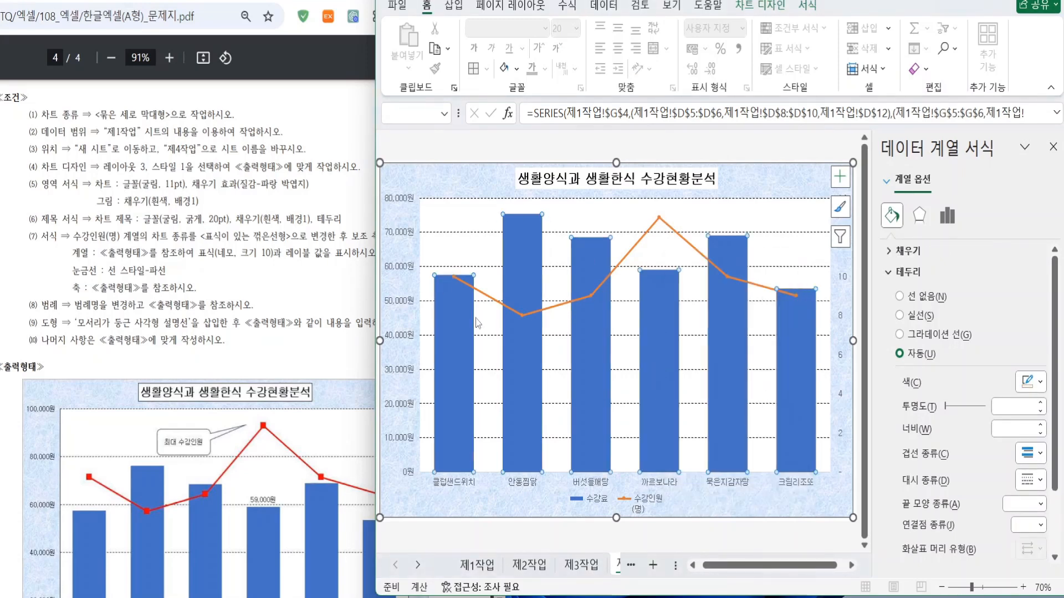
pyautogui.click(661, 311)
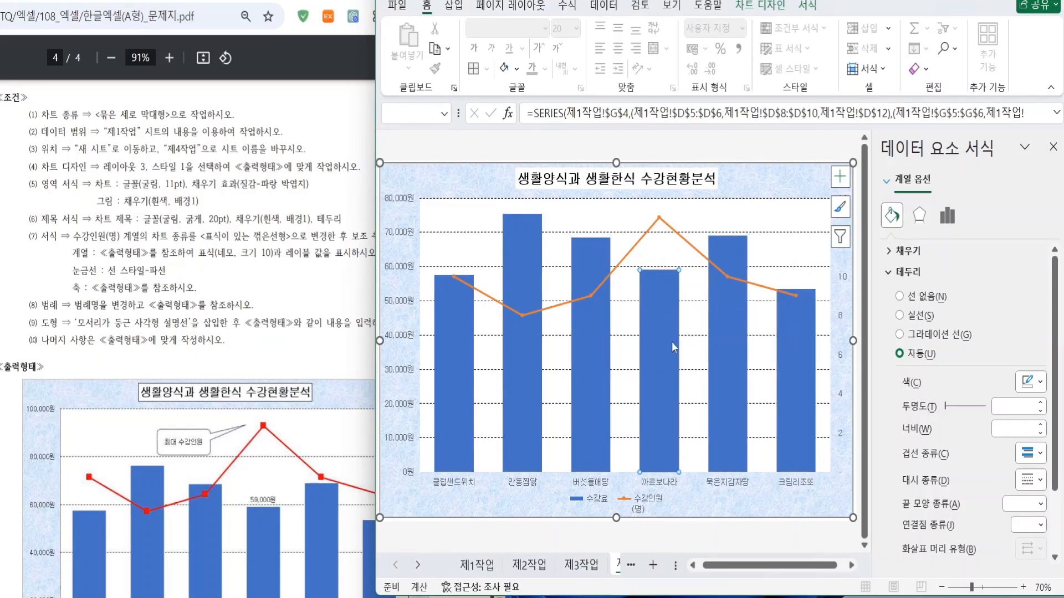
pyautogui.rightClick(664, 331)
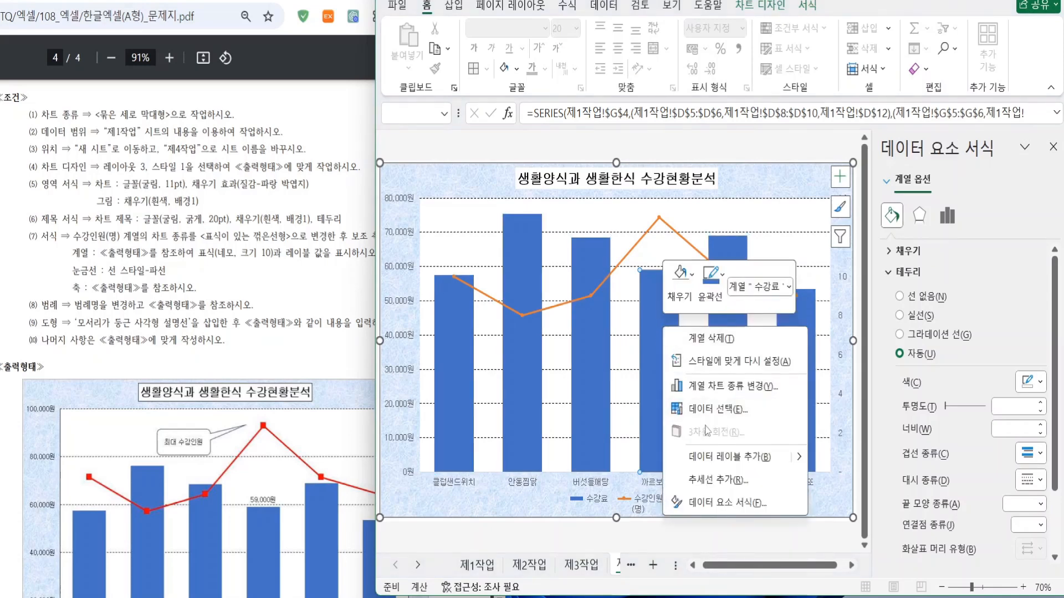
pyautogui.click(720, 458)
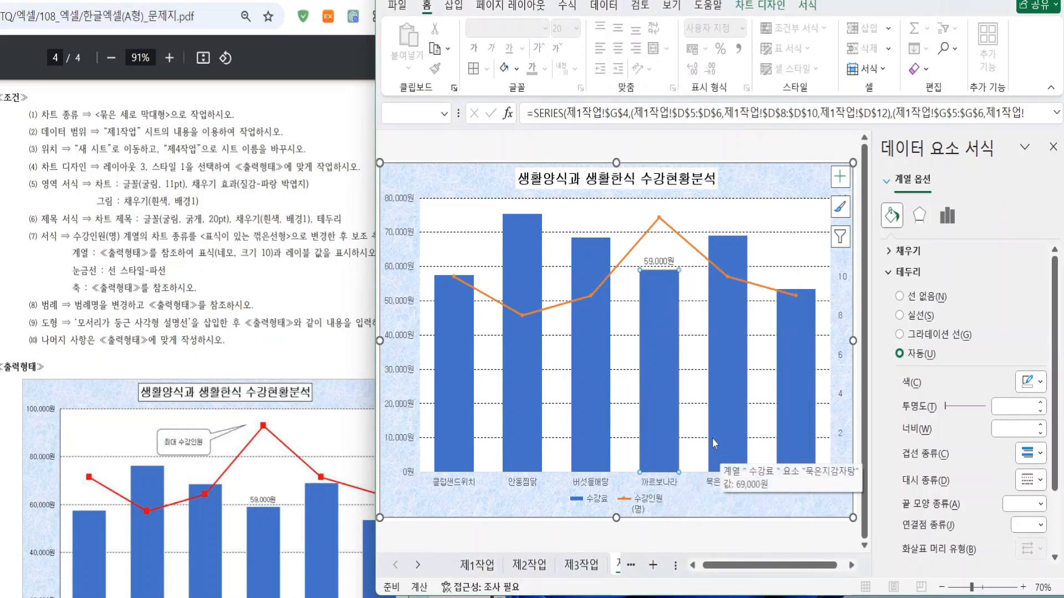
# Following condition (7) in the exam PDF, give the 수강인원(명) line series built-in square markers of size 10
pyautogui.click(221, 252)
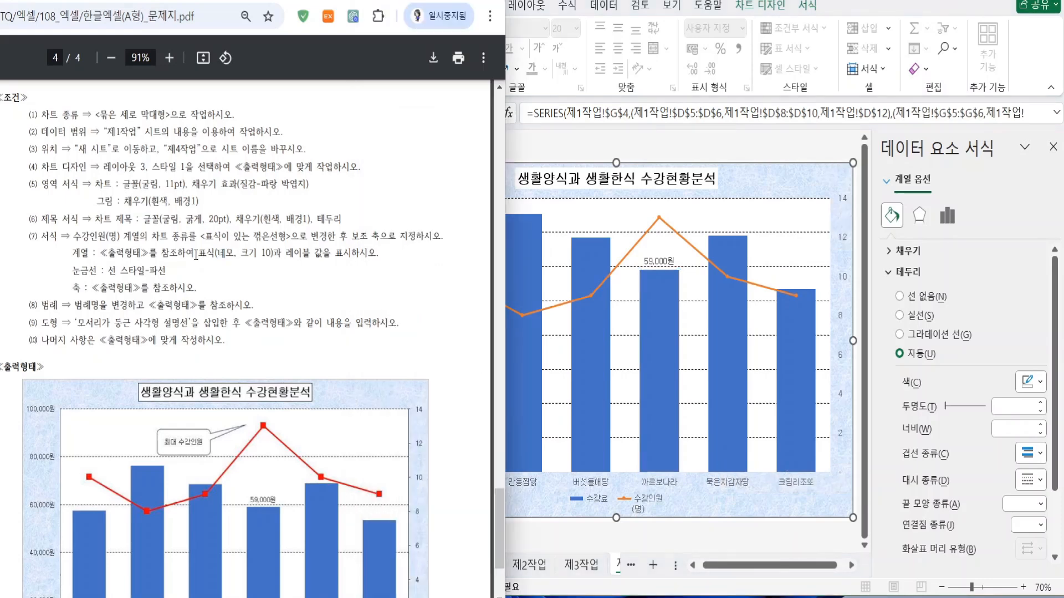
pyautogui.moveTo(96, 250); pyautogui.dragTo(302, 255)
pyautogui.click(250, 280)
pyautogui.click(661, 221)
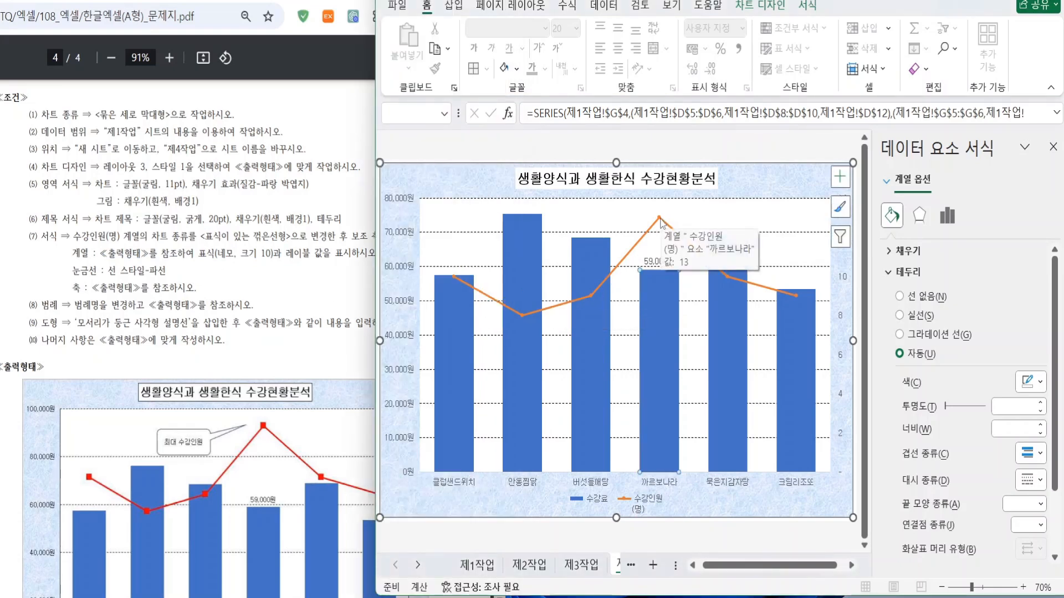
pyautogui.click(660, 221)
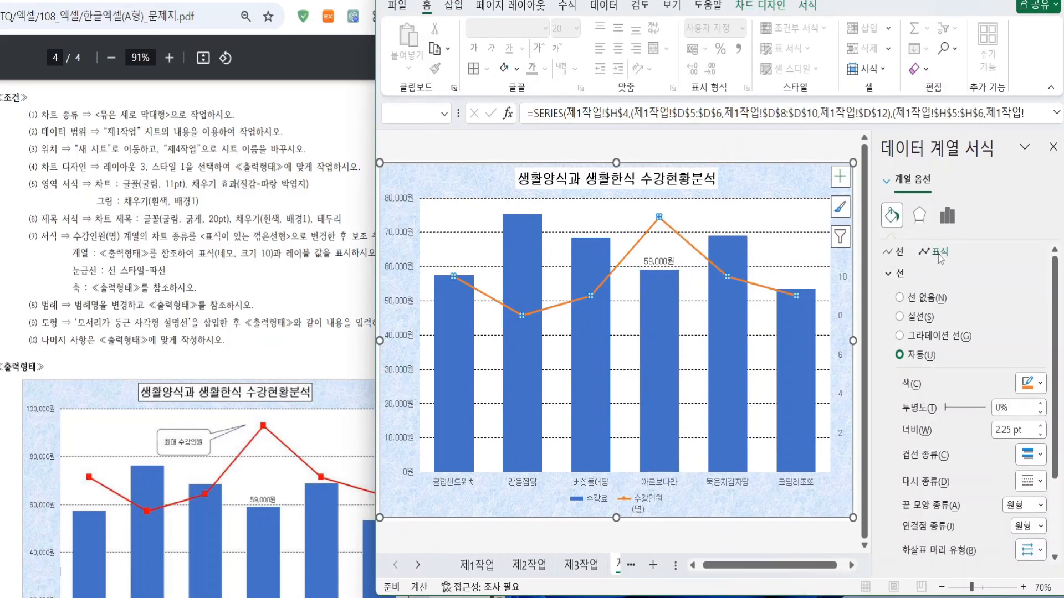
pyautogui.click(938, 253)
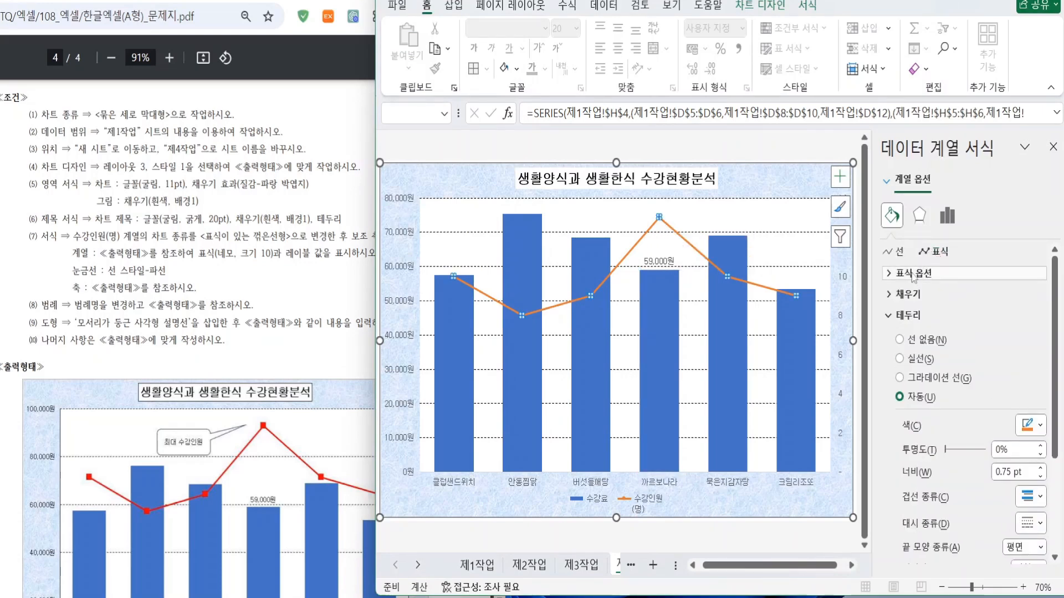
pyautogui.click(914, 275)
pyautogui.click(915, 338)
pyautogui.click(953, 356)
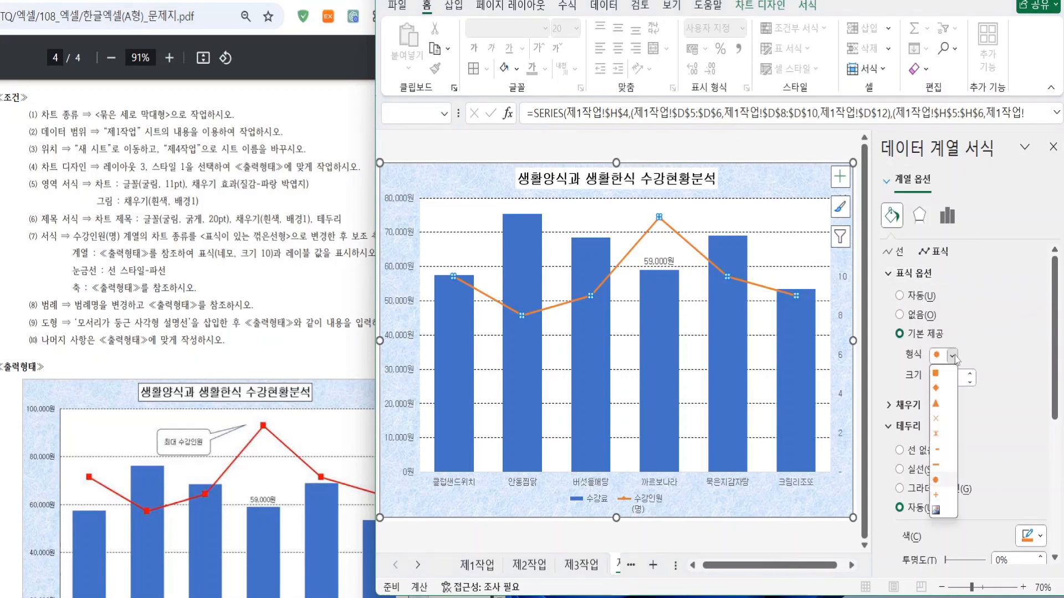
pyautogui.click(939, 378)
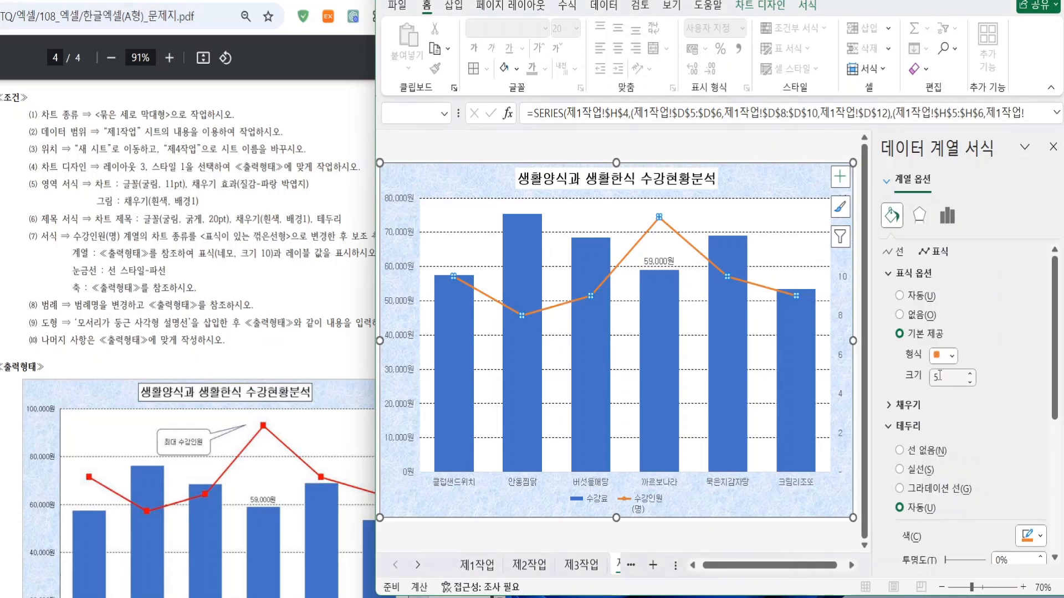
pyautogui.click(970, 374)
pyautogui.click(970, 375)
pyautogui.click(971, 374)
# Change the line series' name in the chart's source data to the literal text "수강인원(명)" for the legend
pyautogui.click(637, 500)
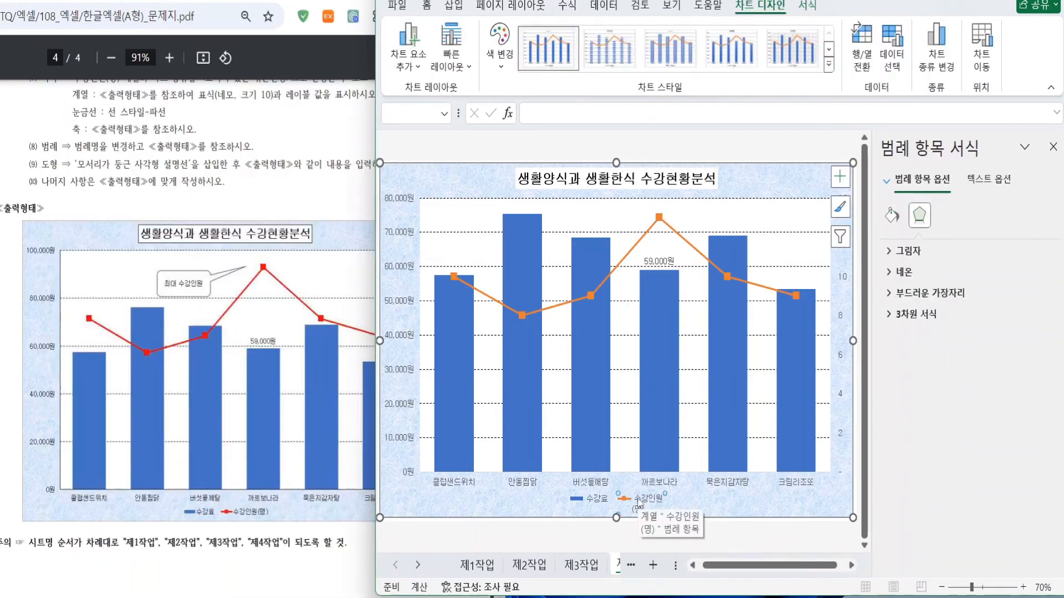
pyautogui.rightClick(637, 501)
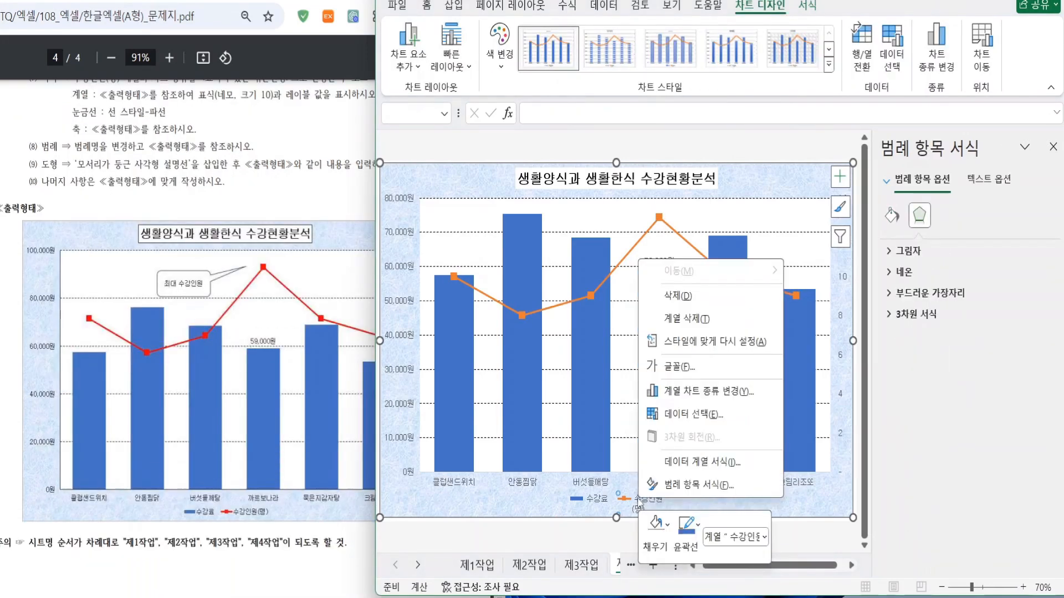
pyautogui.click(687, 414)
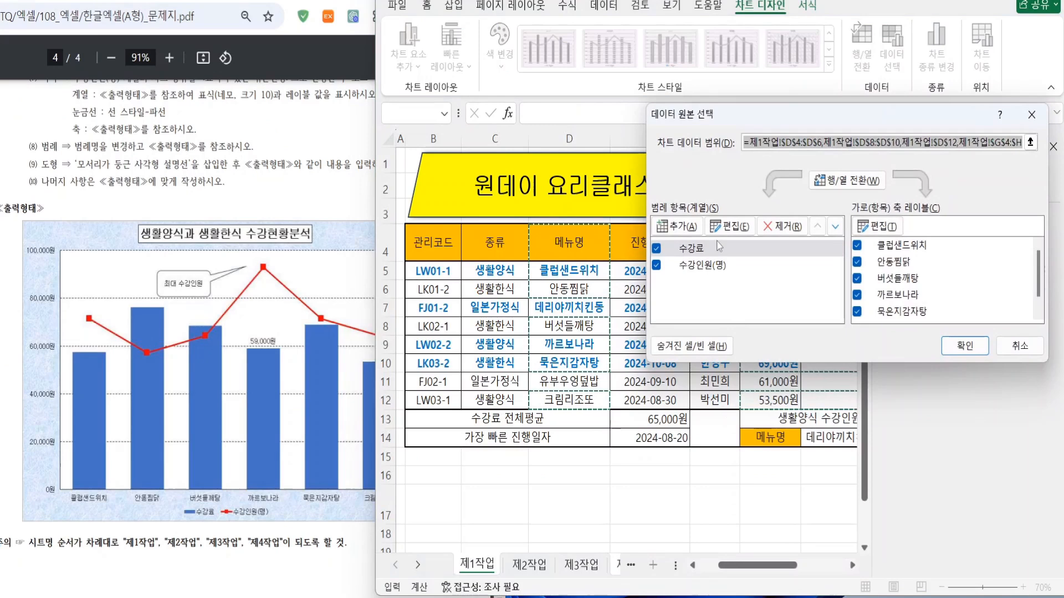
pyautogui.click(702, 266)
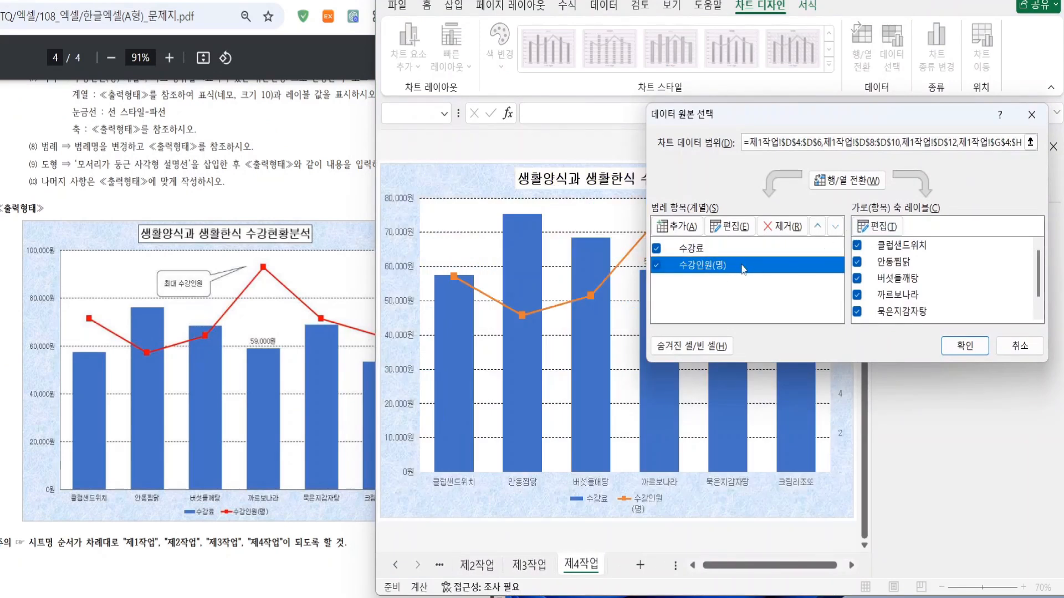
pyautogui.click(745, 222)
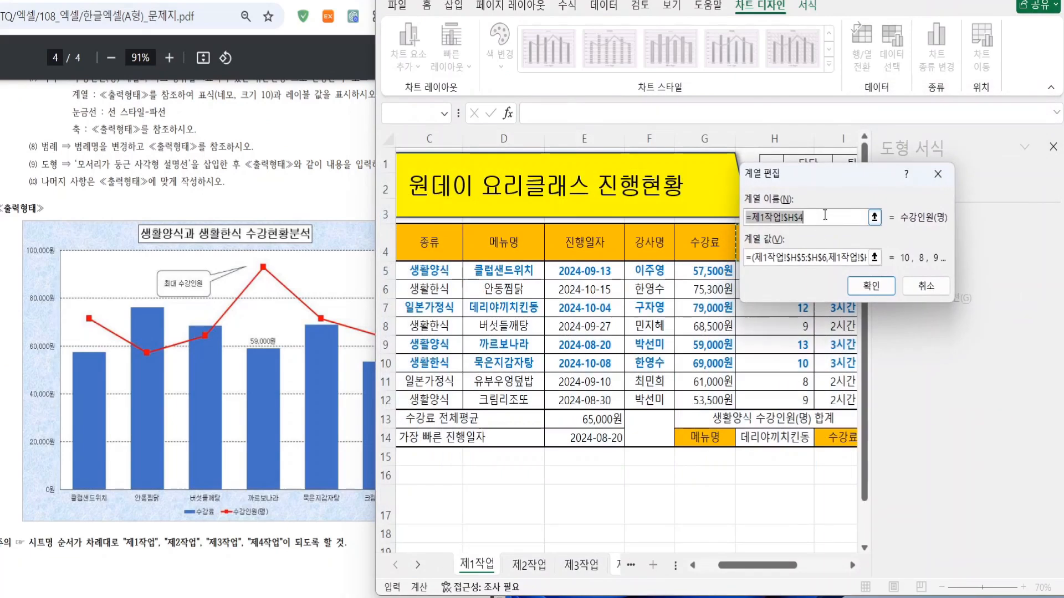
pyautogui.write('수강인ㅇ')
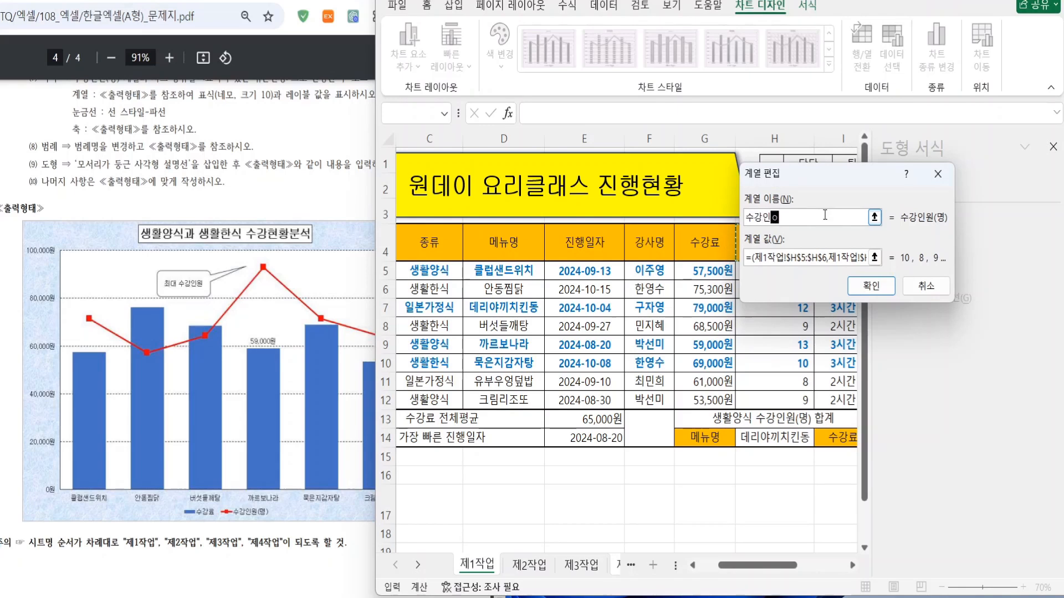
pyautogui.write('(명)')
pyautogui.click(891, 293)
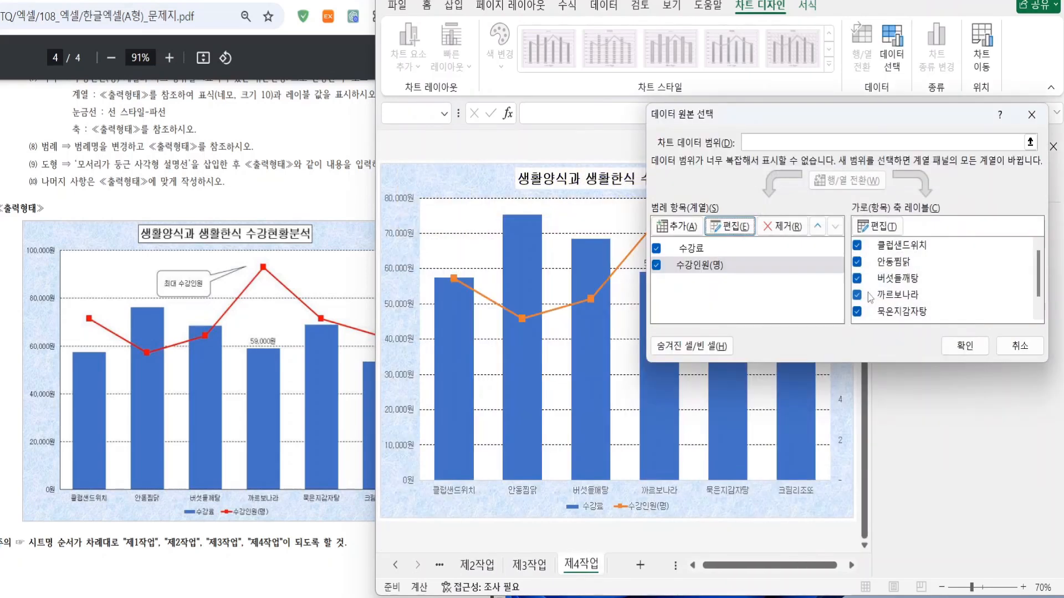
pyautogui.click(965, 347)
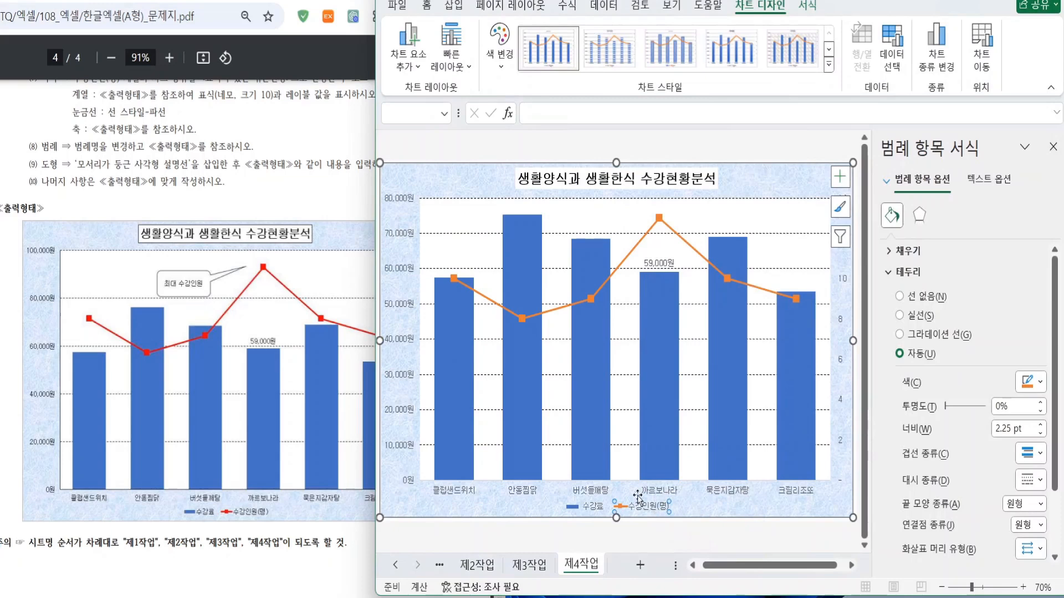
# Set the primary vertical axis (수강료) maximum to 100000 and its major unit to 20000
pyautogui.click(404, 241)
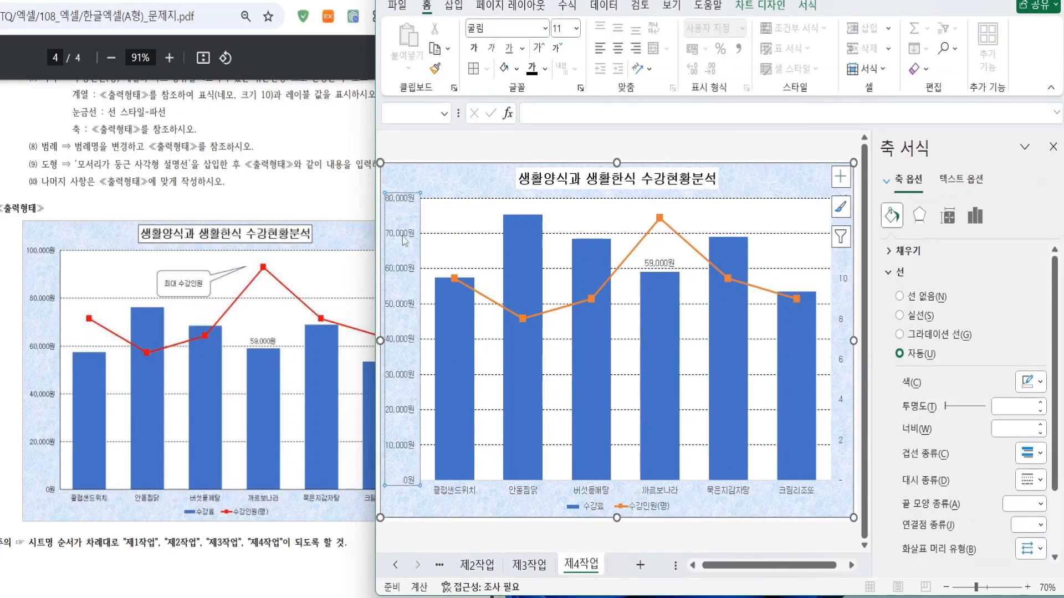
pyautogui.click(980, 217)
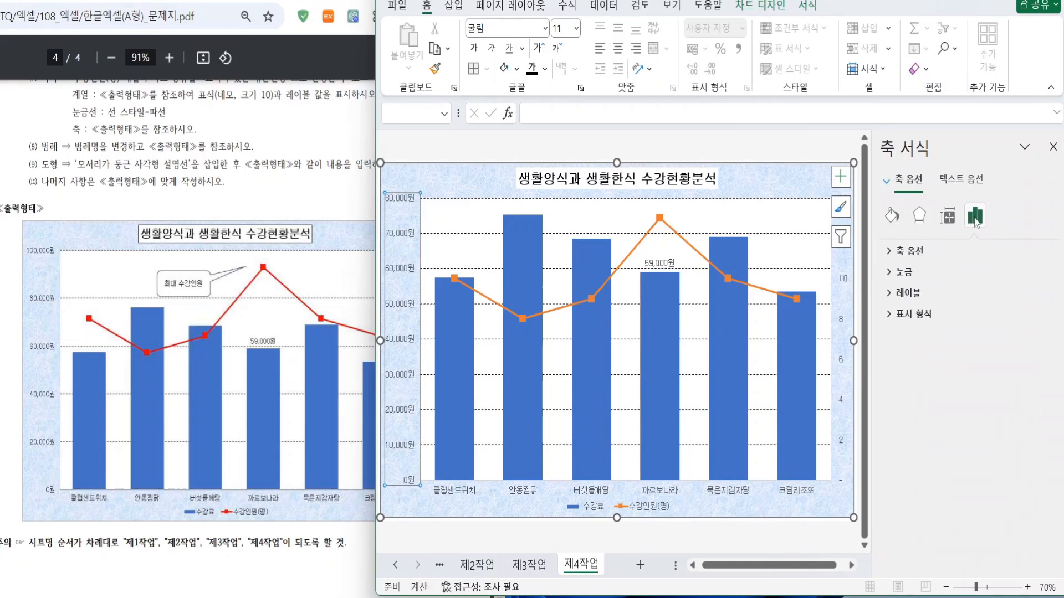
pyautogui.click(911, 252)
pyautogui.moveTo(1001, 311); pyautogui.dragTo(948, 311)
pyautogui.write('100000')
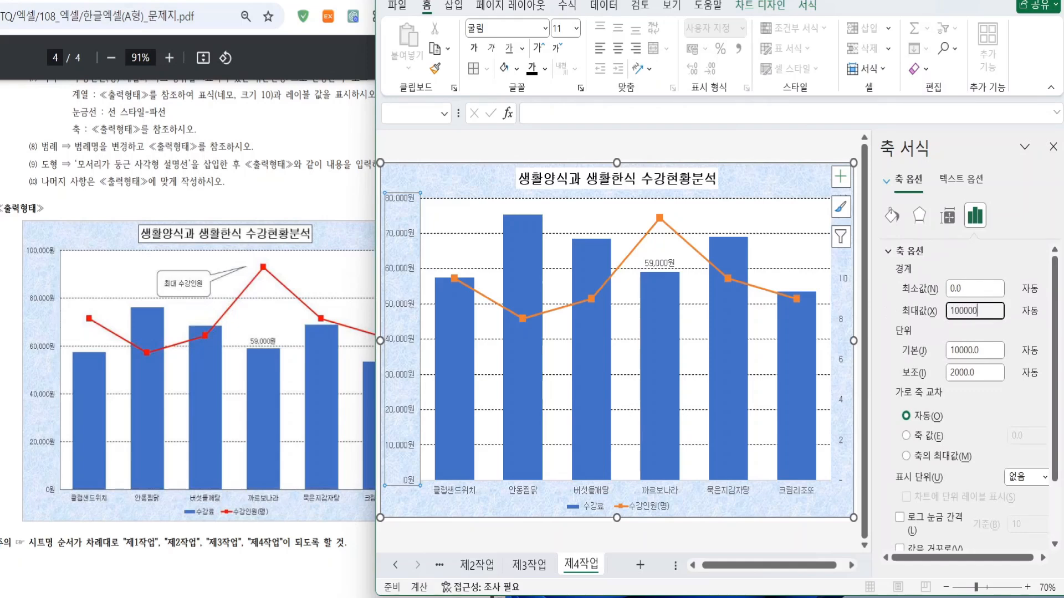
pyautogui.press('Return')
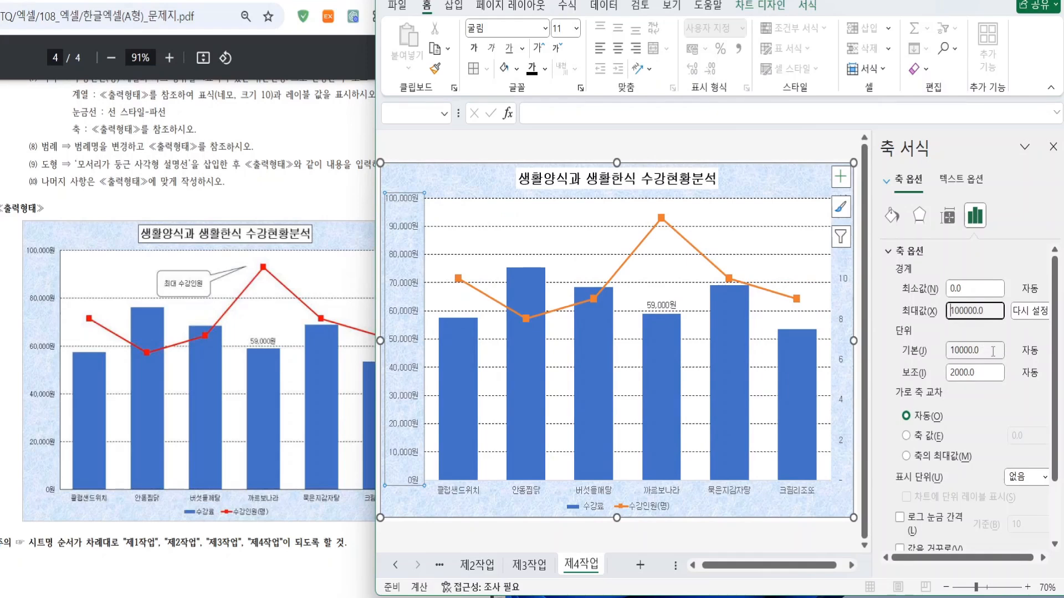
pyautogui.press('Tab')
pyautogui.write('2')
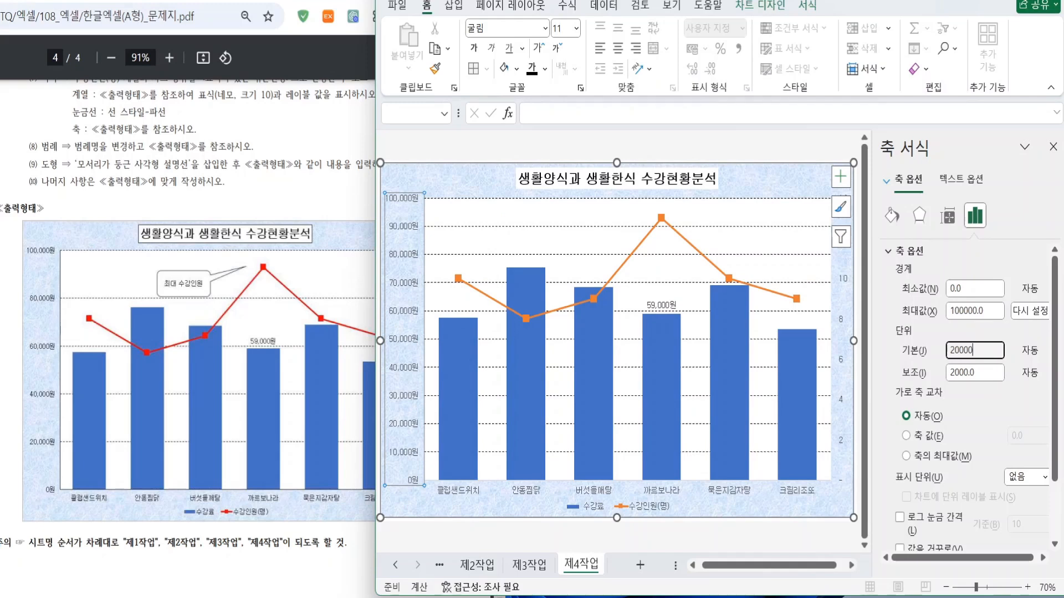
pyautogui.write('0000')
pyautogui.press('Return')
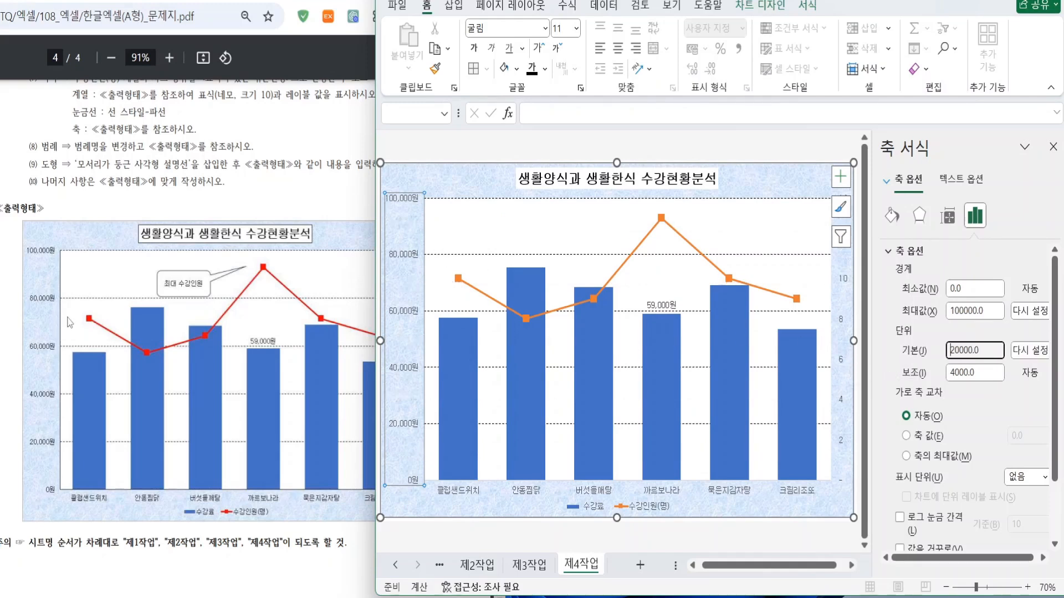
# Give the primary vertical, horizontal category and secondary vertical axes solid black lines
pyautogui.click(886, 252)
pyautogui.click(892, 215)
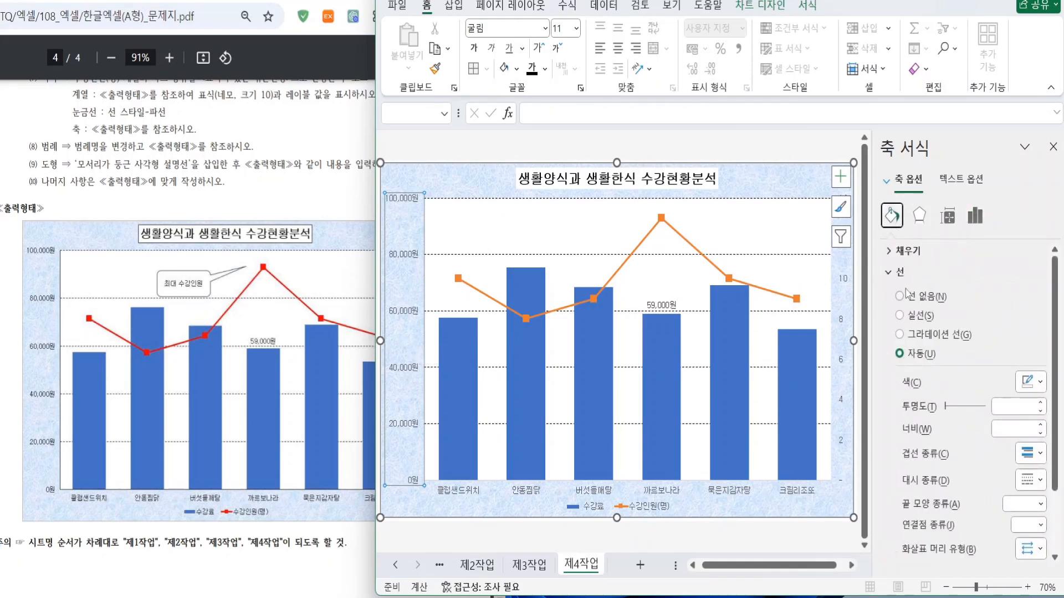
pyautogui.click(1041, 386)
pyautogui.click(968, 454)
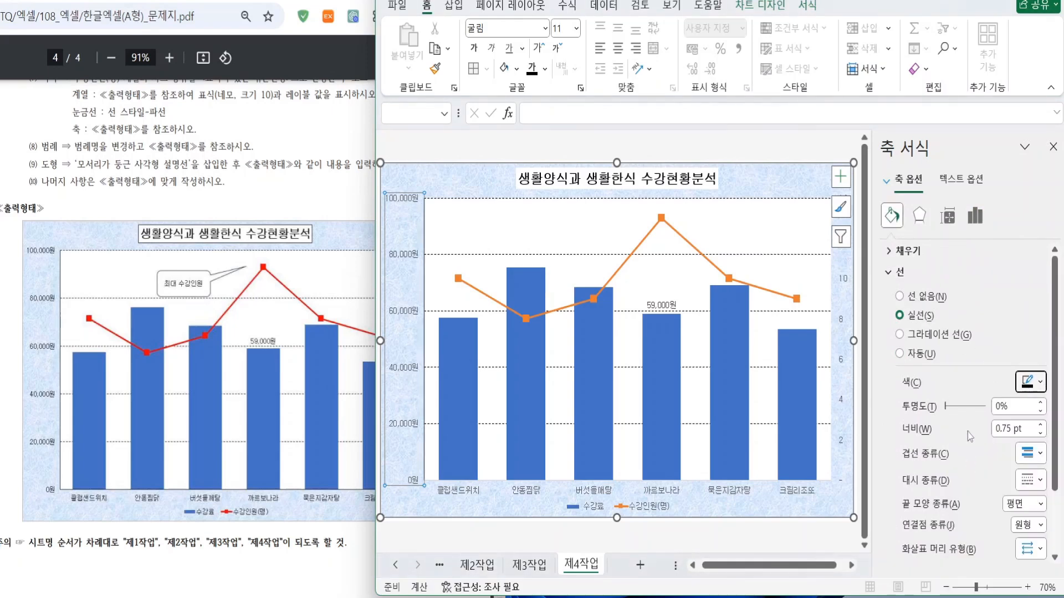
pyautogui.click(593, 494)
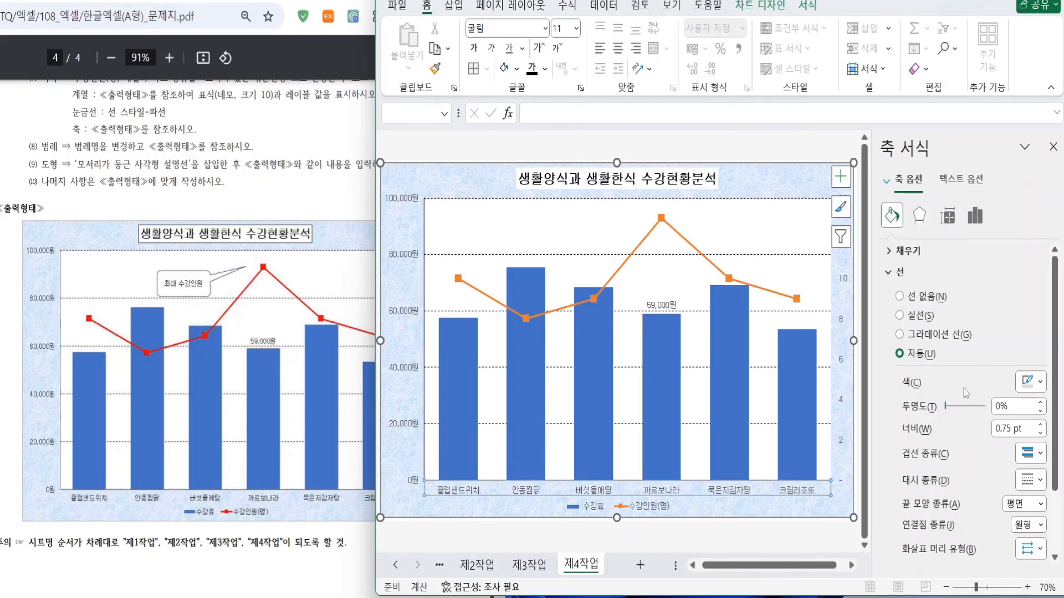
pyautogui.click(899, 315)
pyautogui.click(1030, 382)
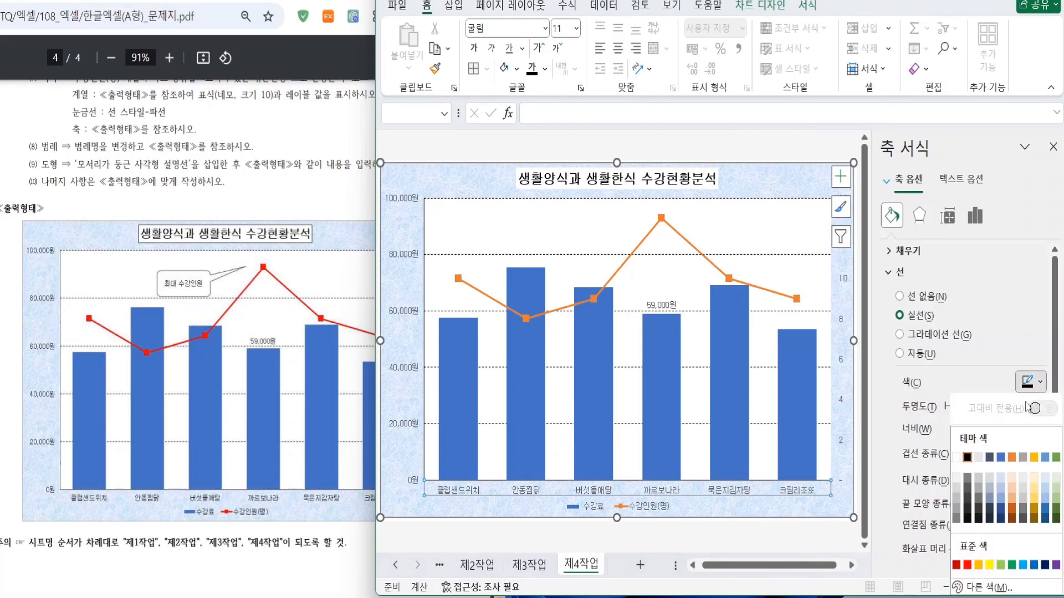
pyautogui.click(967, 457)
pyautogui.click(848, 403)
pyautogui.click(1040, 382)
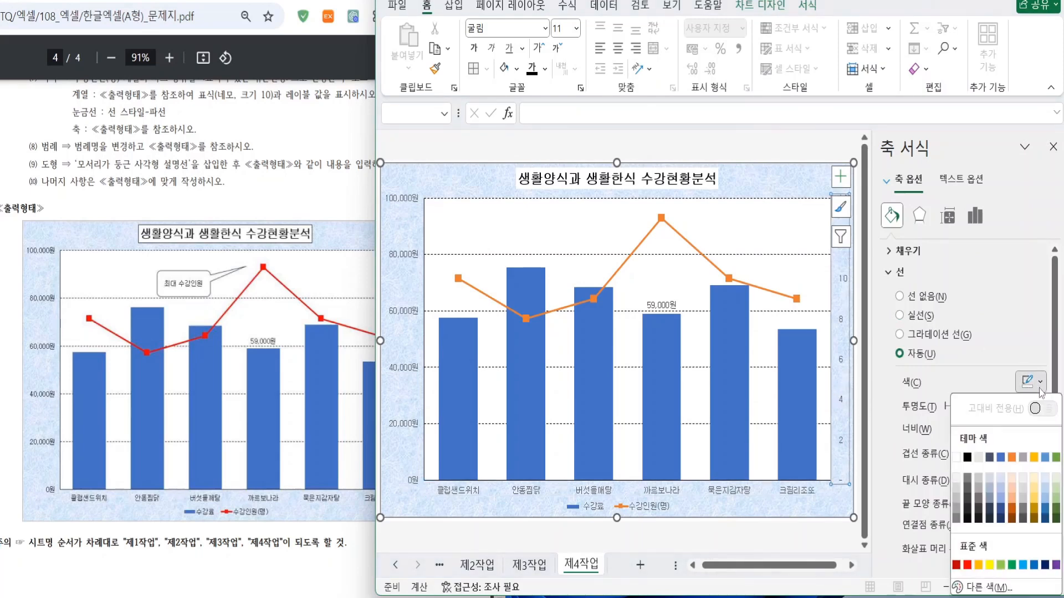
pyautogui.click(966, 457)
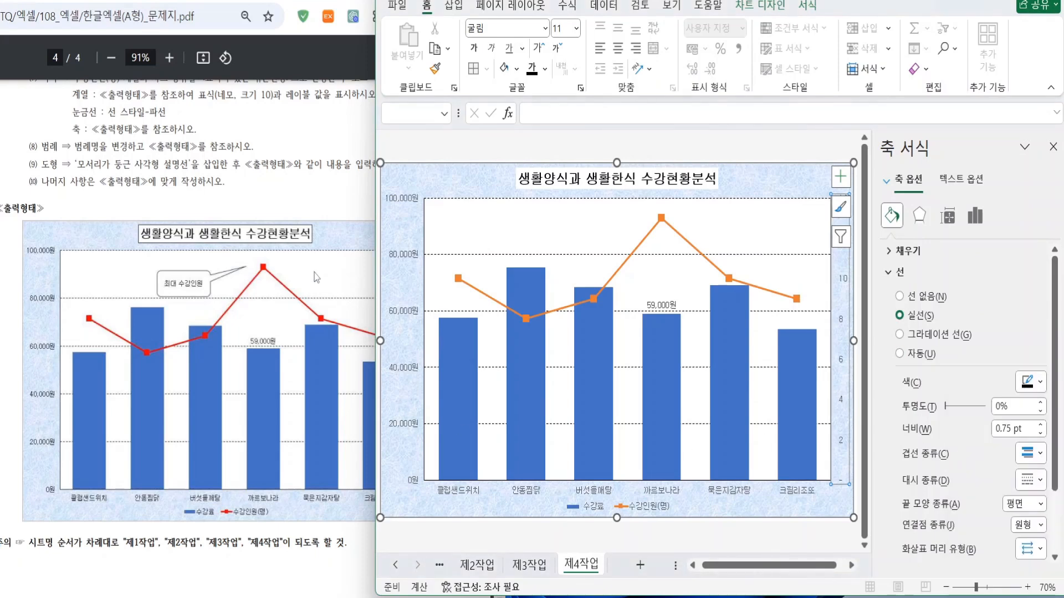
# Following the sample chart in the exam PDF, set the secondary vertical axis's major tick marks to 바깥쪽 (outside)
pyautogui.click(324, 187)
pyautogui.moveTo(332, 1); pyautogui.dragTo(292, 0)
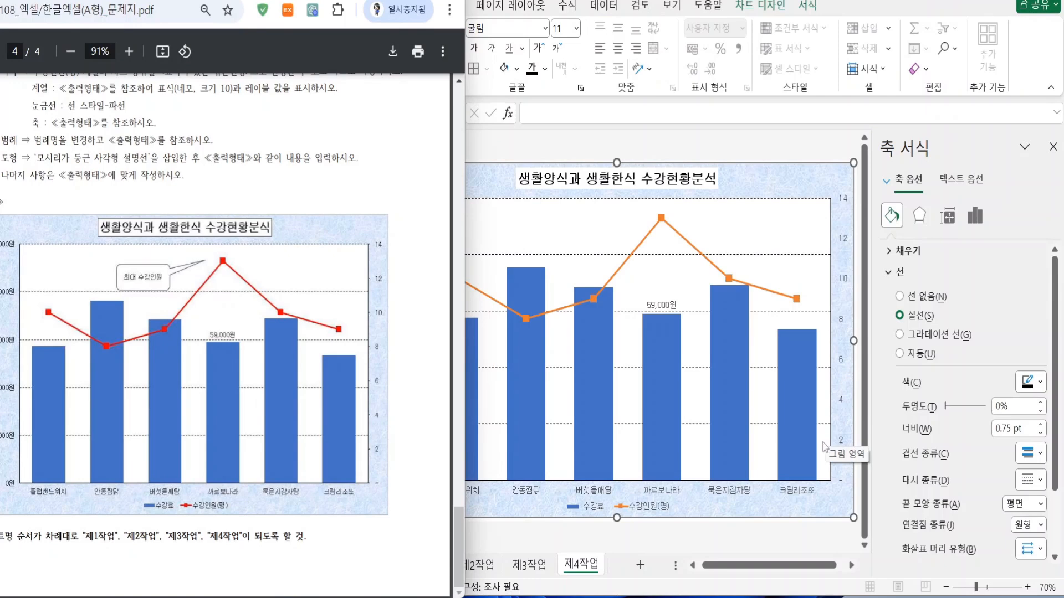
pyautogui.doubleClick(840, 441)
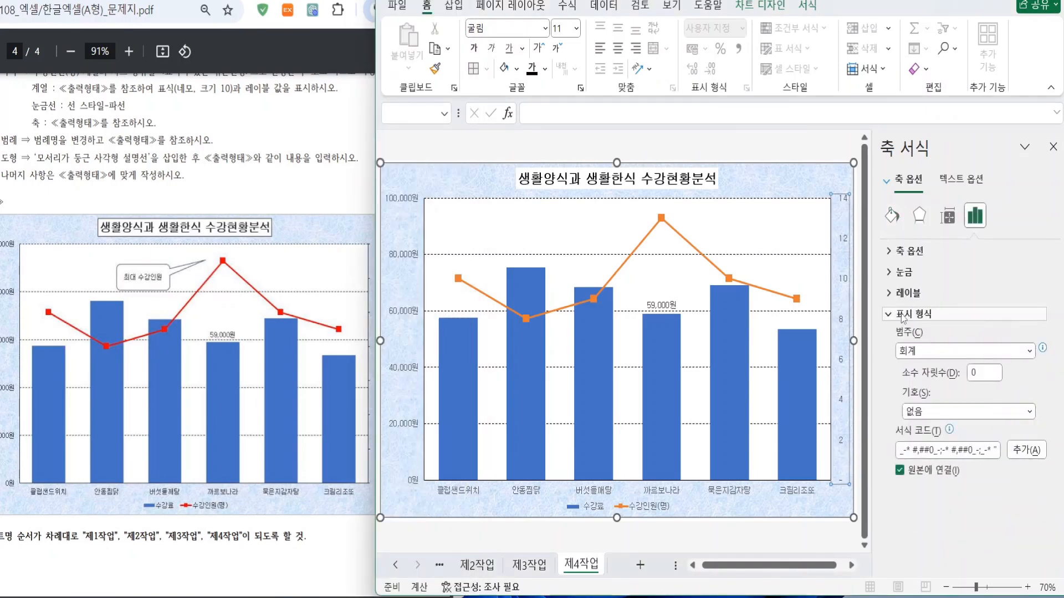
pyautogui.click(902, 297)
pyautogui.click(903, 272)
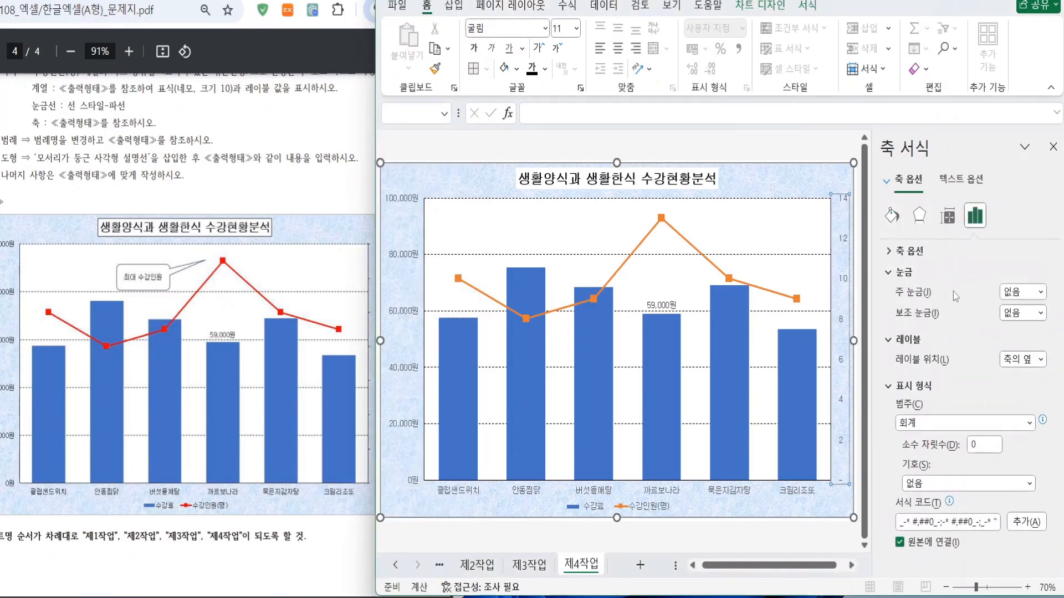
pyautogui.click(1025, 296)
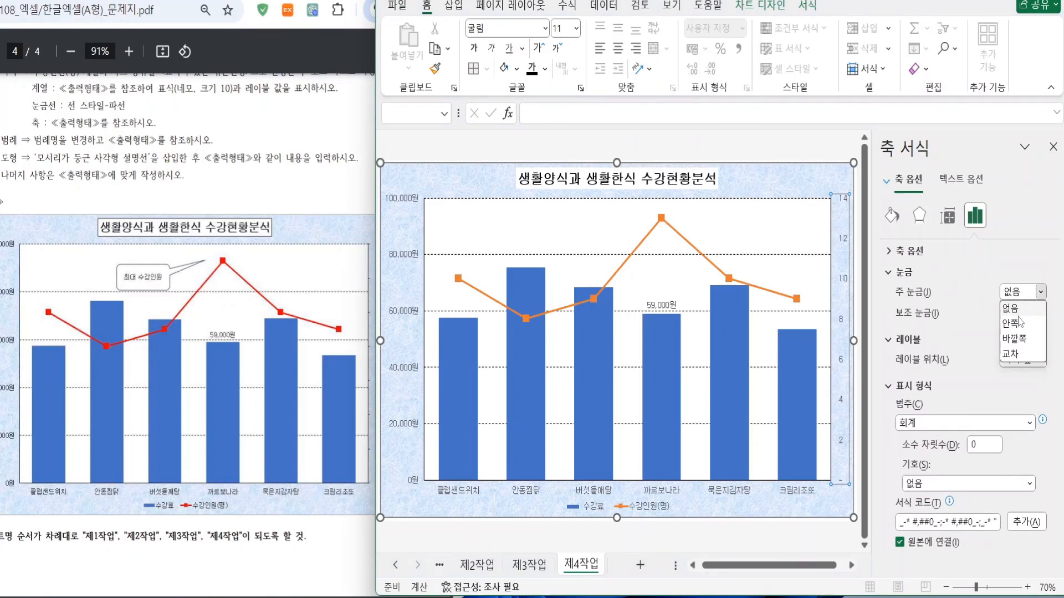
pyautogui.click(1016, 339)
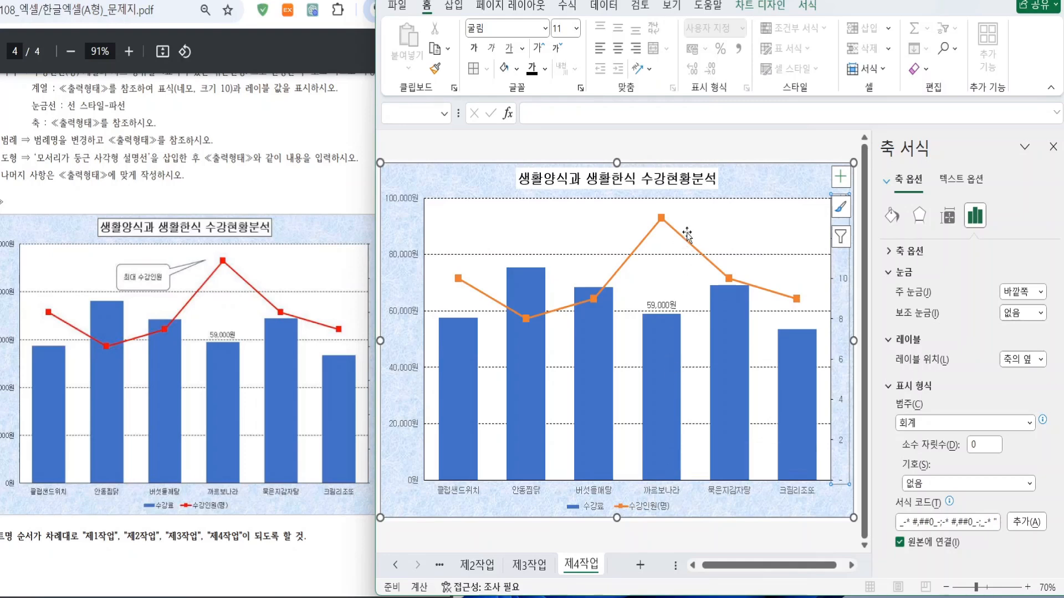
# Insert a rounded rectangular callout (모서리가 둥근 사각형 설명선) in the plot area above 안동찜닭, its tail pointing at the 까르보나라 line marker
pyautogui.click(590, 241)
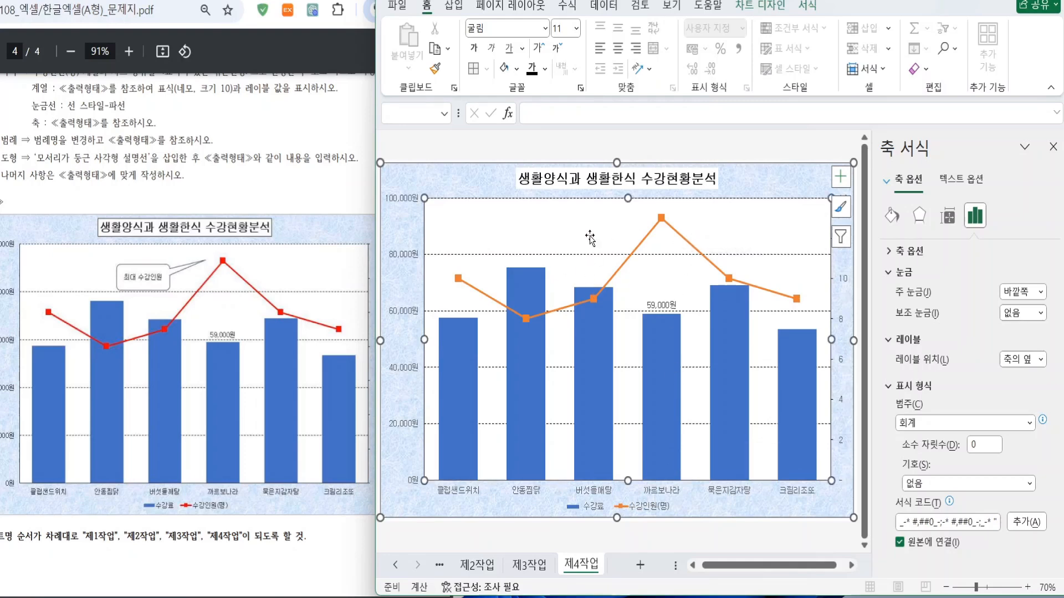
pyautogui.click(454, 7)
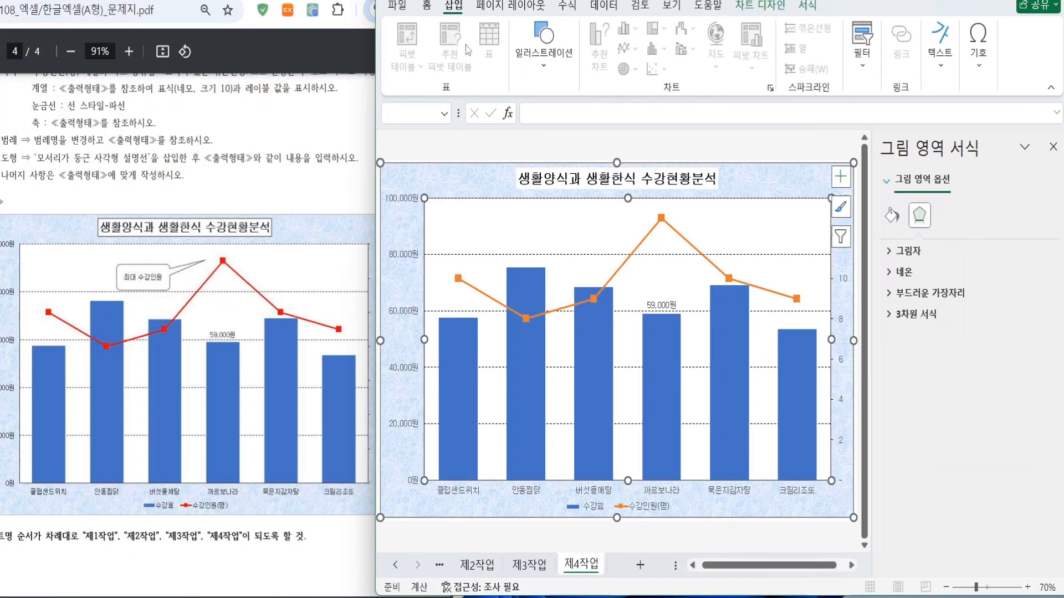
pyautogui.click(544, 47)
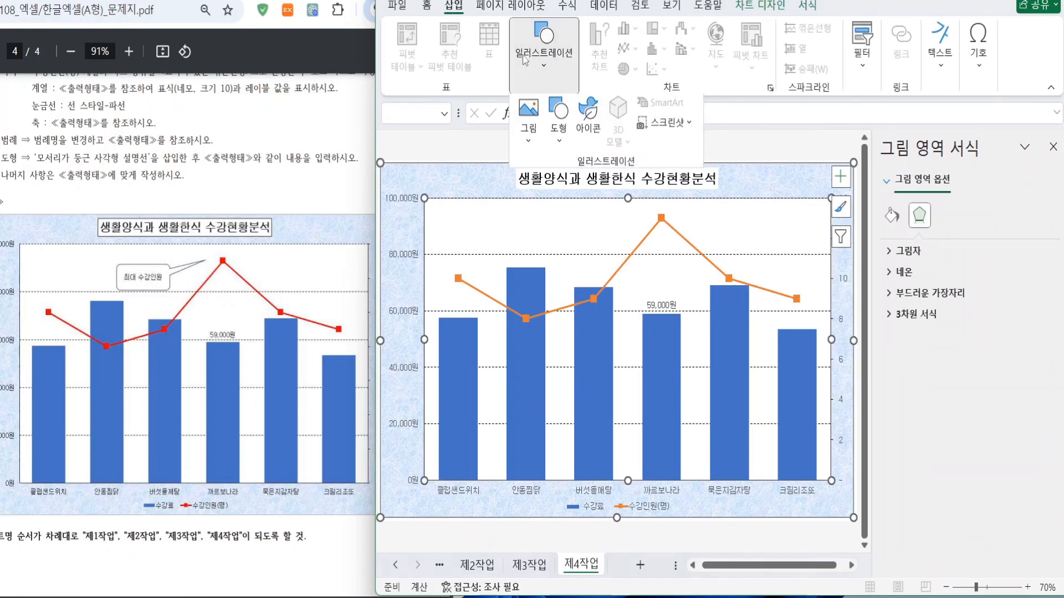
pyautogui.click(552, 117)
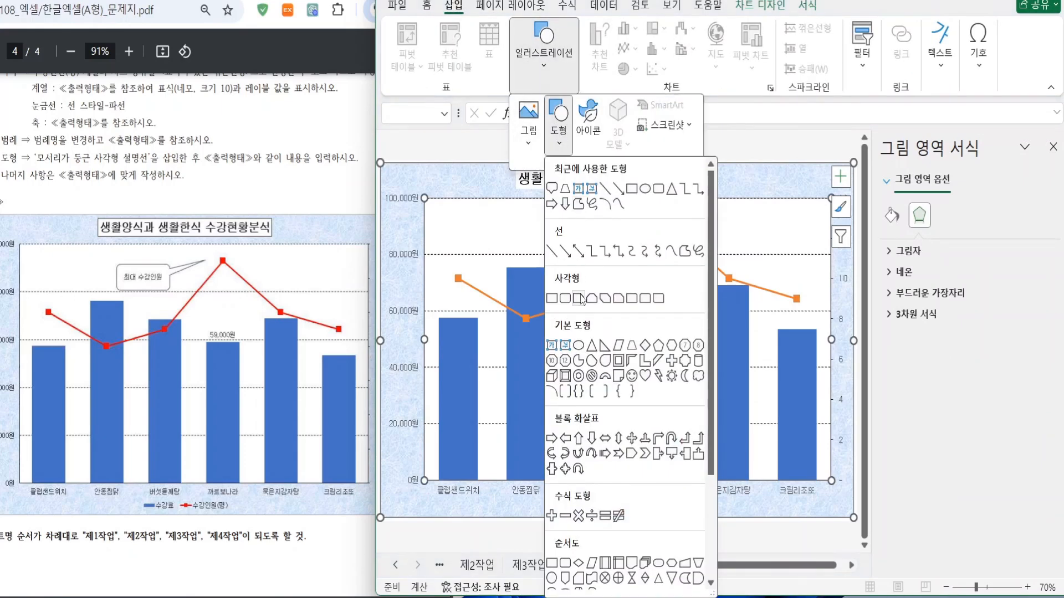
pyautogui.scroll(-3, 591, 379)
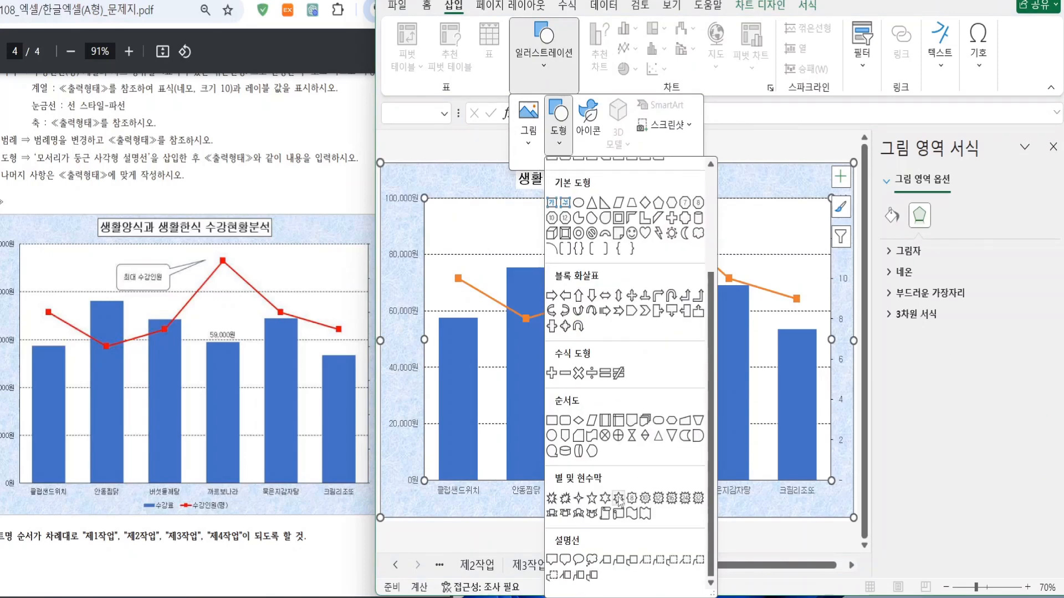
pyautogui.click(565, 560)
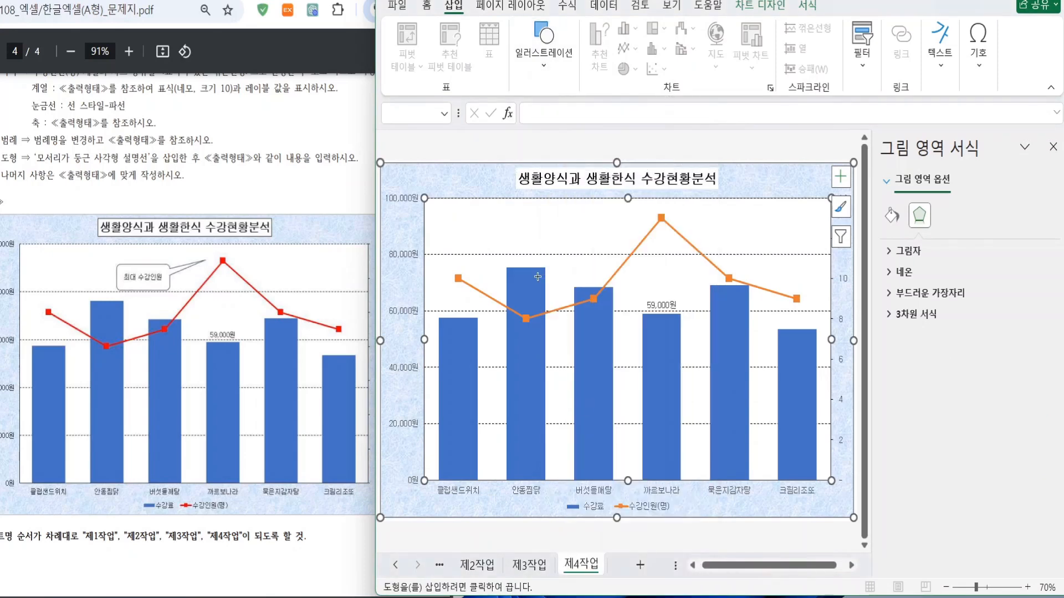
pyautogui.moveTo(517, 241)
pyautogui.mouseDown()
pyautogui.moveTo(646, 190)
pyautogui.moveTo(637, 208)
pyautogui.moveTo(569, 223)
pyautogui.moveTo(562, 249)
pyautogui.moveTo(655, 218)
pyautogui.moveTo(639, 220)
pyautogui.mouseUp()
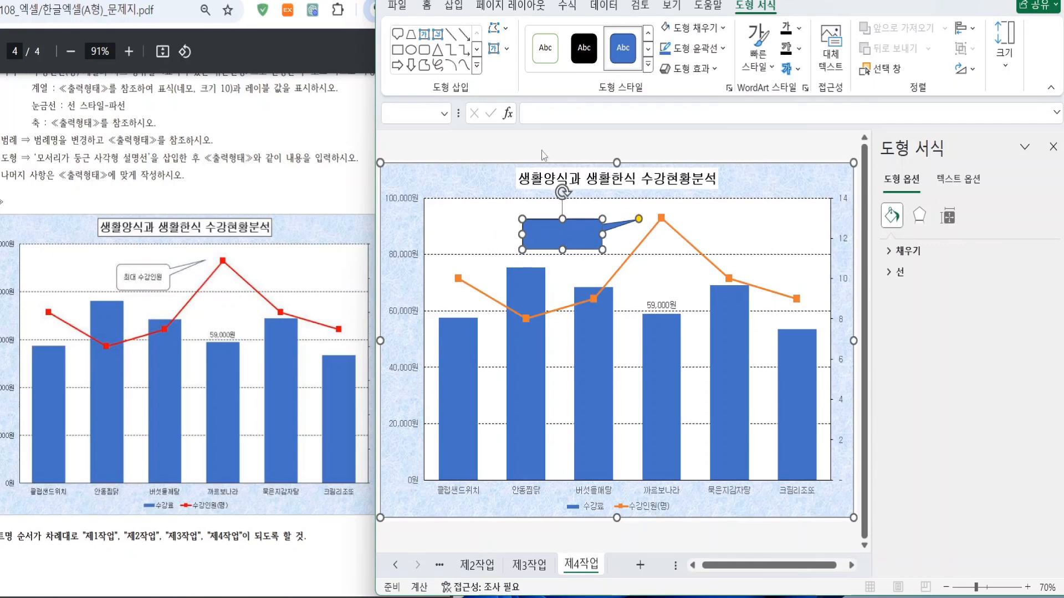
pyautogui.click(427, 7)
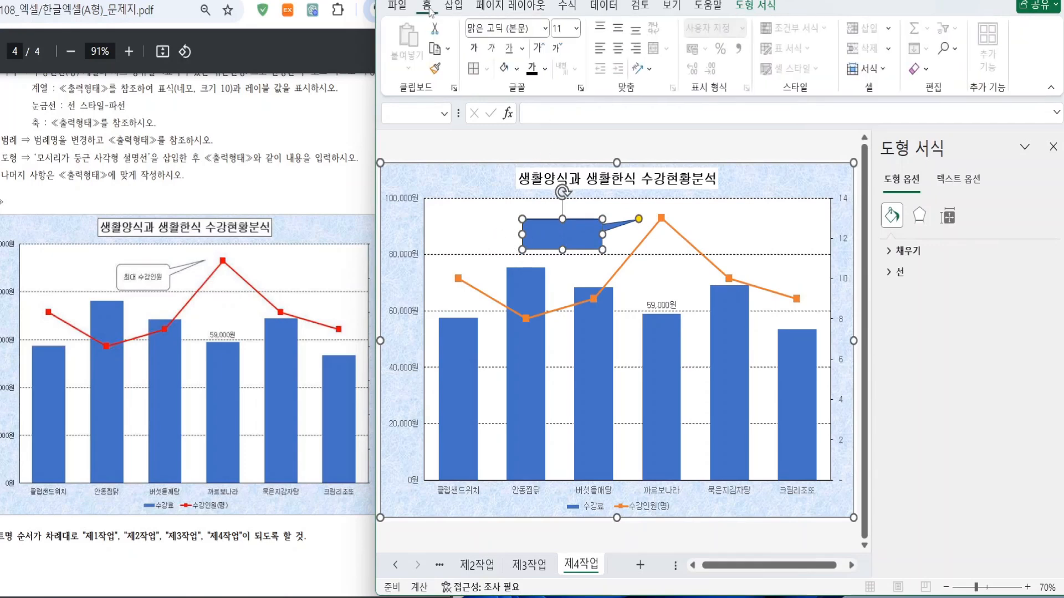